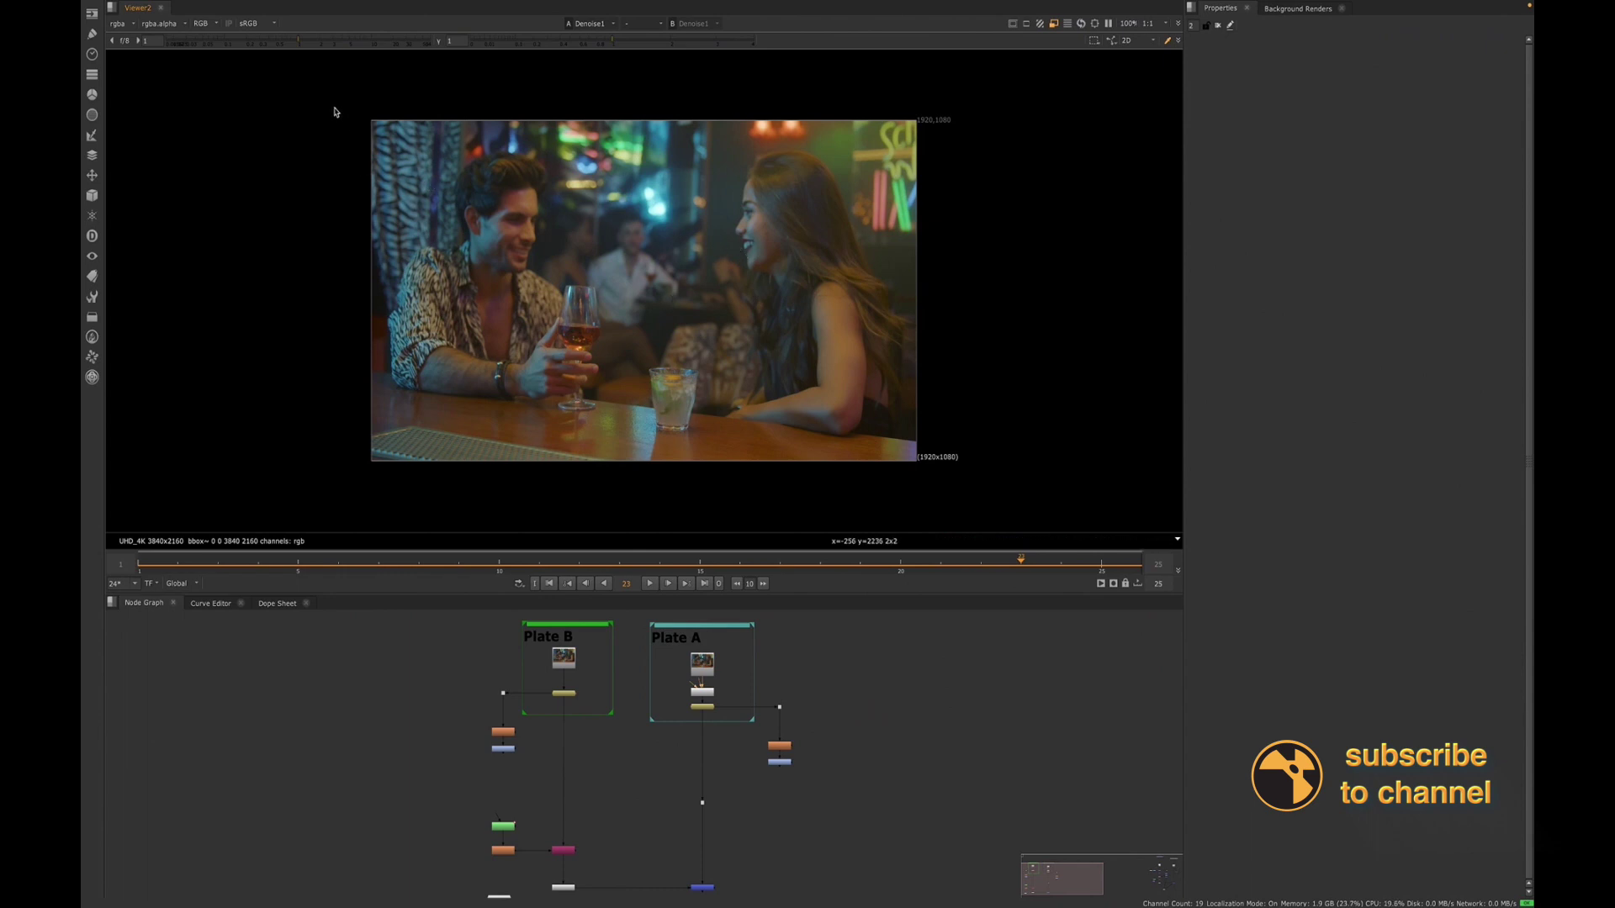
Compare the time-offset outputs of Plate B and Plate A by switching the viewer between the two nodes
{"action": "left_click_drag", "start_coordinate": [337, 111], "coordinate": [632, 500]}
{"action": "left_click_drag", "start_coordinate": [986, 99], "coordinate": [646, 487]}
{"action": "middle_click_drag", "start_coordinate": [673, 694], "coordinate": [658, 685]}
{"action": "scroll", "coordinate": [673, 728], "scroll_direction": "up", "scroll_amount": 3}
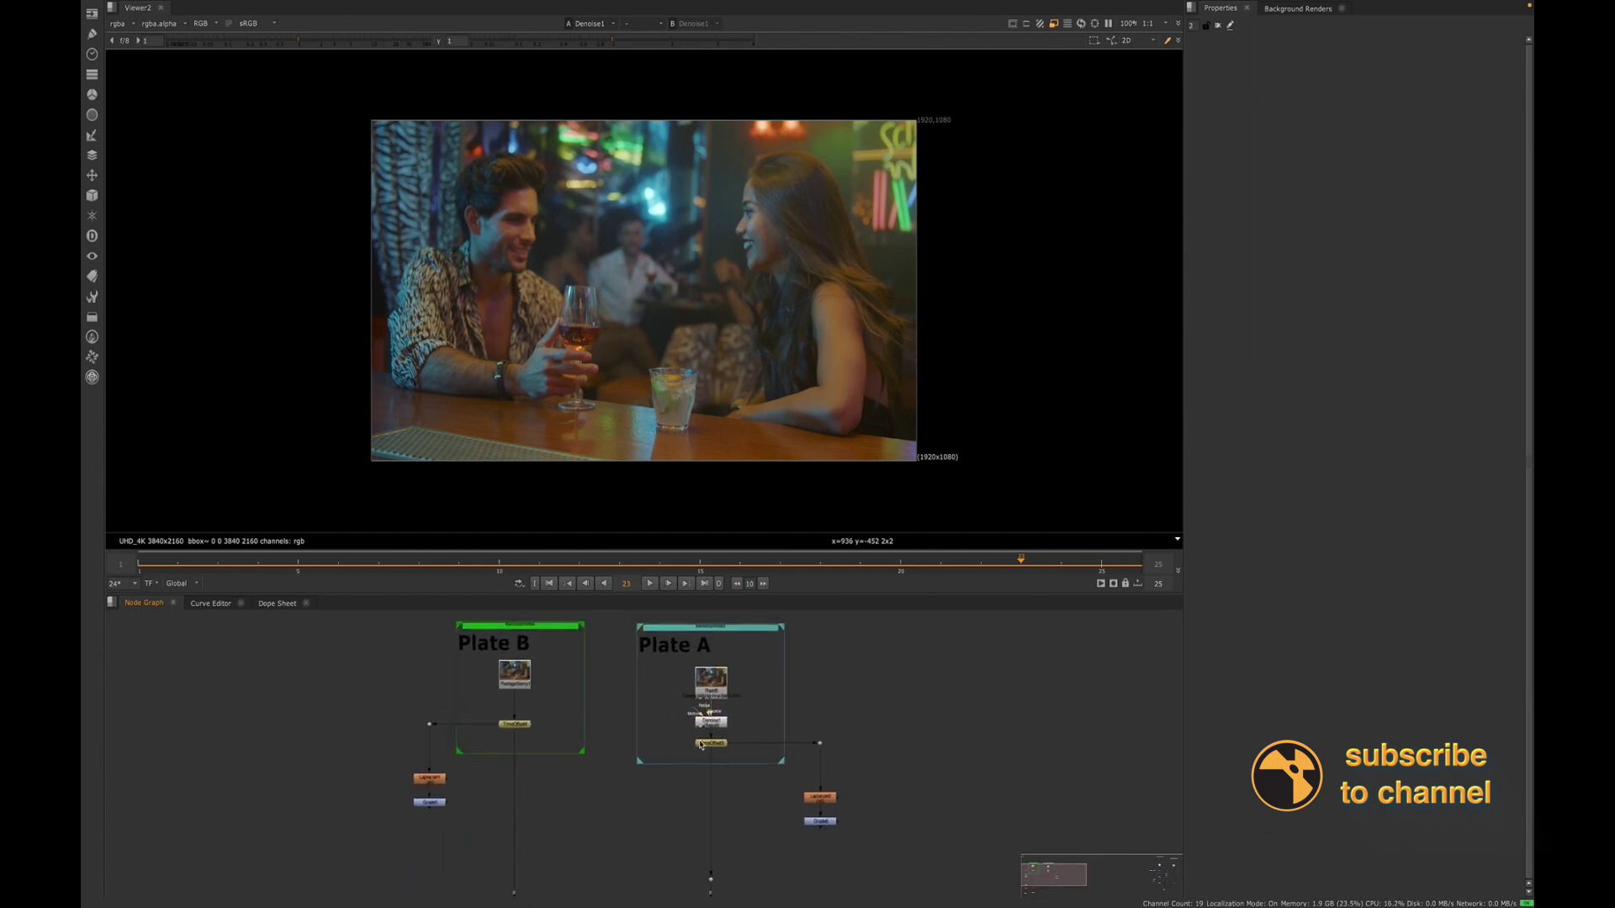
{"action": "left_click", "coordinate": [519, 725]}
{"action": "key", "text": "1"}
{"action": "left_click", "coordinate": [711, 744]}
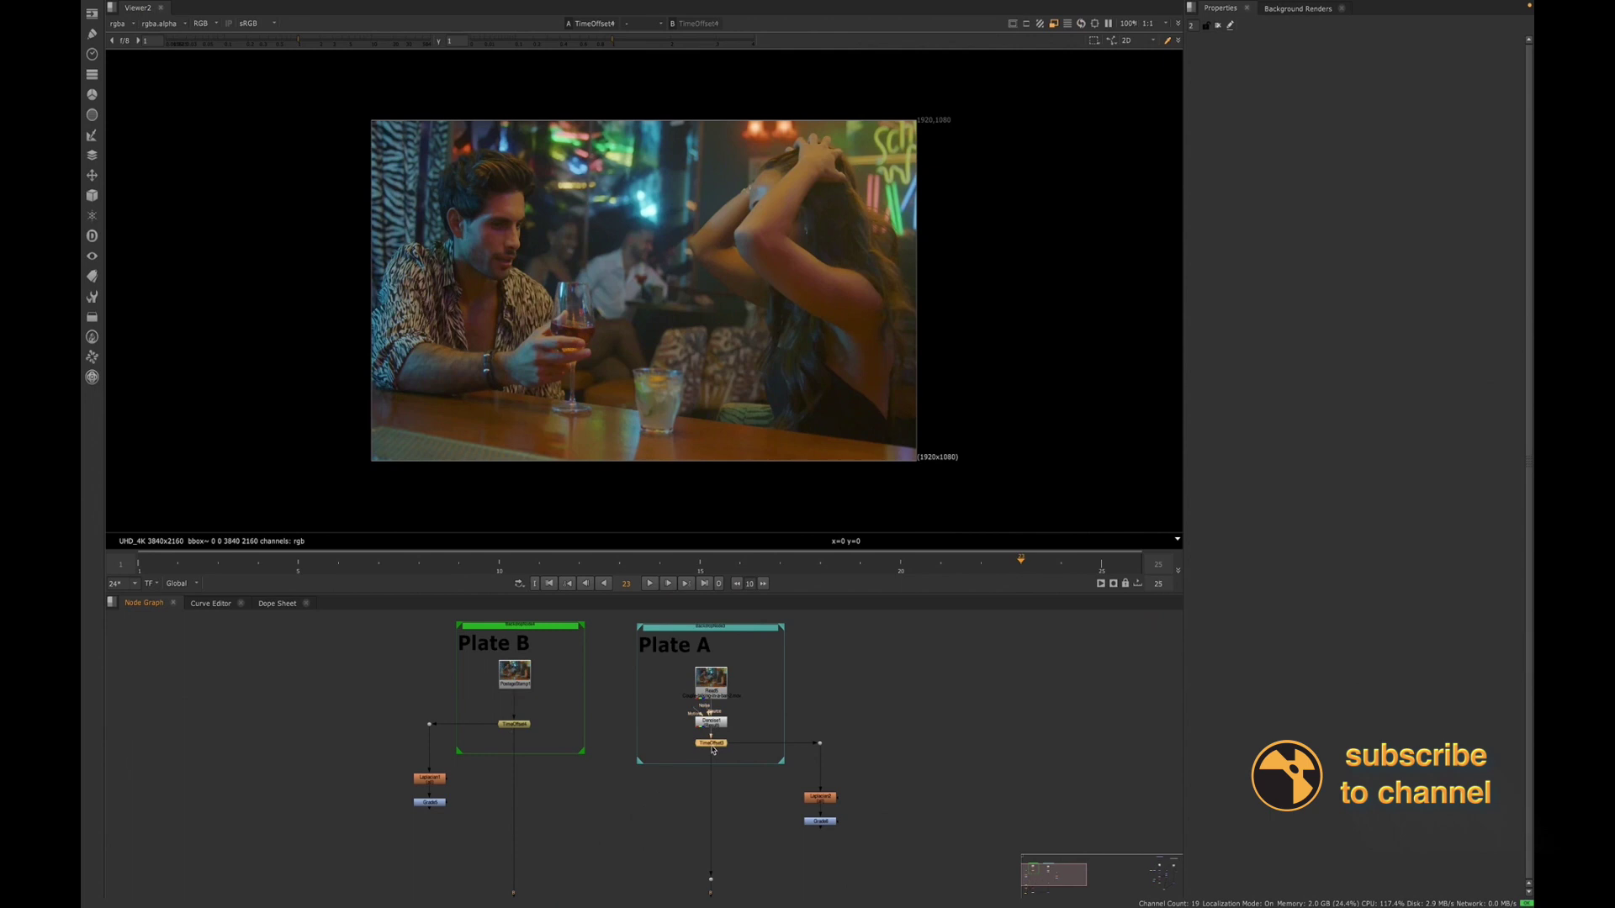
{"action": "key", "text": "1"}
{"action": "left_click", "coordinate": [515, 724]}
{"action": "key", "text": "1"}
{"action": "left_click", "coordinate": [711, 745]}
{"action": "key", "text": "1"}
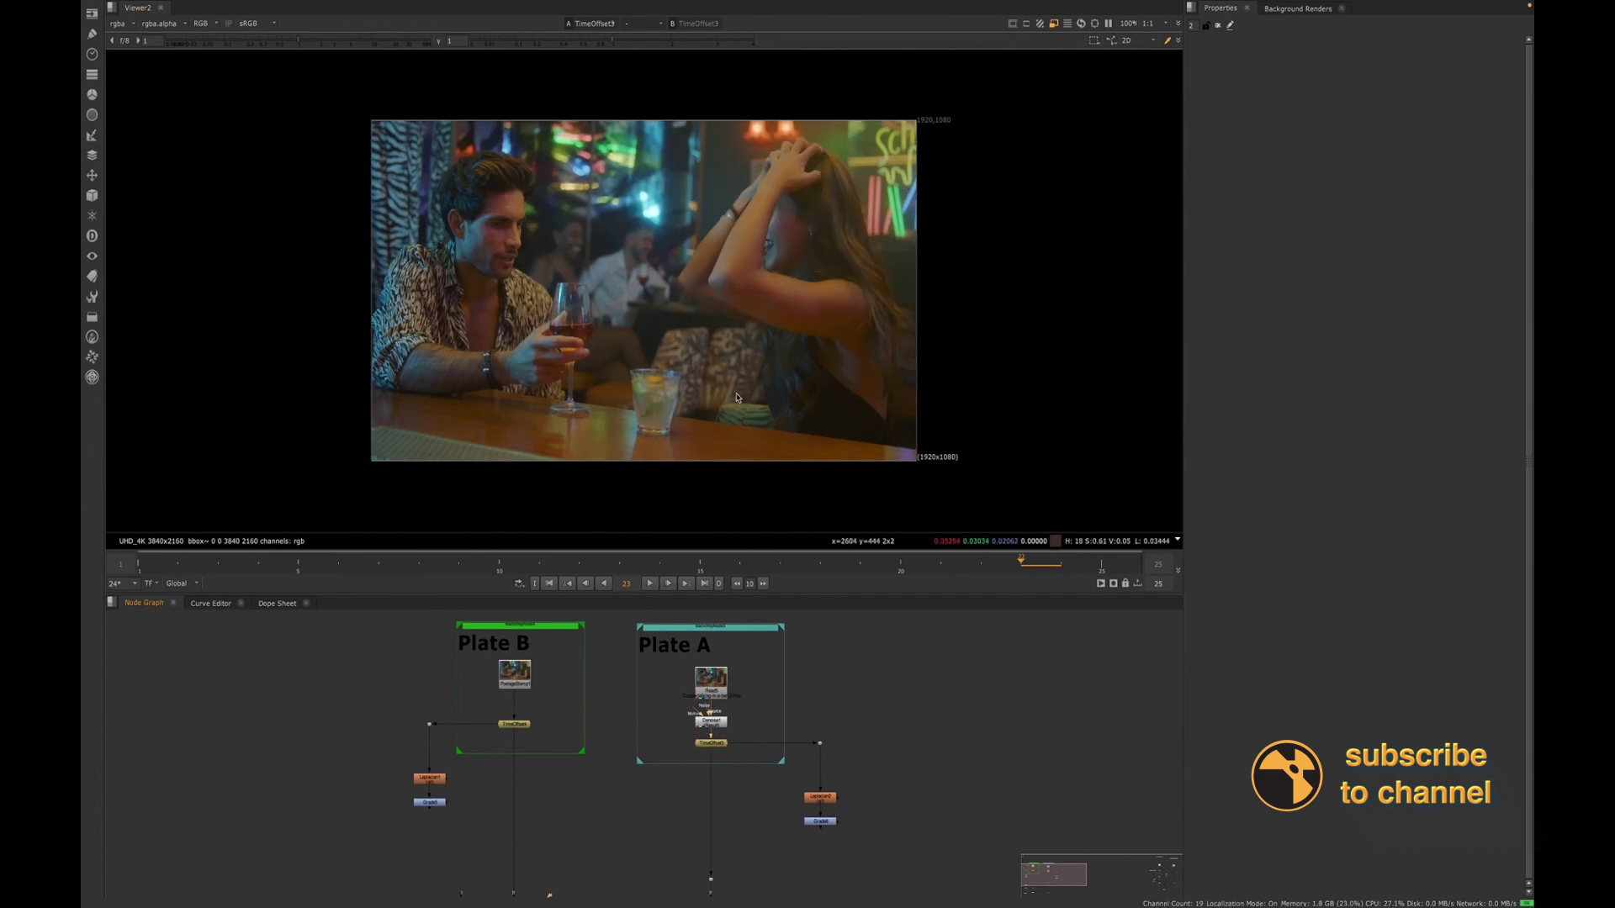
{"action": "left_click", "coordinate": [522, 728]}
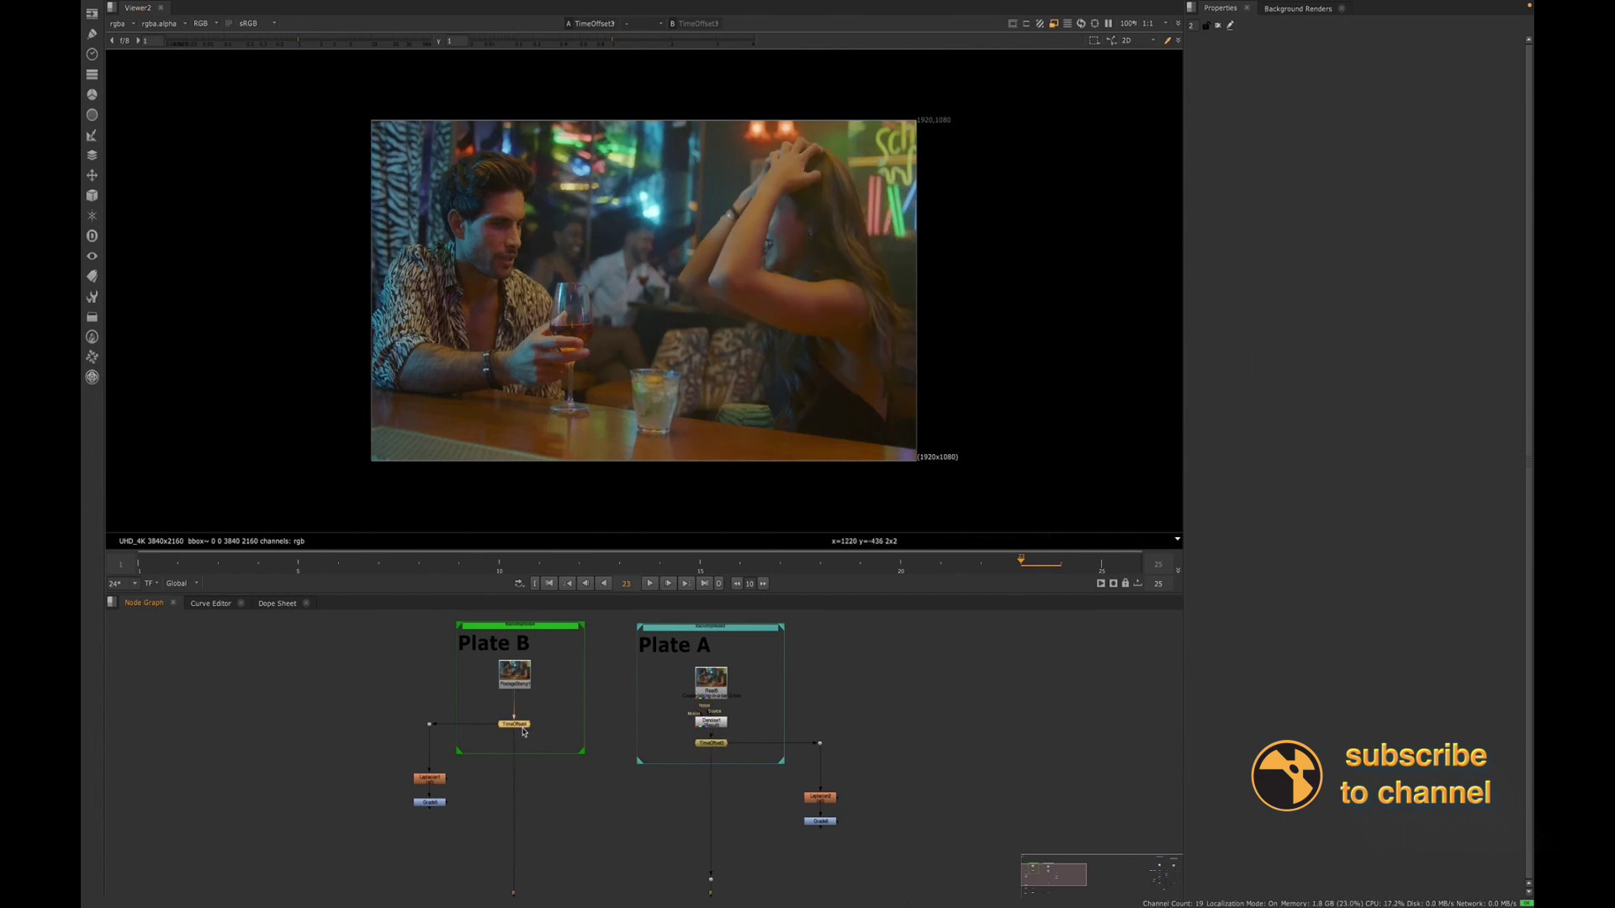
{"action": "key", "text": "1"}
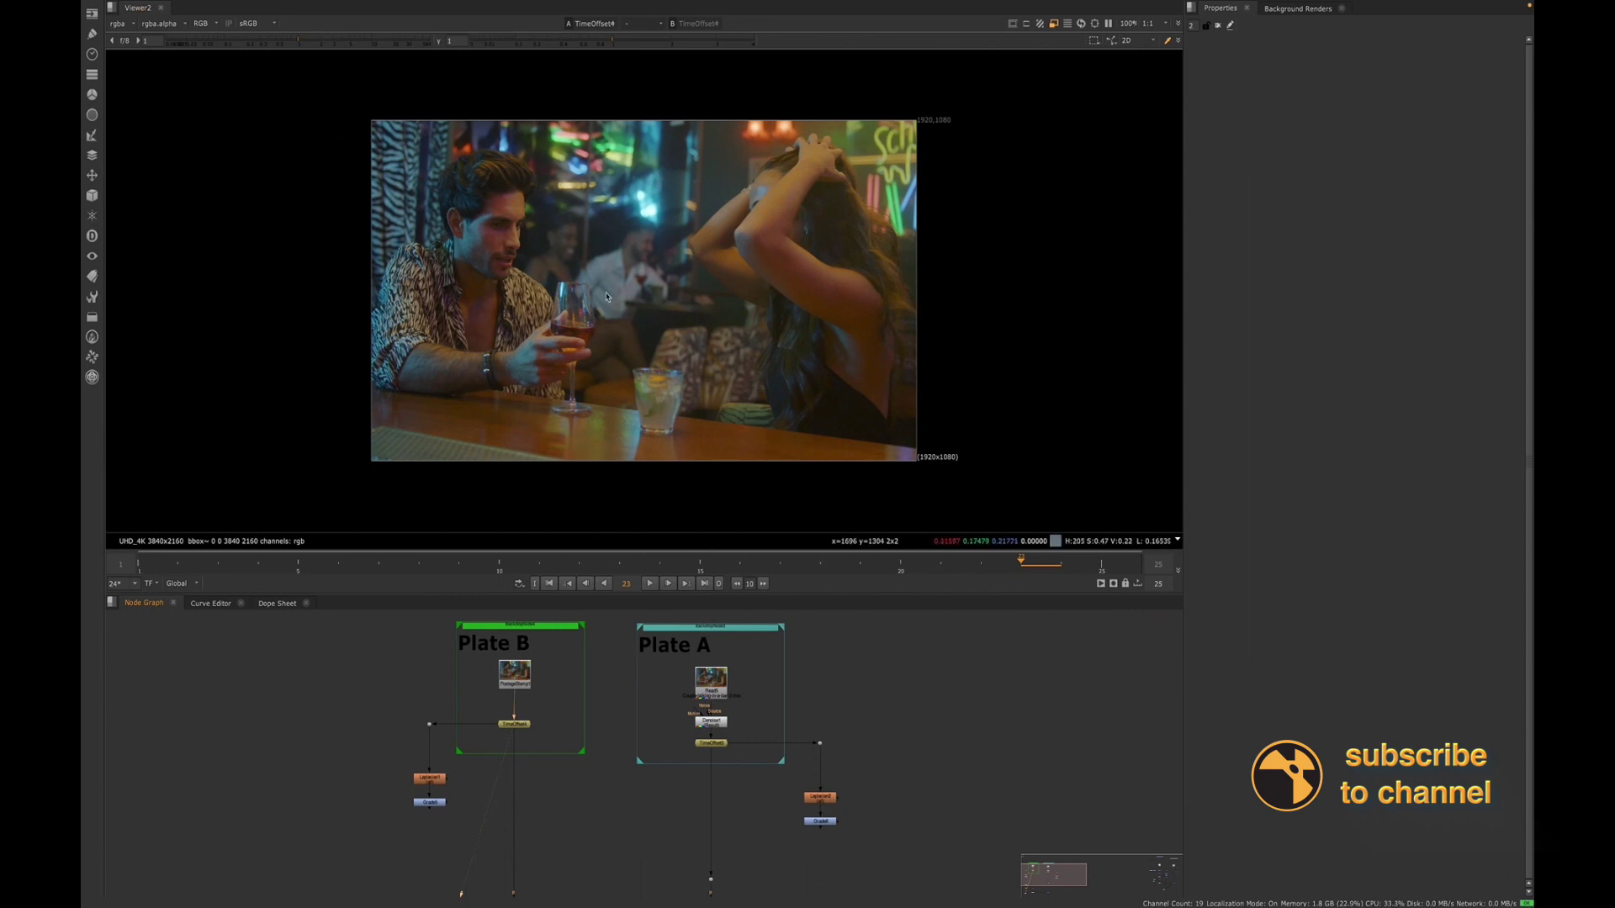
{"action": "left_click", "coordinate": [701, 744]}
{"action": "key", "text": "1"}
{"action": "left_click", "coordinate": [523, 727]}
{"action": "key", "text": "1"}
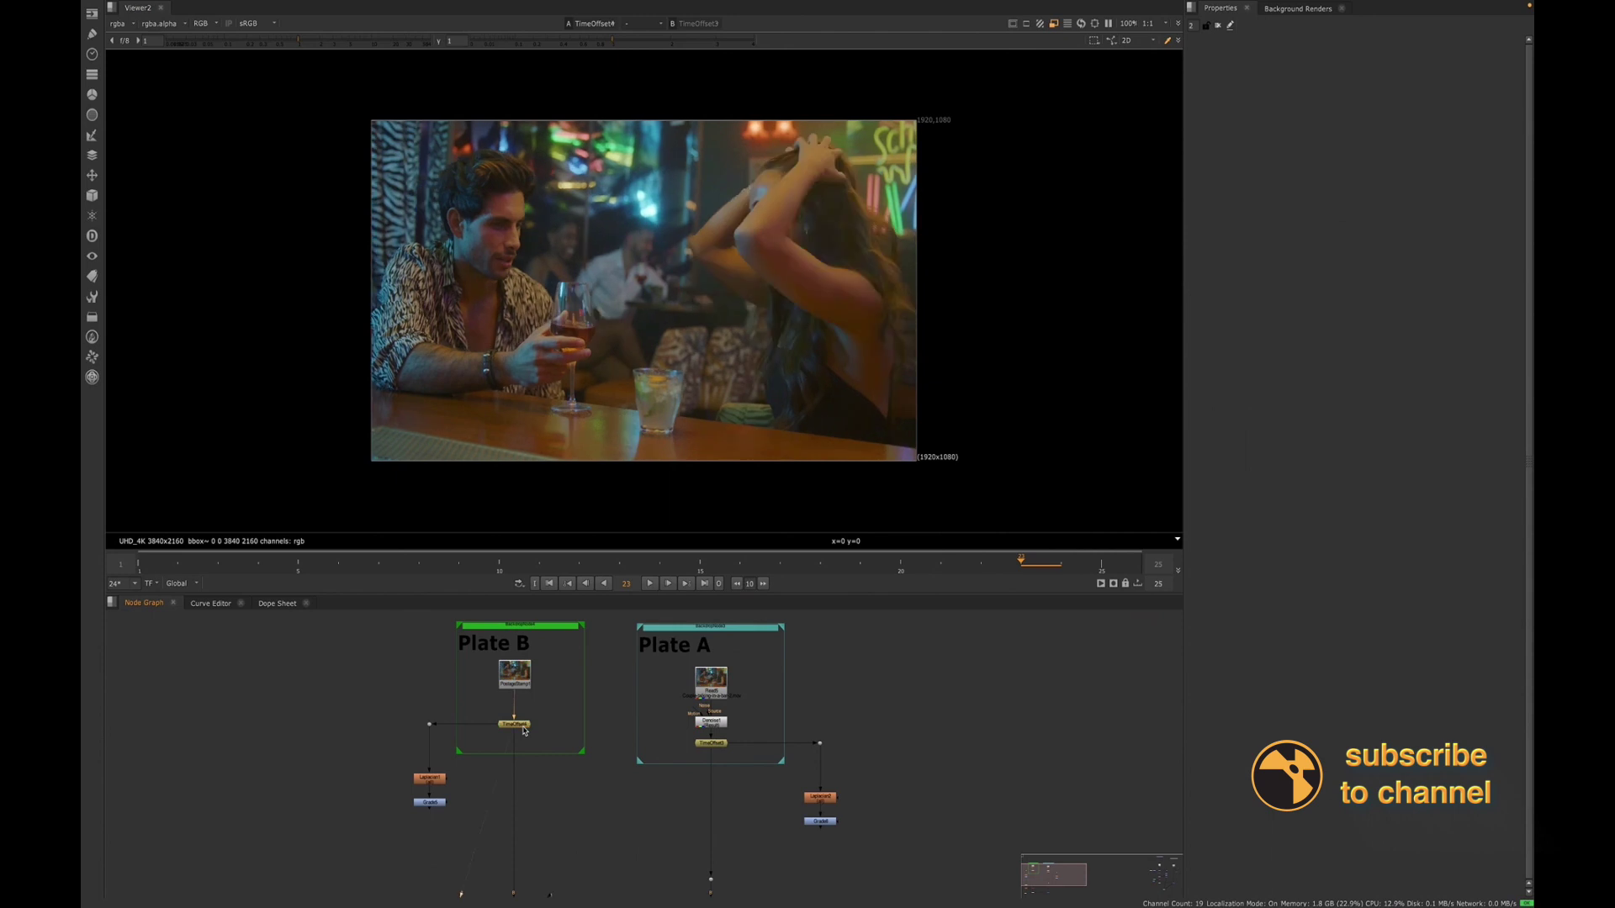
{"action": "key", "text": "2"}
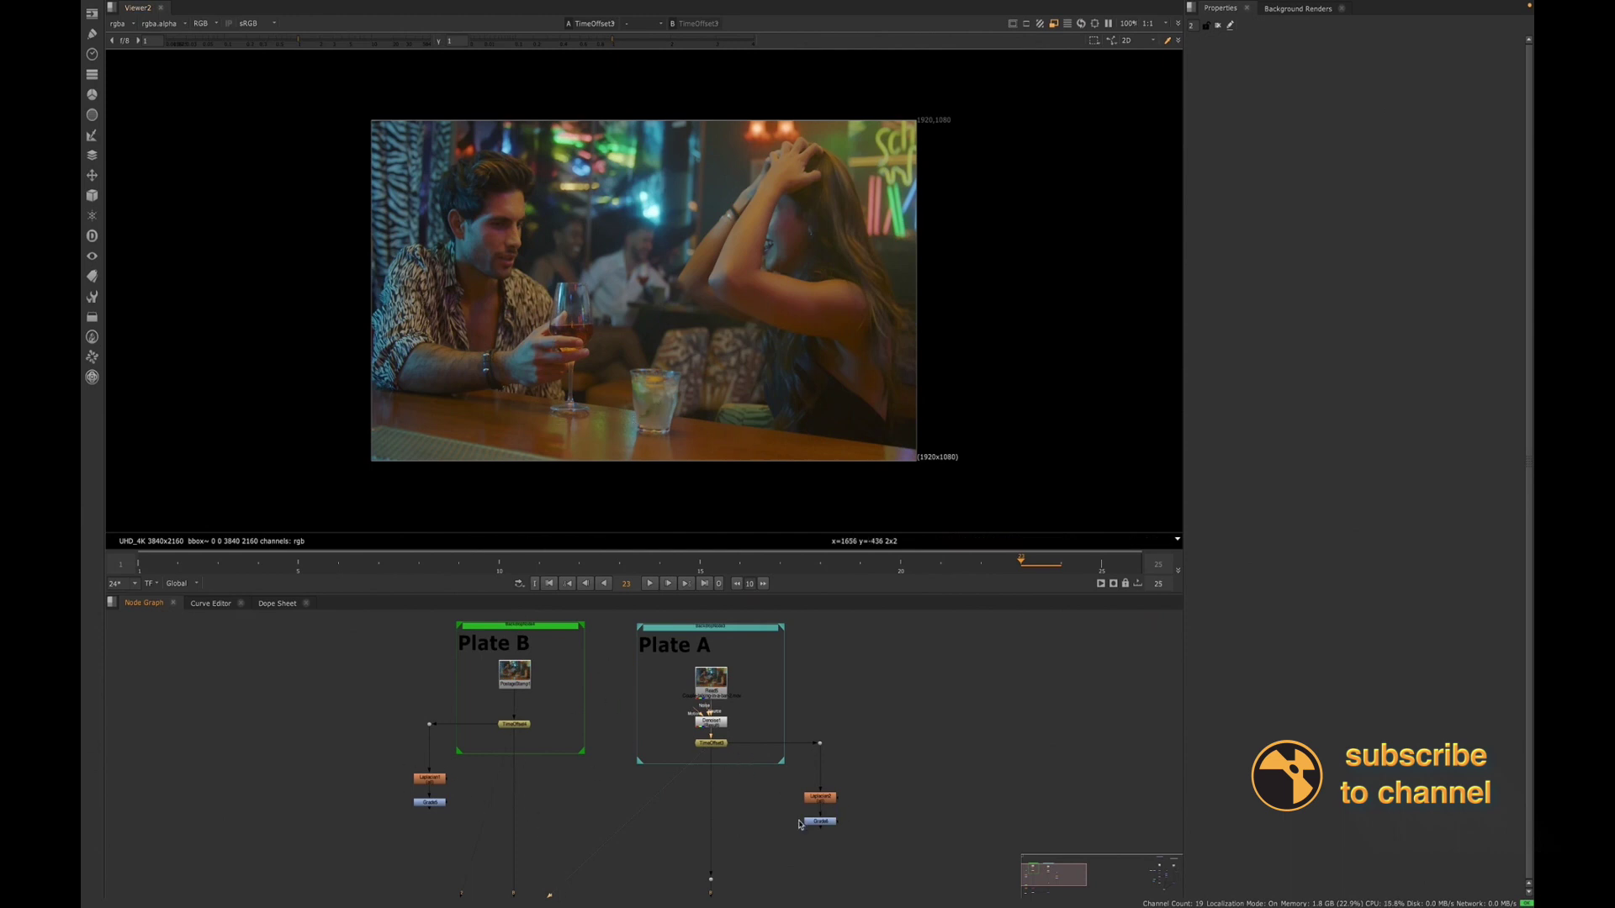
Display the Grade node on Plate B's Laplacian branch in the viewer and open its properties
{"action": "scroll", "coordinate": [432, 805], "scroll_direction": "up", "scroll_amount": 2}
{"action": "left_click", "coordinate": [431, 803]}
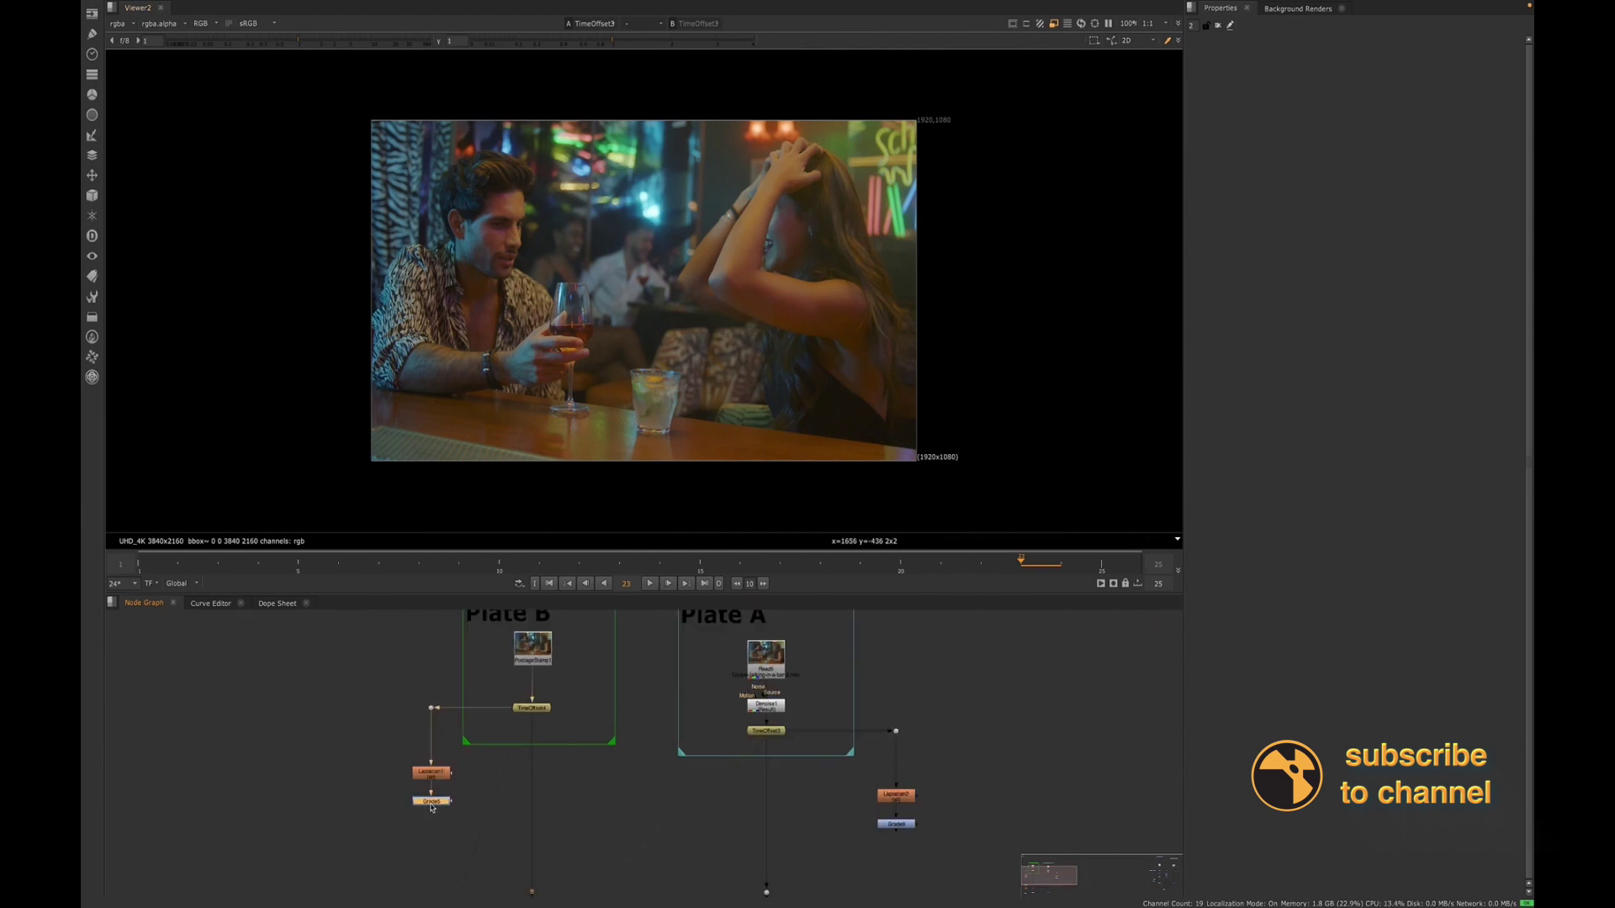
{"action": "key", "text": "1"}
{"action": "double_click", "coordinate": [432, 802]}
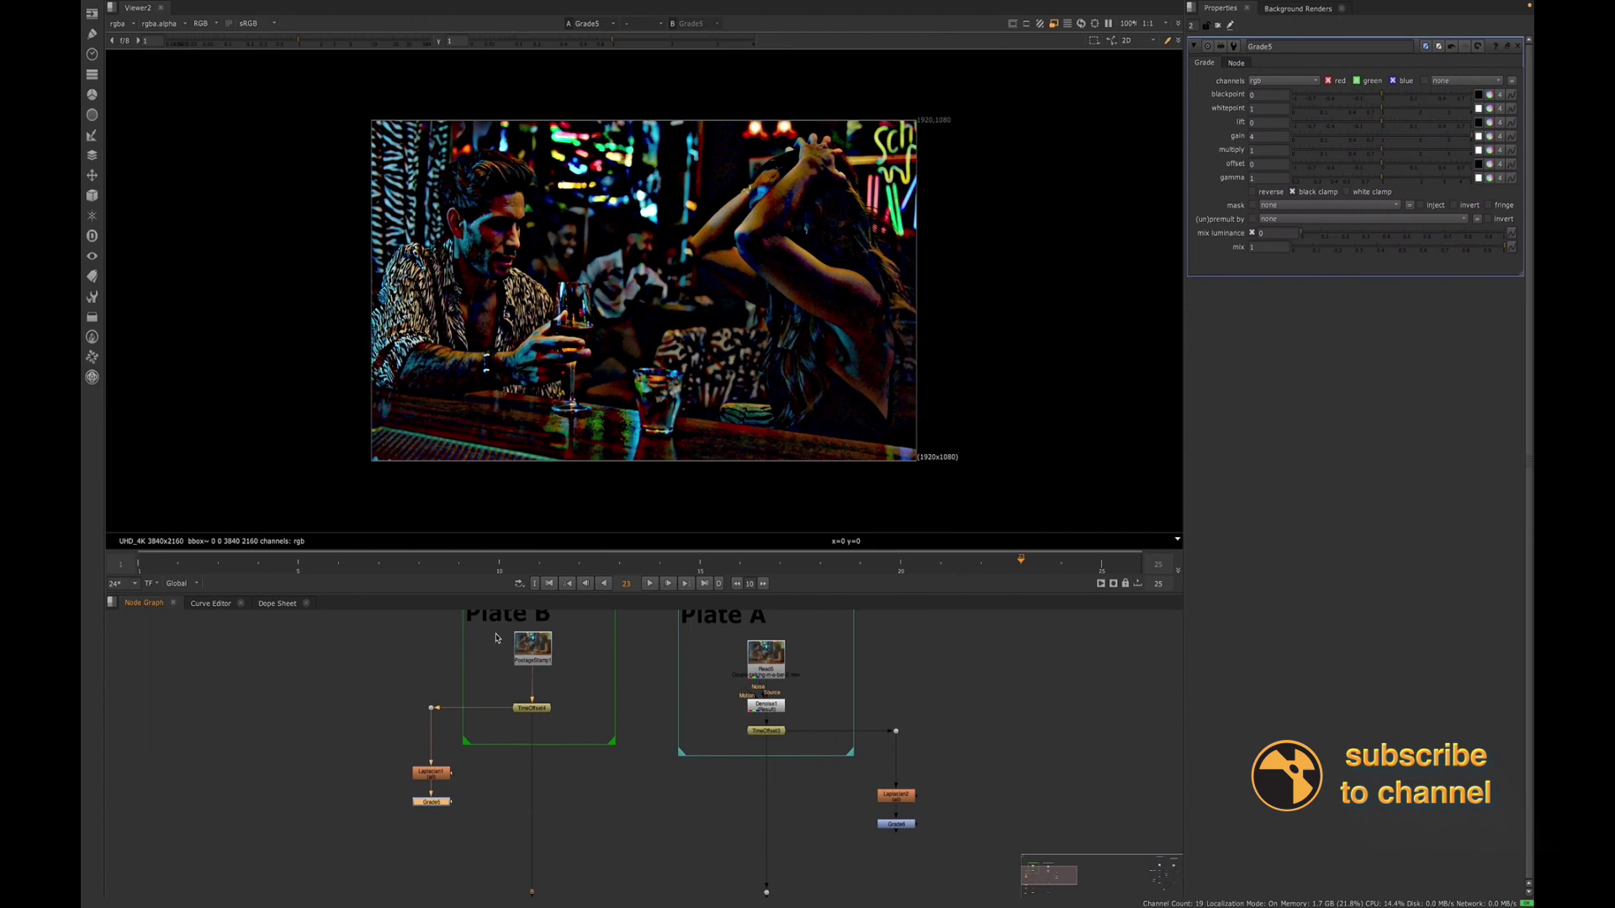
Examine how the Plate B and Plate A branches run down the node graph to the node that joins them
{"action": "left_click_drag", "start_coordinate": [496, 624], "coordinate": [611, 763]}
{"action": "middle_click_drag", "start_coordinate": [586, 698], "coordinate": [587, 735]}
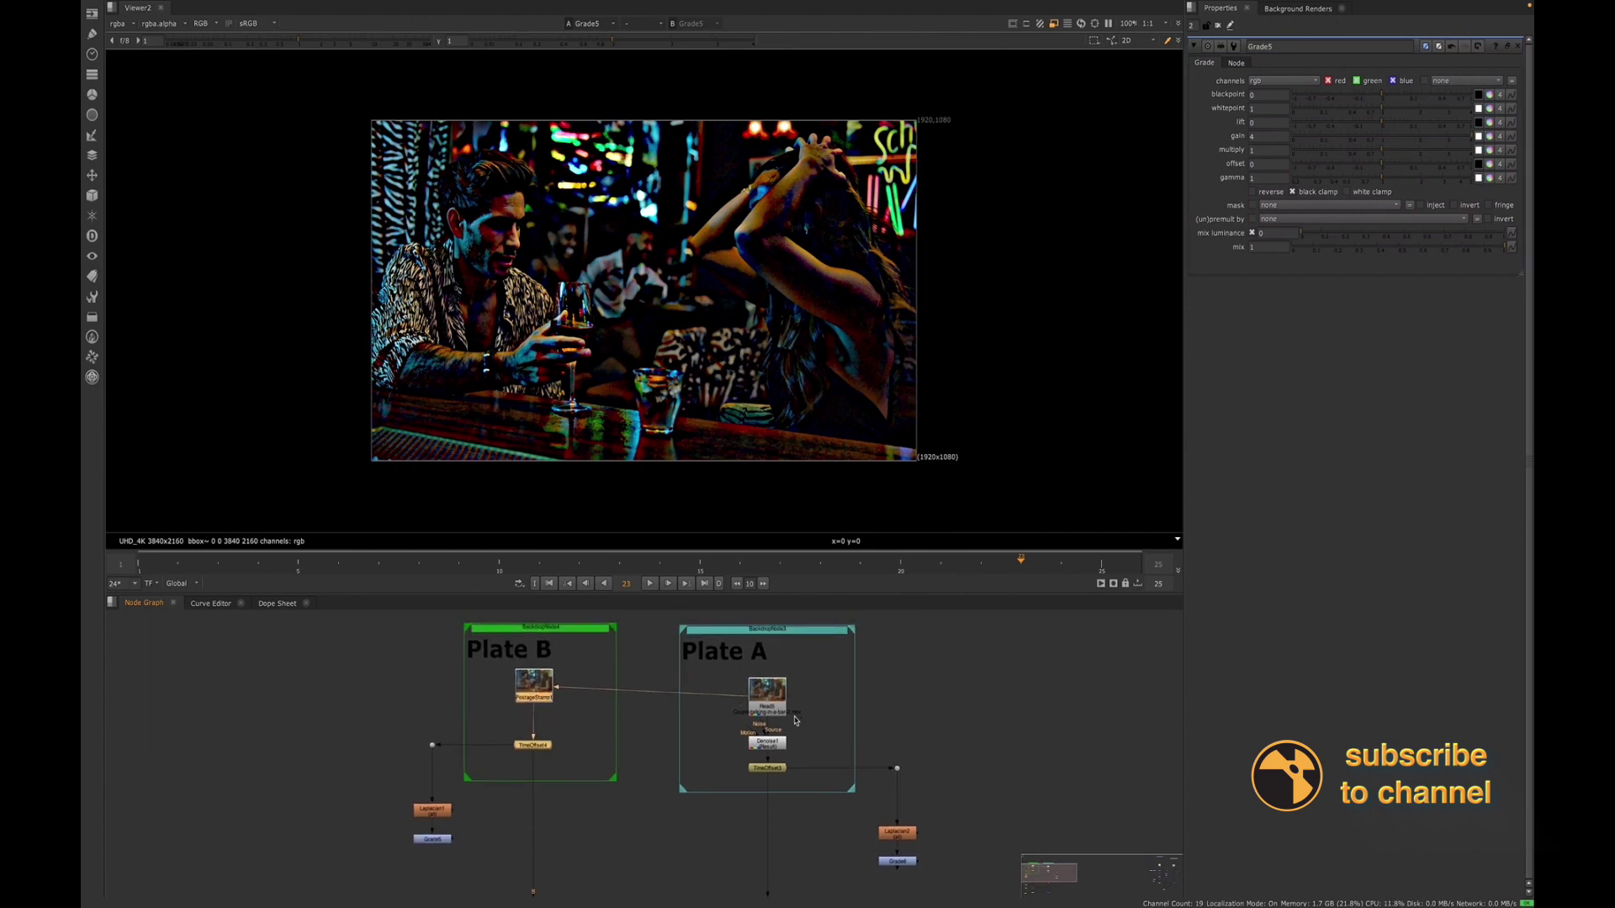
{"action": "left_click_drag", "start_coordinate": [782, 710], "coordinate": [782, 699]}
{"action": "middle_click_drag", "start_coordinate": [821, 732], "coordinate": [800, 690]}
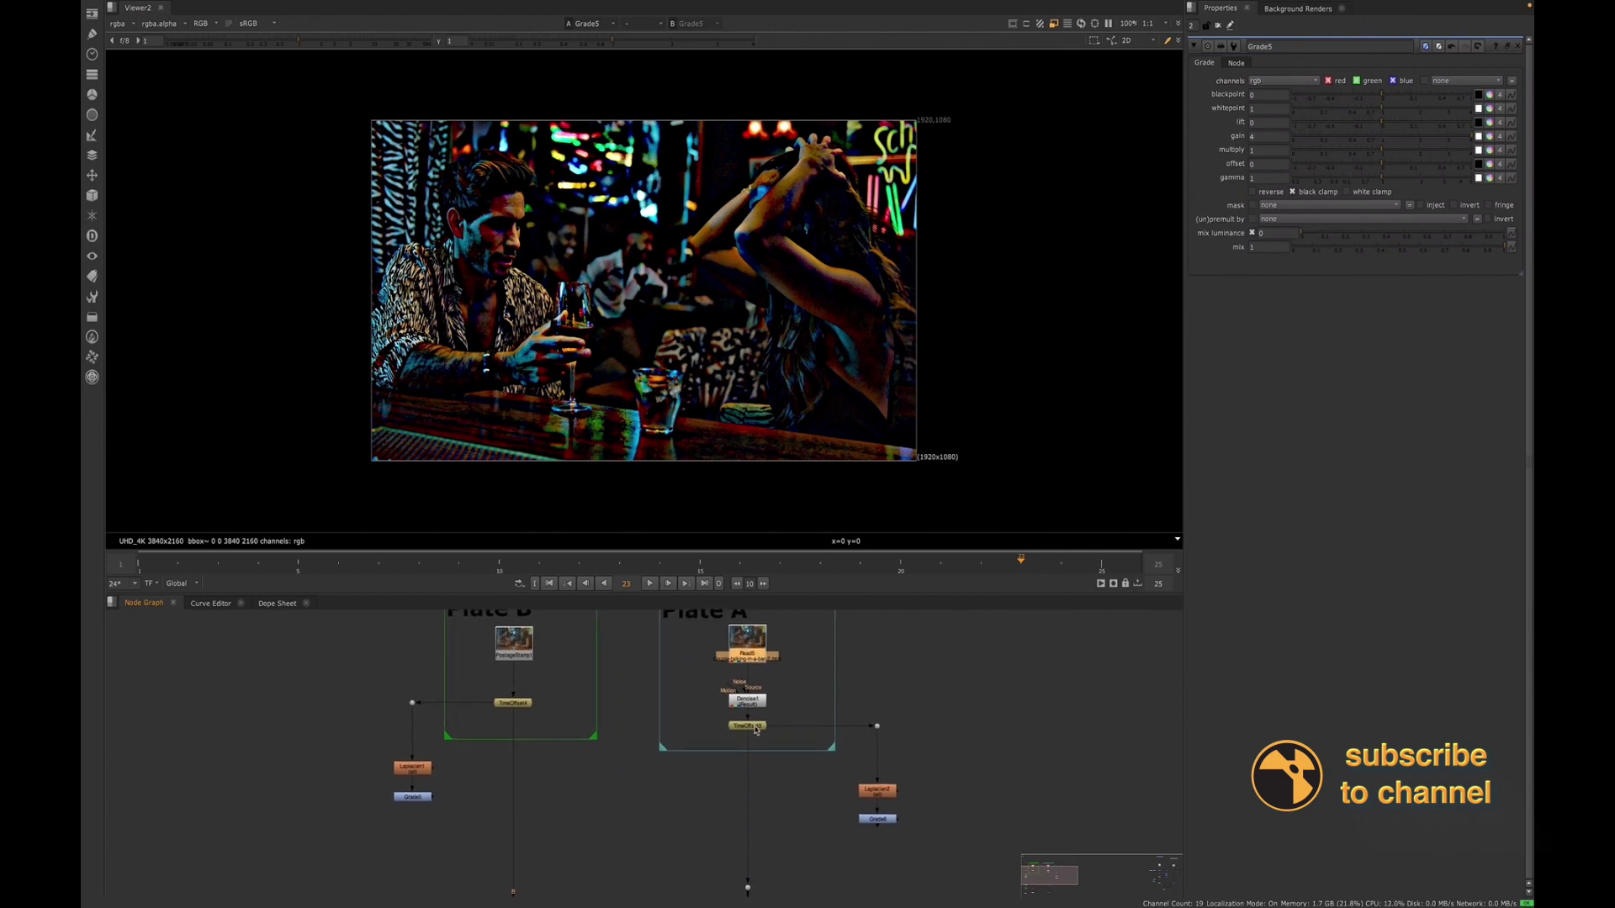
{"action": "left_click", "coordinate": [516, 656]}
{"action": "scroll", "coordinate": [562, 757], "scroll_direction": "down", "scroll_amount": 3}
{"action": "middle_click_drag", "start_coordinate": [598, 840], "coordinate": [595, 745]}
{"action": "scroll", "coordinate": [586, 743], "scroll_direction": "up", "scroll_amount": 4}
{"action": "scroll", "coordinate": [693, 850], "scroll_direction": "down", "scroll_amount": 3}
{"action": "middle_click_drag", "start_coordinate": [693, 851], "coordinate": [689, 772]}
{"action": "left_click", "coordinate": [736, 826]}
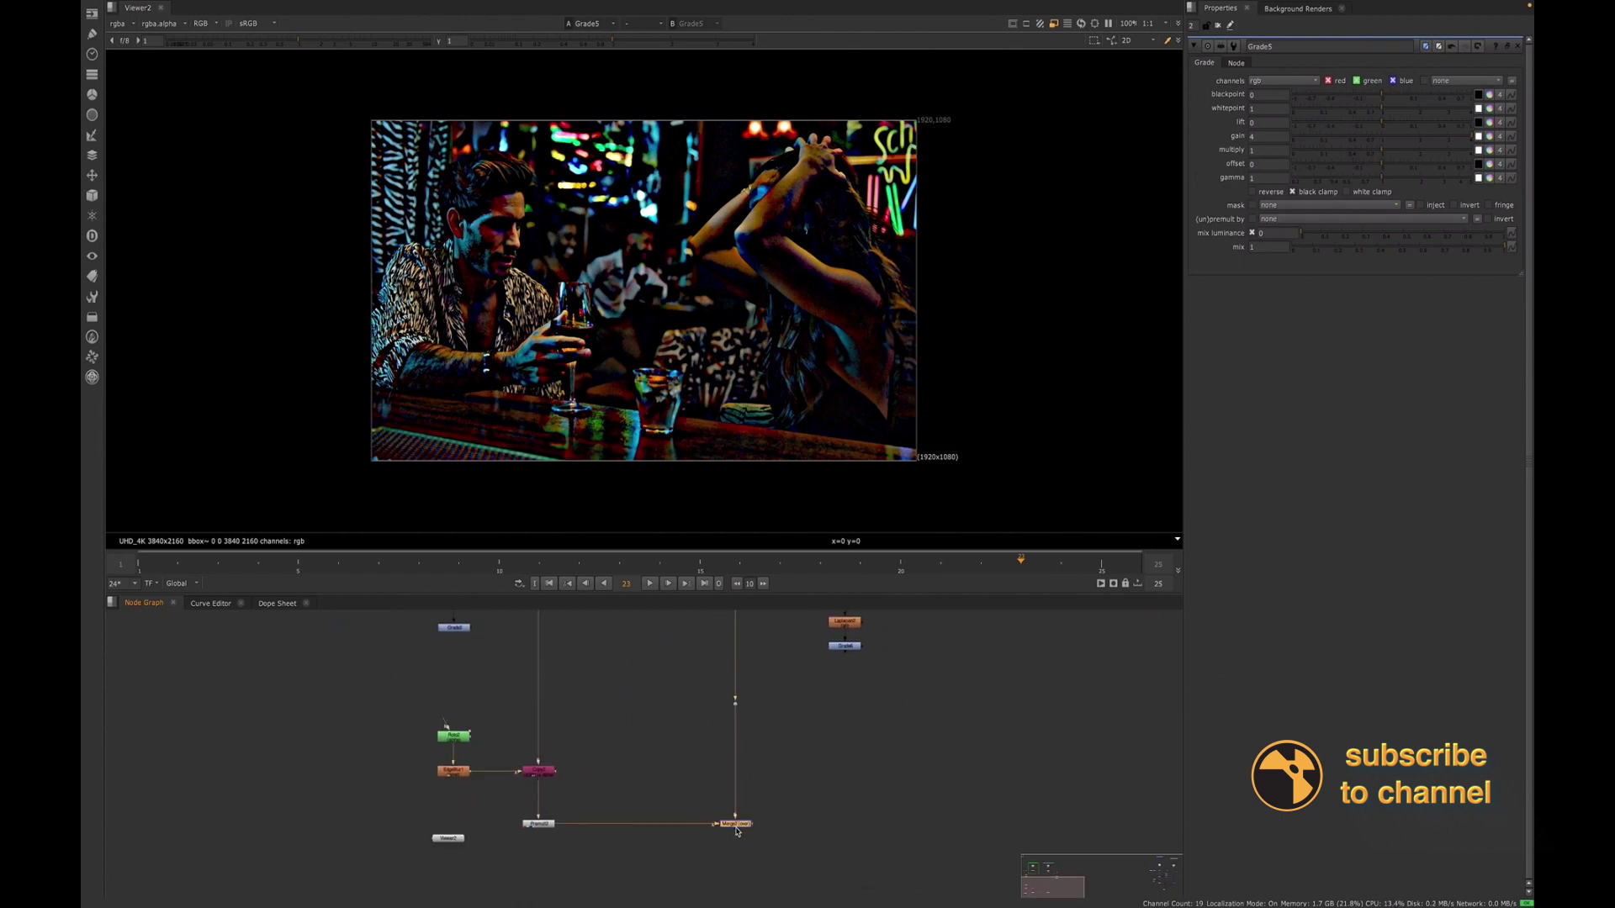
{"action": "scroll", "coordinate": [737, 831], "scroll_direction": "up", "scroll_amount": 2}
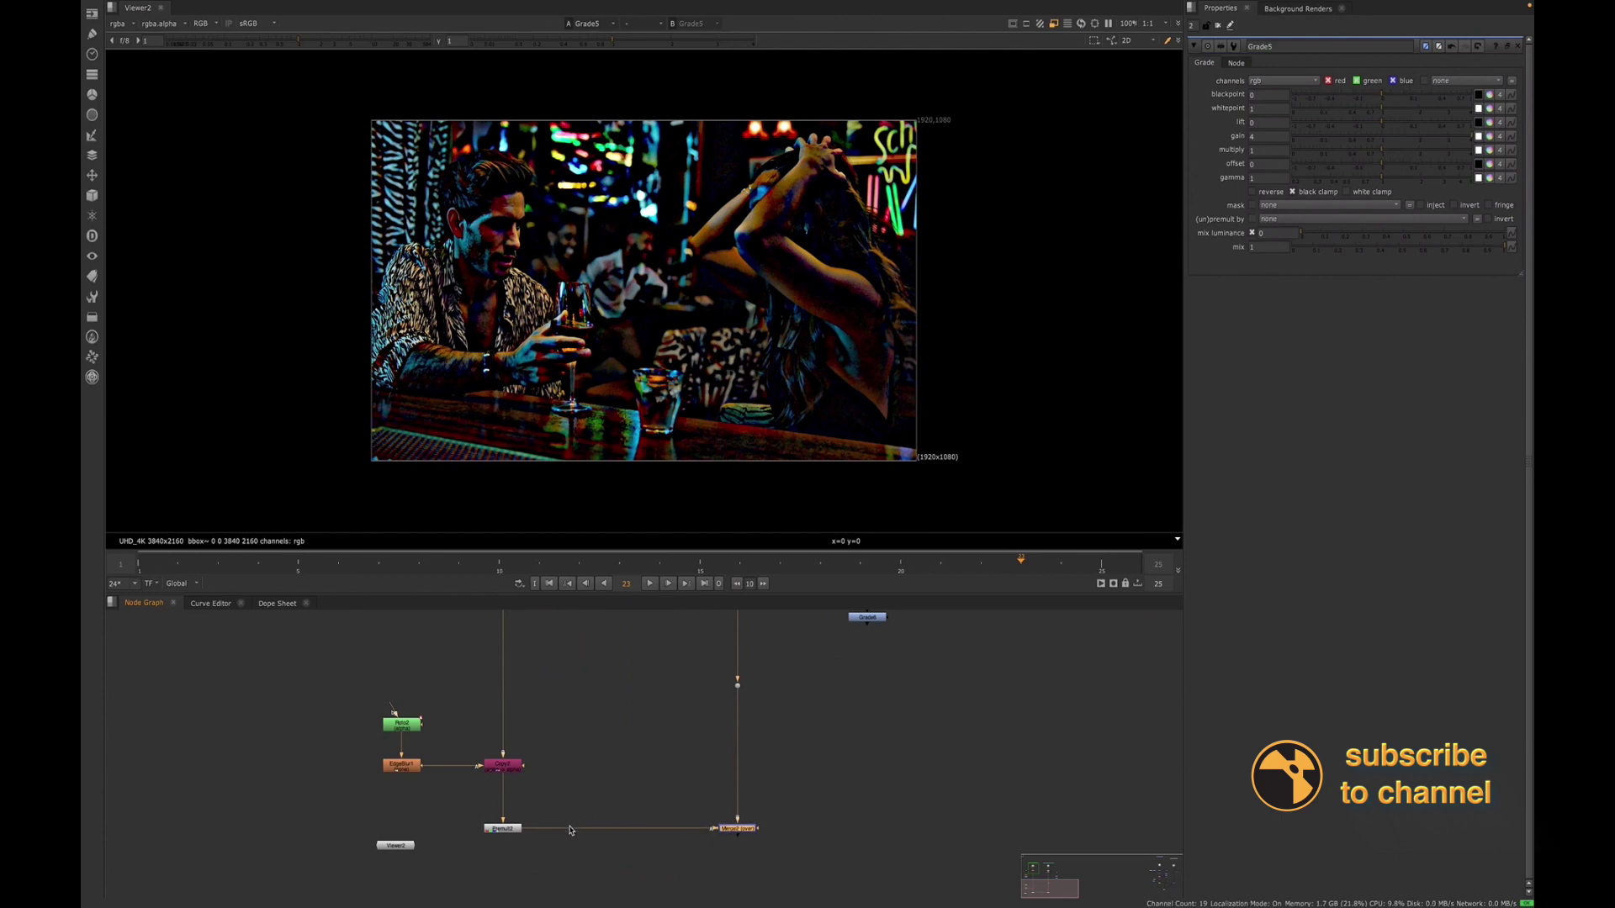
{"action": "scroll", "coordinate": [623, 746], "scroll_direction": "down", "scroll_amount": 4}
{"action": "scroll", "coordinate": [591, 668], "scroll_direction": "up", "scroll_amount": 3}
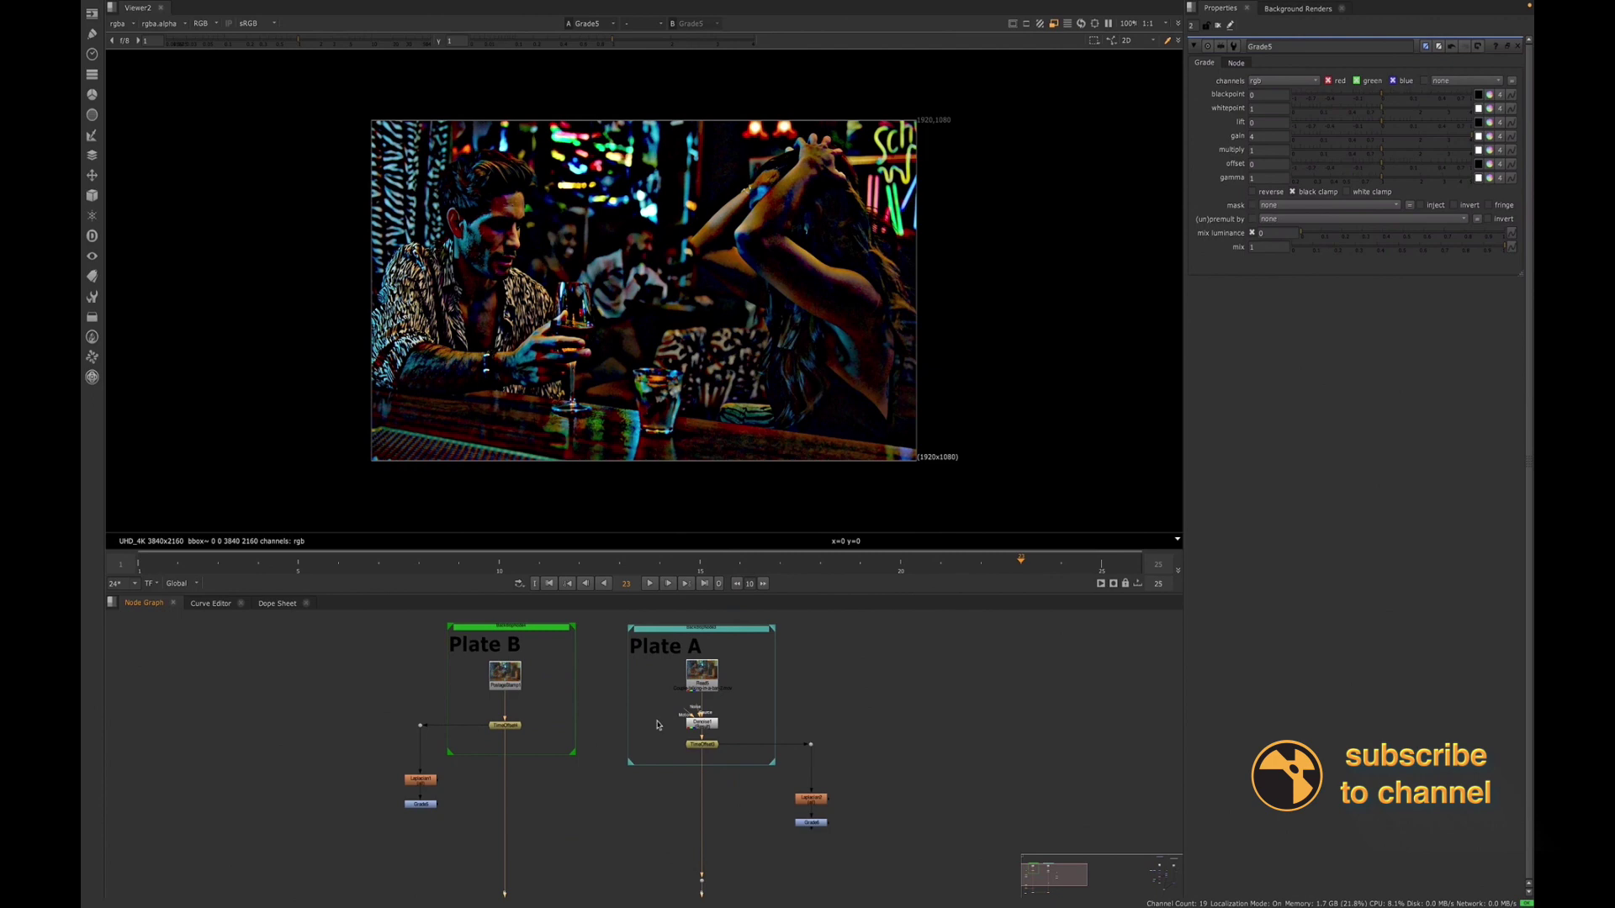
Review the source nodes of both plates and the Laplacian and Grade side branches attached to them
{"action": "scroll", "coordinate": [475, 781], "scroll_direction": "down", "scroll_amount": 2}
{"action": "scroll", "coordinate": [447, 769], "scroll_direction": "up", "scroll_amount": 4}
{"action": "left_click", "coordinate": [444, 763]}
{"action": "scroll", "coordinate": [641, 724], "scroll_direction": "down", "scroll_amount": 2}
{"action": "middle_click_drag", "start_coordinate": [661, 678], "coordinate": [631, 727]}
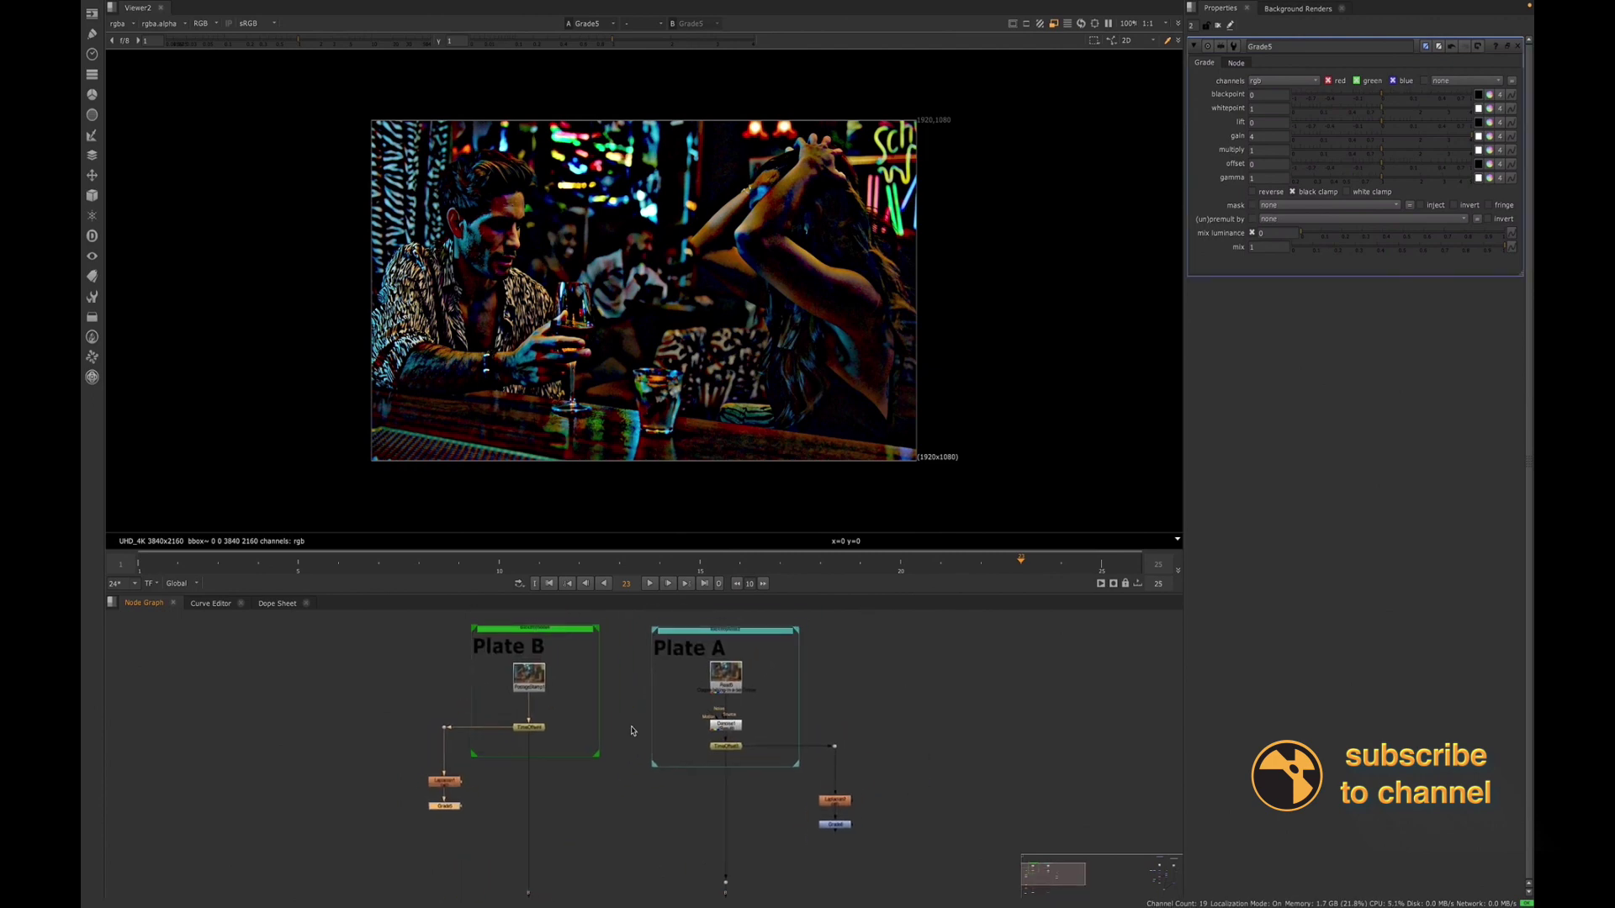
{"action": "left_click", "coordinate": [723, 682]}
{"action": "left_click", "coordinate": [536, 687]}
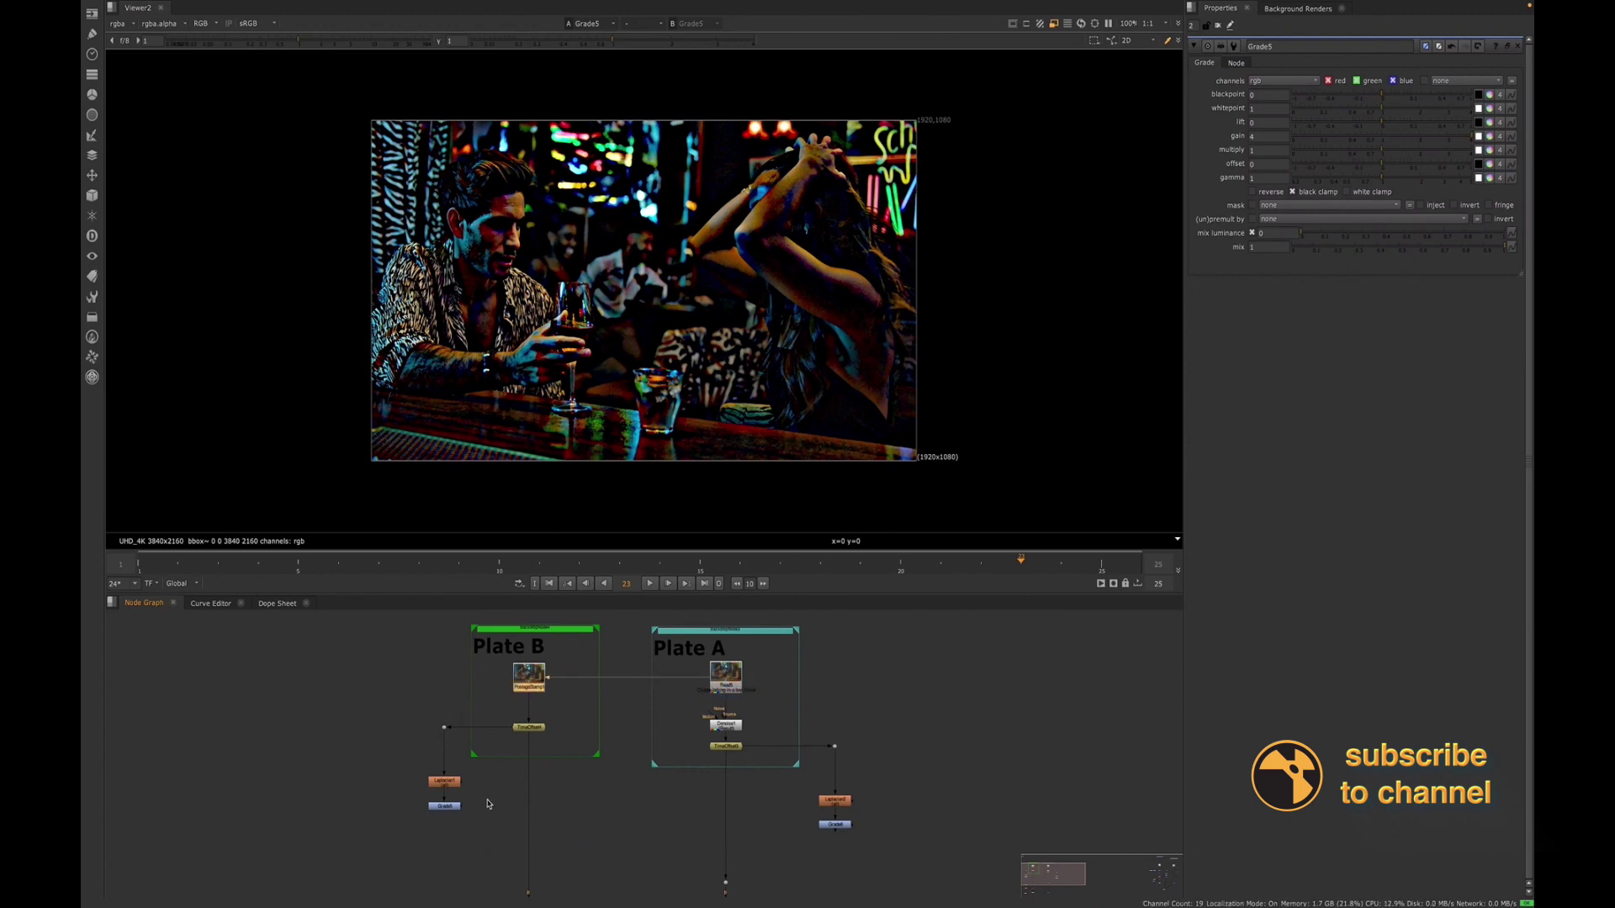
{"action": "middle_click_drag", "start_coordinate": [479, 810], "coordinate": [471, 770]}
{"action": "middle_click_drag", "start_coordinate": [829, 815], "coordinate": [789, 822]}
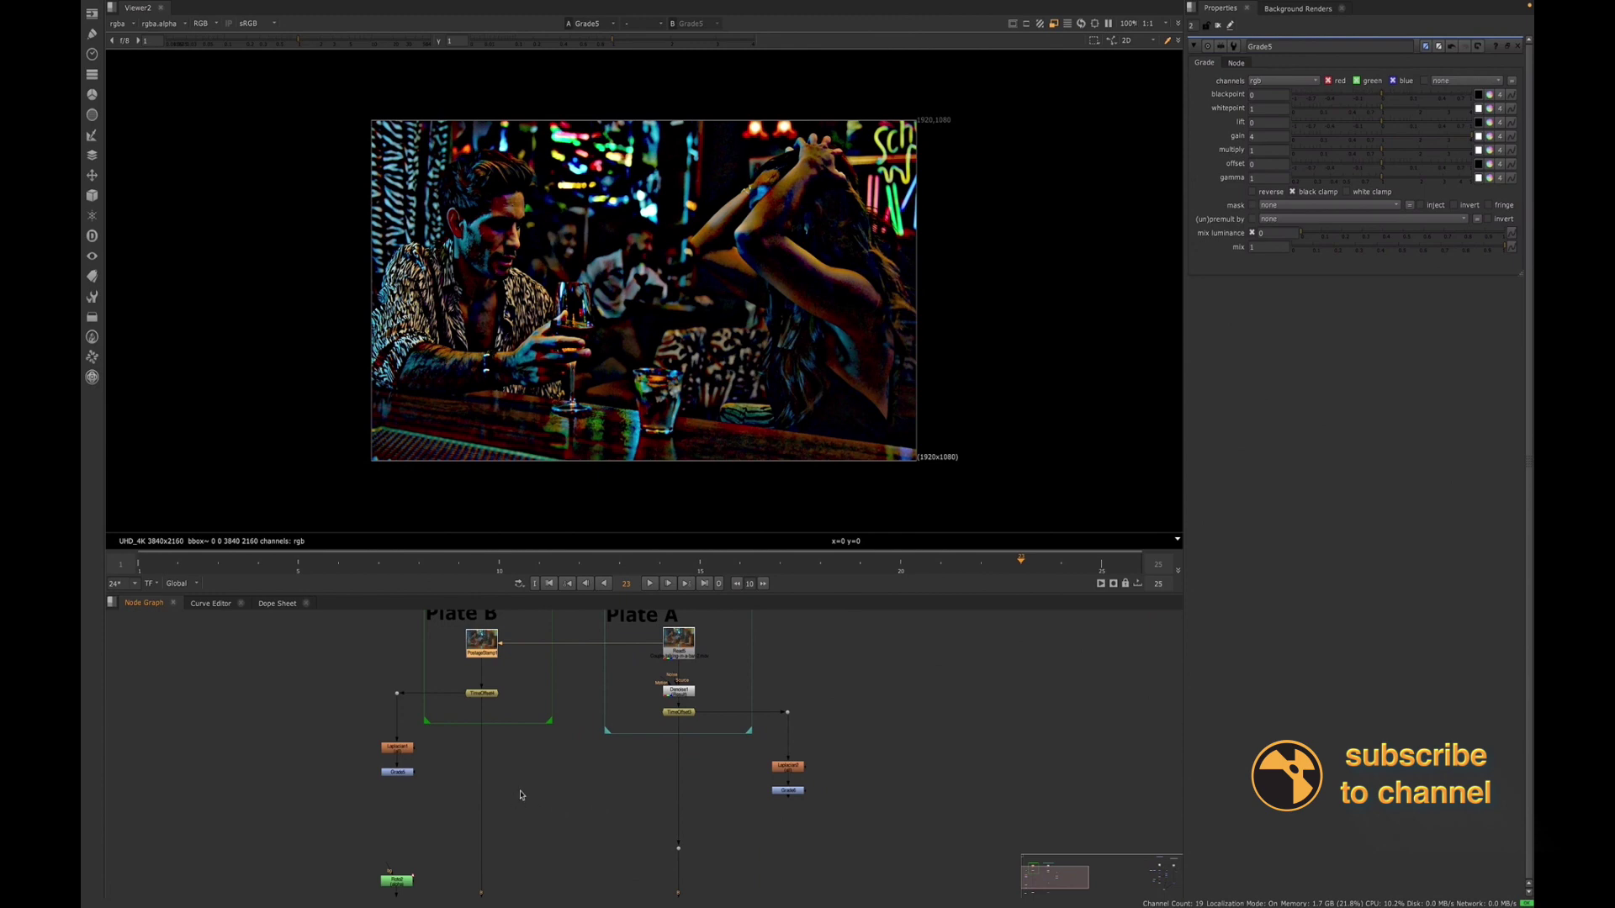
{"action": "middle_click_drag", "start_coordinate": [521, 795], "coordinate": [545, 768]}
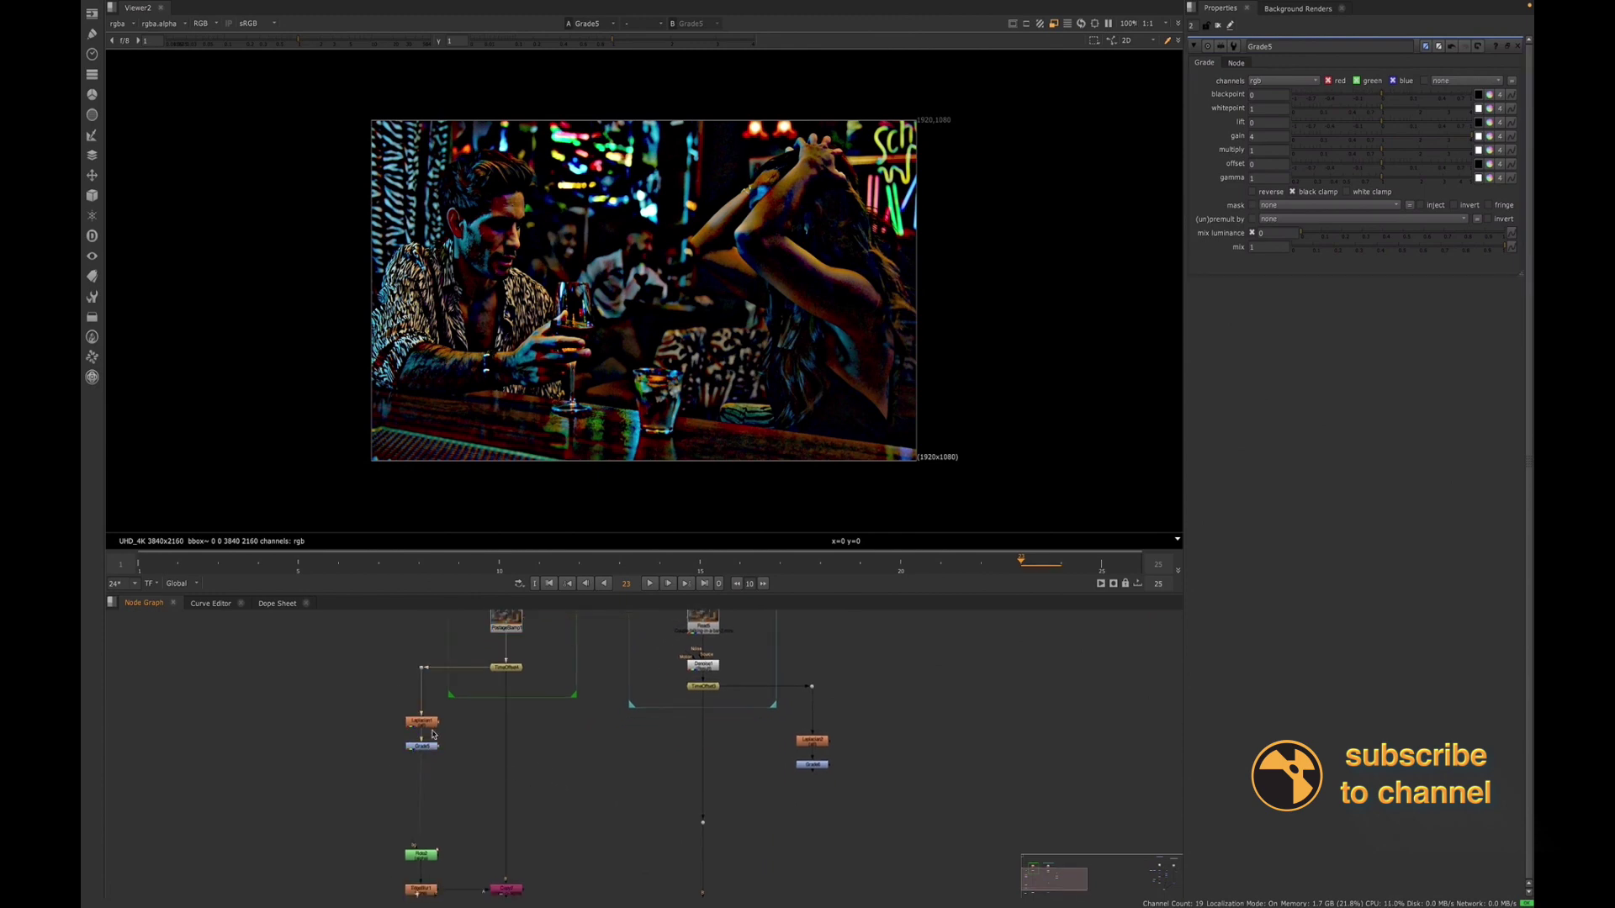
{"action": "scroll", "coordinate": [431, 731], "scroll_direction": "up", "scroll_amount": 2}
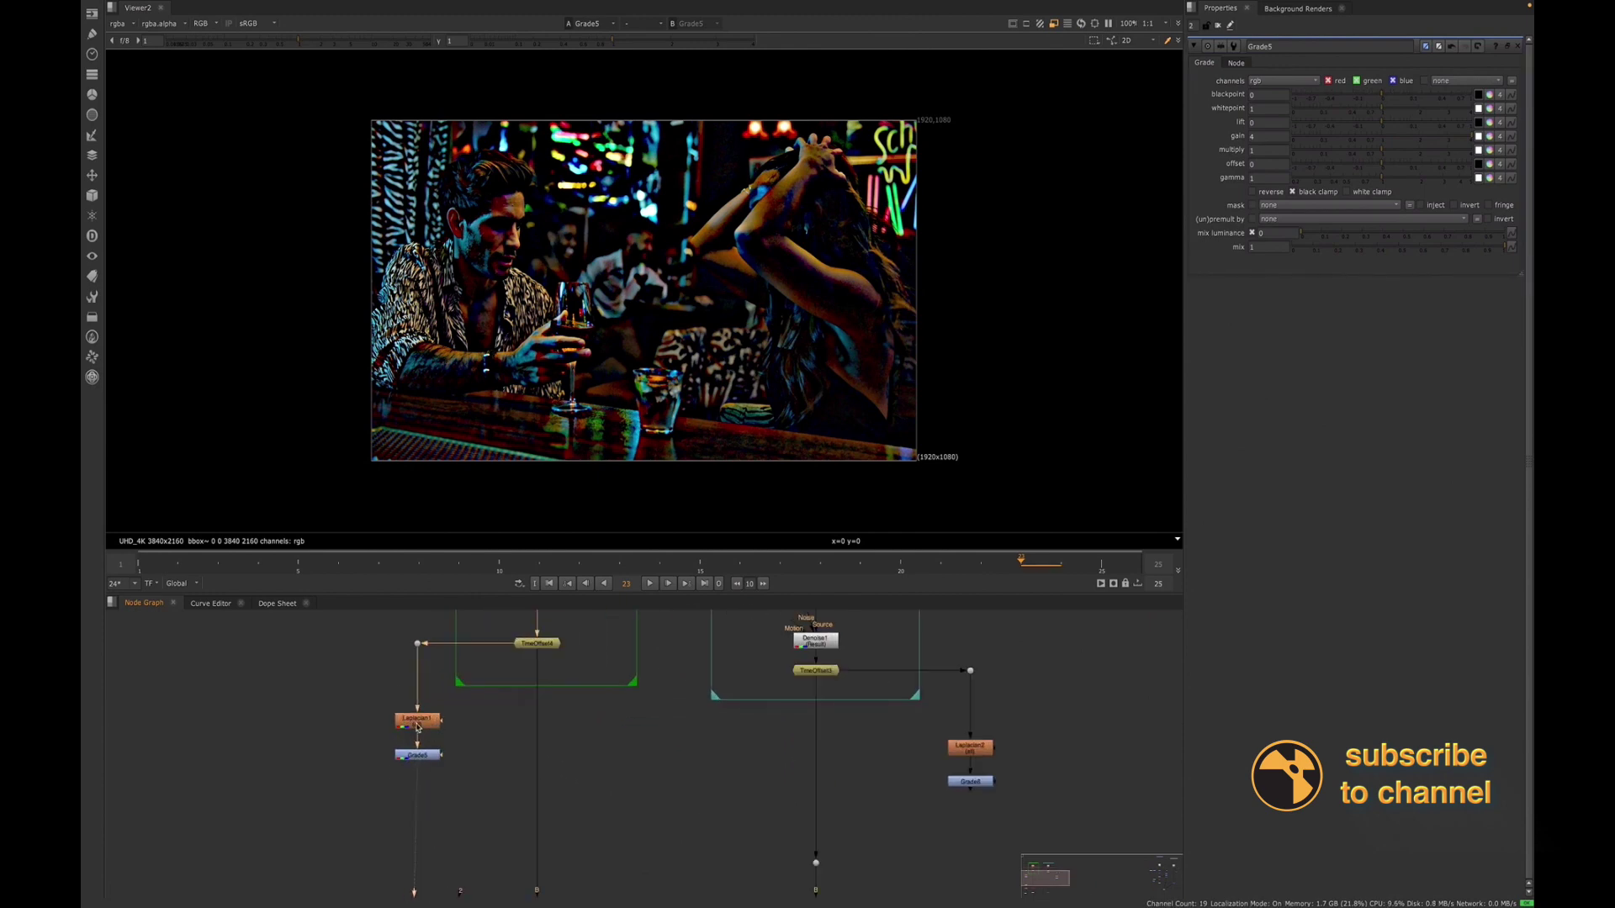
Open the properties of Plate B's Laplacian node to inspect its settings along with the Grade below it
{"action": "double_click", "coordinate": [418, 723]}
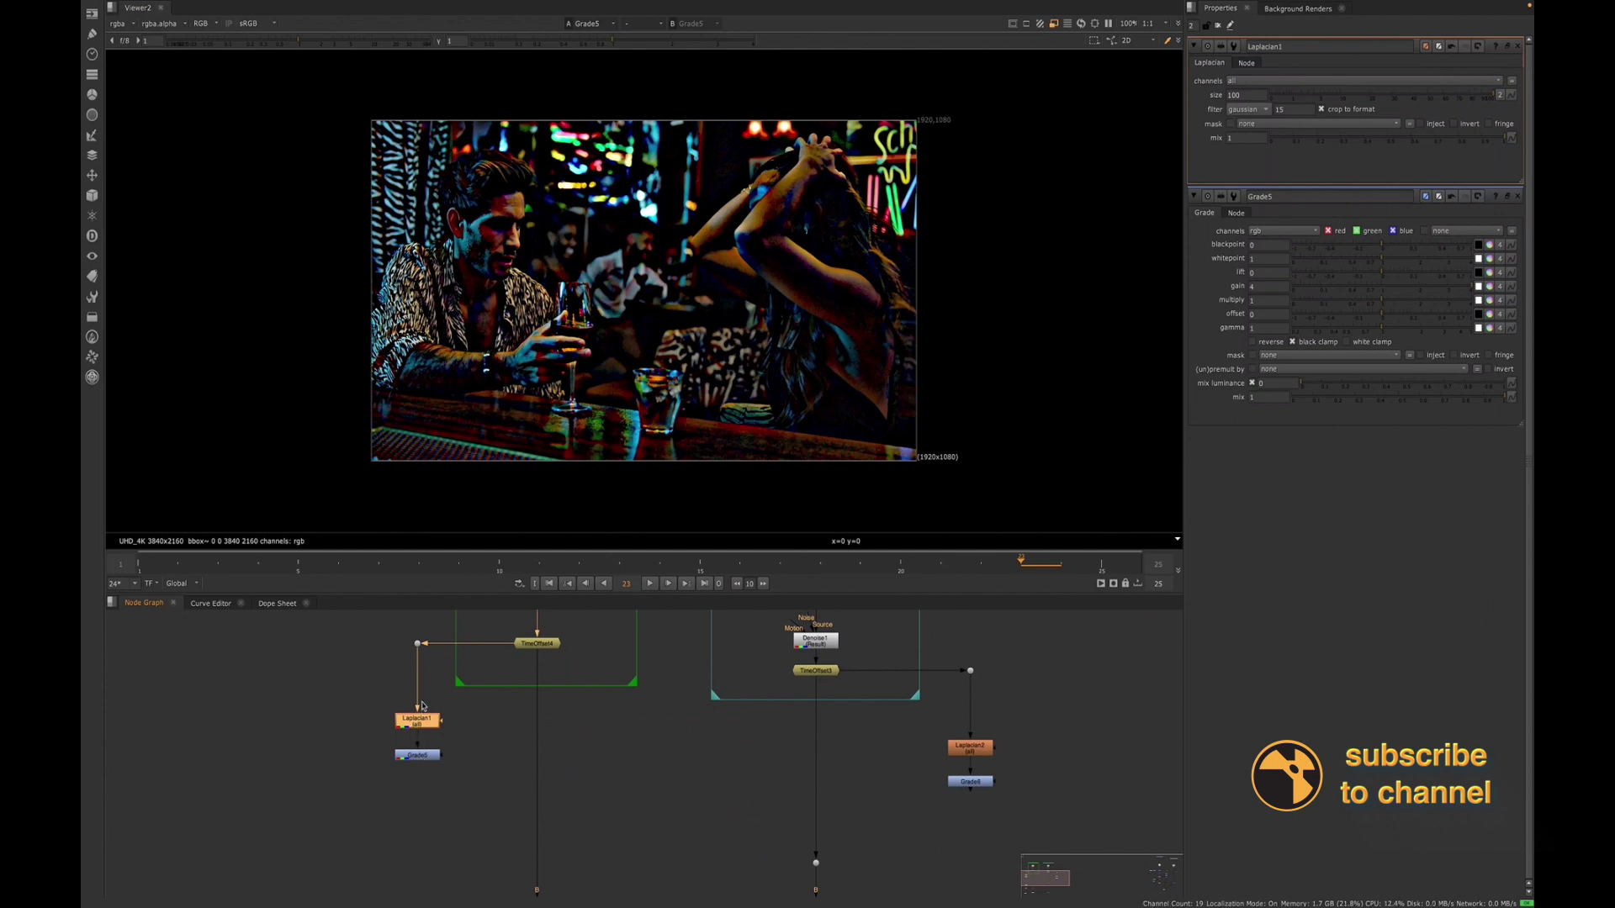
{"action": "left_click_drag", "start_coordinate": [418, 725], "coordinate": [418, 719]}
{"action": "left_click", "coordinate": [415, 757]}
{"action": "key", "text": "2"}
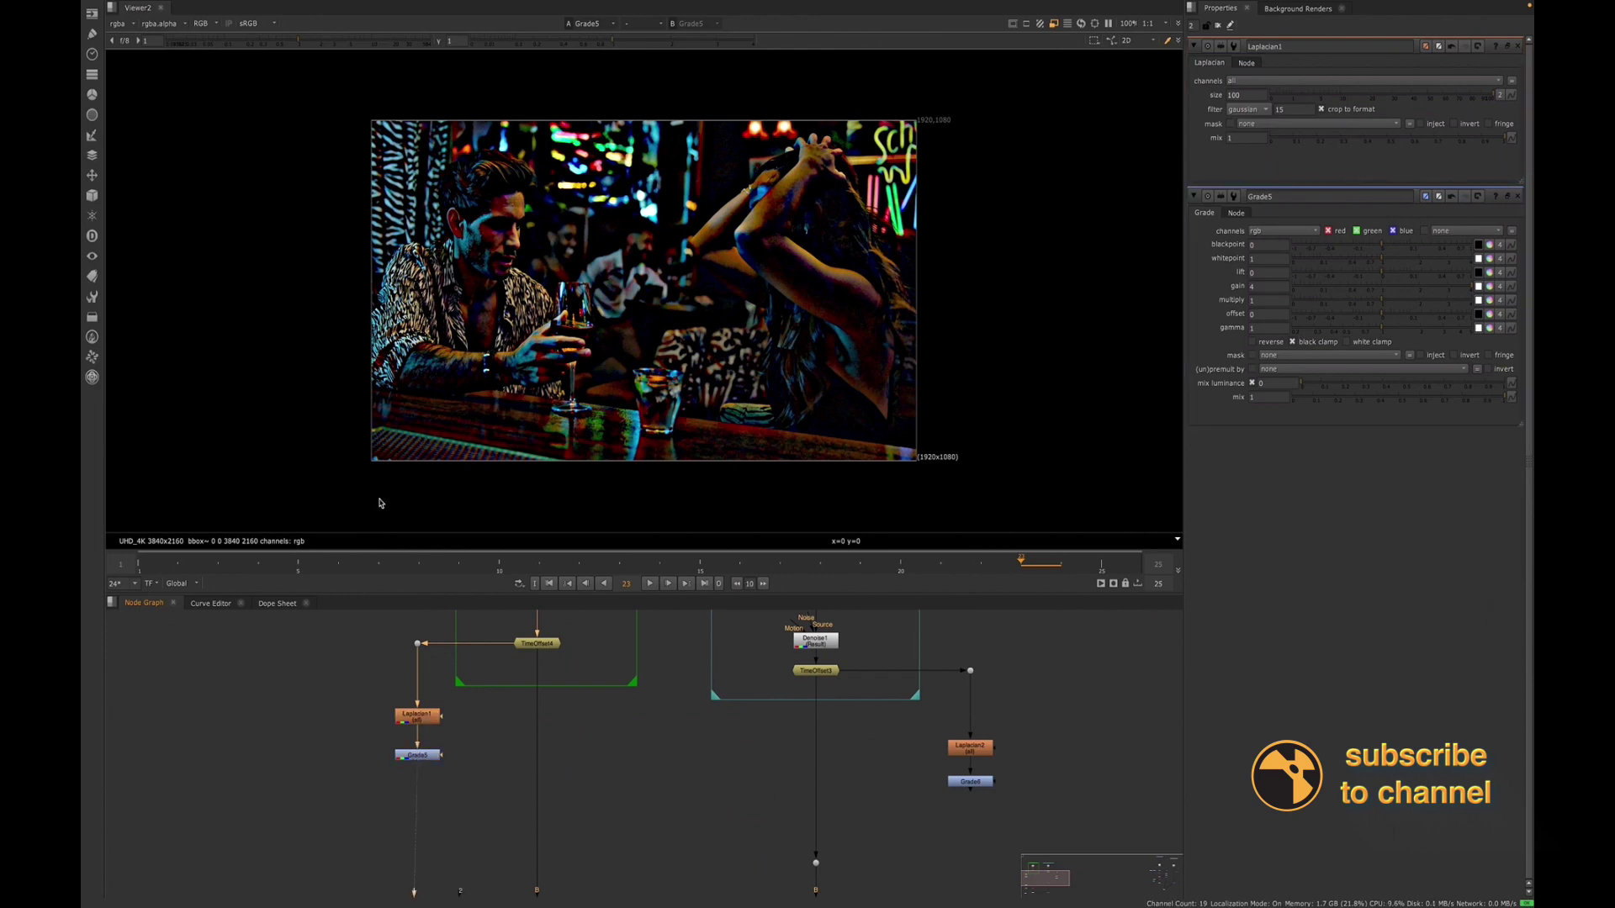
Add a Tracker node below the Grade on Plate B's Laplacian branch
{"action": "left_click", "coordinate": [421, 757]}
{"action": "key", "text": "Tab"}
{"action": "type", "text": "tra"}
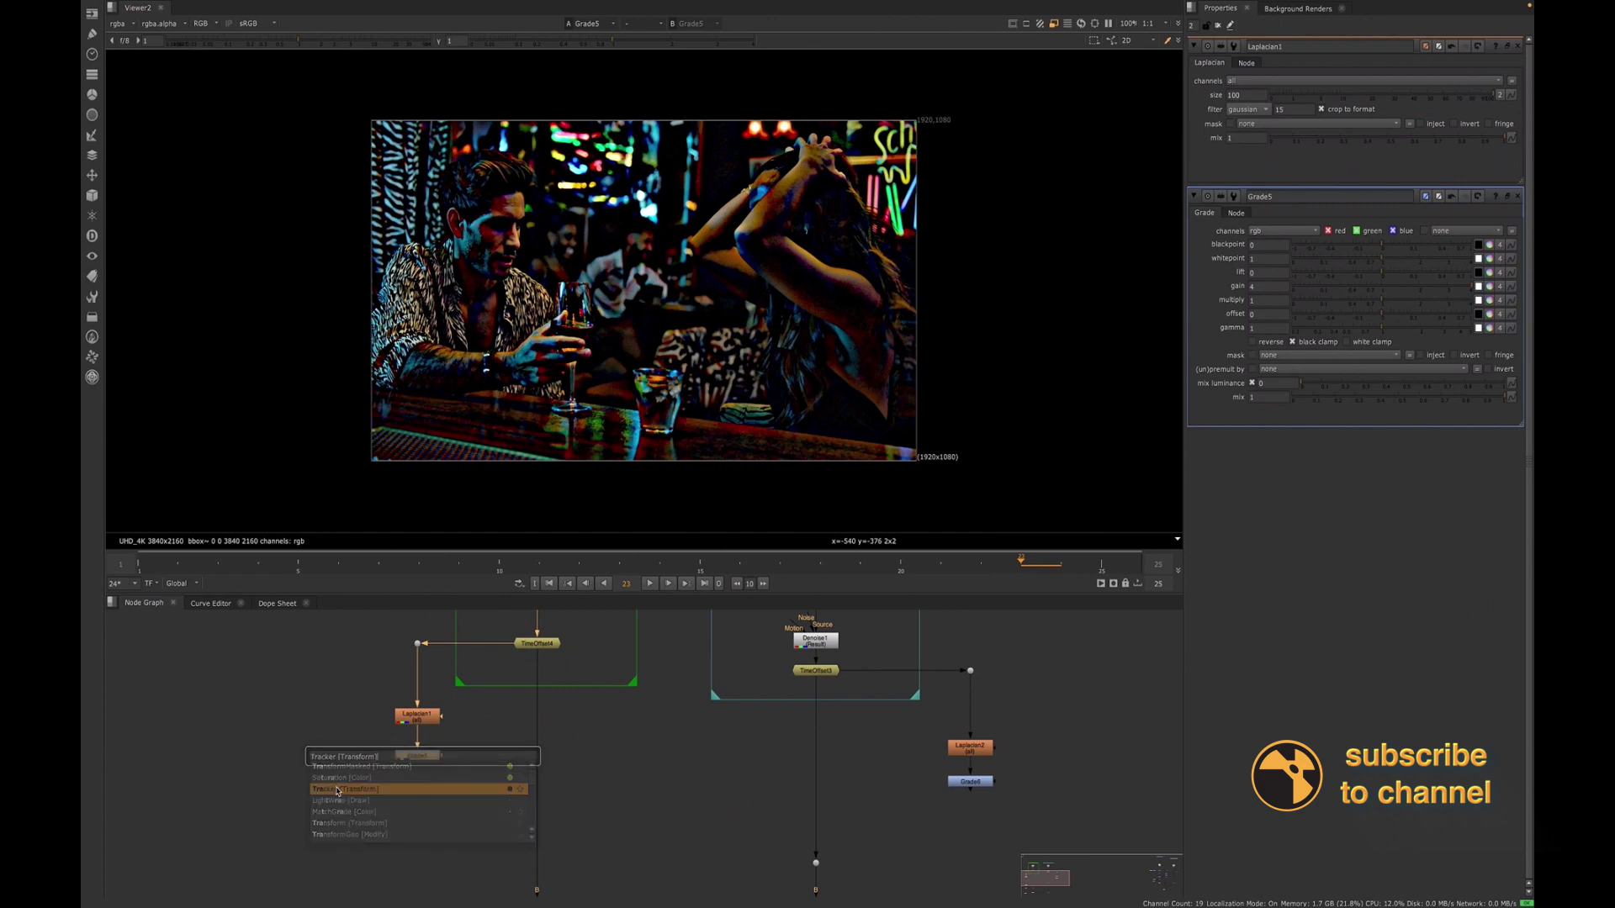
{"action": "left_click", "coordinate": [340, 789]}
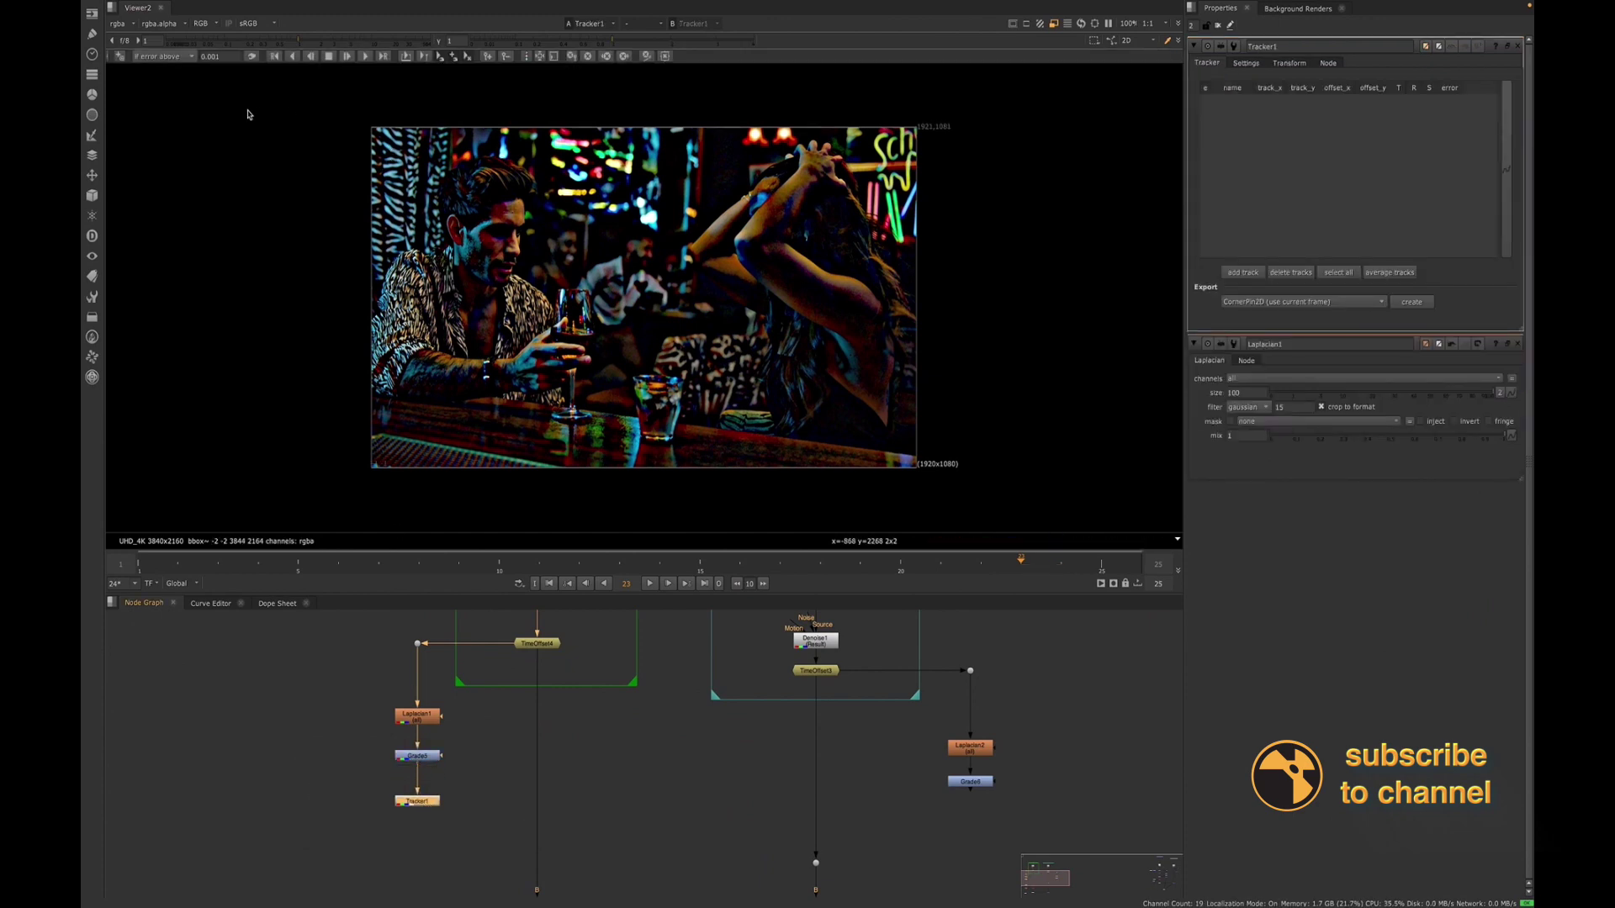
Add the first track on the striped curtain behind the man and enlarge its search area
{"action": "left_click", "coordinate": [120, 57]}
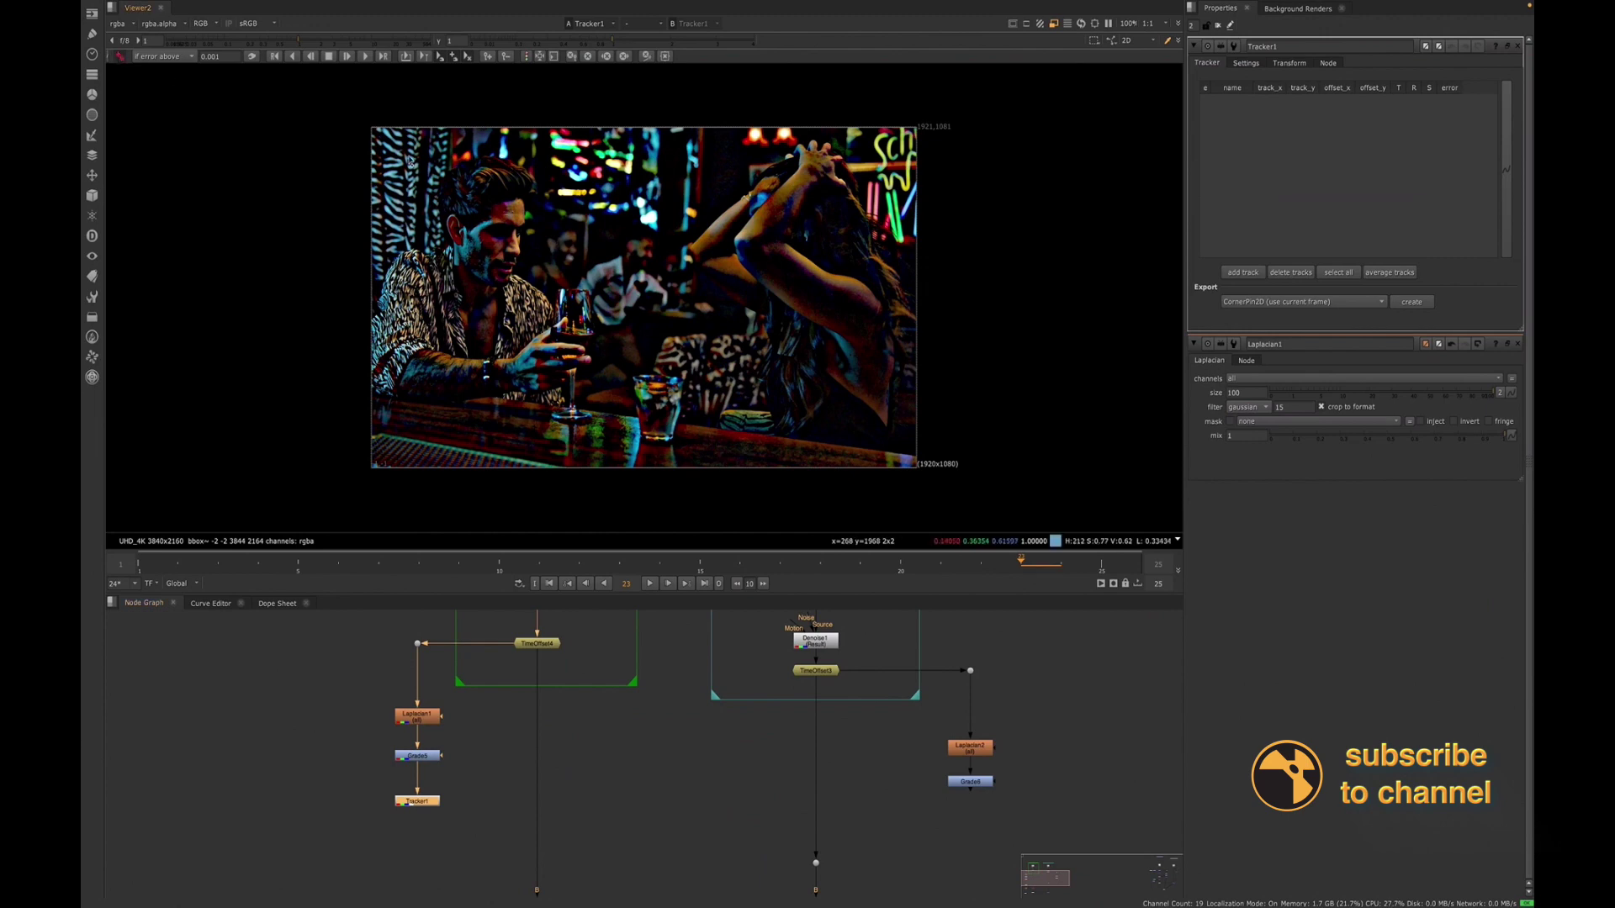
{"action": "scroll", "coordinate": [403, 157], "scroll_direction": "up", "scroll_amount": 3}
{"action": "scroll", "coordinate": [403, 157], "scroll_direction": "up", "scroll_amount": 2}
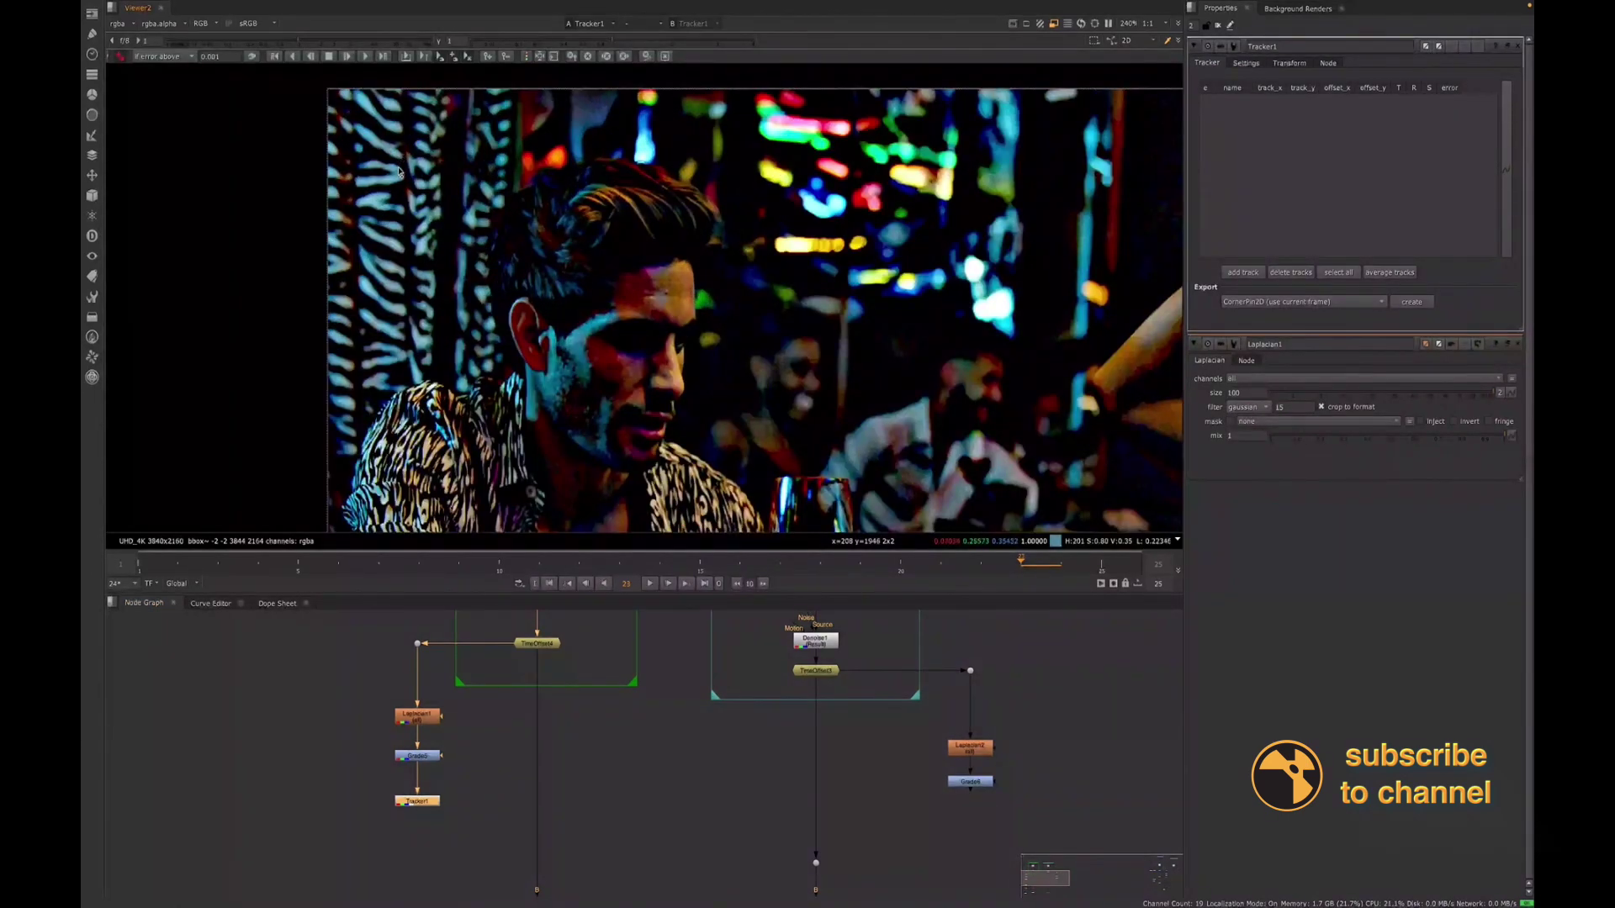
{"action": "left_click", "coordinate": [401, 162], "text": "ctrl+alt"}
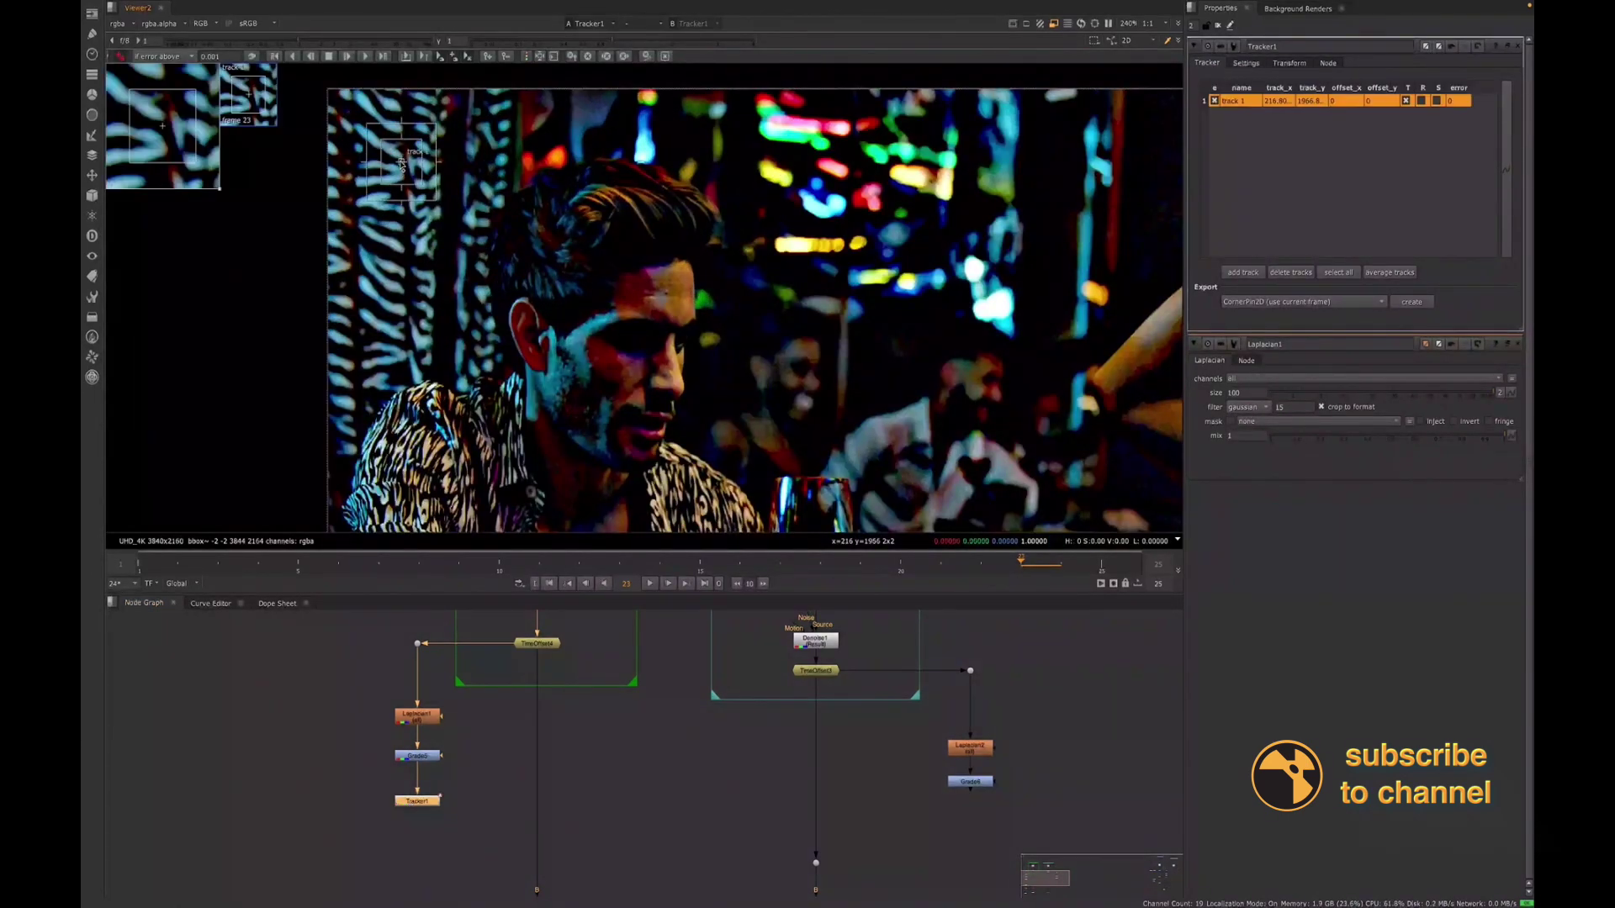
{"action": "left_click_drag", "start_coordinate": [430, 199], "coordinate": [451, 218]}
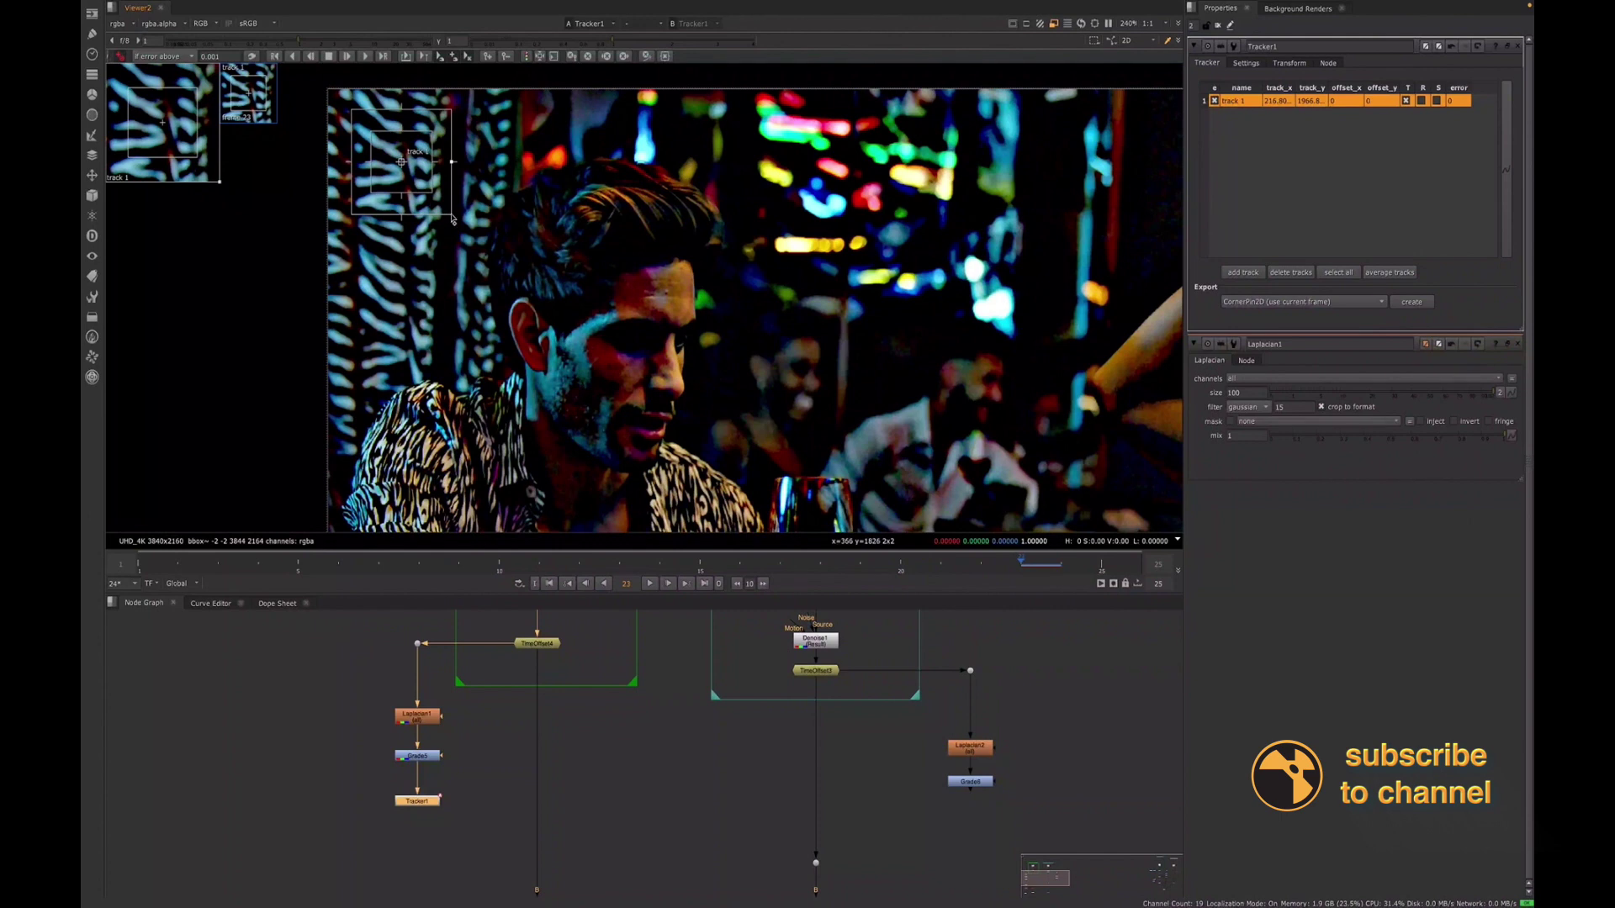
{"action": "mouse_move", "coordinate": [451, 214]}
{"action": "left_mouse_down"}
{"action": "mouse_move", "coordinate": [473, 216]}
{"action": "mouse_move", "coordinate": [447, 218]}
{"action": "left_mouse_up"}
{"action": "left_click", "coordinate": [429, 192], "text": "ctrl+alt"}
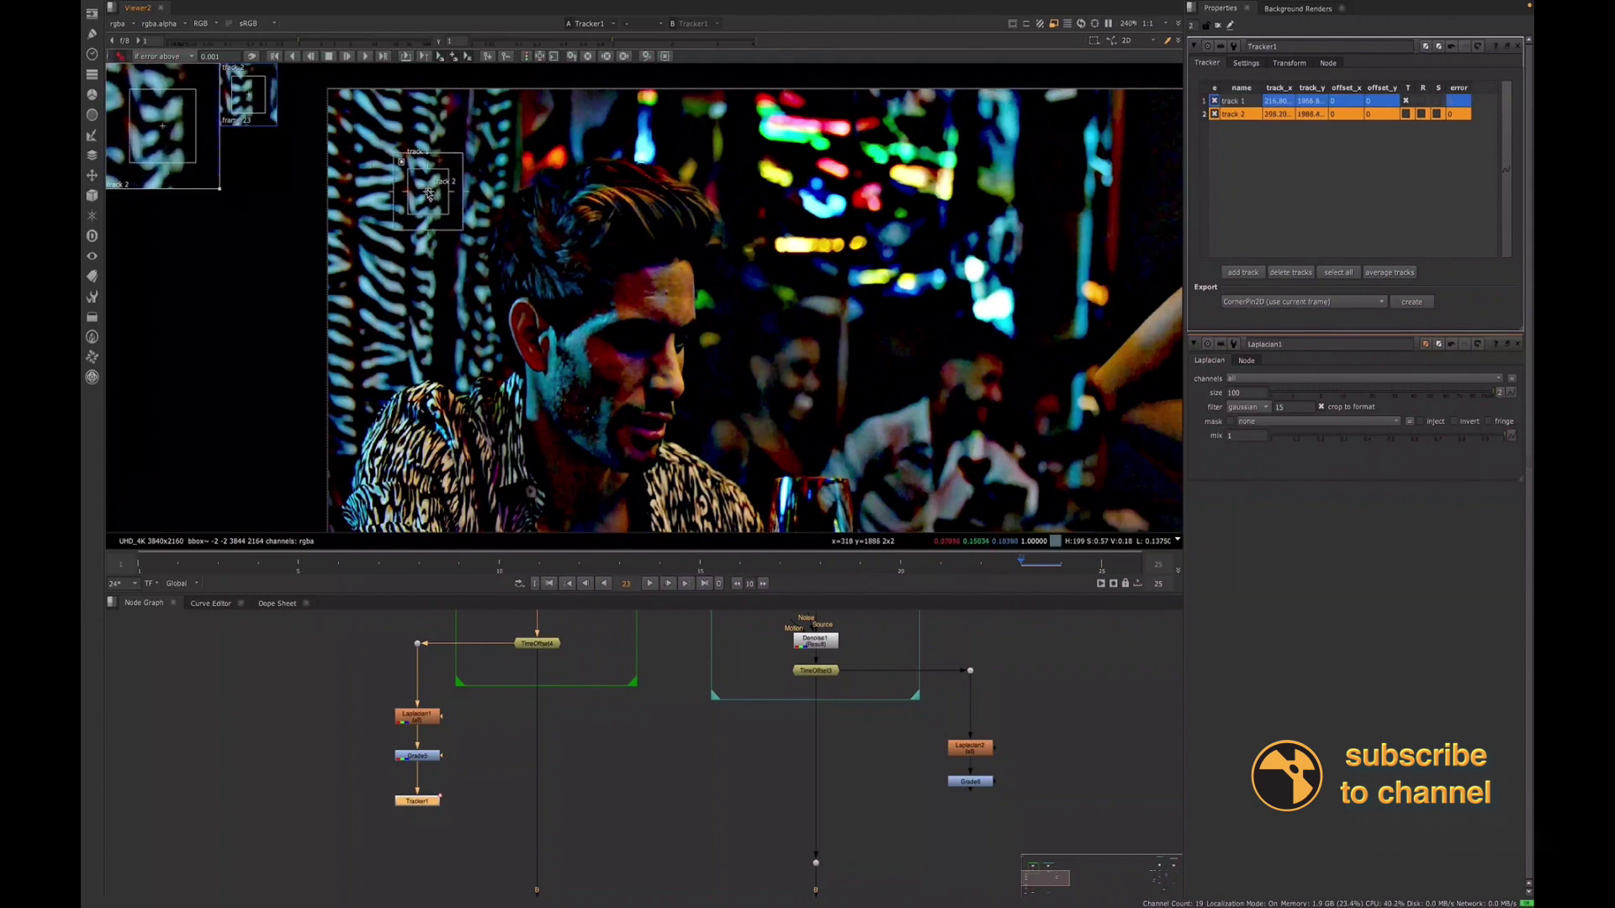
{"action": "key", "text": "ctrl+z"}
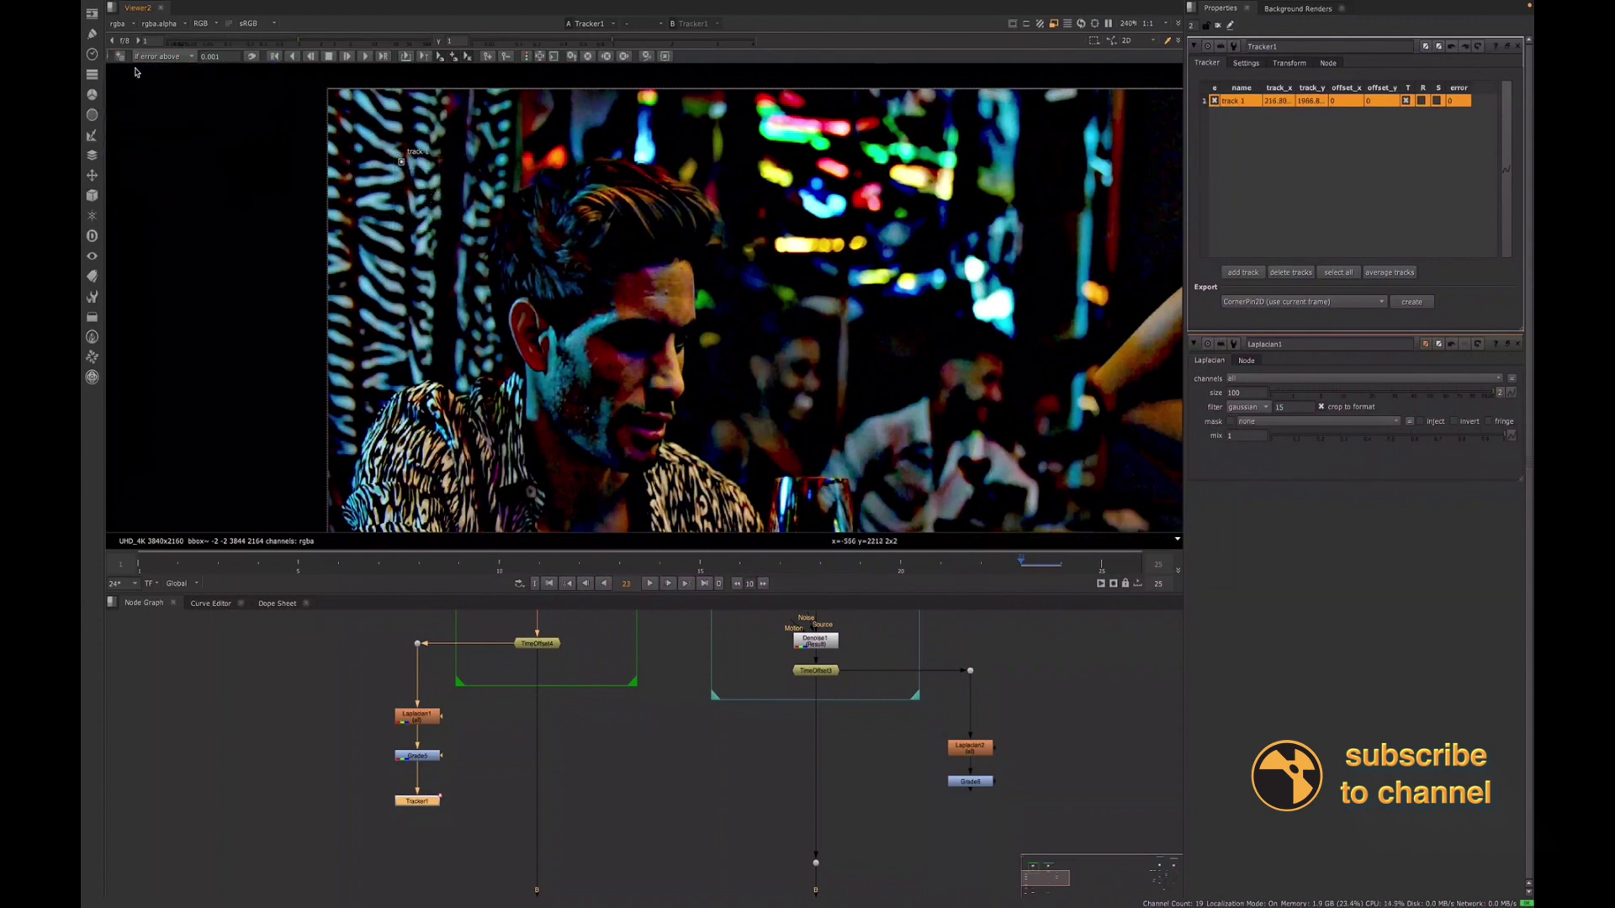
{"action": "left_click", "coordinate": [1256, 107]}
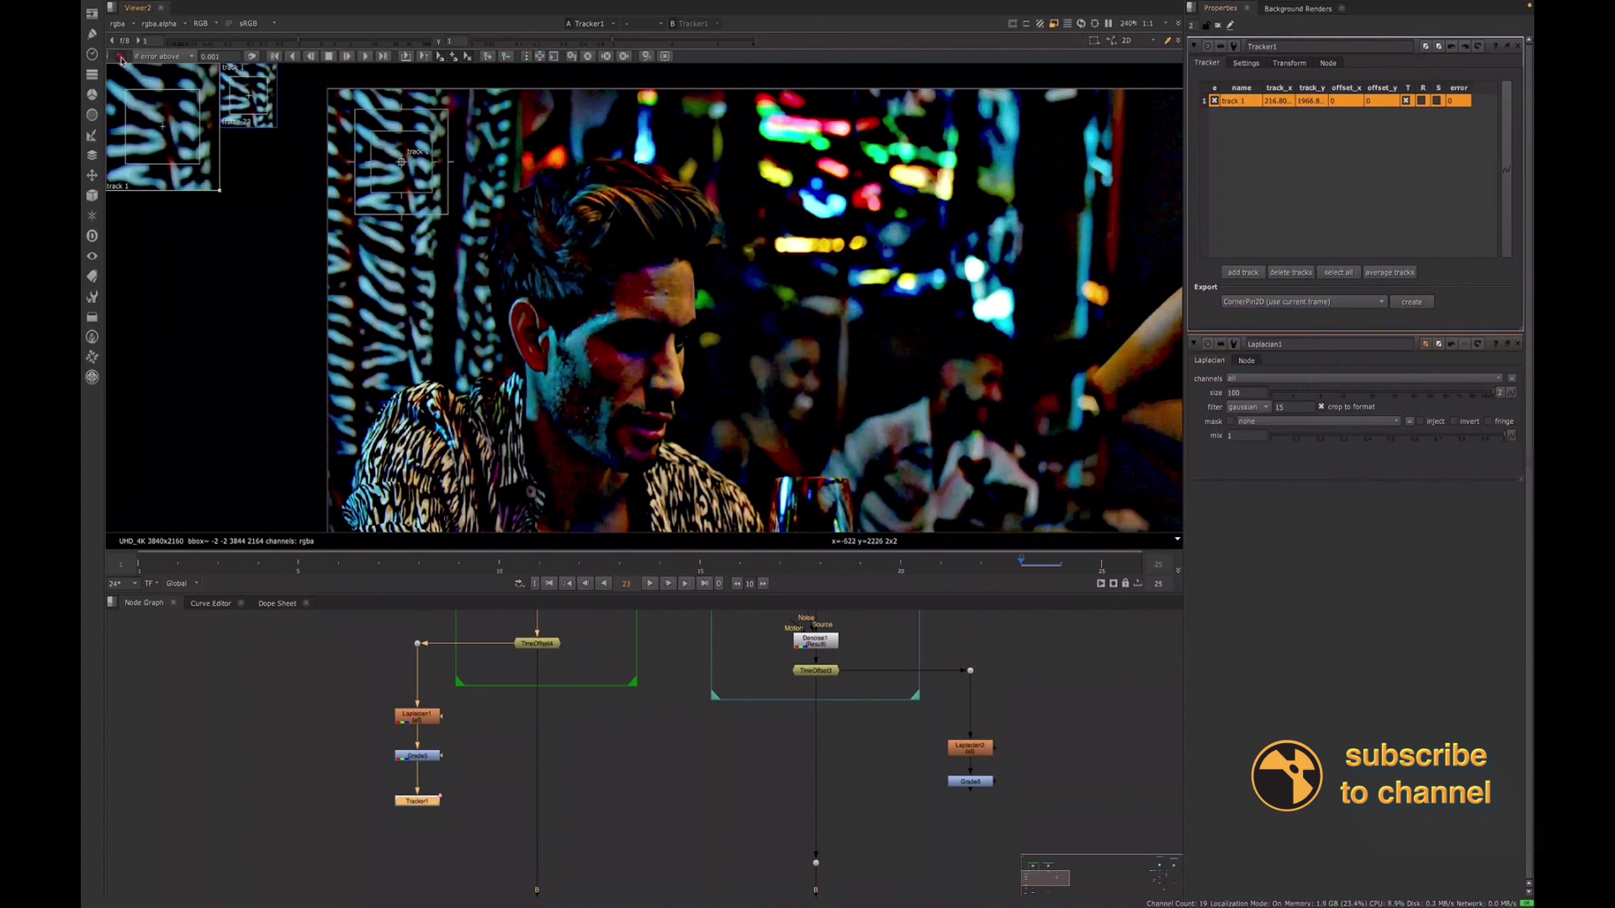
Add a second track on the green neon sign behind the woman and enable rotation and scale for it
{"action": "scroll", "coordinate": [704, 218], "scroll_direction": "down", "scroll_amount": 1}
{"action": "middle_click_drag", "start_coordinate": [1119, 260], "coordinate": [883, 260]}
{"action": "scroll", "coordinate": [892, 263], "scroll_direction": "down", "scroll_amount": 2}
{"action": "scroll", "coordinate": [1064, 291], "scroll_direction": "up", "scroll_amount": 3}
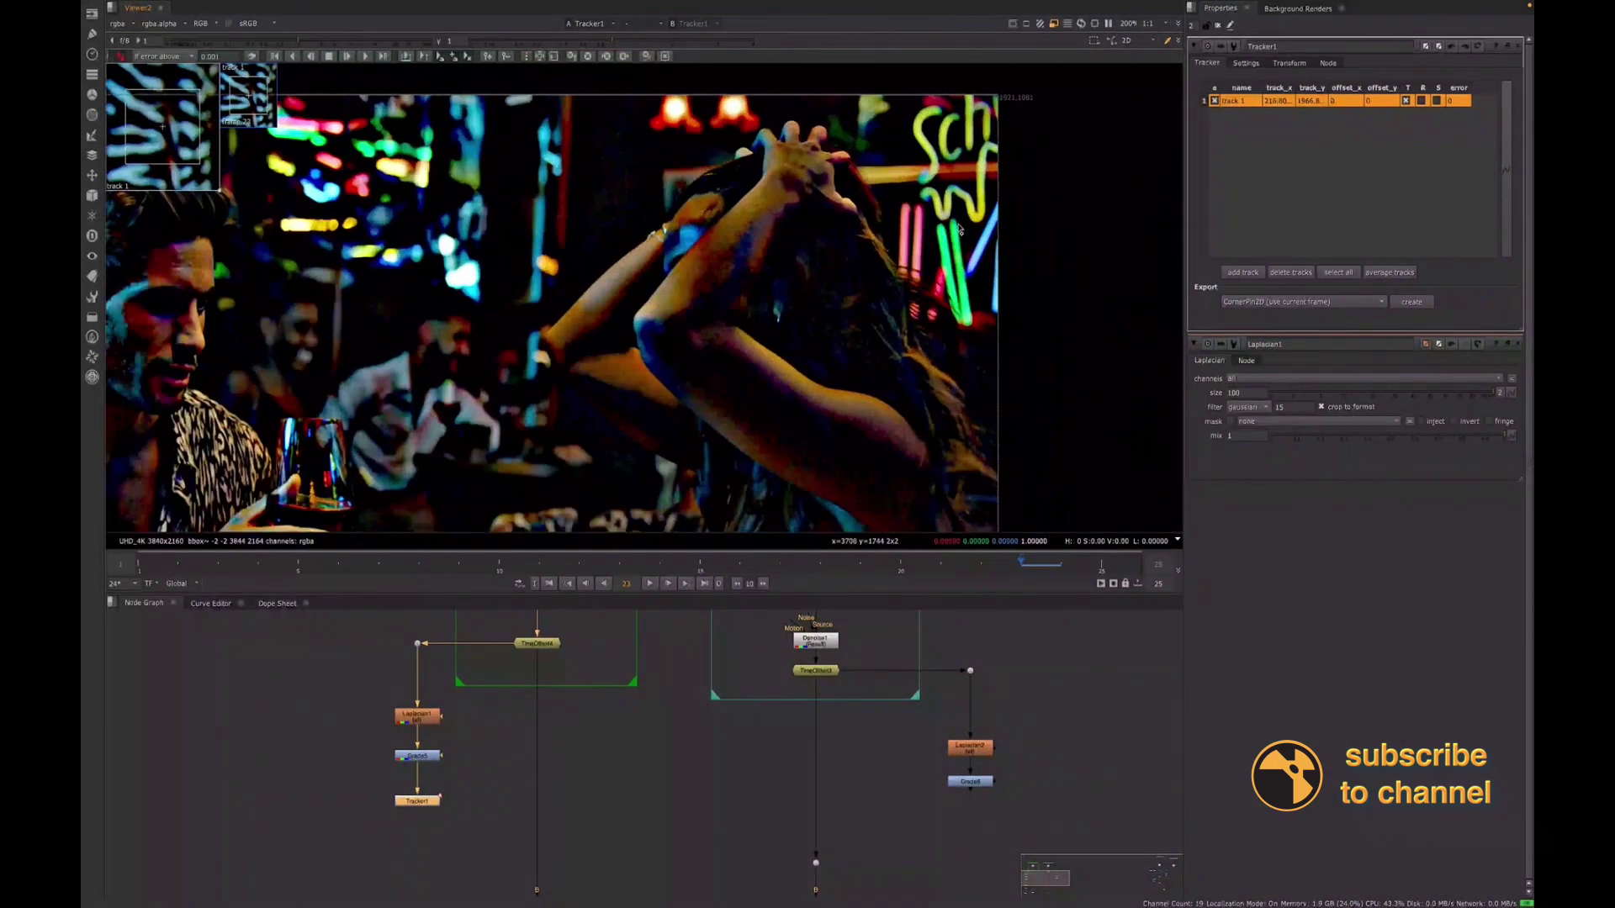
{"action": "left_click", "coordinate": [953, 221], "text": "ctrl+alt"}
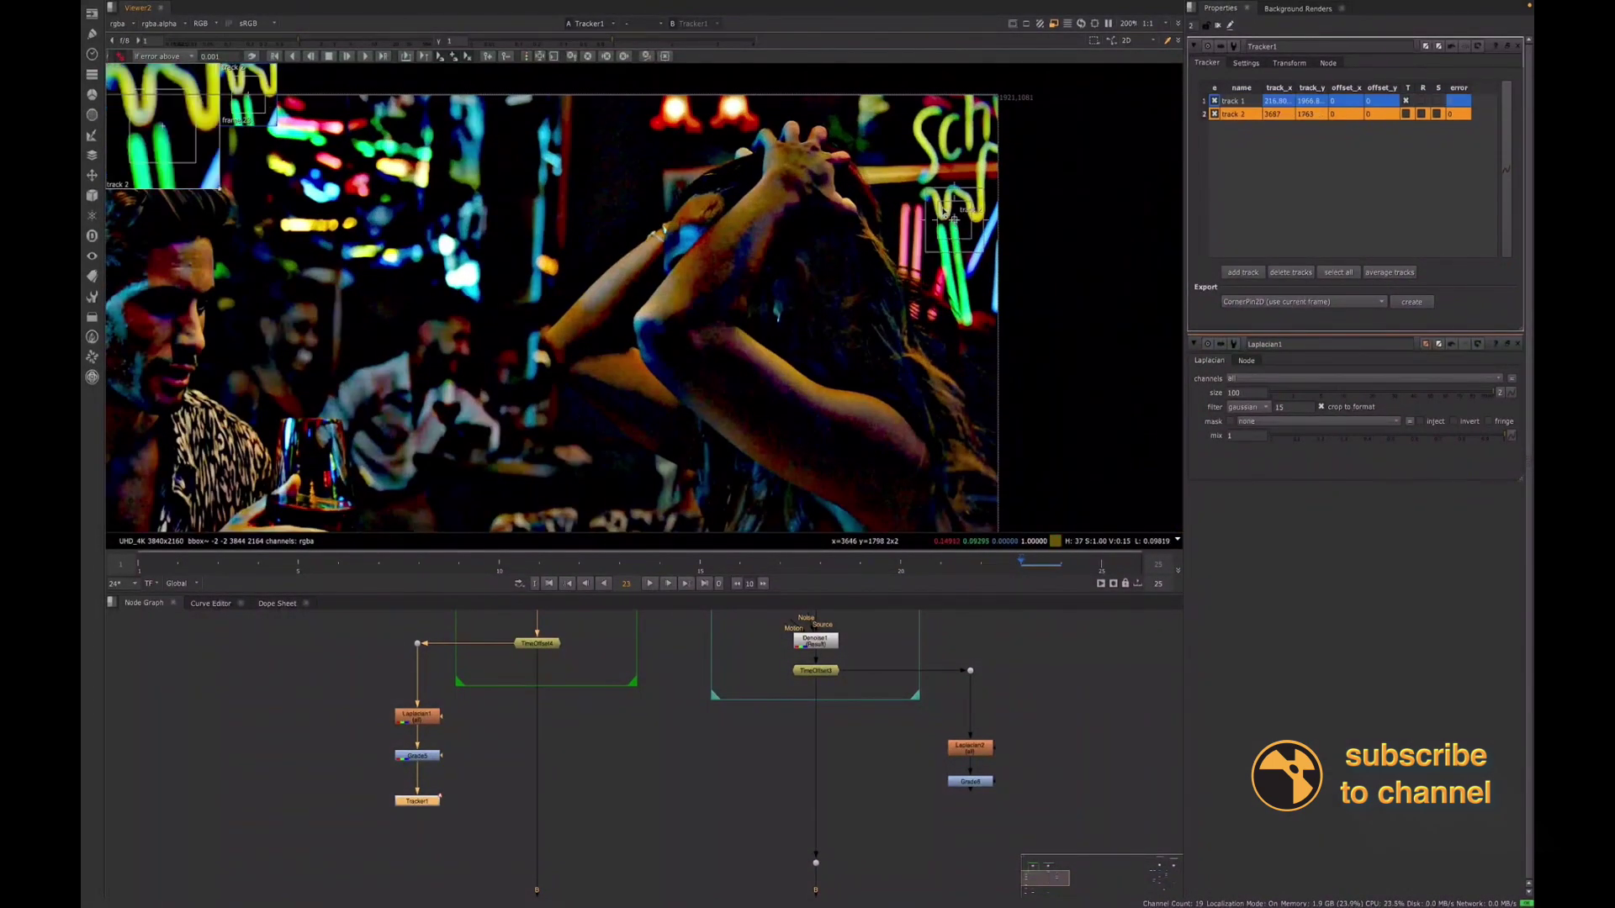
{"action": "left_click_drag", "start_coordinate": [932, 201], "coordinate": [973, 235]}
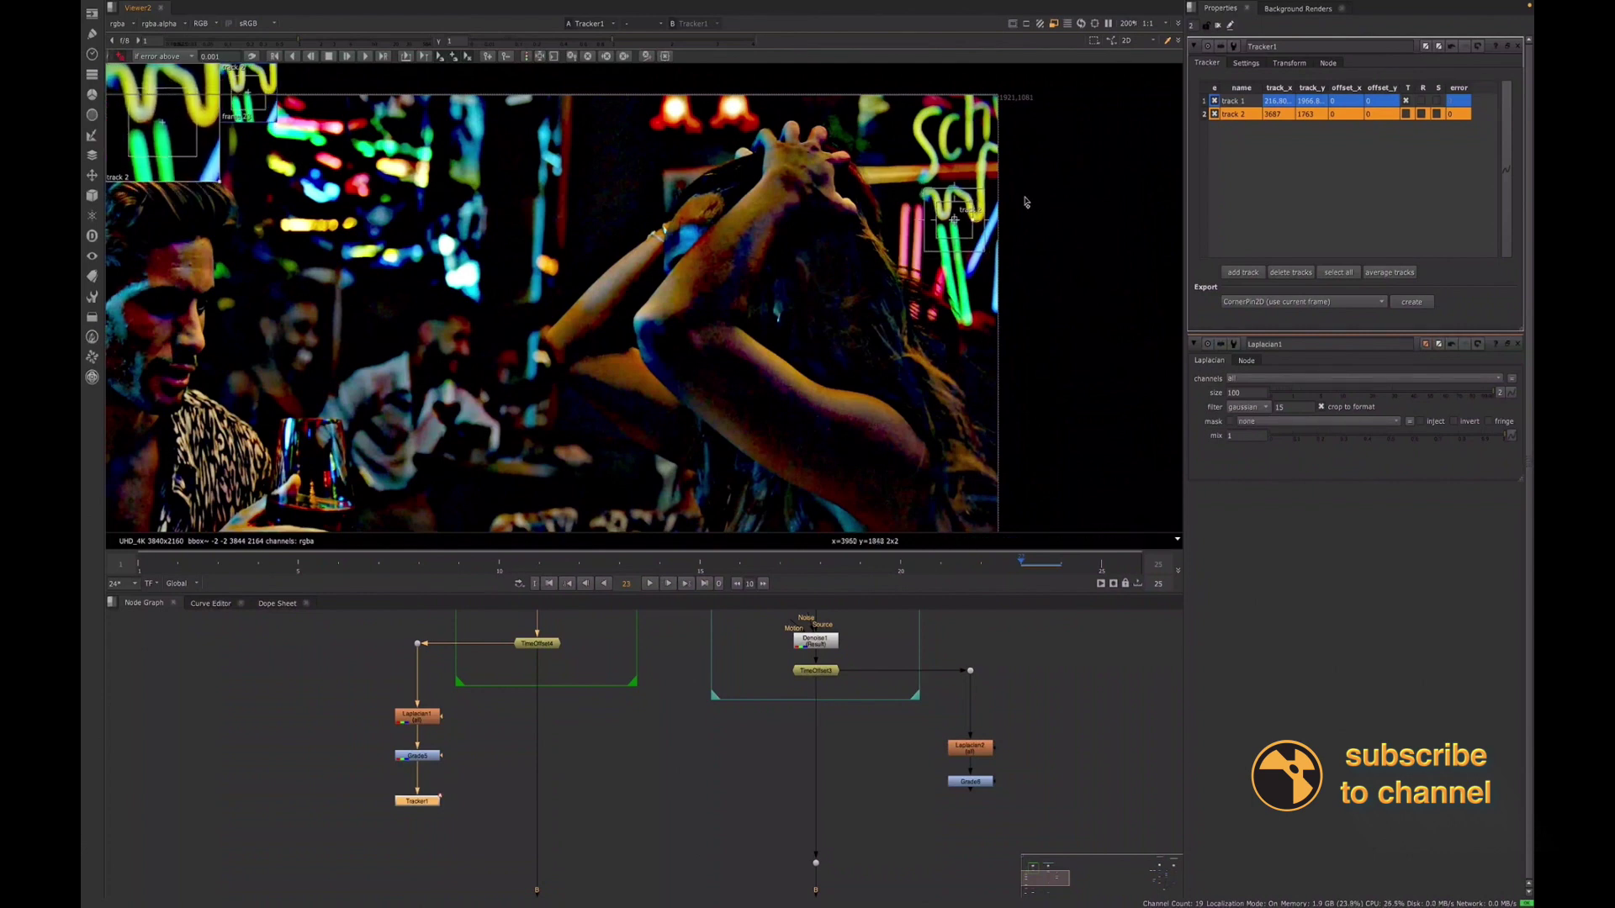
{"action": "key", "text": "plus"}
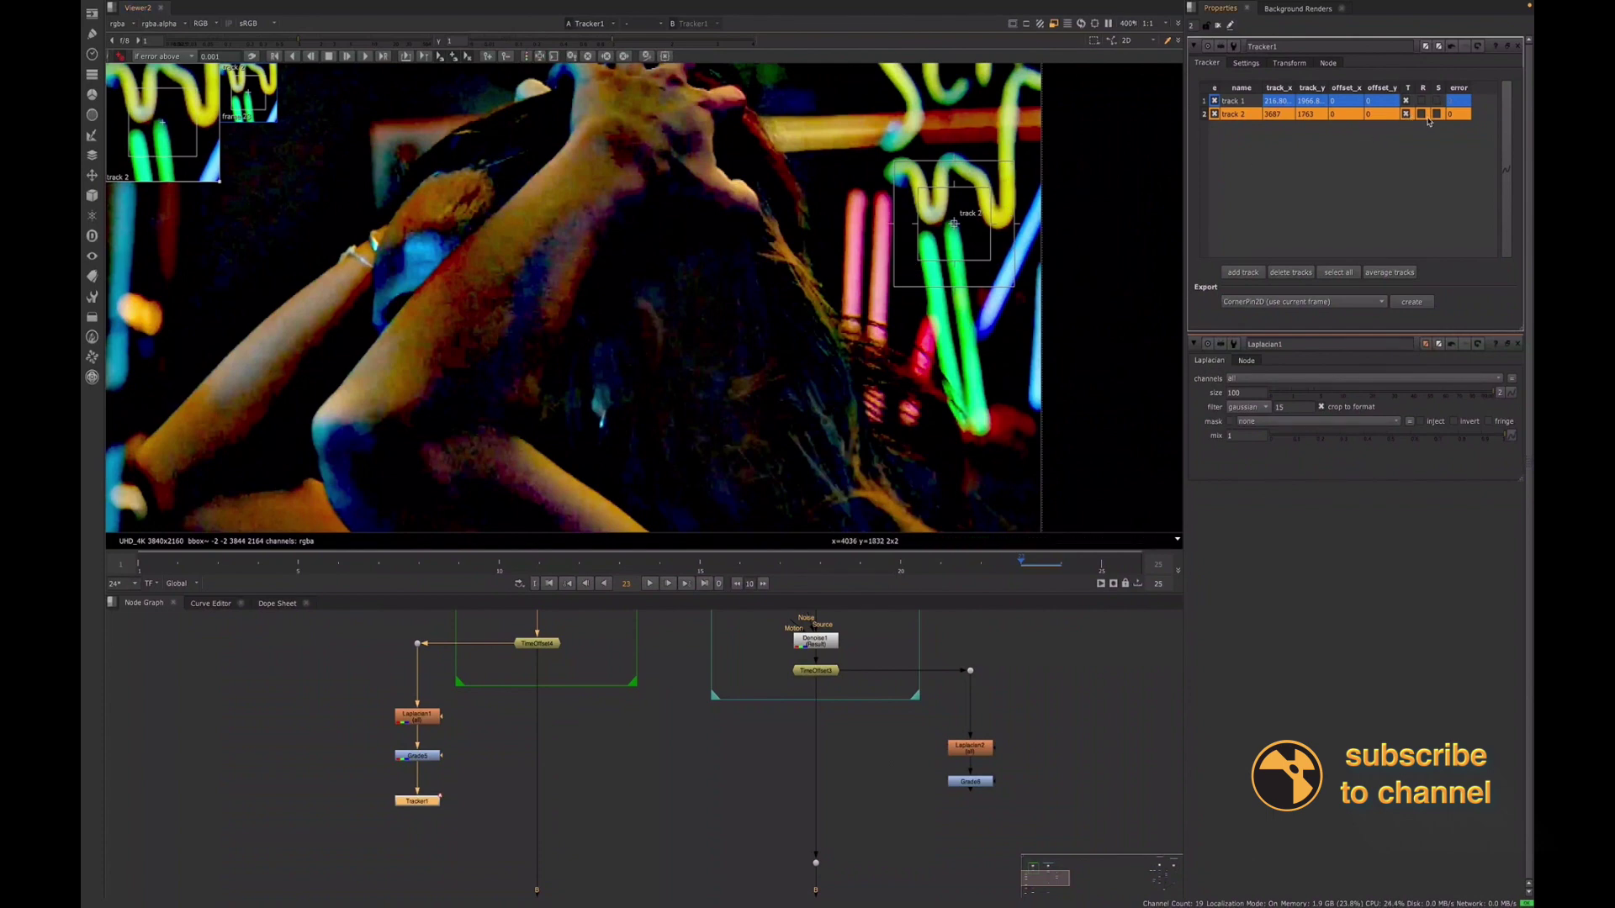
{"action": "left_click", "coordinate": [1421, 115]}
{"action": "scroll", "coordinate": [609, 331], "scroll_direction": "down", "scroll_amount": 6}
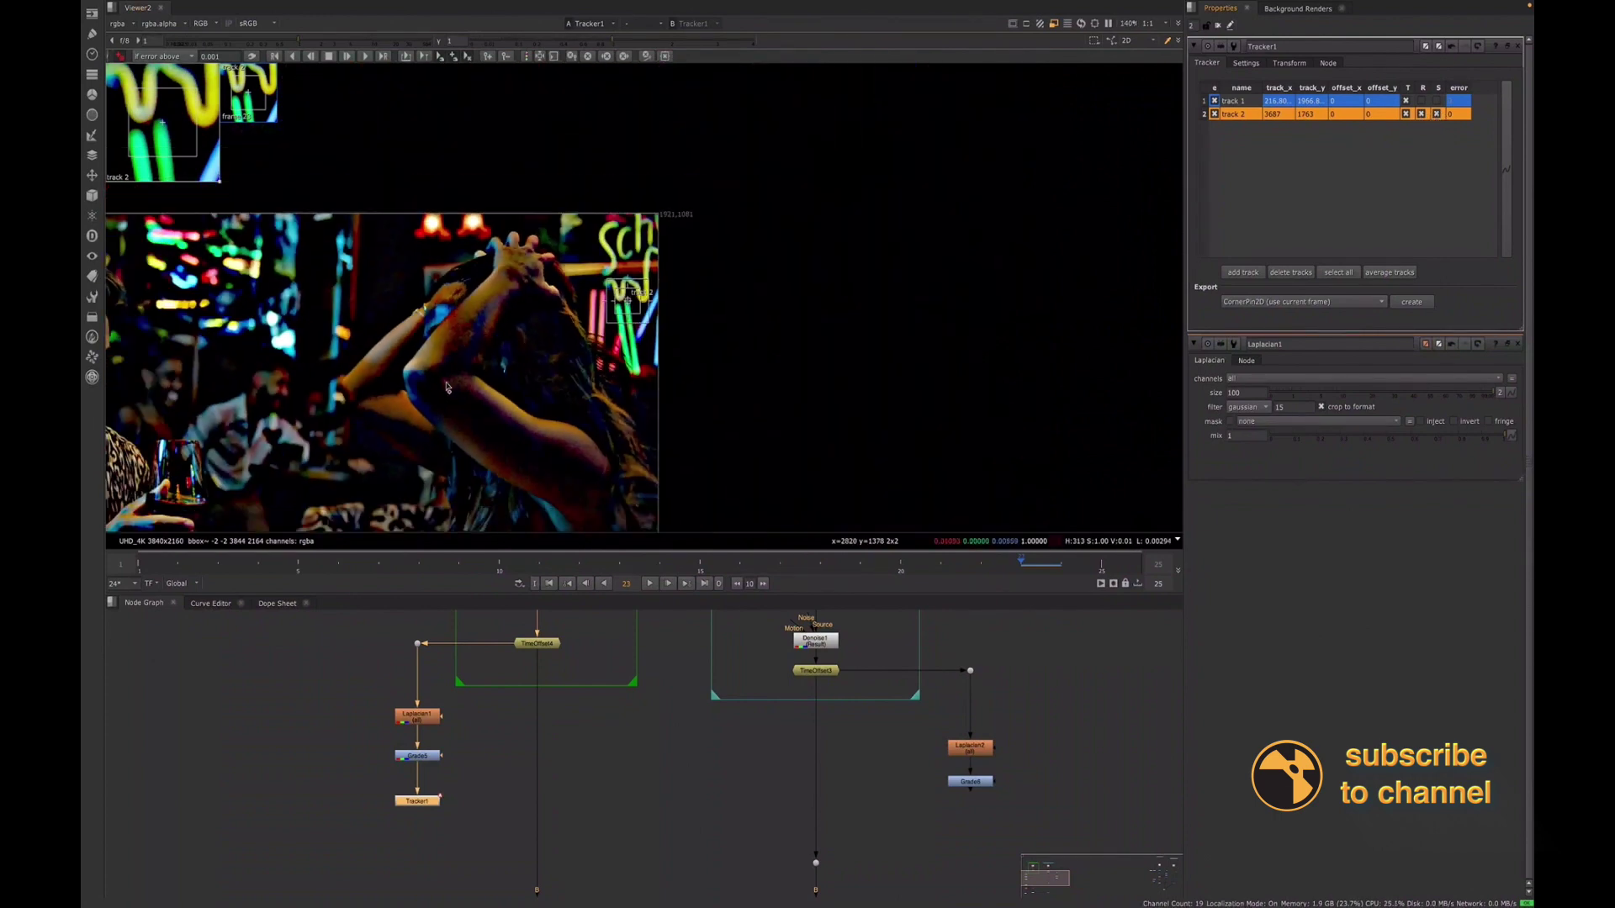
Track both points of Plate B's tracker backward to frame 1 and forward from the reference frame to frame 25
{"action": "middle_click_drag", "start_coordinate": [608, 331], "coordinate": [654, 298]}
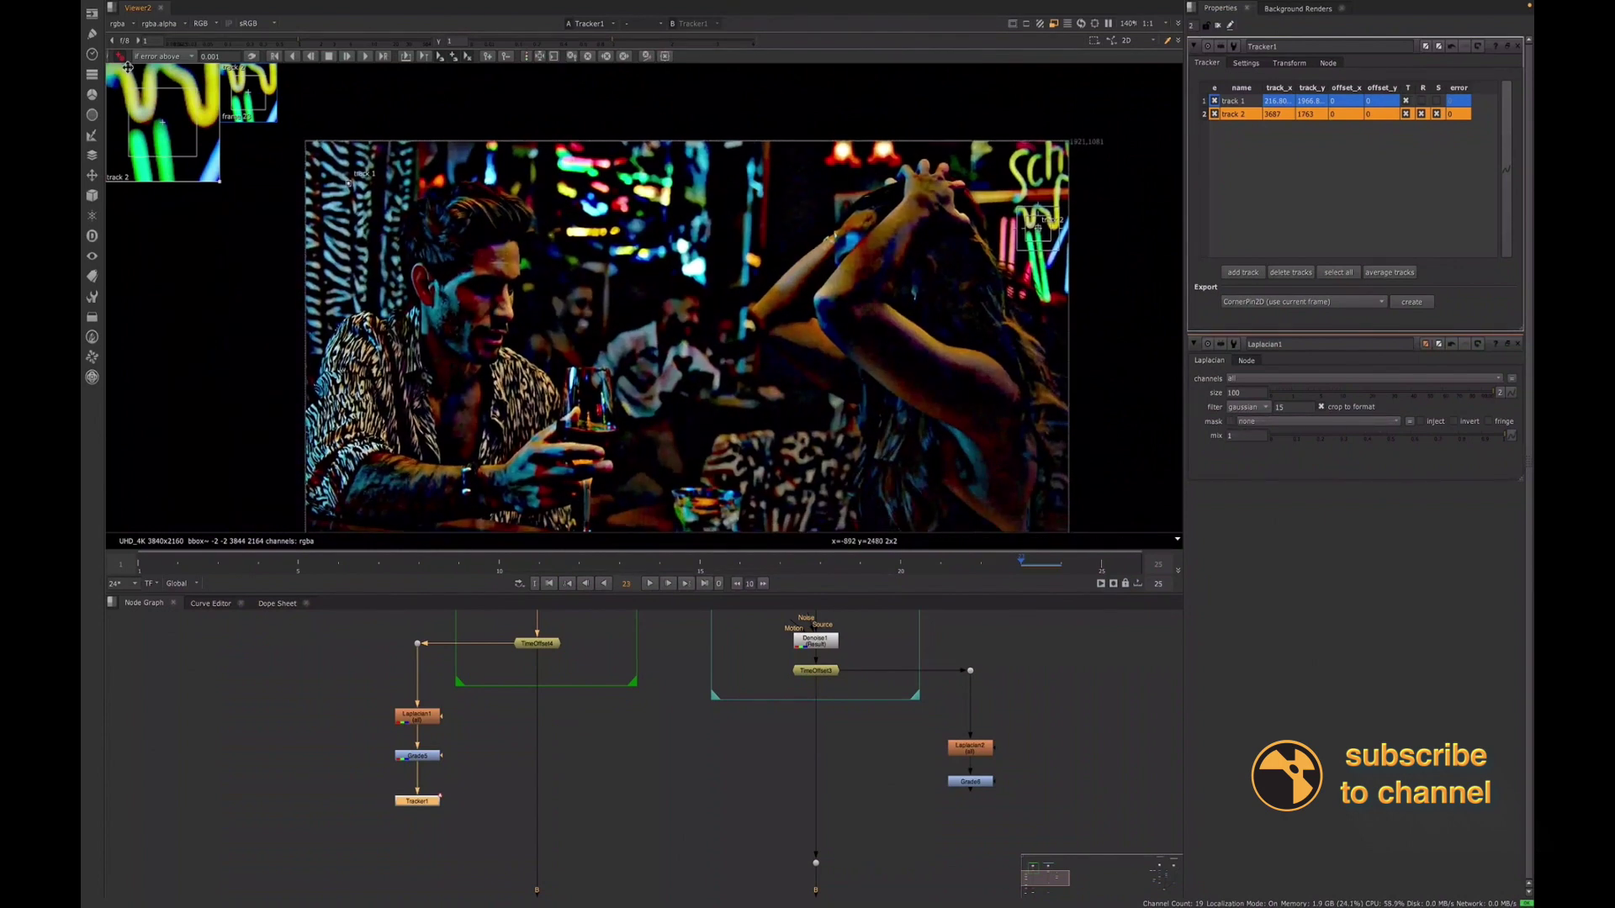
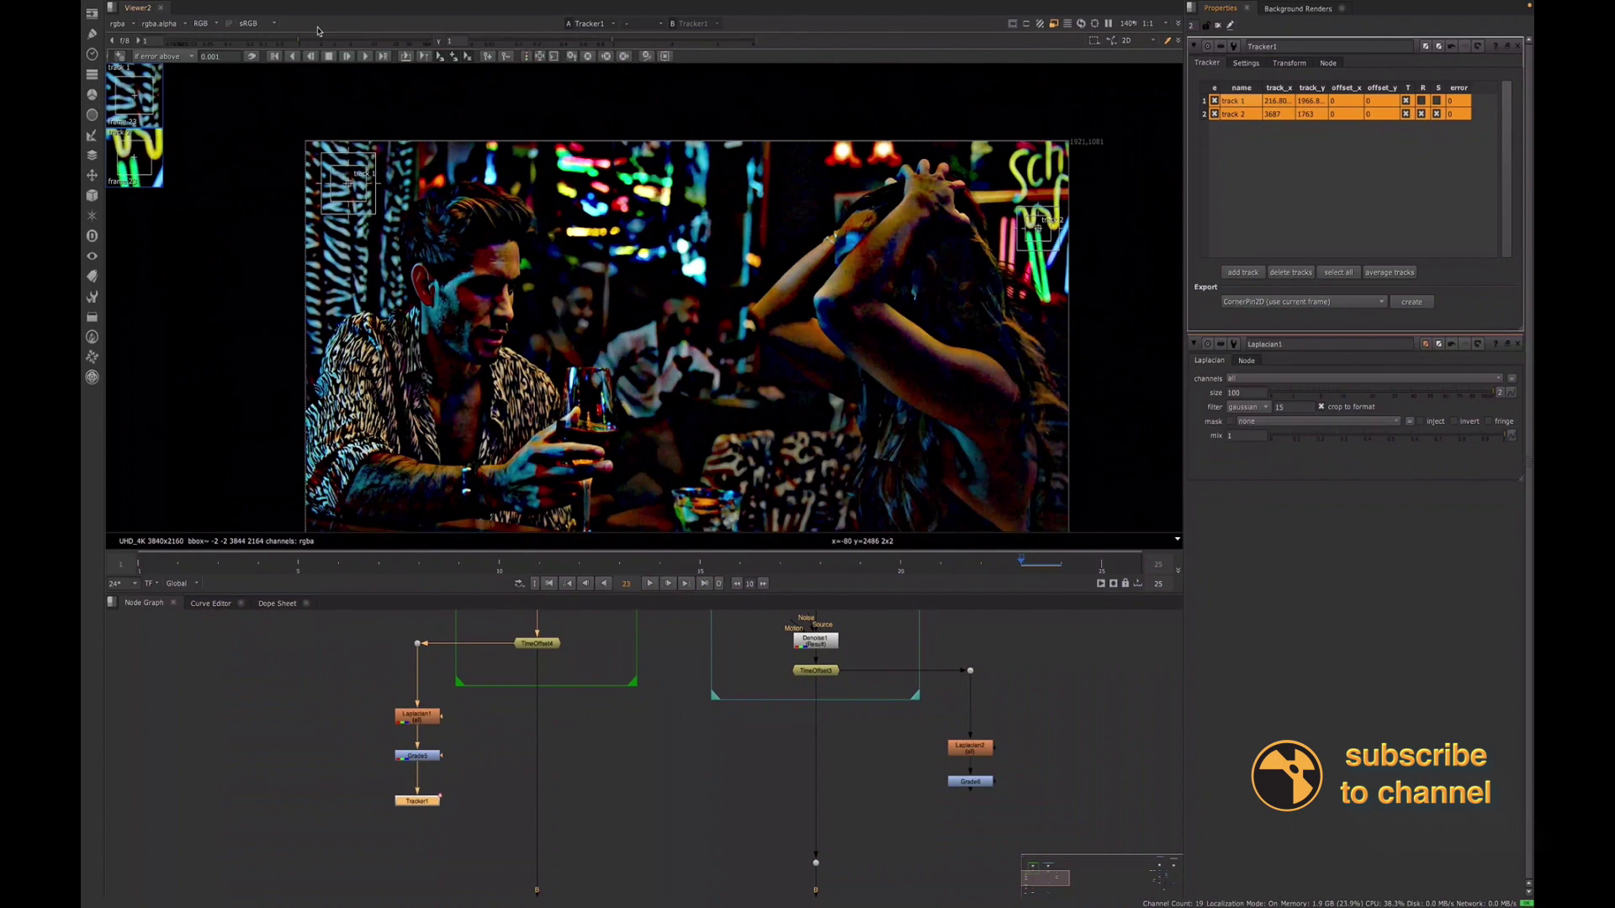
{"action": "left_click", "coordinate": [276, 59]}
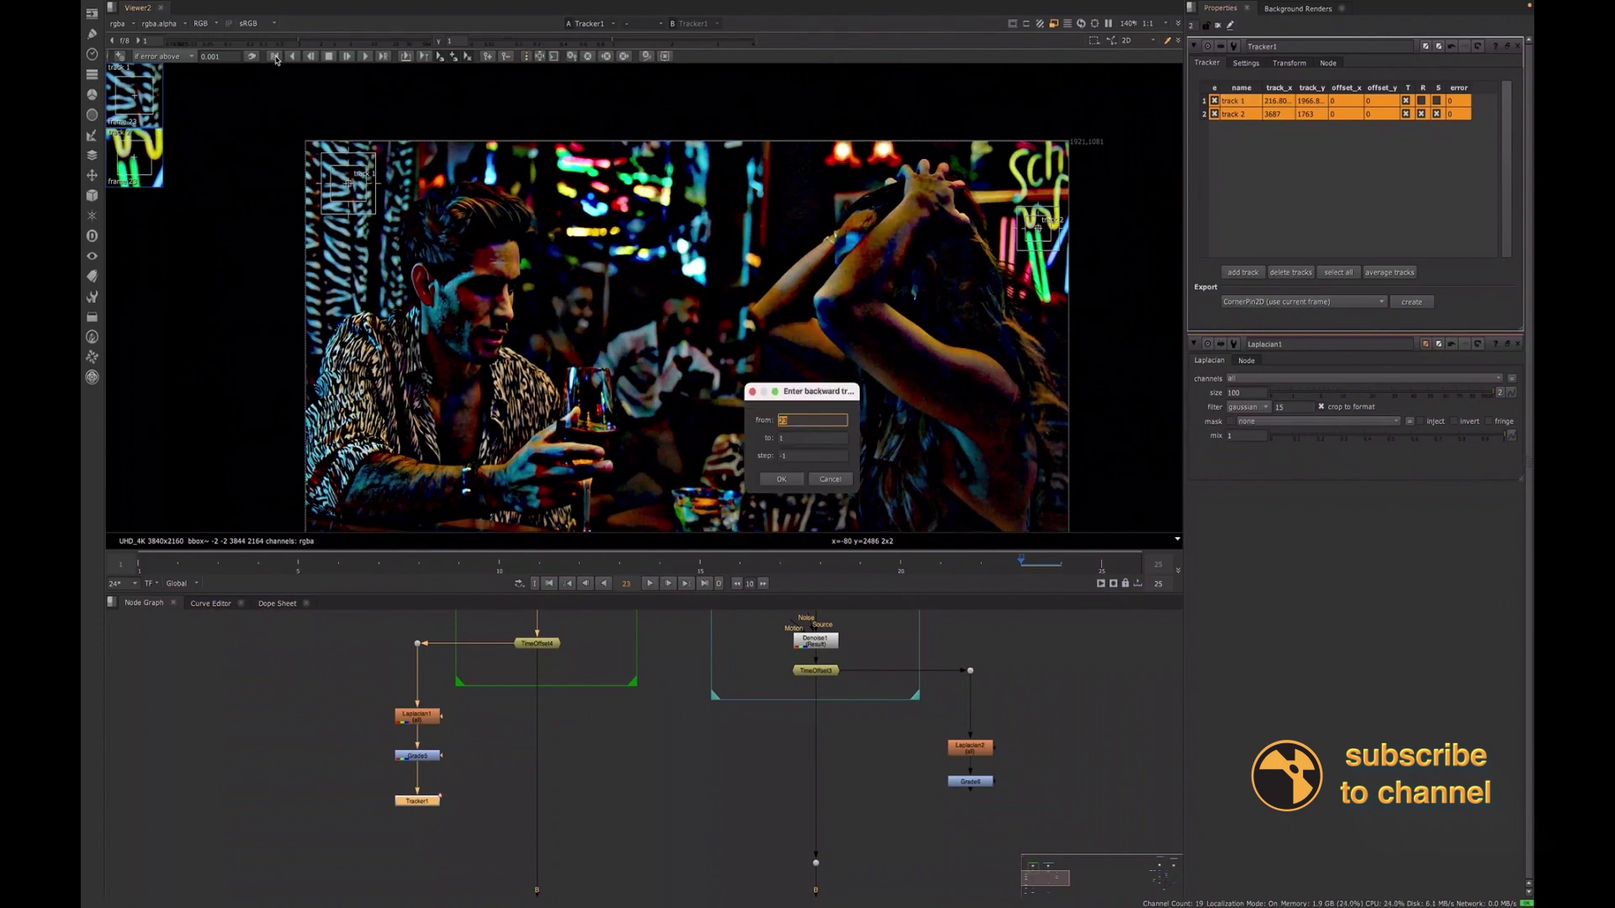
{"action": "left_click", "coordinate": [782, 479]}
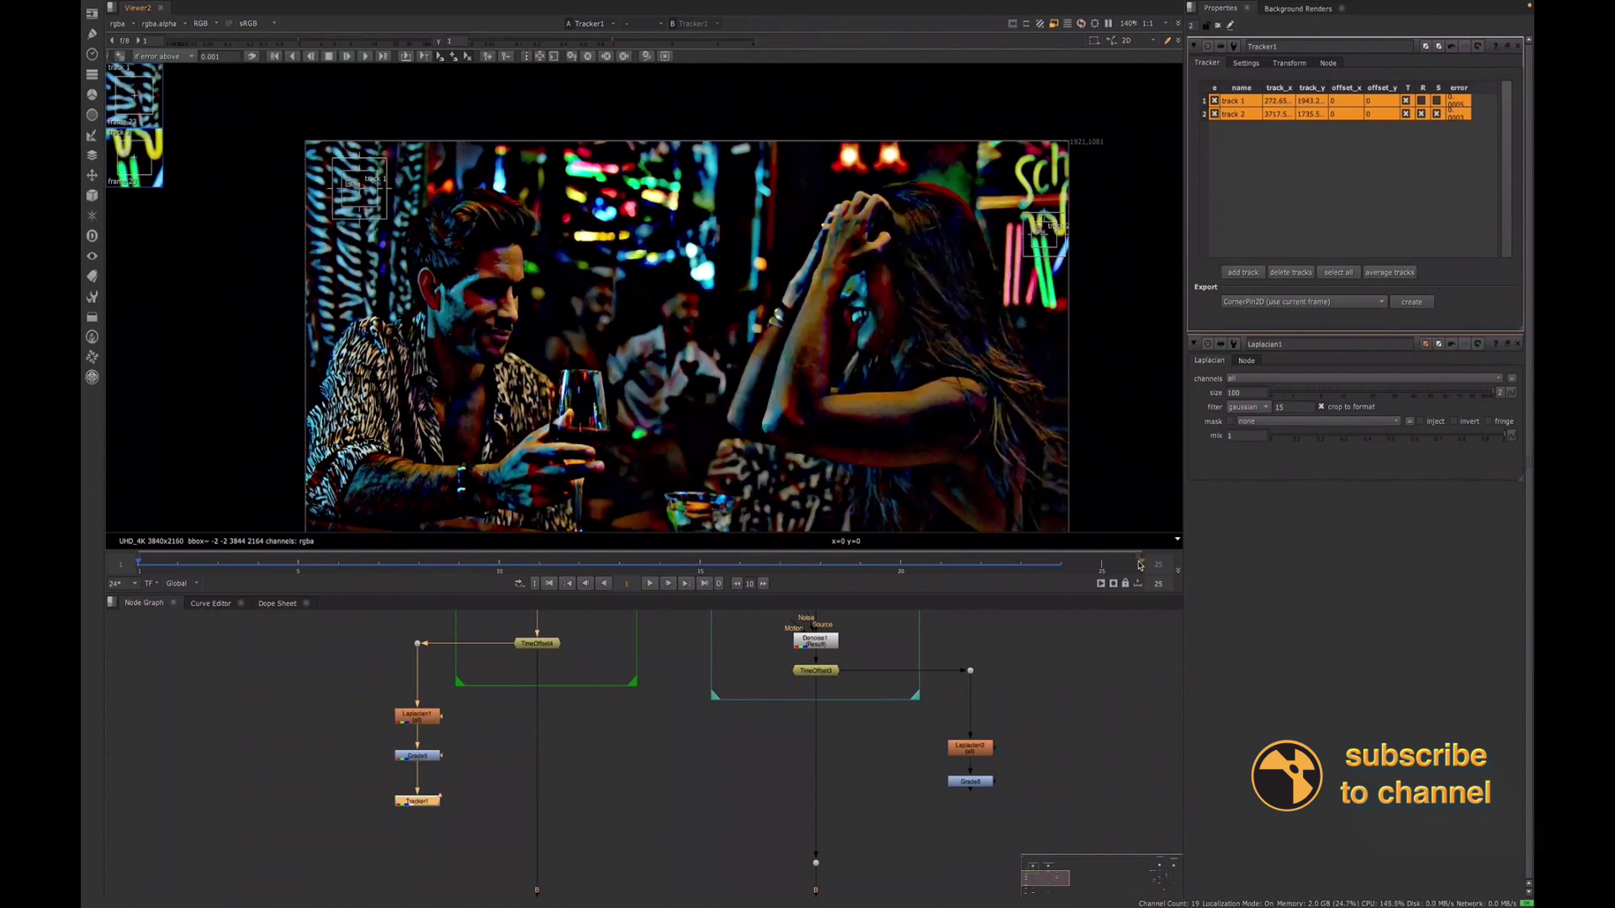
{"action": "left_click", "coordinate": [1022, 566]}
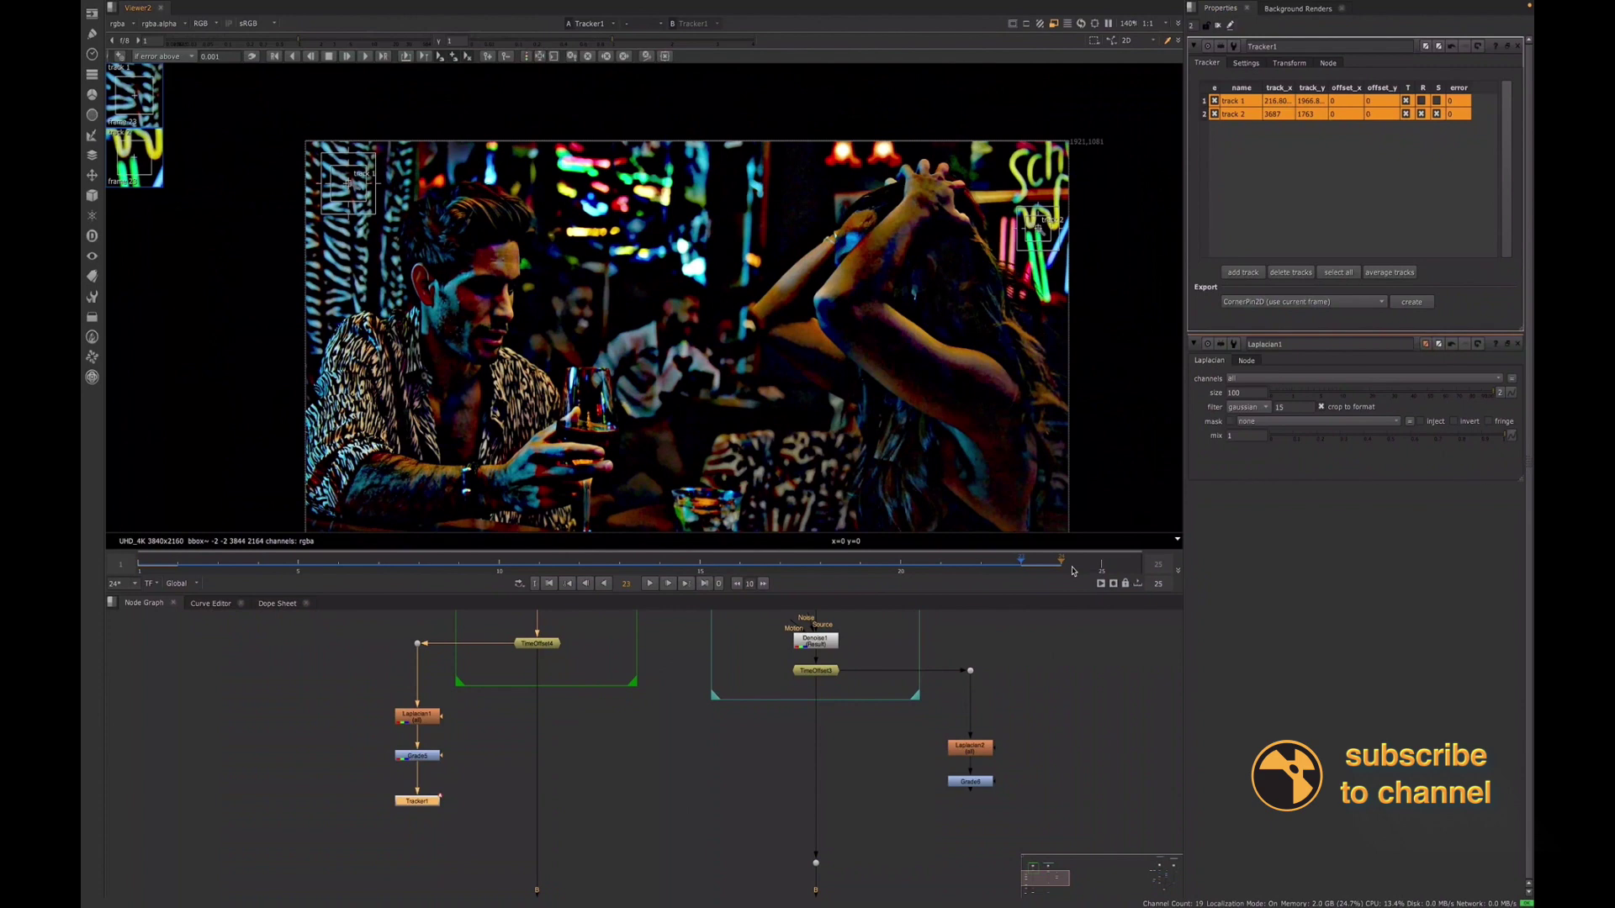
{"action": "left_click", "coordinate": [383, 56]}
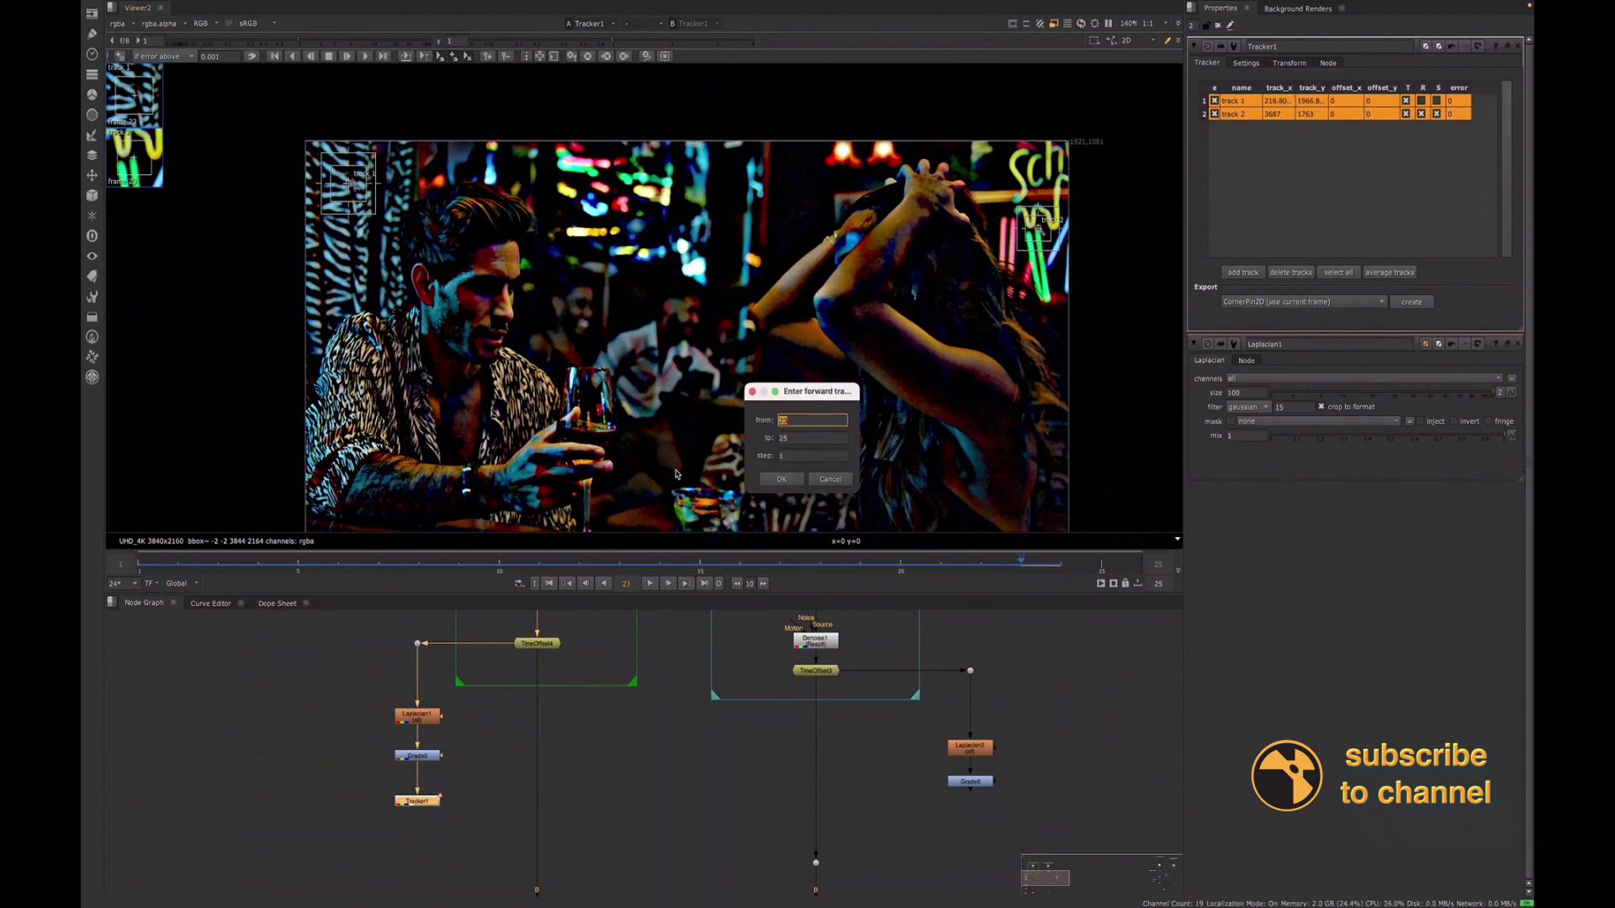
{"action": "left_click", "coordinate": [781, 479]}
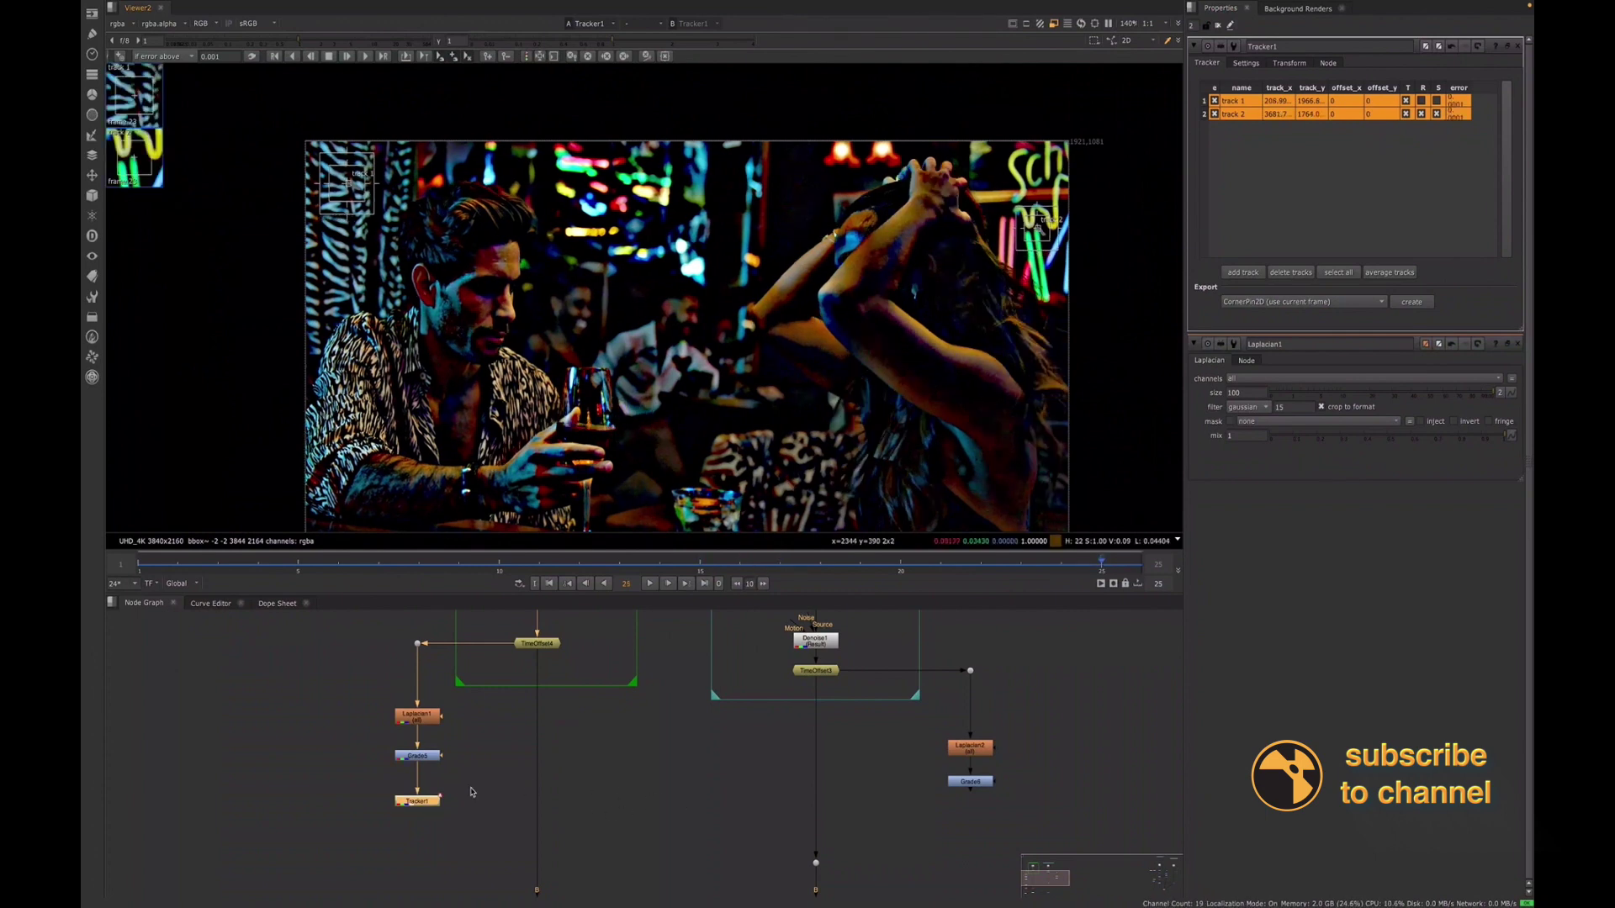
Add a Tracker node below the Grade on Plate A's Laplacian branch and leave only its properties open
{"action": "middle_click_drag", "start_coordinate": [914, 779], "coordinate": [768, 770]}
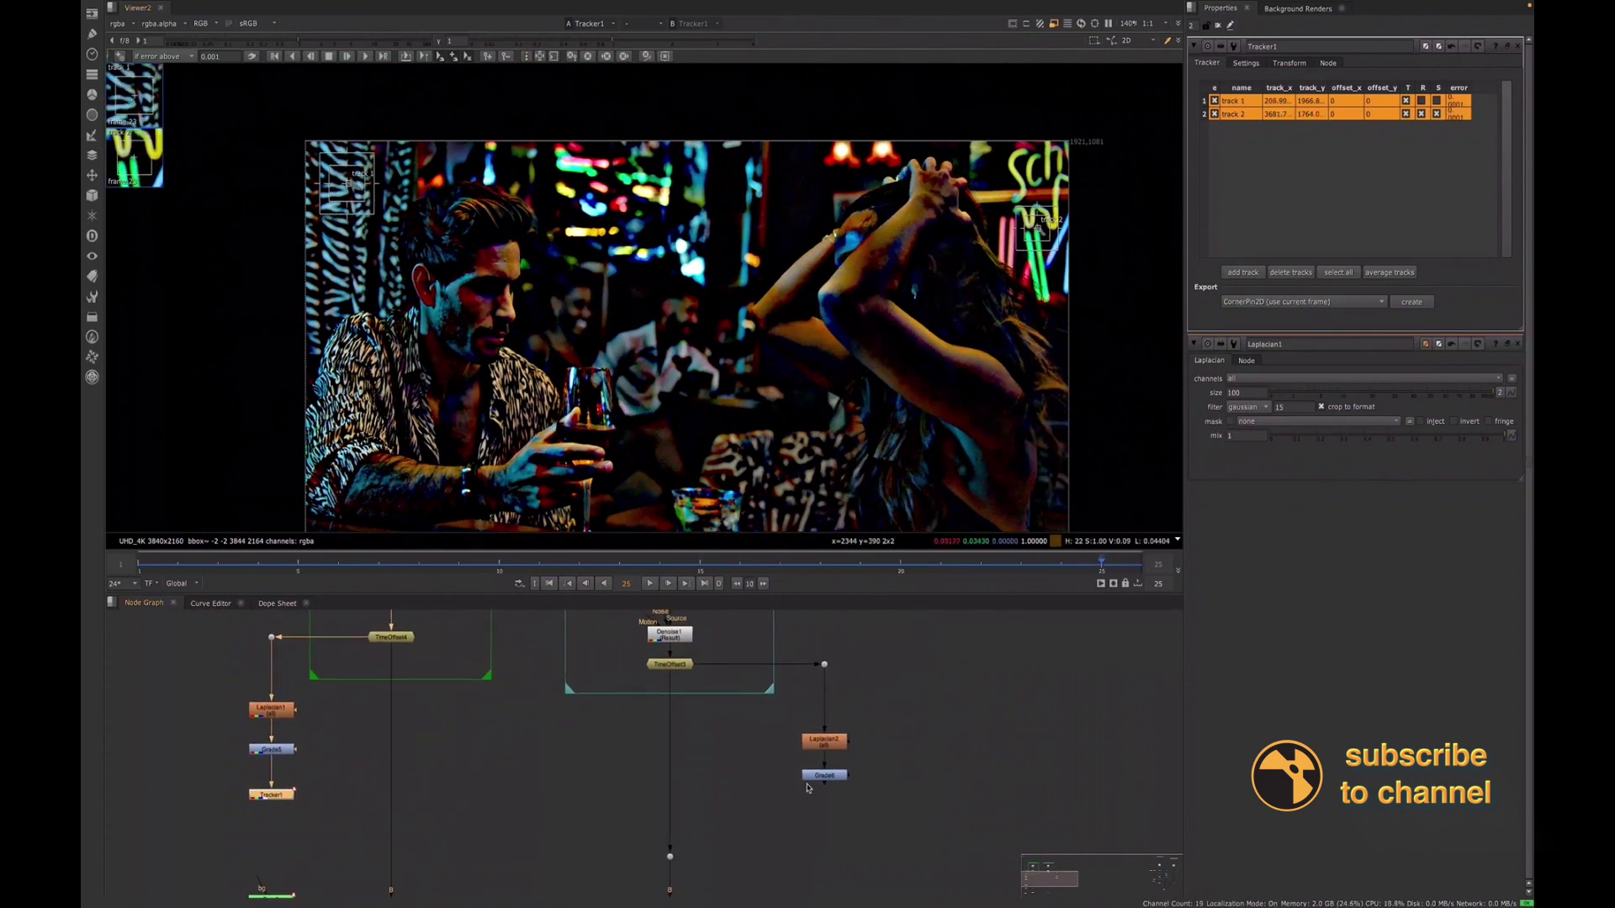
{"action": "left_click", "coordinate": [824, 775]}
{"action": "key", "text": "1"}
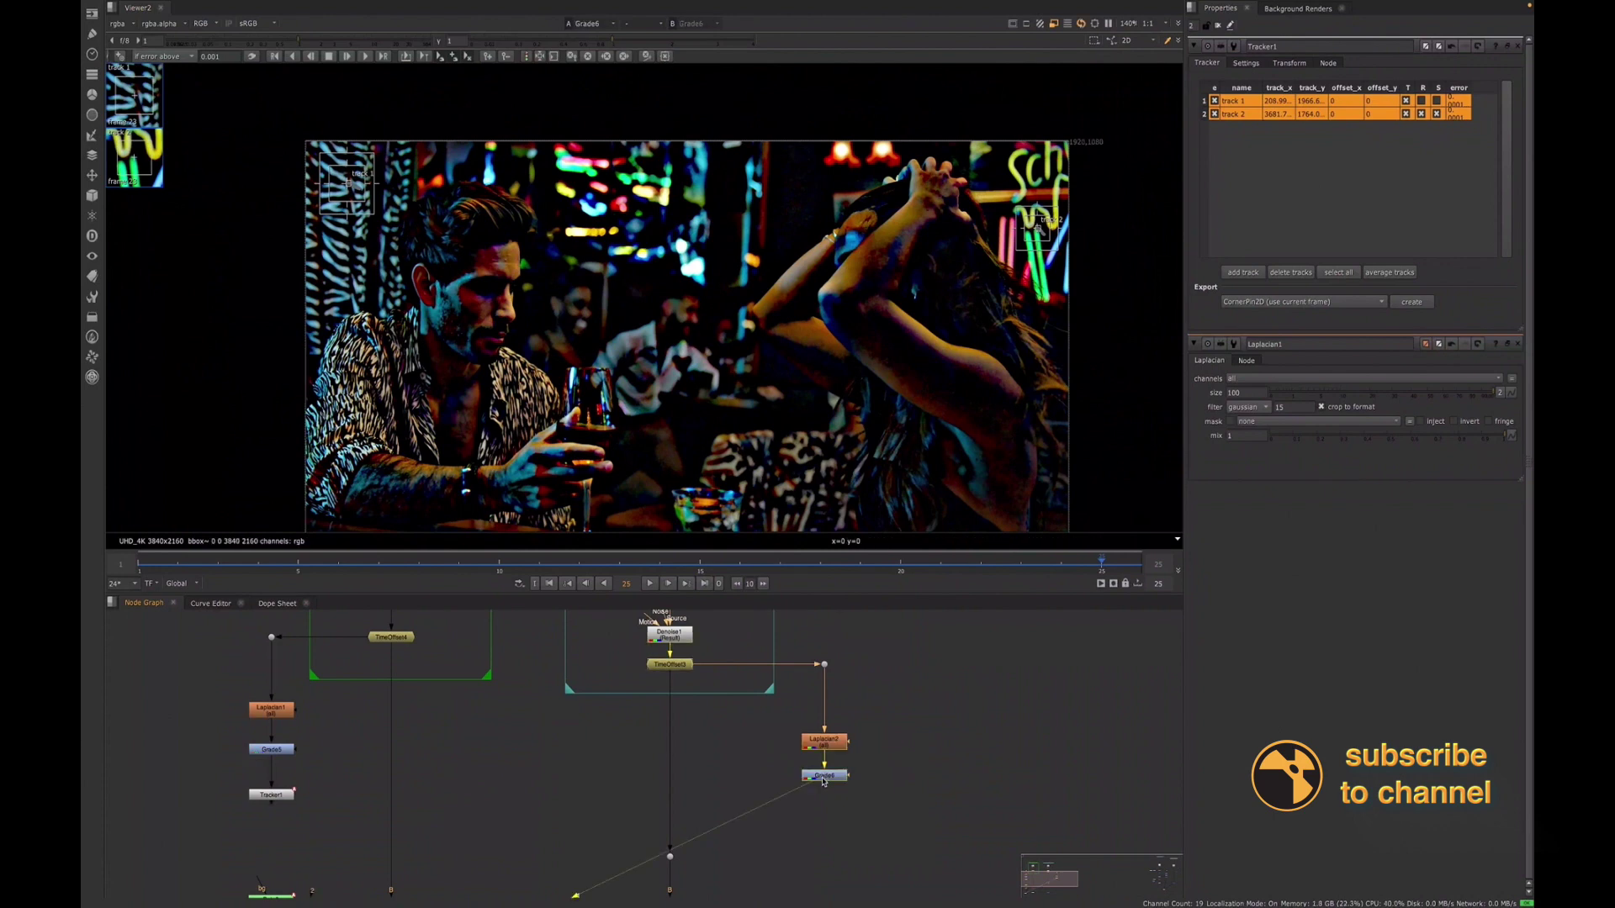
{"action": "key", "text": "Tab"}
{"action": "type", "text": "tr"}
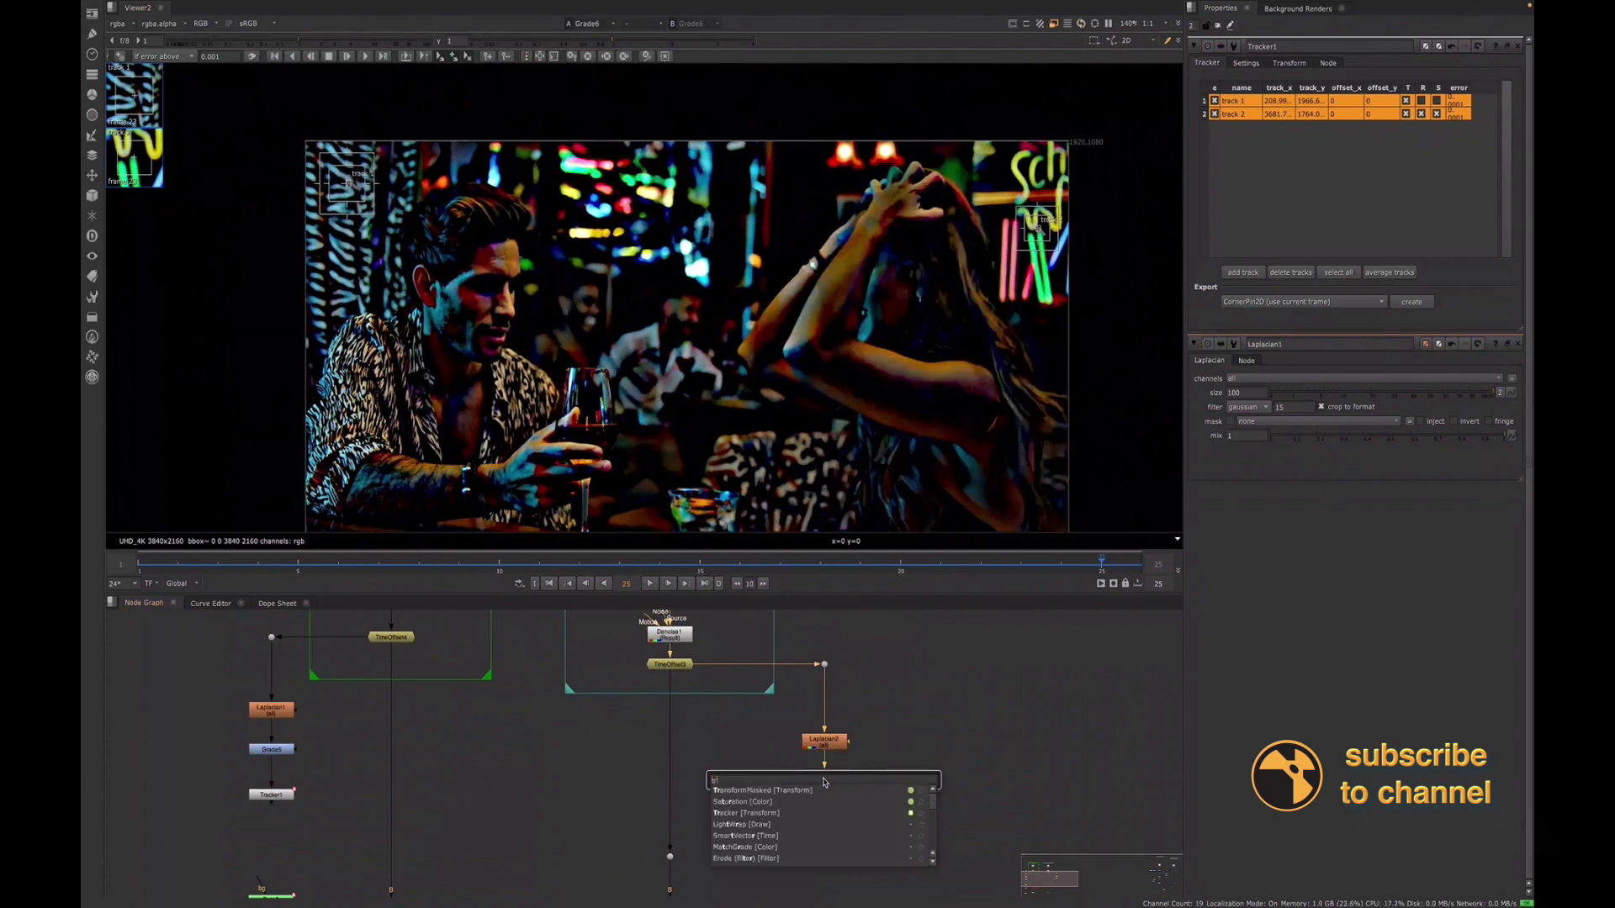
{"action": "left_click", "coordinate": [736, 814]}
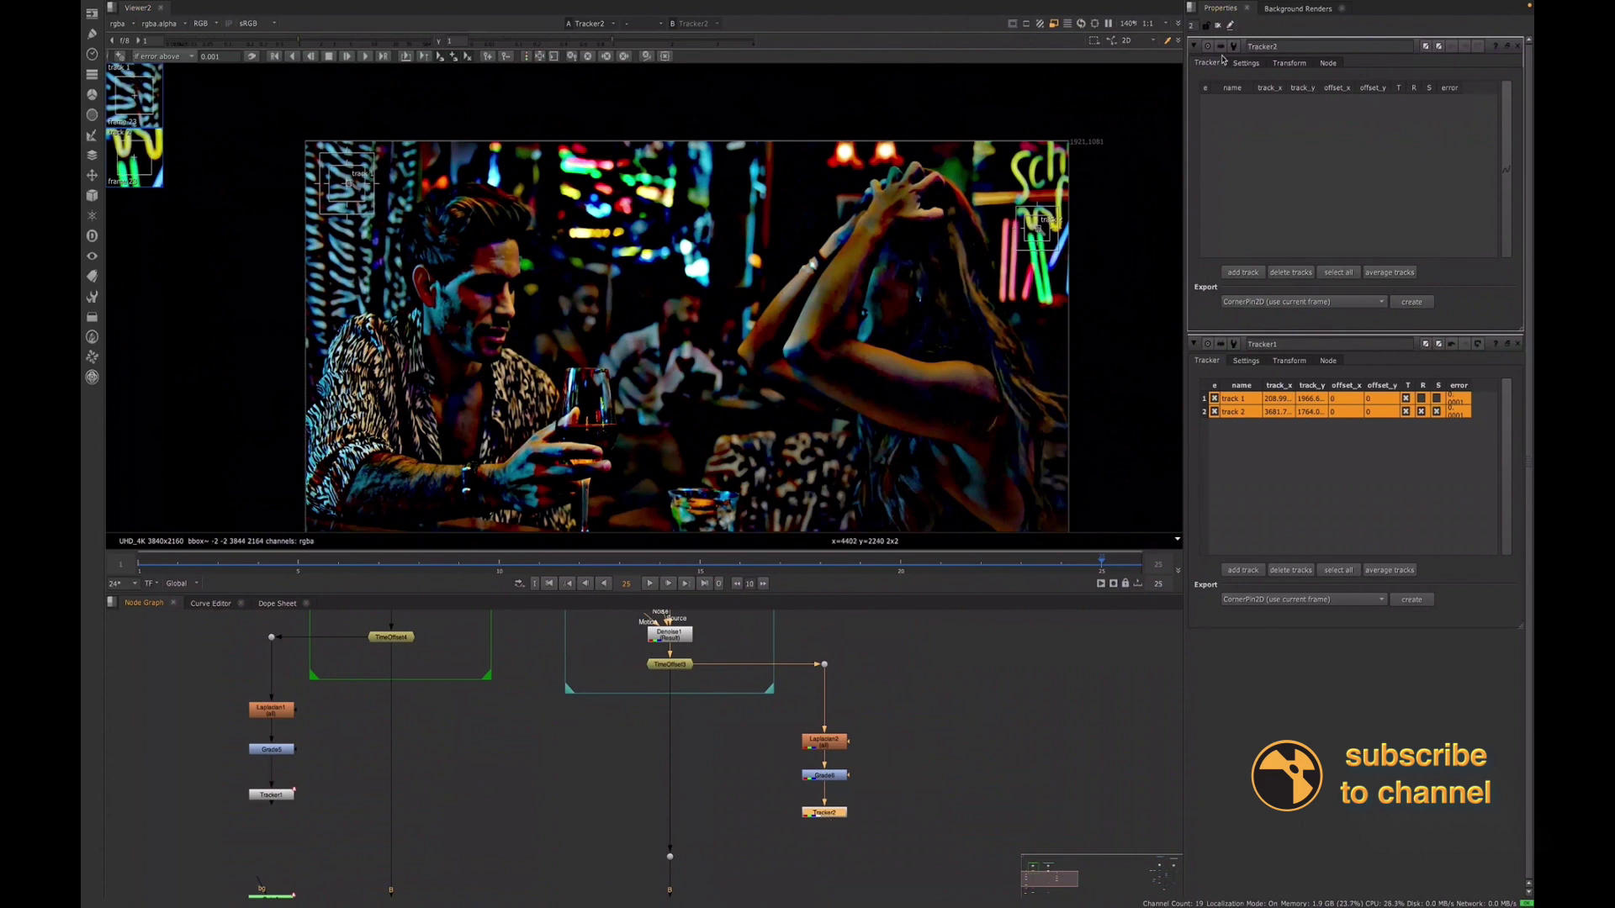
{"action": "left_click", "coordinate": [1218, 26]}
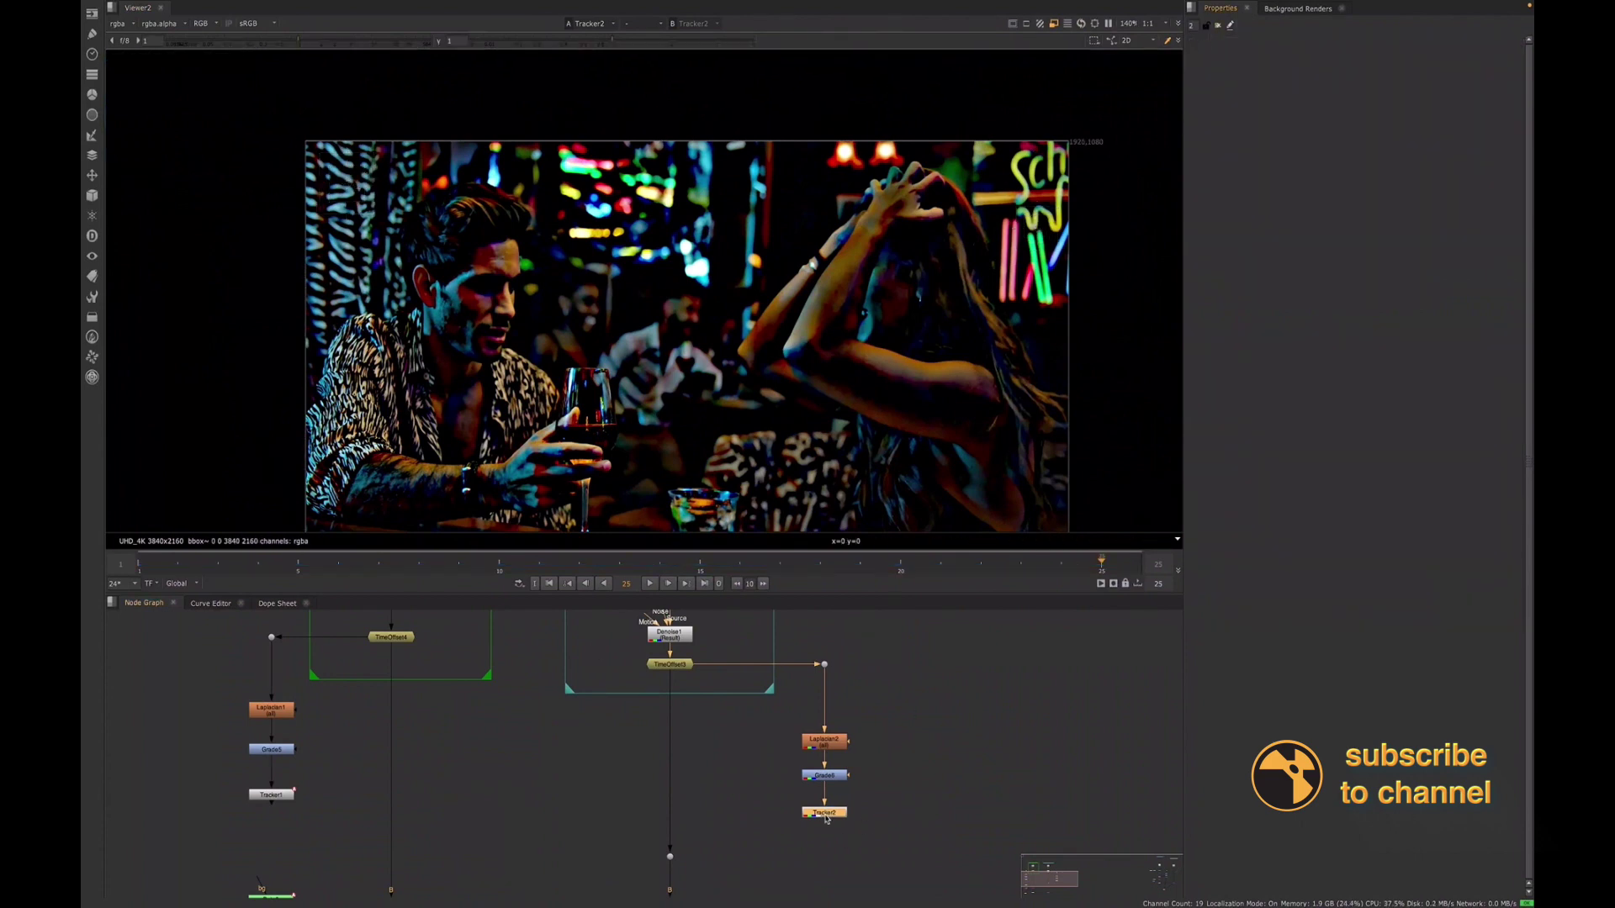
{"action": "double_click", "coordinate": [826, 815]}
Add the first track on the striped curtain behind the man in Plate A, removing the stray second track, and adjust its tracking area
{"action": "left_click", "coordinate": [119, 56]}
{"action": "scroll", "coordinate": [349, 197], "scroll_direction": "up", "scroll_amount": 4}
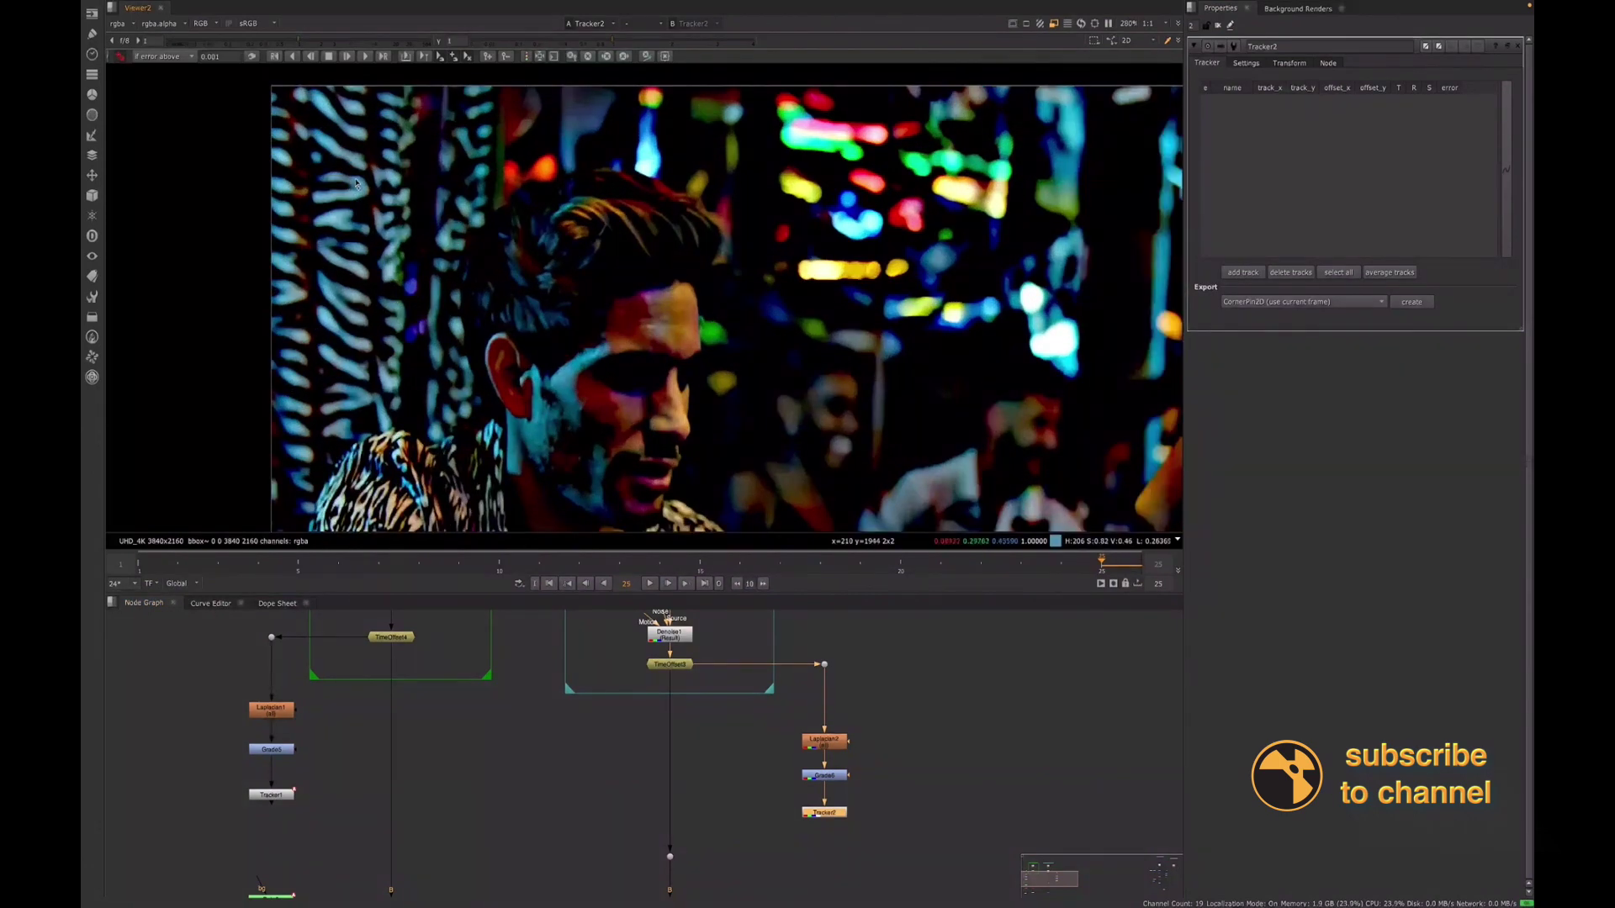
{"action": "left_click", "coordinate": [360, 175]}
{"action": "left_click", "coordinate": [321, 150]}
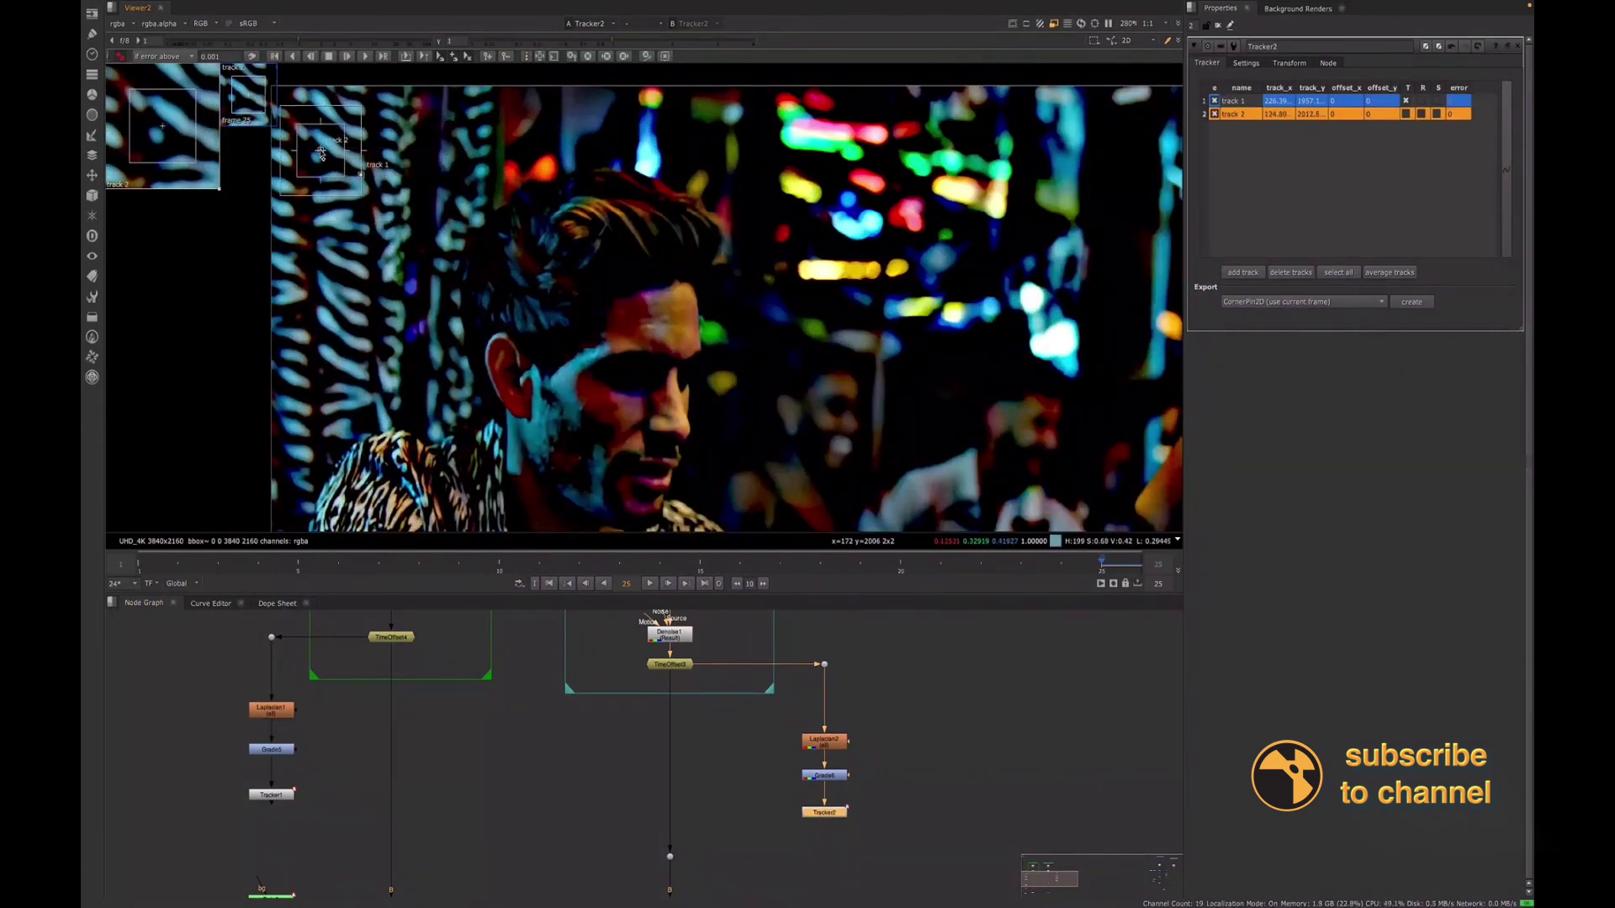
{"action": "key", "text": "Delete"}
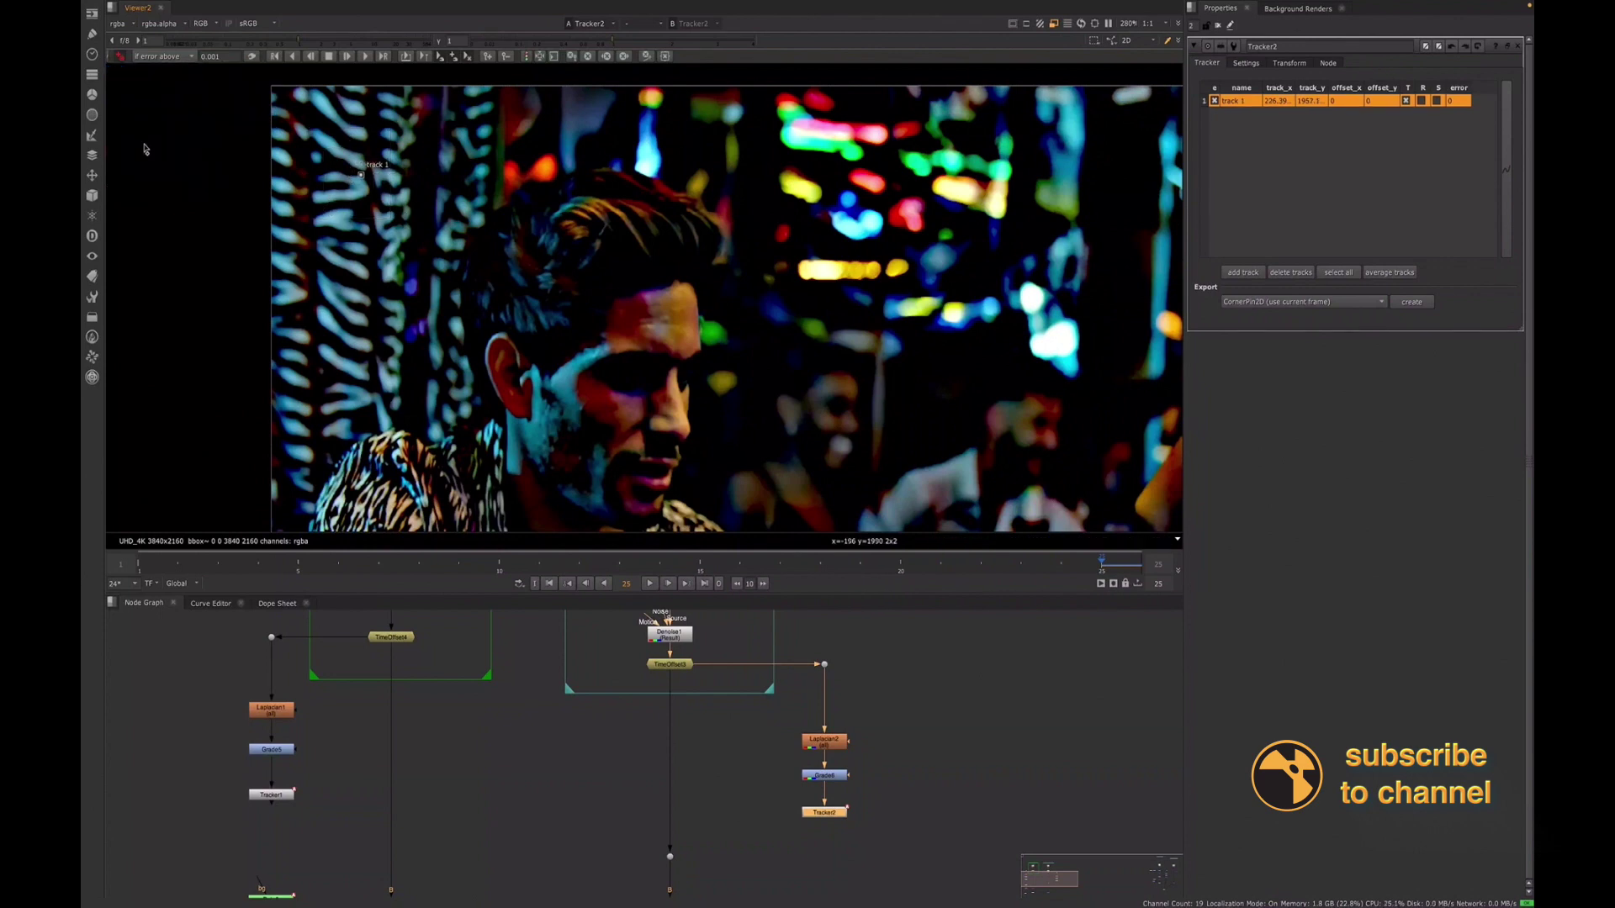
{"action": "left_click", "coordinate": [120, 56]}
{"action": "left_click_drag", "start_coordinate": [365, 175], "coordinate": [417, 234]}
Add a second track on the neon sign behind the woman in Plate A and enable translation, rotation and scale for it
{"action": "scroll", "coordinate": [545, 361], "scroll_direction": "down", "scroll_amount": 1}
{"action": "scroll", "coordinate": [940, 349], "scroll_direction": "down", "scroll_amount": 4}
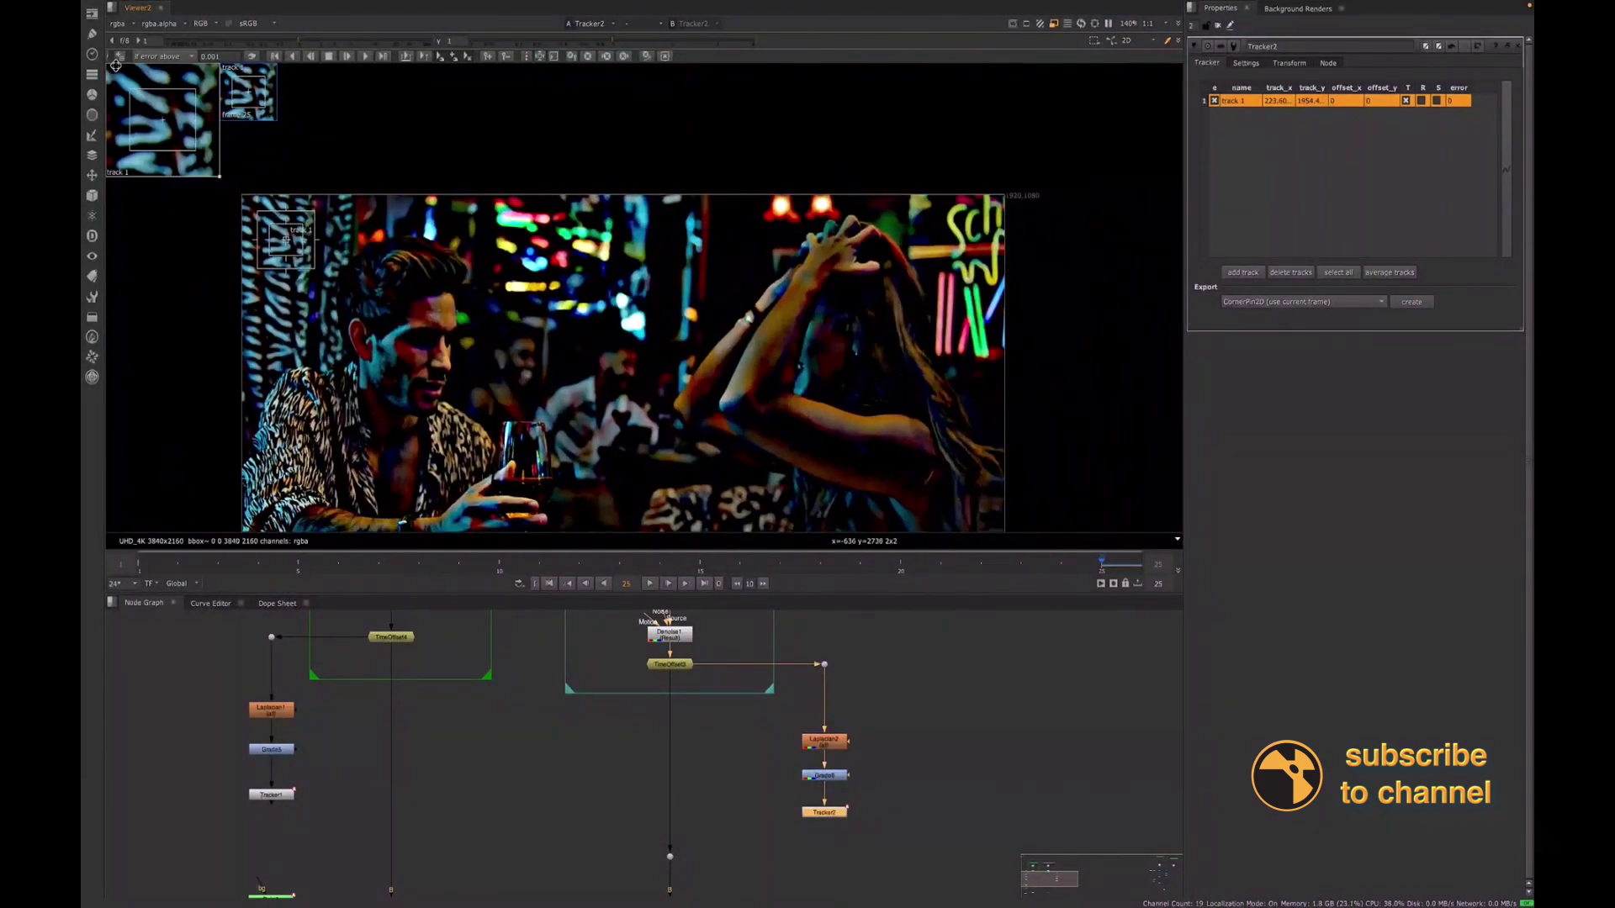
{"action": "middle_click_drag", "start_coordinate": [995, 284], "coordinate": [886, 265]}
{"action": "scroll", "coordinate": [887, 266], "scroll_direction": "up", "scroll_amount": 7}
{"action": "left_click", "coordinate": [841, 269], "text": "ctrl+alt"}
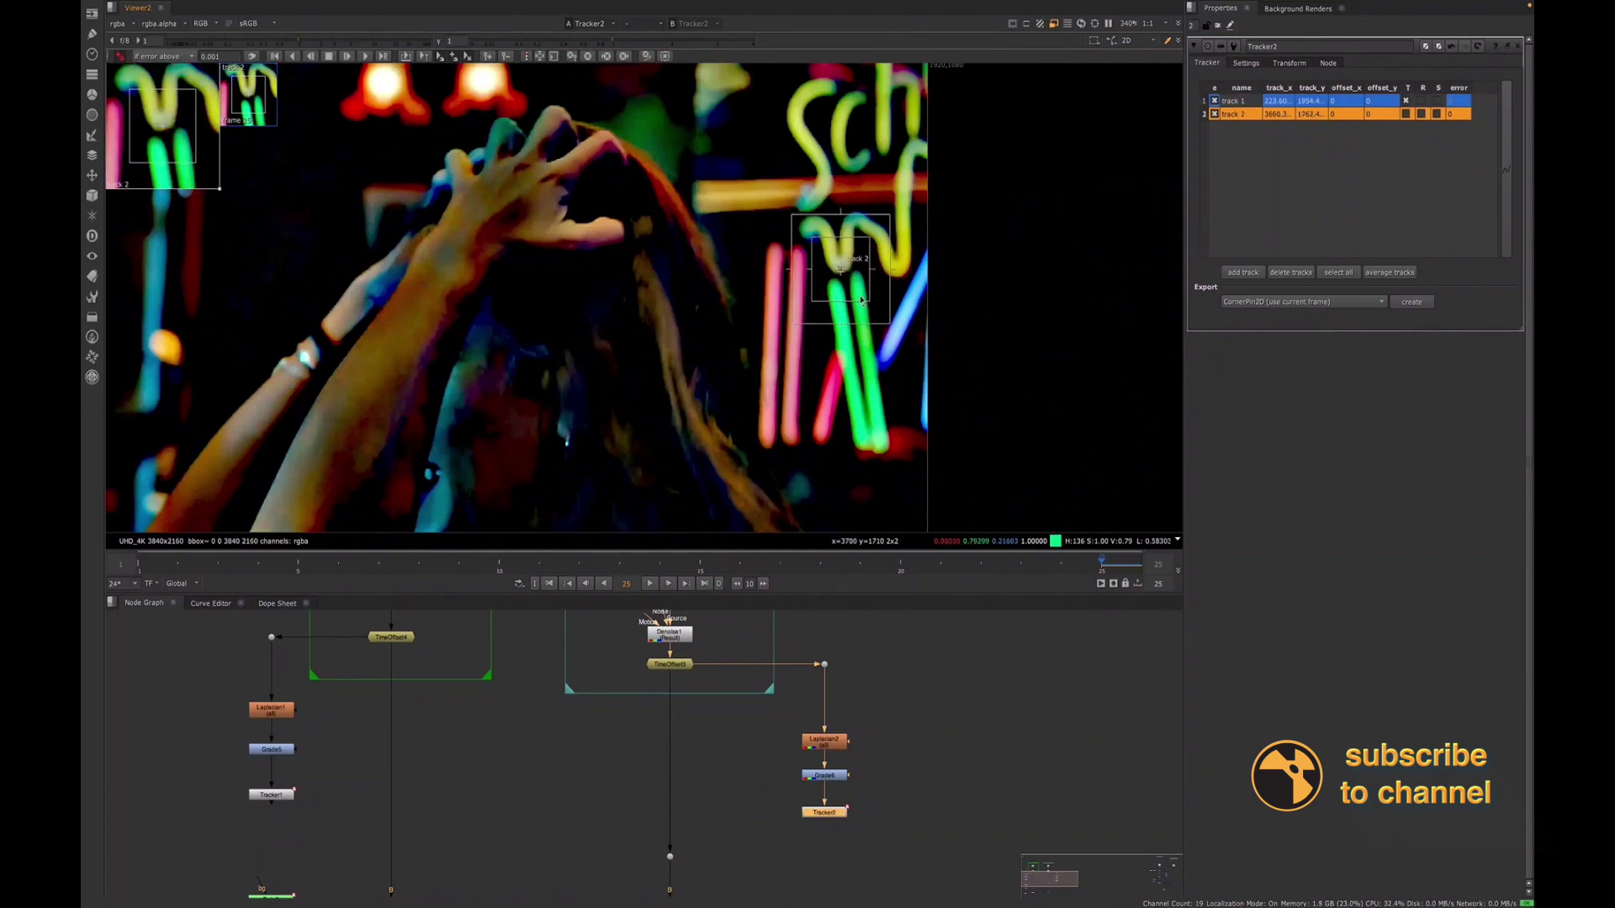
{"action": "left_click", "coordinate": [1437, 114]}
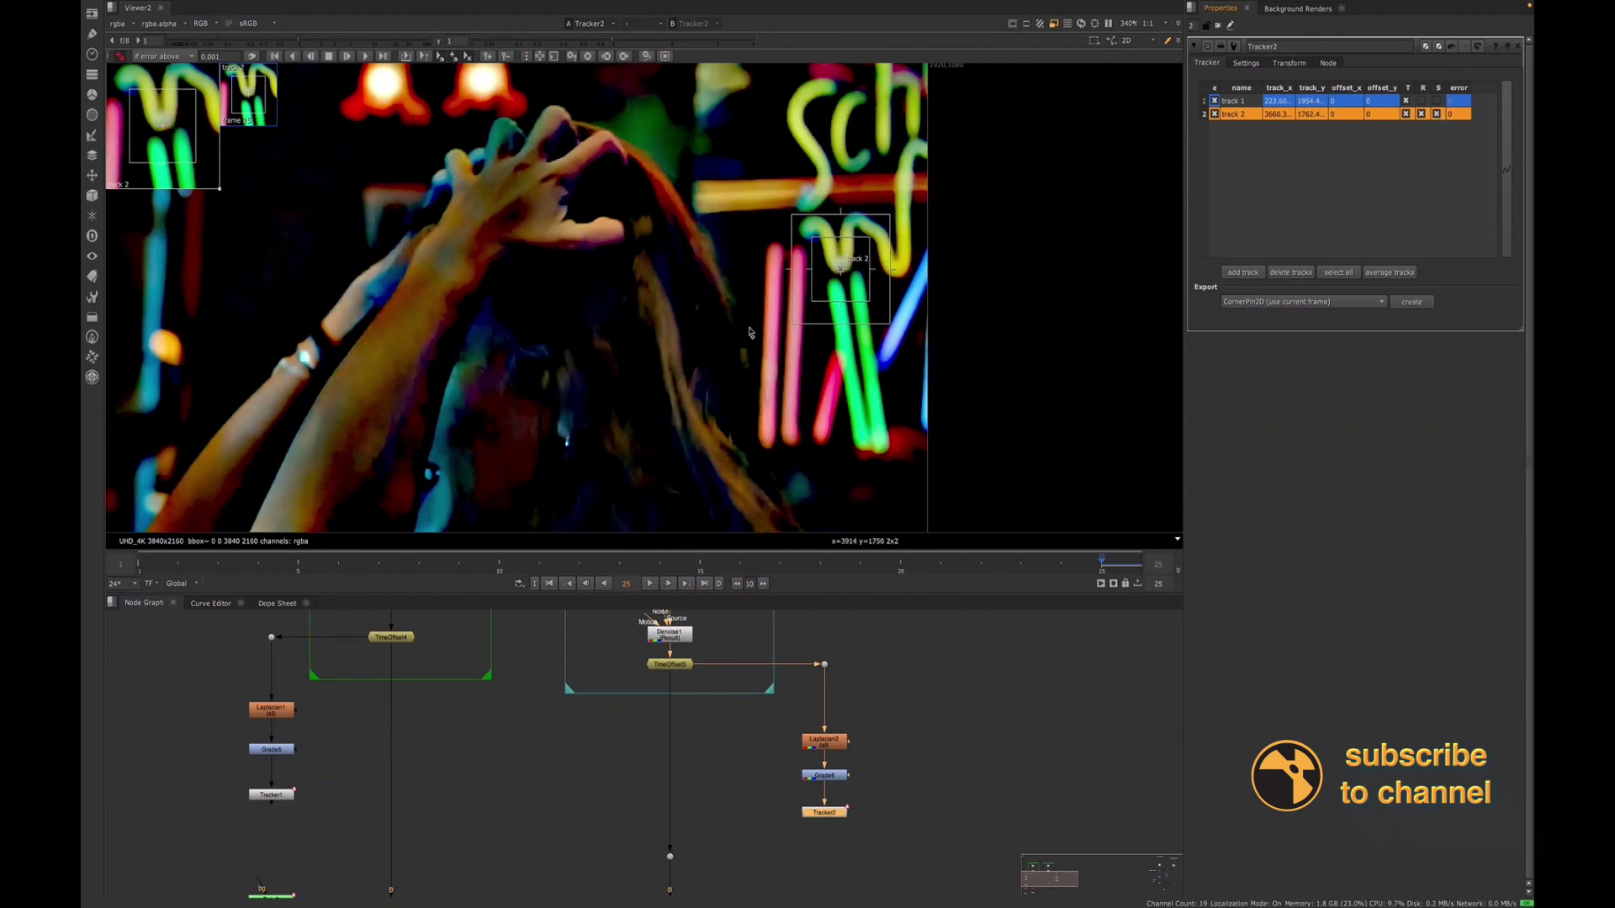
Select both of Plate A's tracks and track them backward to frame 1 with a step of -1
{"action": "scroll", "coordinate": [751, 333], "scroll_direction": "down", "scroll_amount": 6}
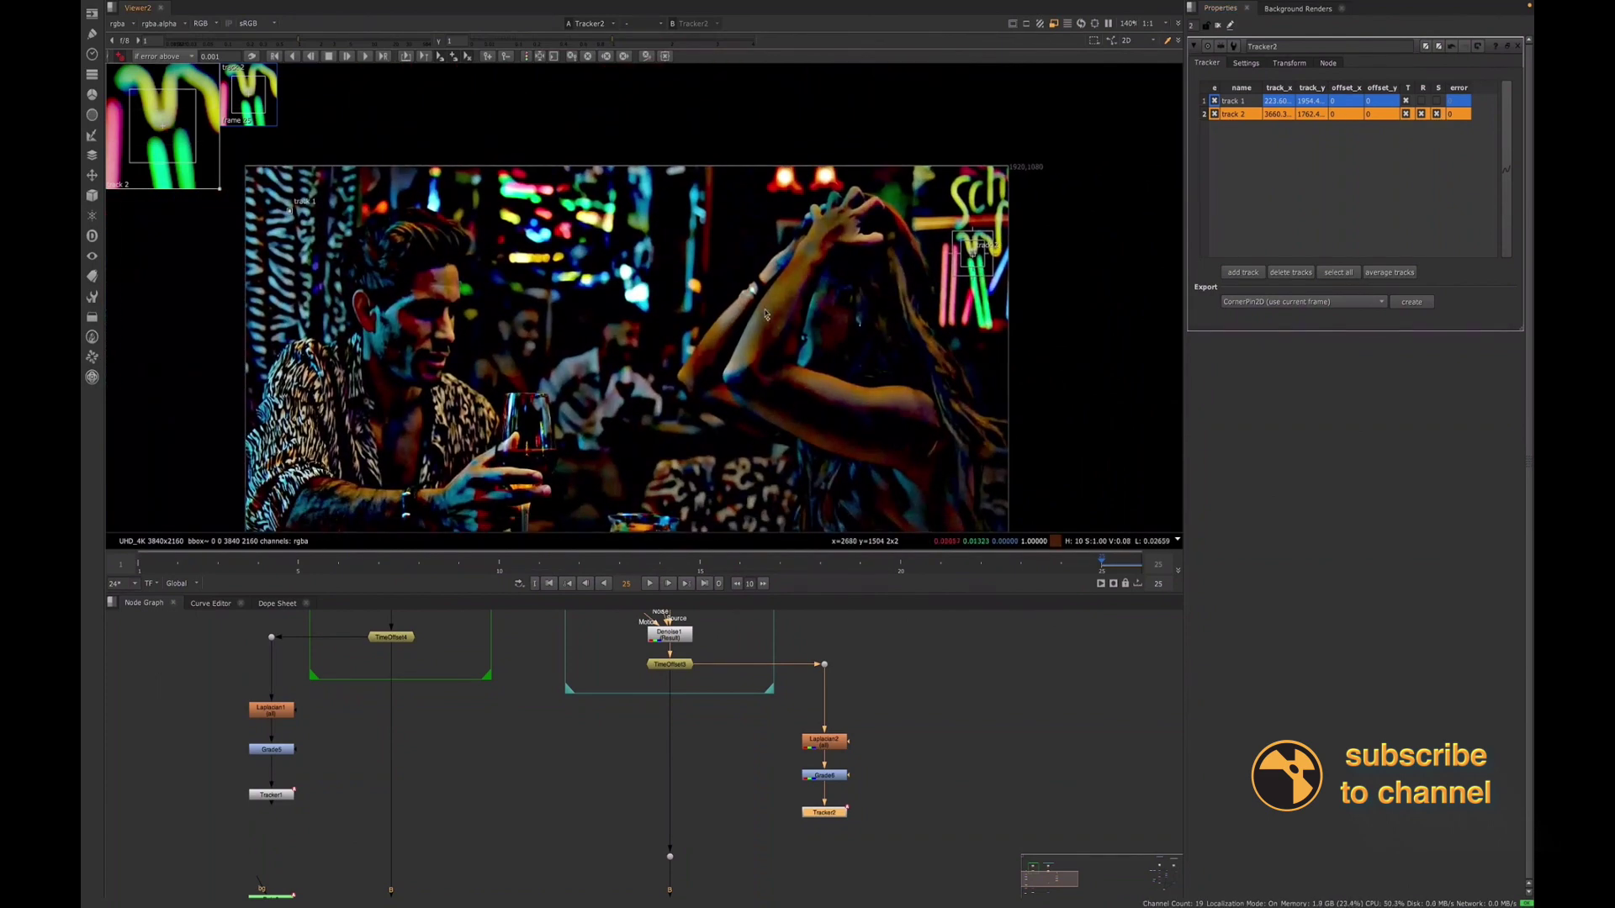
{"action": "scroll", "coordinate": [786, 314], "scroll_direction": "down", "scroll_amount": 1}
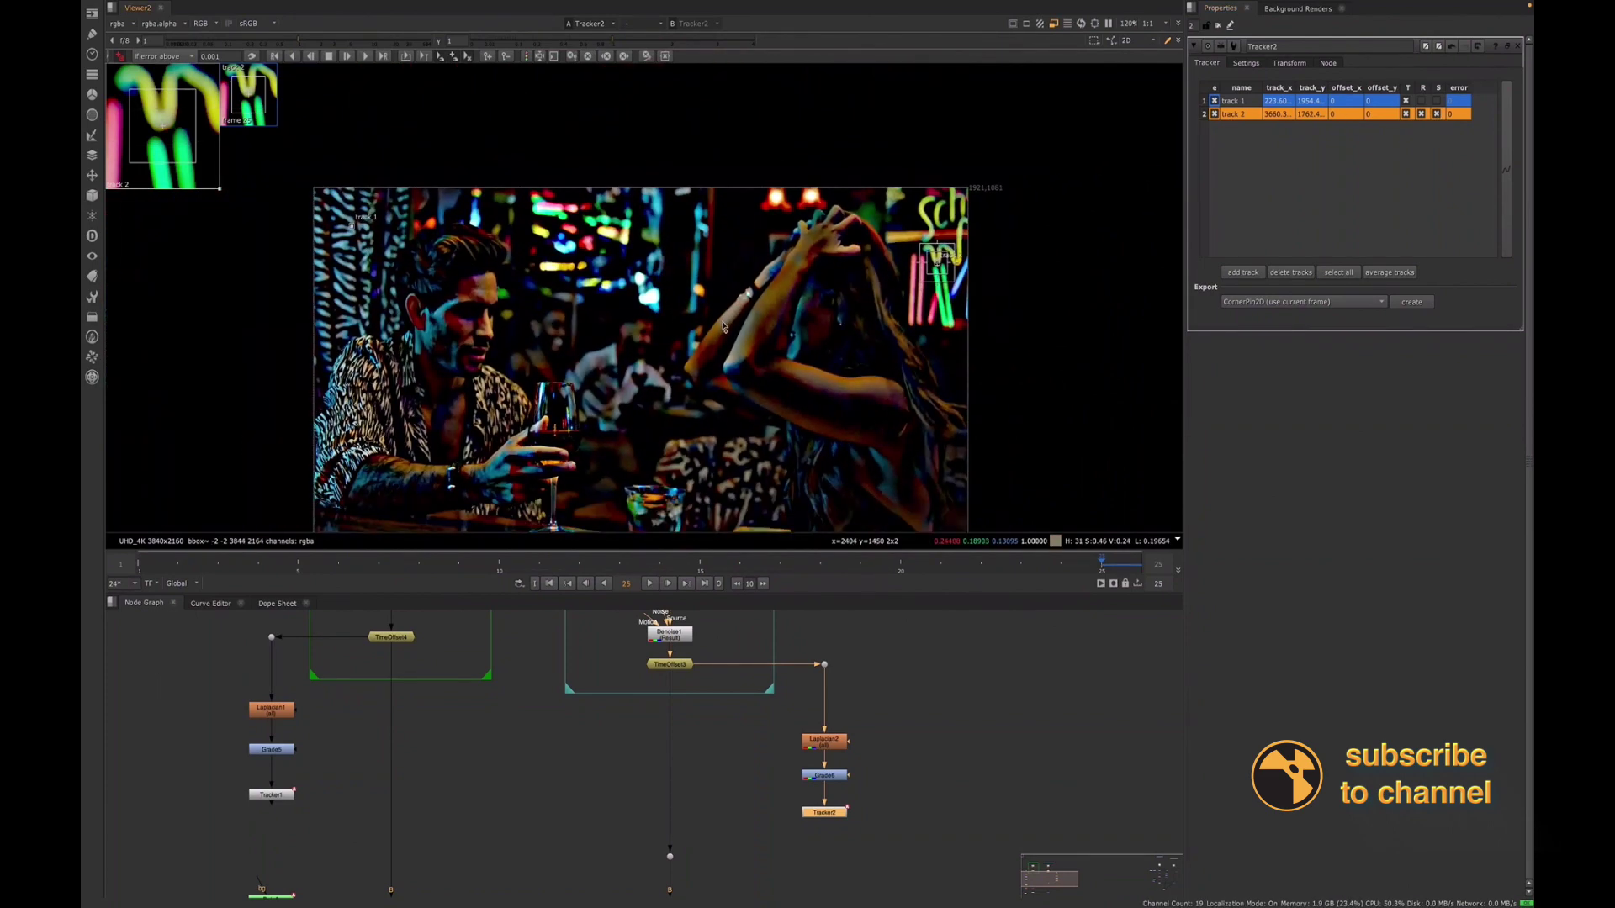
{"action": "left_click", "coordinate": [1241, 106], "text": "ctrl"}
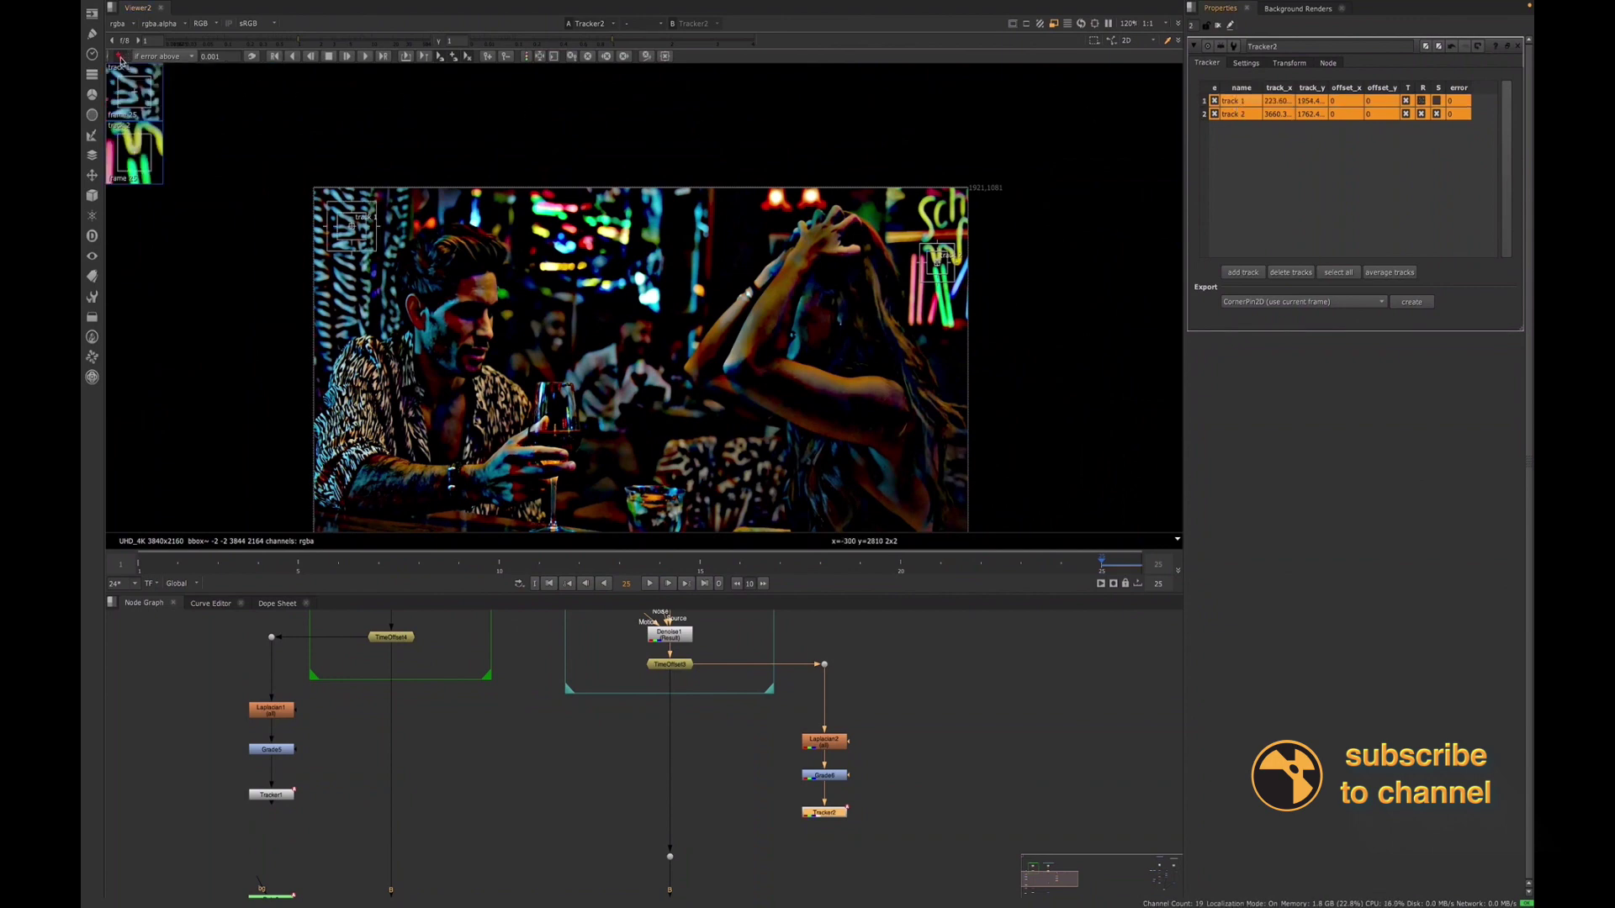
{"action": "left_click", "coordinate": [277, 57]}
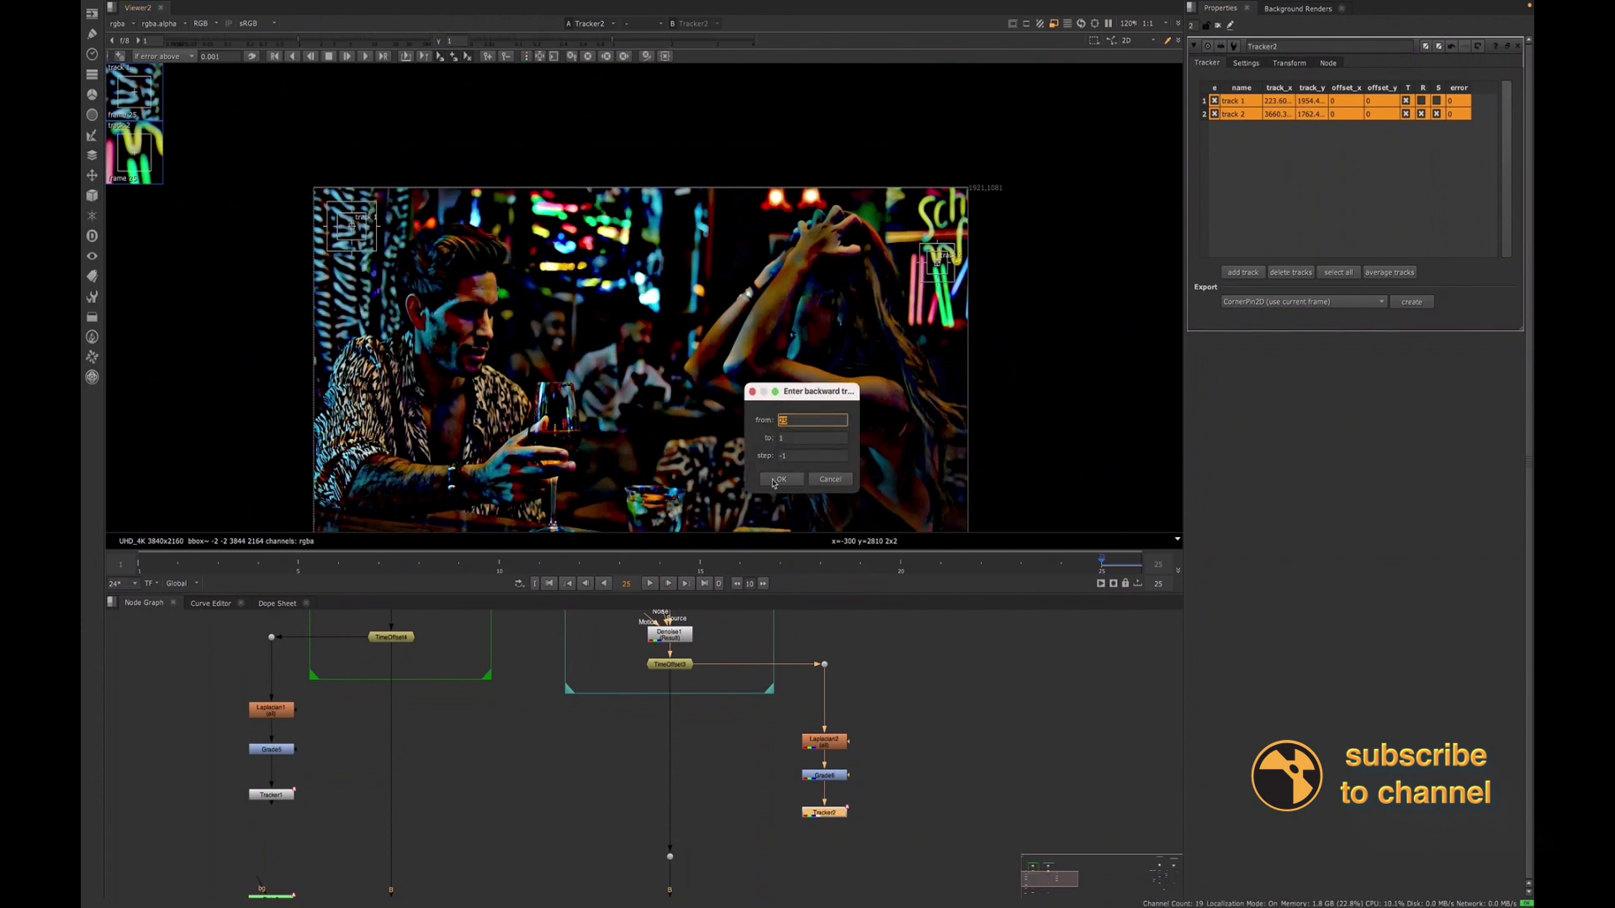
{"action": "left_click", "coordinate": [774, 481]}
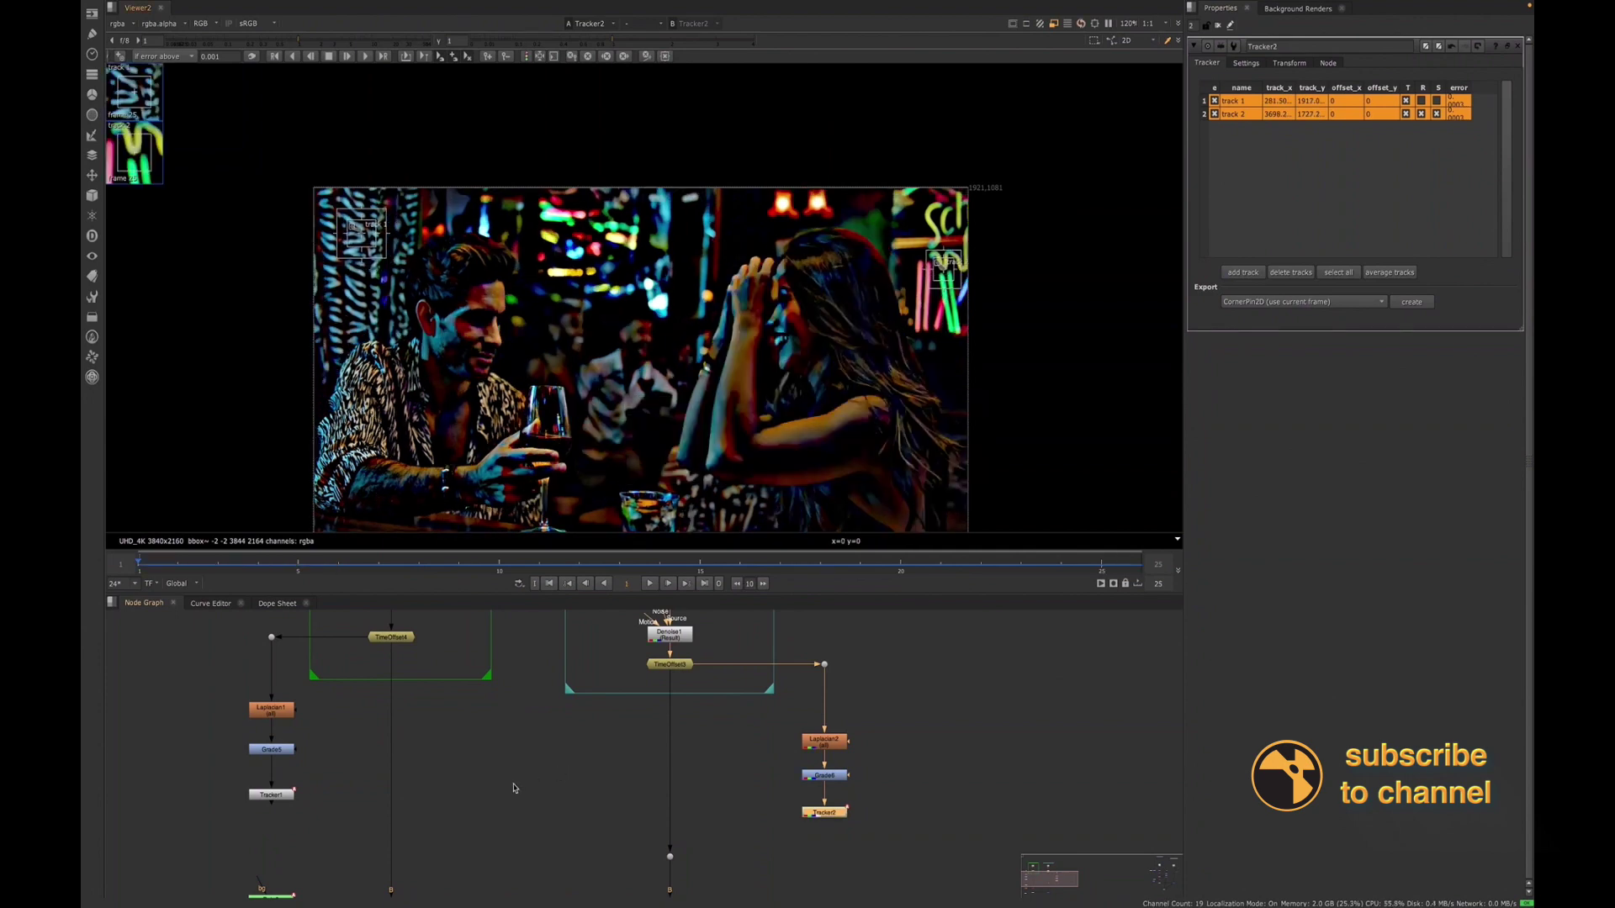
Open the properties of Plate B's Tracker node and limit the number of open properties panels to 1
{"action": "scroll", "coordinate": [646, 809], "scroll_direction": "down", "scroll_amount": 1}
{"action": "middle_click_drag", "start_coordinate": [540, 812], "coordinate": [588, 799]}
{"action": "middle_click", "coordinate": [589, 799]}
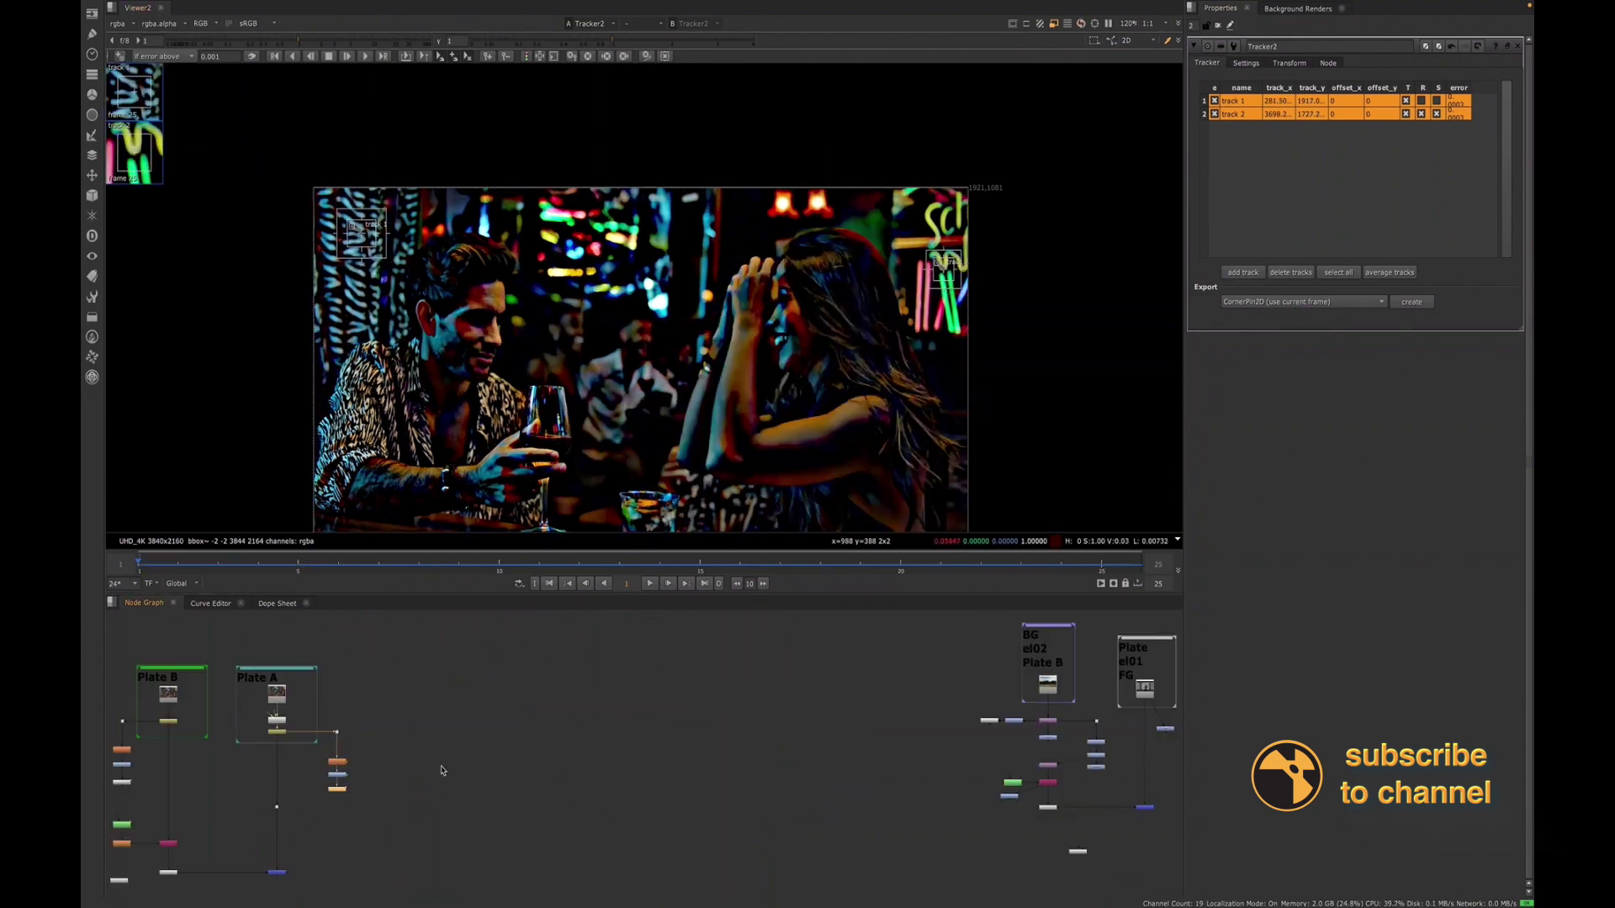
{"action": "middle_click_drag", "start_coordinate": [118, 748], "coordinate": [429, 710]}
{"action": "scroll", "coordinate": [434, 697], "scroll_direction": "up", "scroll_amount": 4}
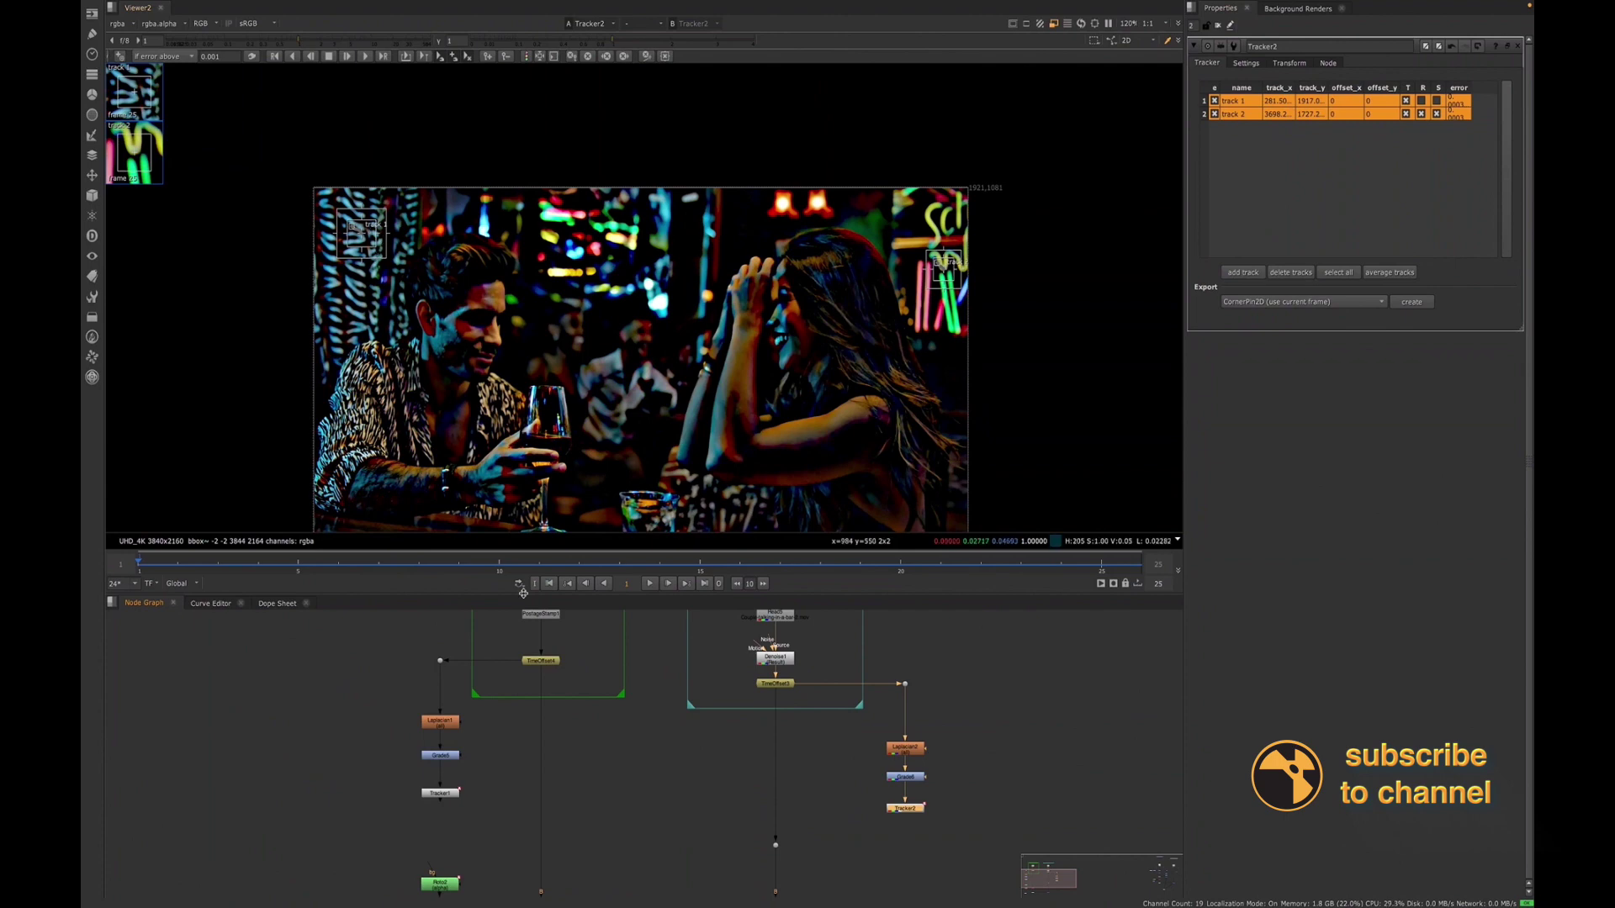
{"action": "middle_click_drag", "start_coordinate": [449, 824], "coordinate": [417, 752]}
{"action": "left_click_drag", "start_coordinate": [409, 729], "coordinate": [409, 717]}
{"action": "left_click", "coordinate": [1302, 122]}
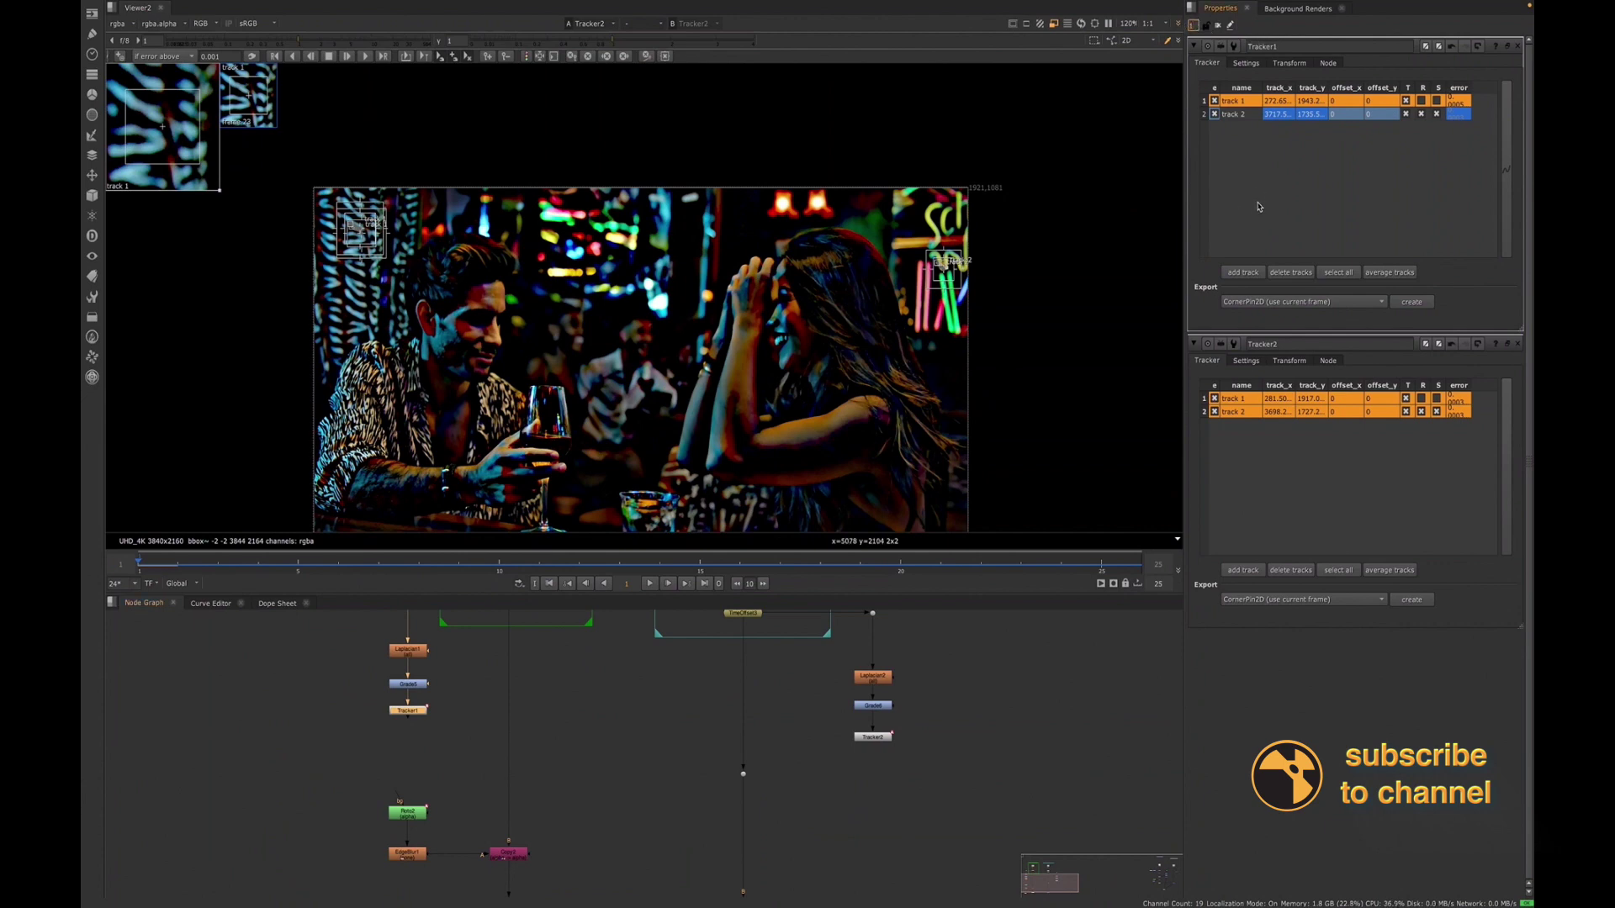
{"action": "type", "text": "1"}
{"action": "key", "text": "Return"}
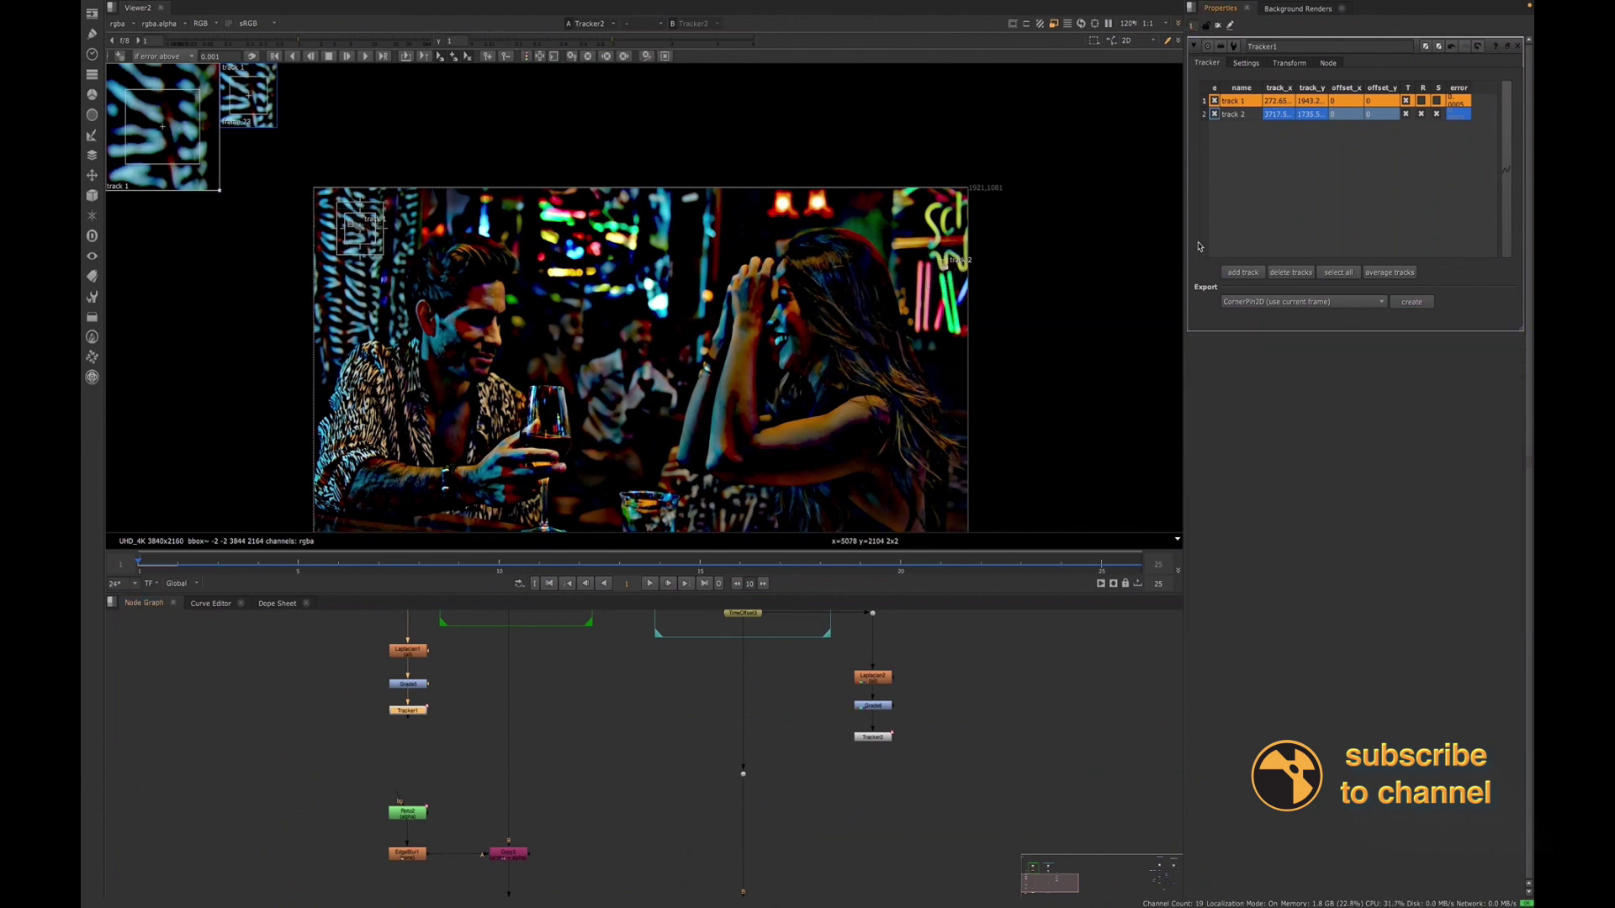
Export both of Plate B's tracks as a Transform (stabilize) node and insert it below the TimeOffset in Plate B's main pipe
{"action": "left_click", "coordinate": [1234, 115], "text": "shift"}
{"action": "left_click", "coordinate": [1300, 302]}
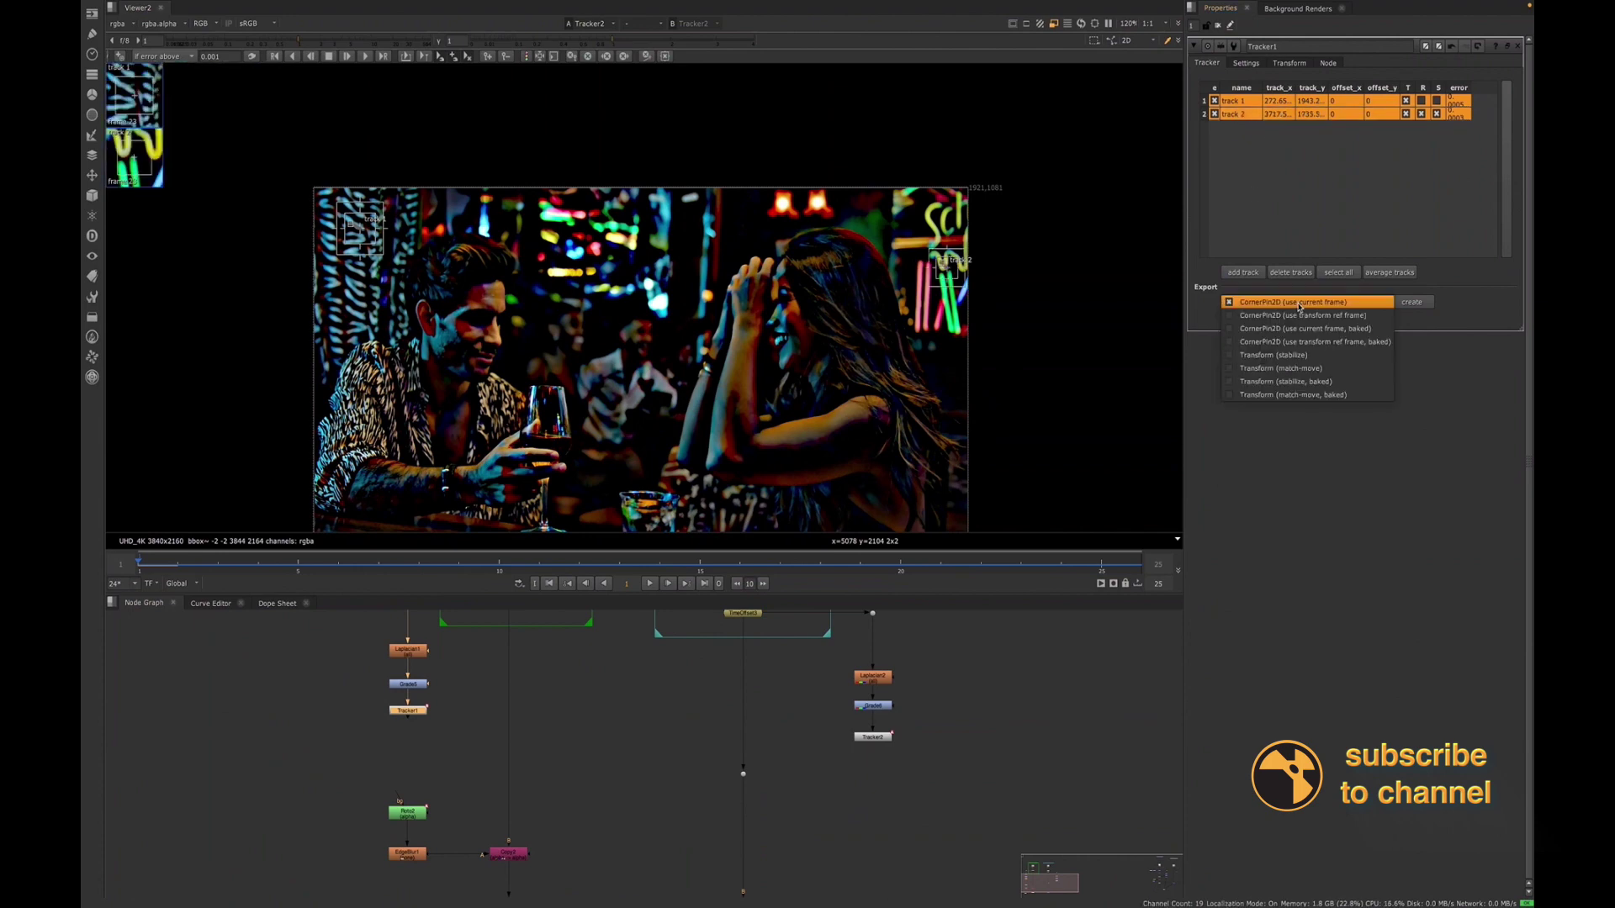
{"action": "left_click", "coordinate": [1285, 360]}
{"action": "left_click", "coordinate": [1410, 302]}
{"action": "left_click_drag", "start_coordinate": [467, 736], "coordinate": [512, 678]}
{"action": "middle_click_drag", "start_coordinate": [508, 711], "coordinate": [505, 792]}
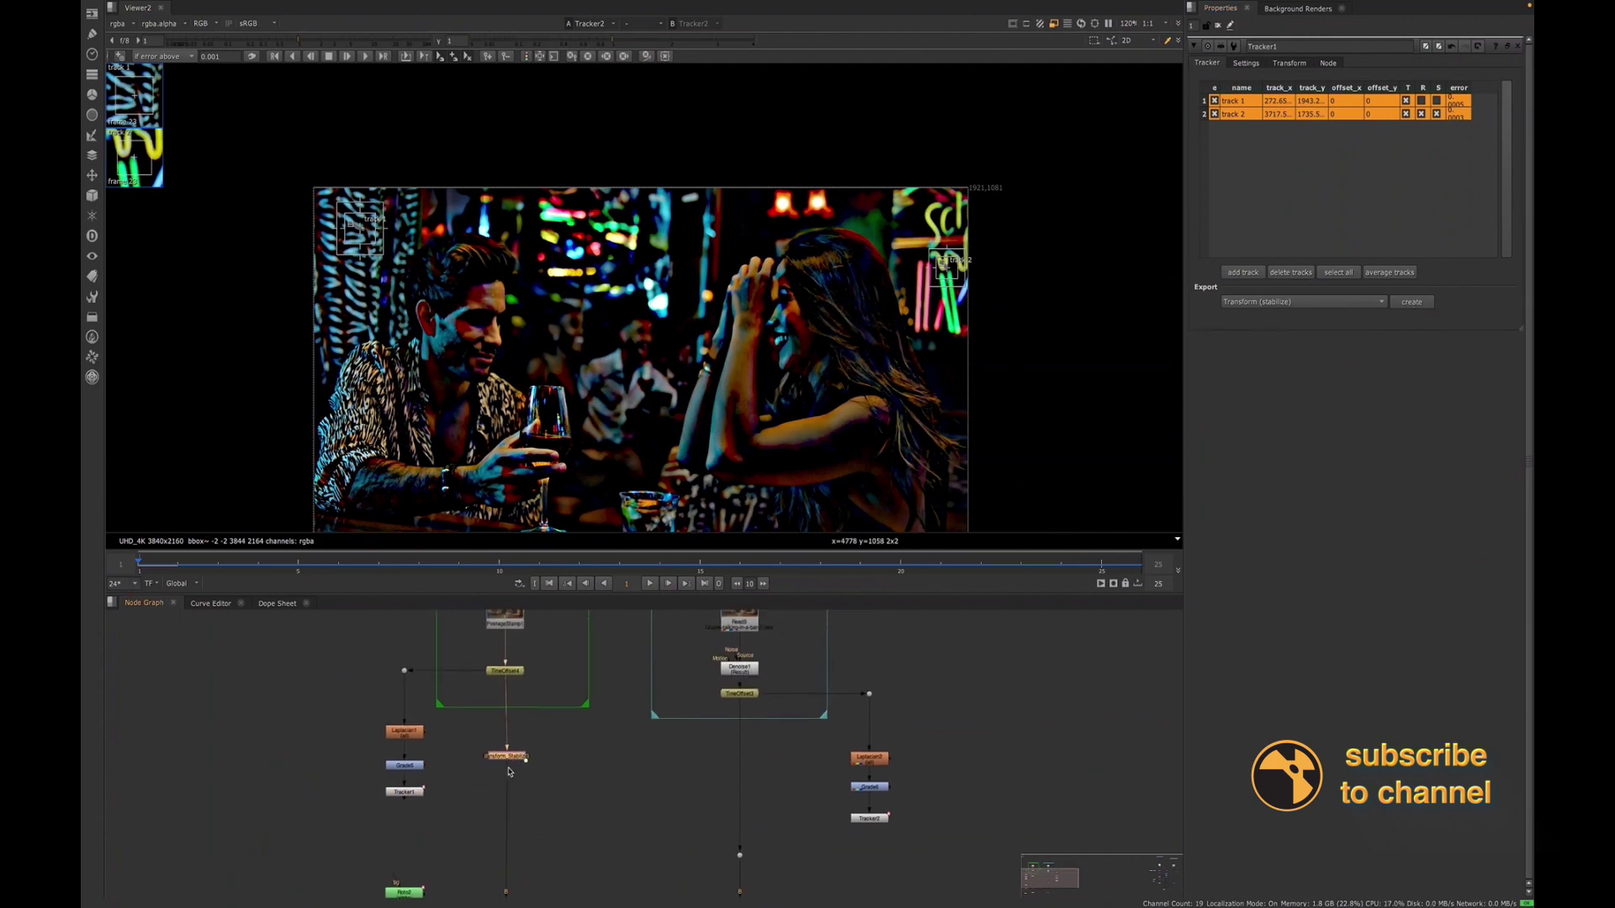
{"action": "middle_click_drag", "start_coordinate": [489, 715], "coordinate": [482, 783]}
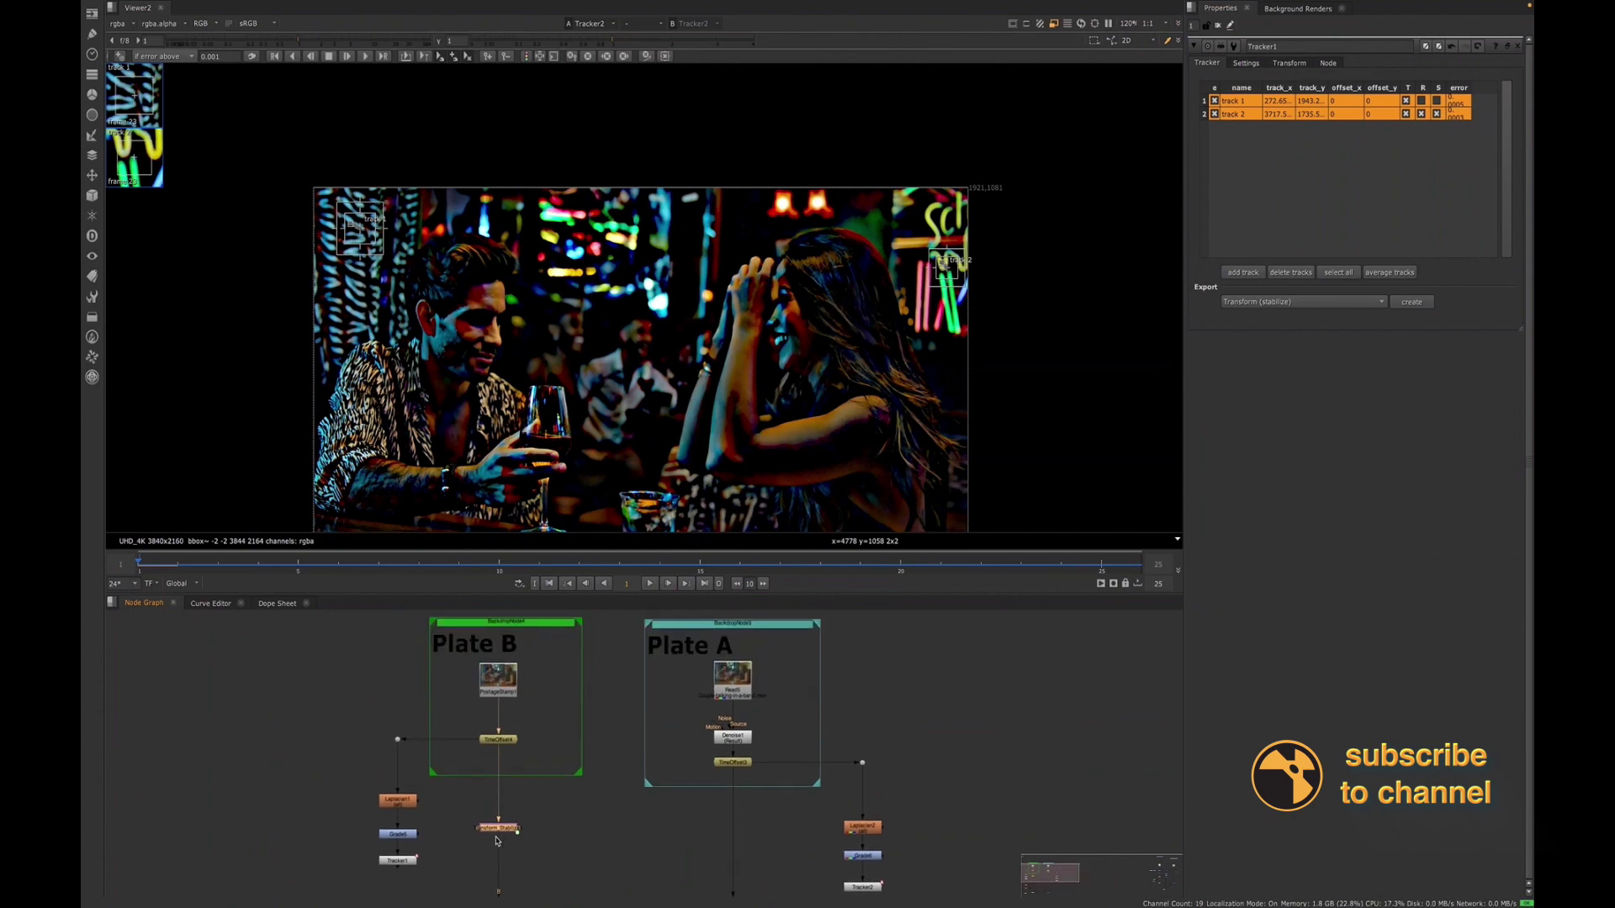
Export both tracks of Plate A's Tracker as a Transform (match-move) node and check the tracker's reference frame
{"action": "scroll", "coordinate": [591, 734], "scroll_direction": "down", "scroll_amount": 2}
{"action": "double_click", "coordinate": [772, 786]}
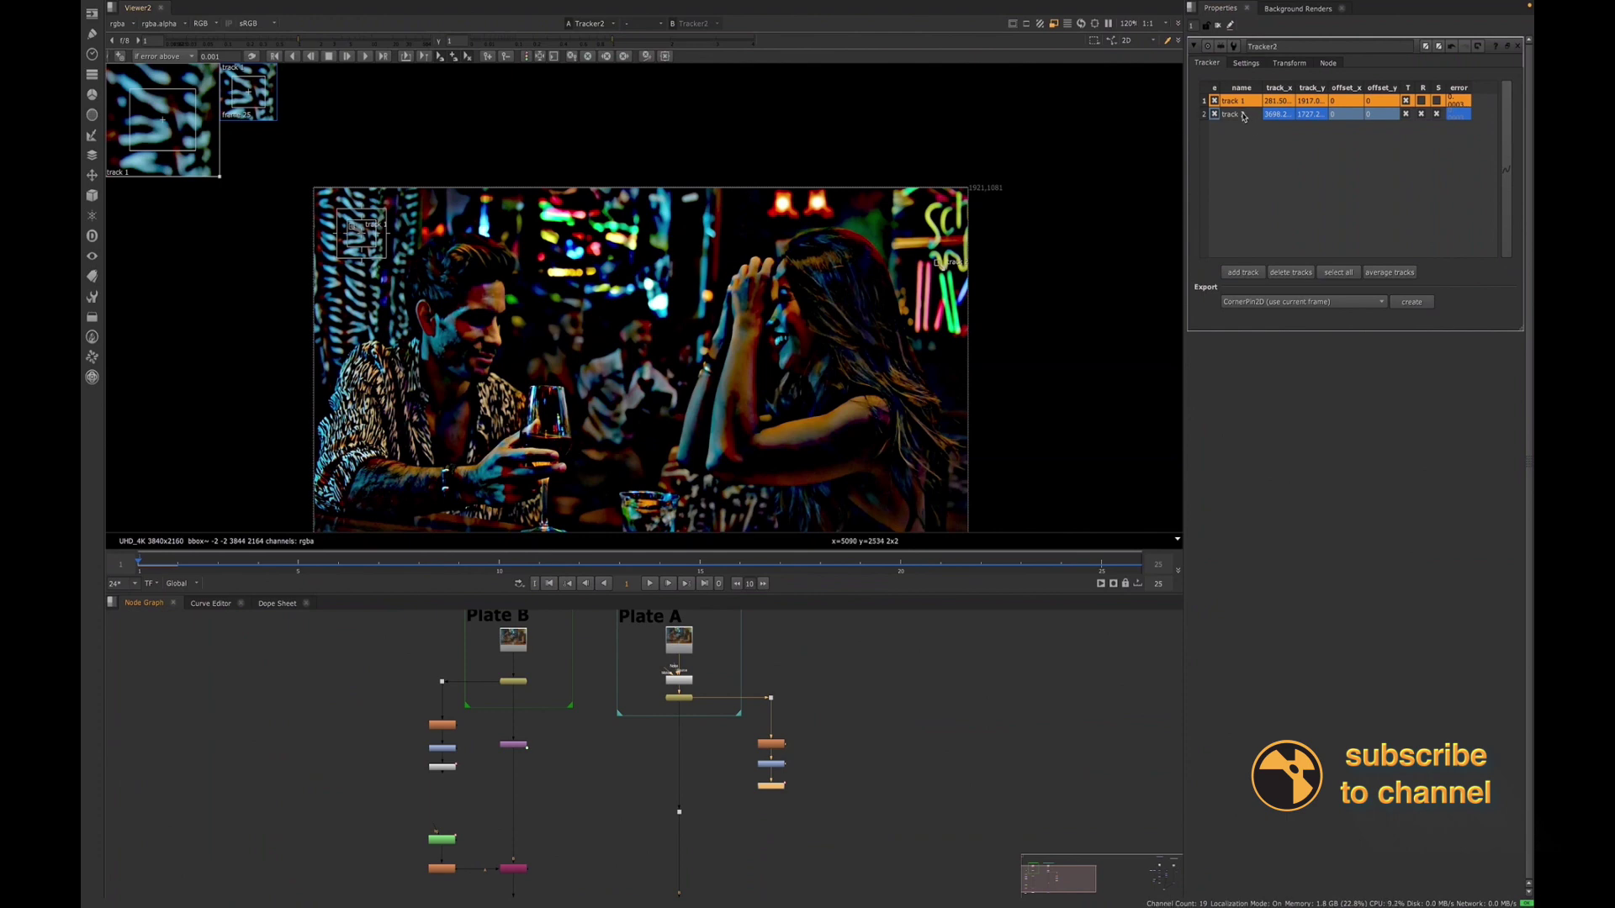
{"action": "left_click", "coordinate": [1338, 271]}
{"action": "left_click", "coordinate": [1332, 303]}
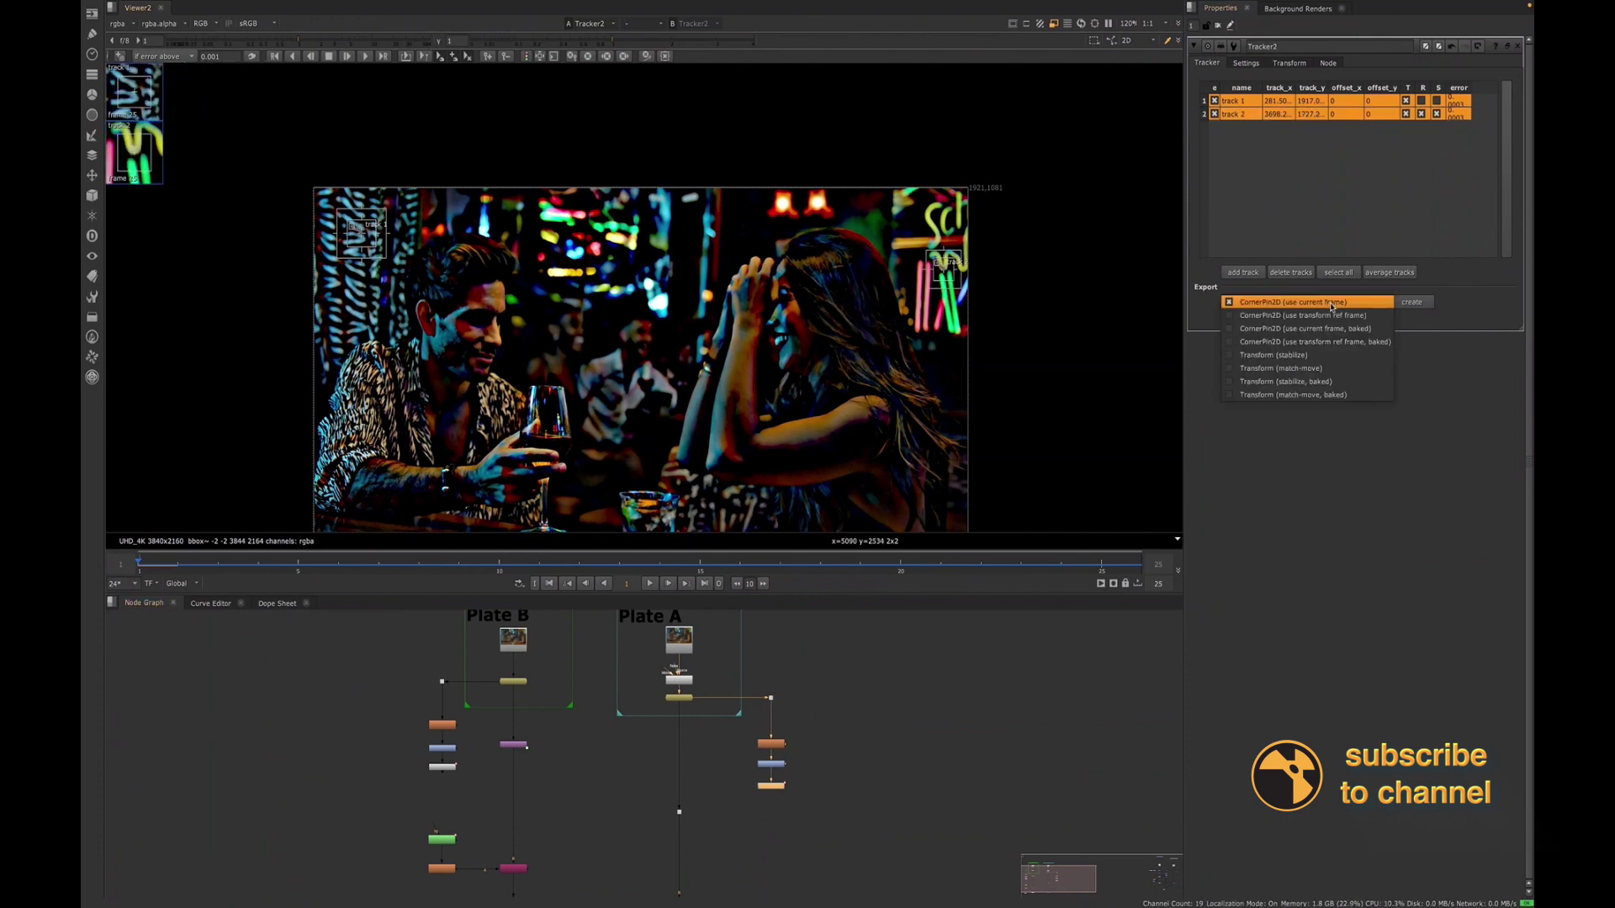
{"action": "left_click", "coordinate": [1303, 370]}
{"action": "left_click", "coordinate": [1409, 304]}
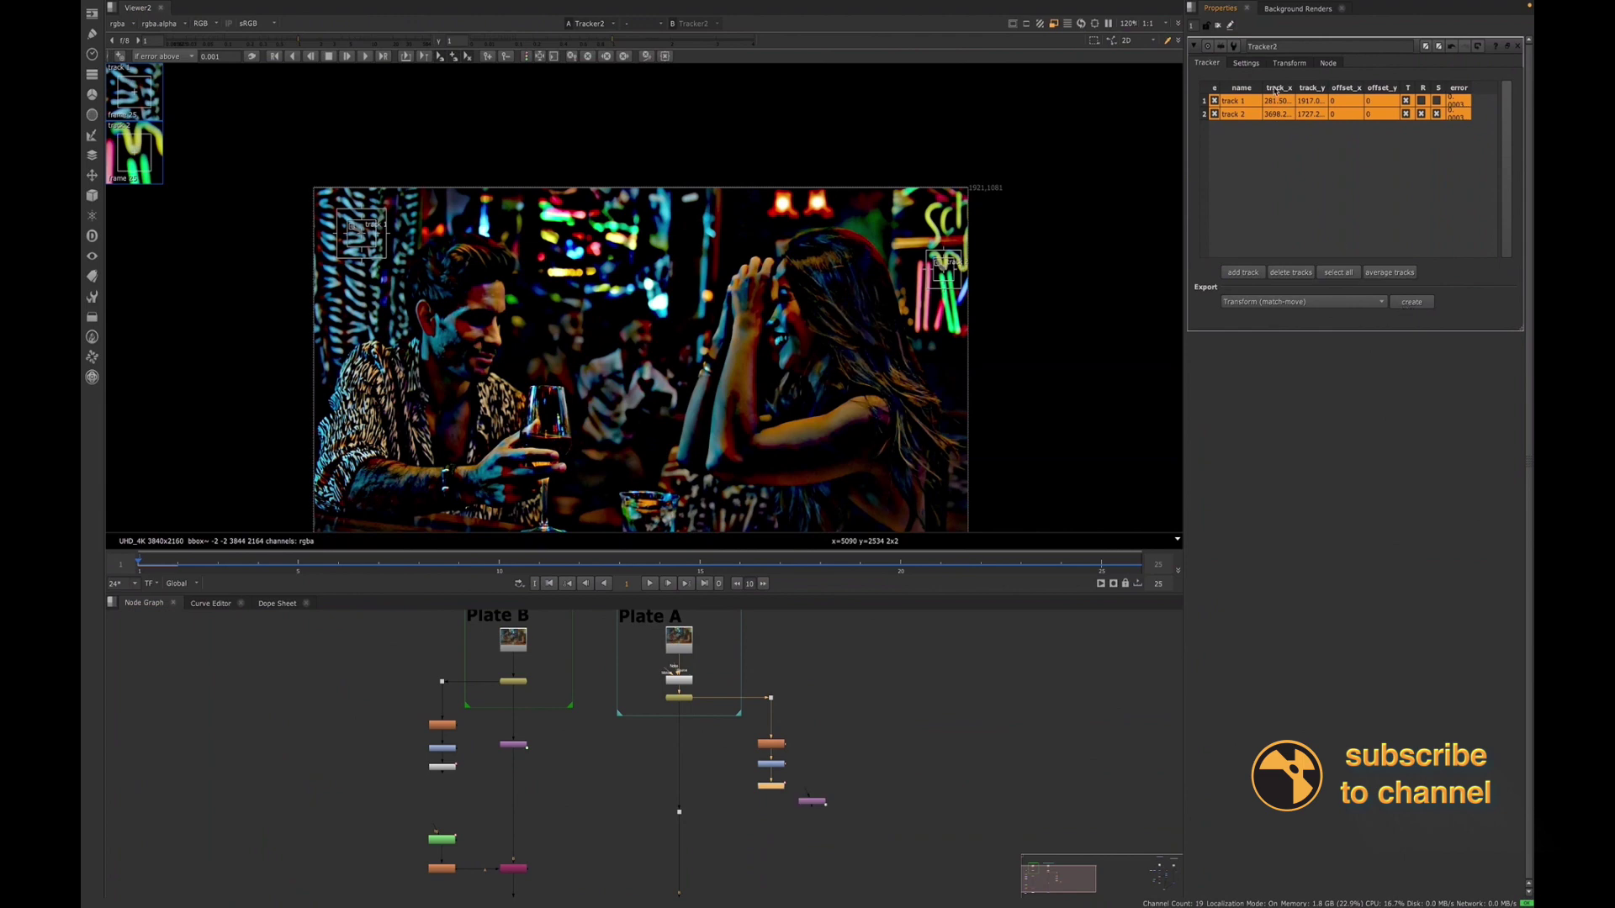
{"action": "left_click", "coordinate": [1290, 64]}
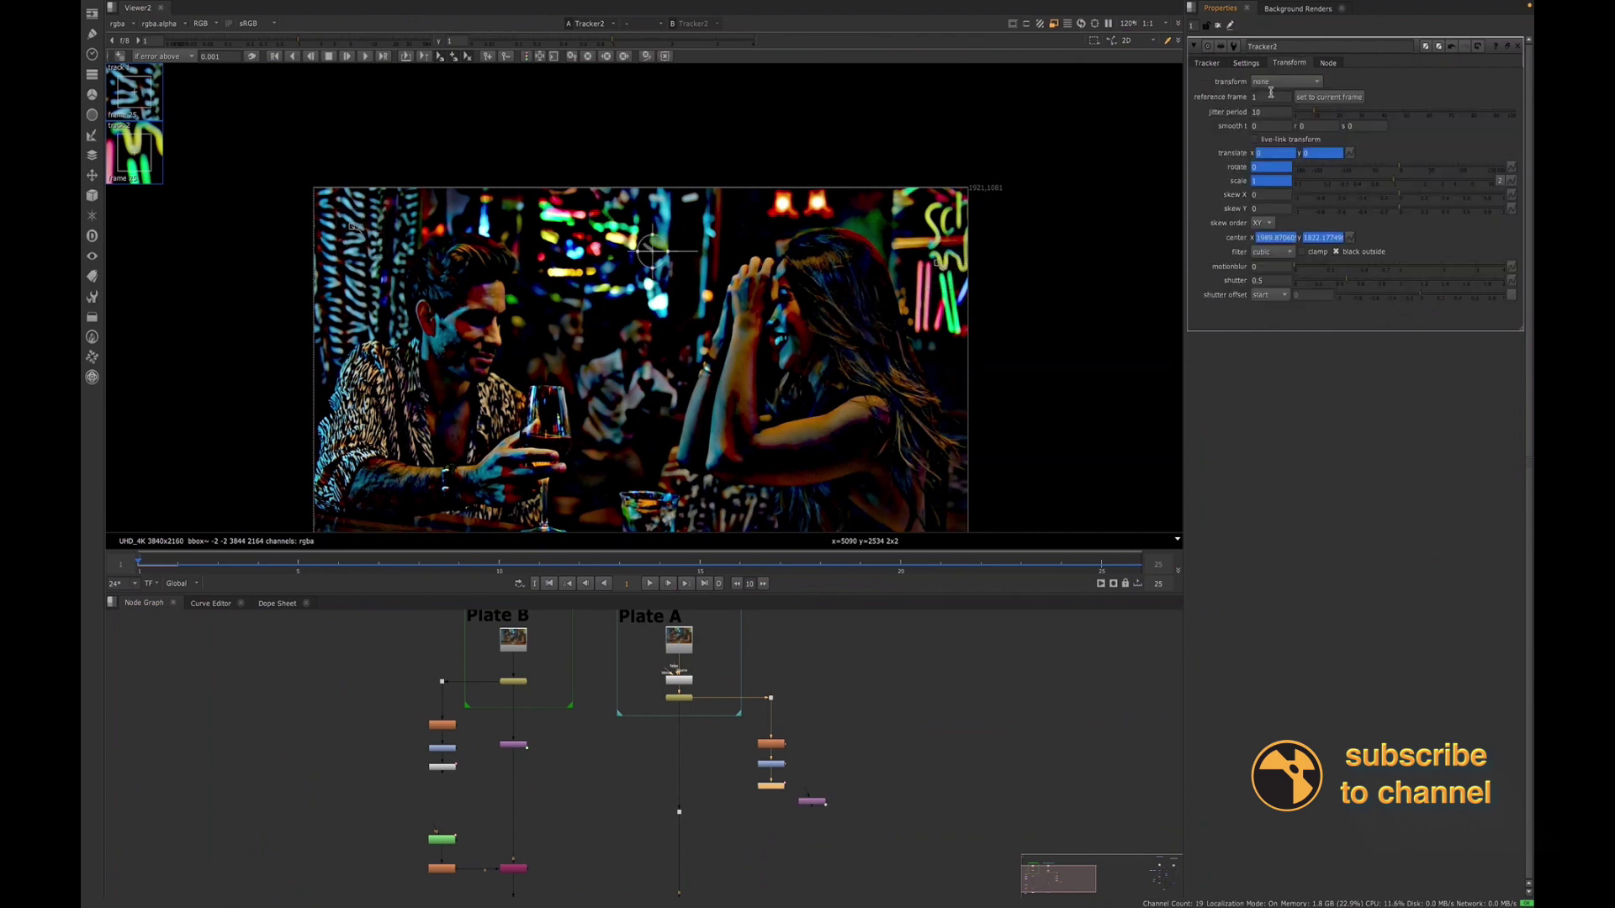
{"action": "left_click", "coordinate": [1207, 63]}
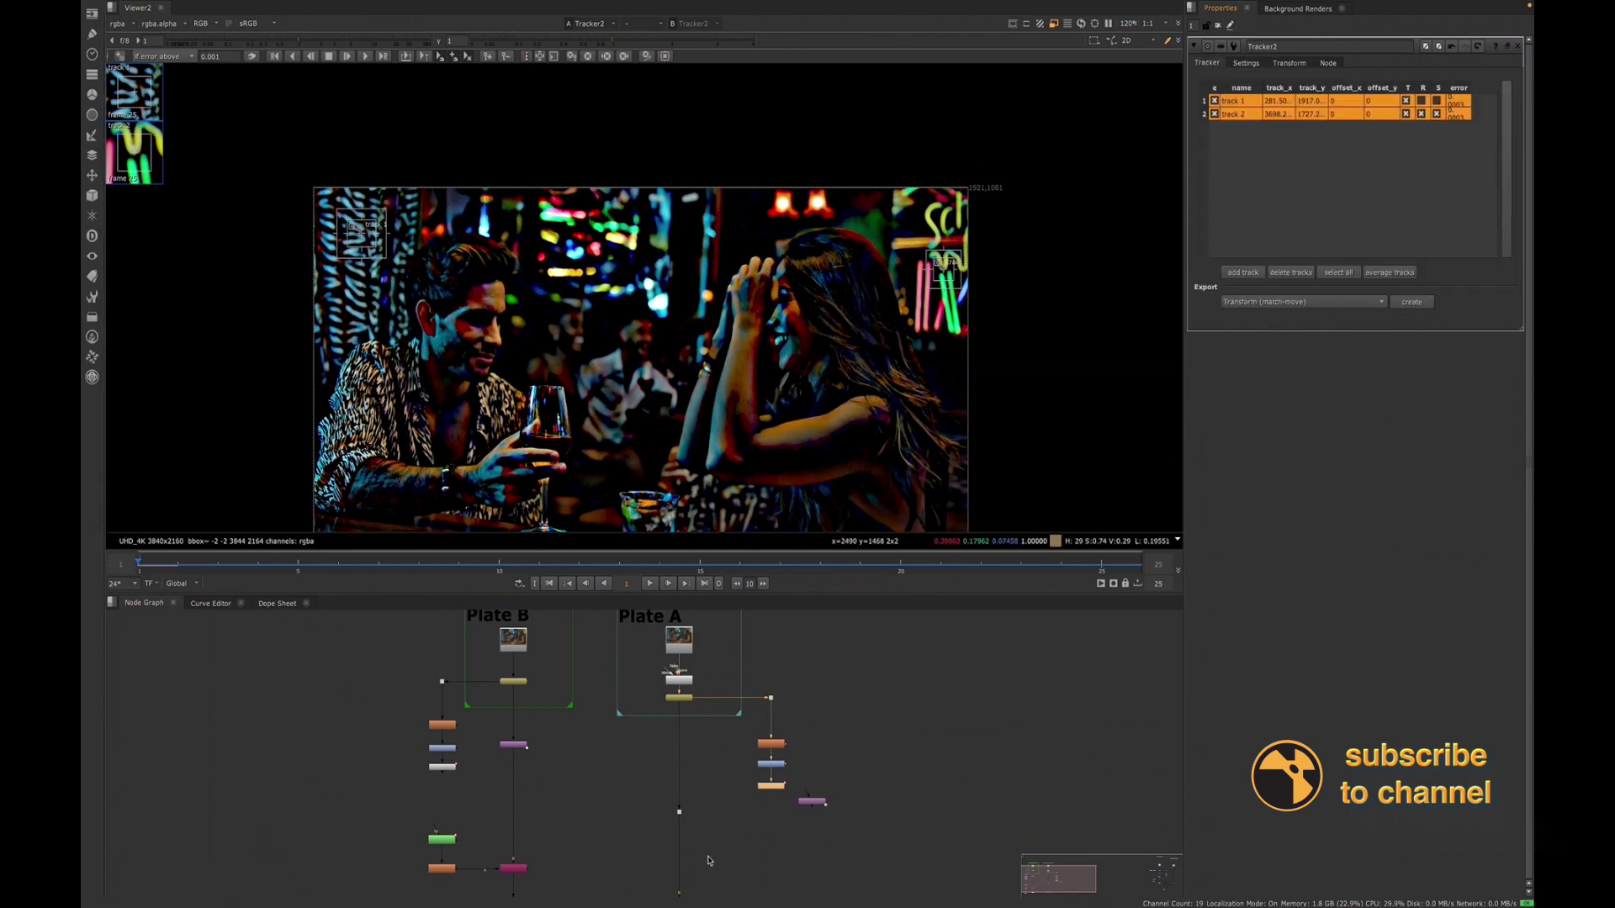
Place the match-move Transform node directly below Plate A's Tracker node
{"action": "middle_click_drag", "start_coordinate": [797, 821], "coordinate": [801, 732]}
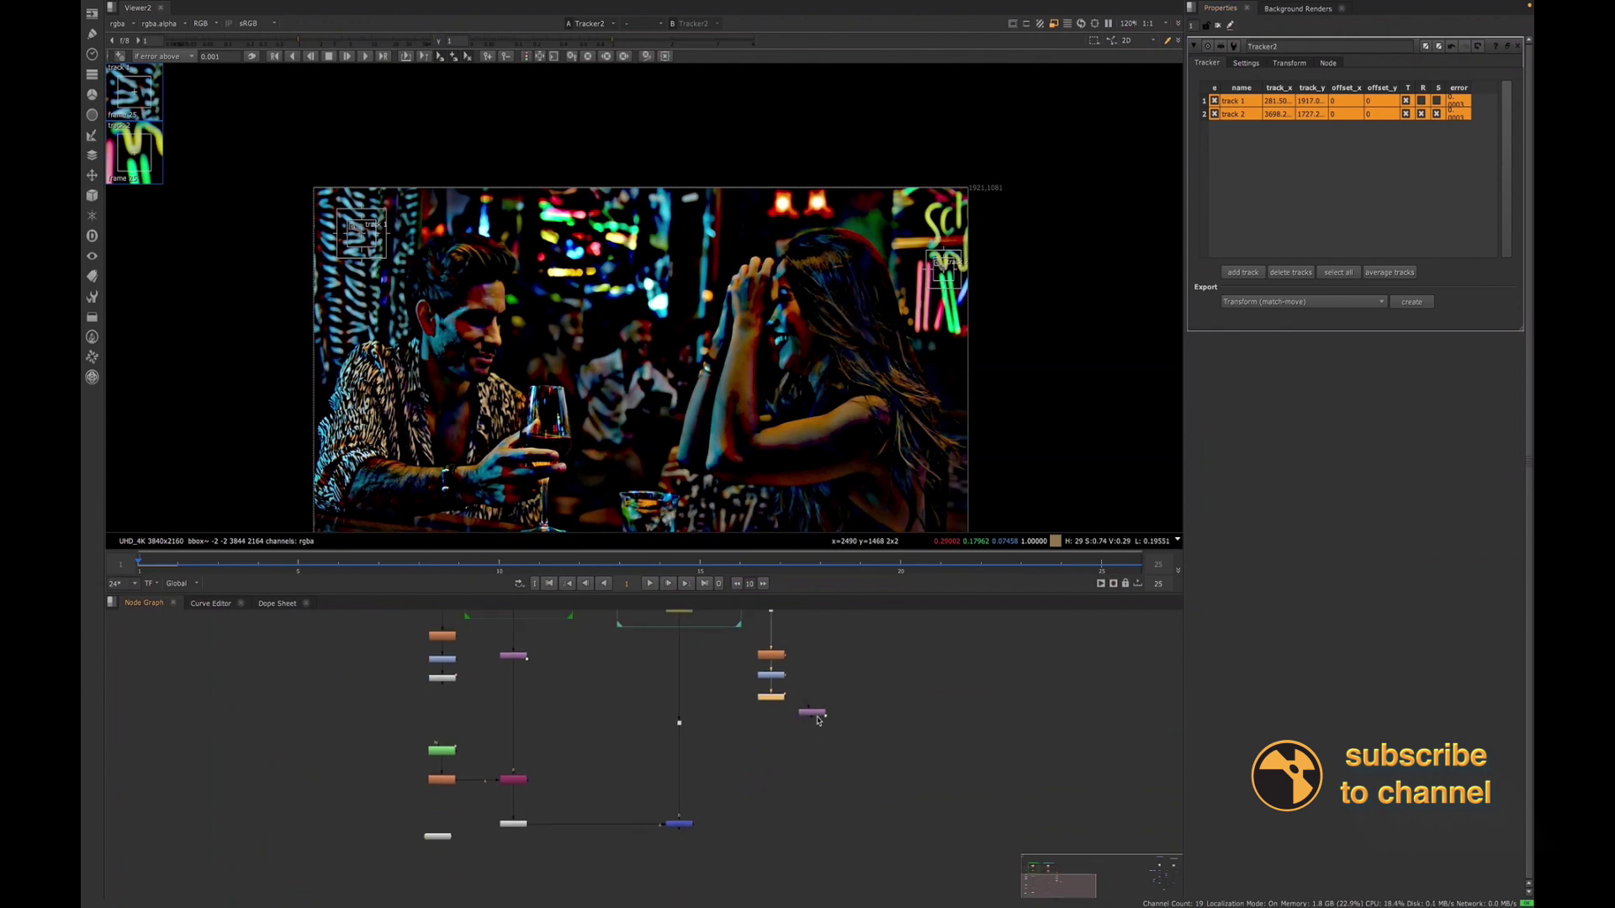
{"action": "left_click_drag", "start_coordinate": [810, 718], "coordinate": [783, 752]}
{"action": "scroll", "coordinate": [539, 710], "scroll_direction": "up", "scroll_amount": 5}
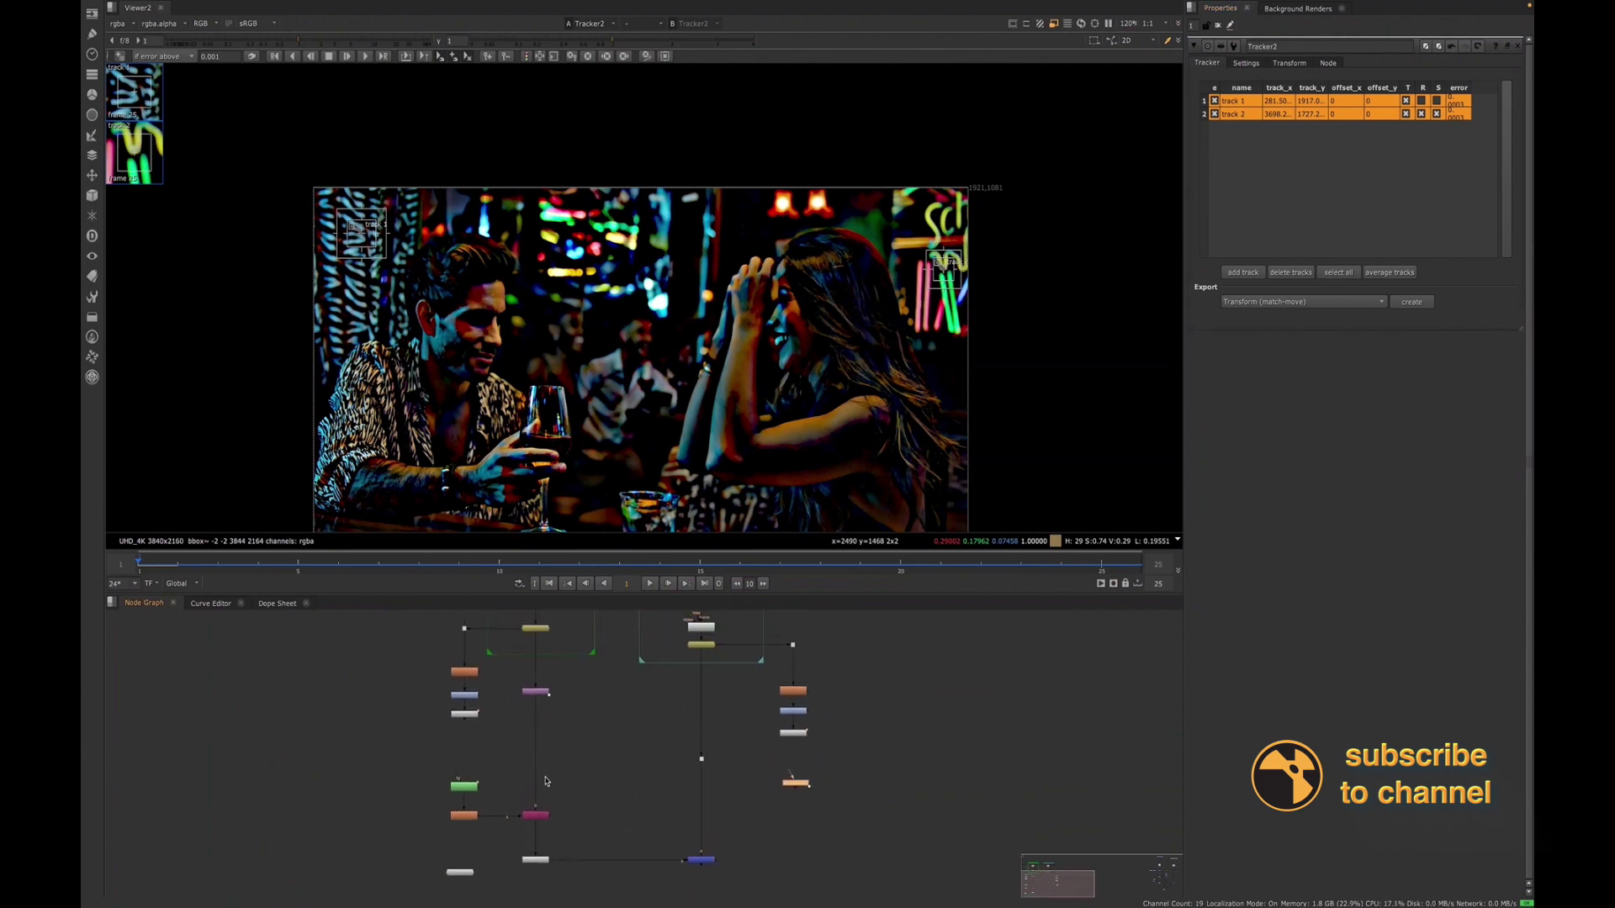
View the output of Plate B's stabilize Transform, close all open properties panels, and play it back to check the stabilization
{"action": "left_click", "coordinate": [539, 711]}
{"action": "key", "text": "1"}
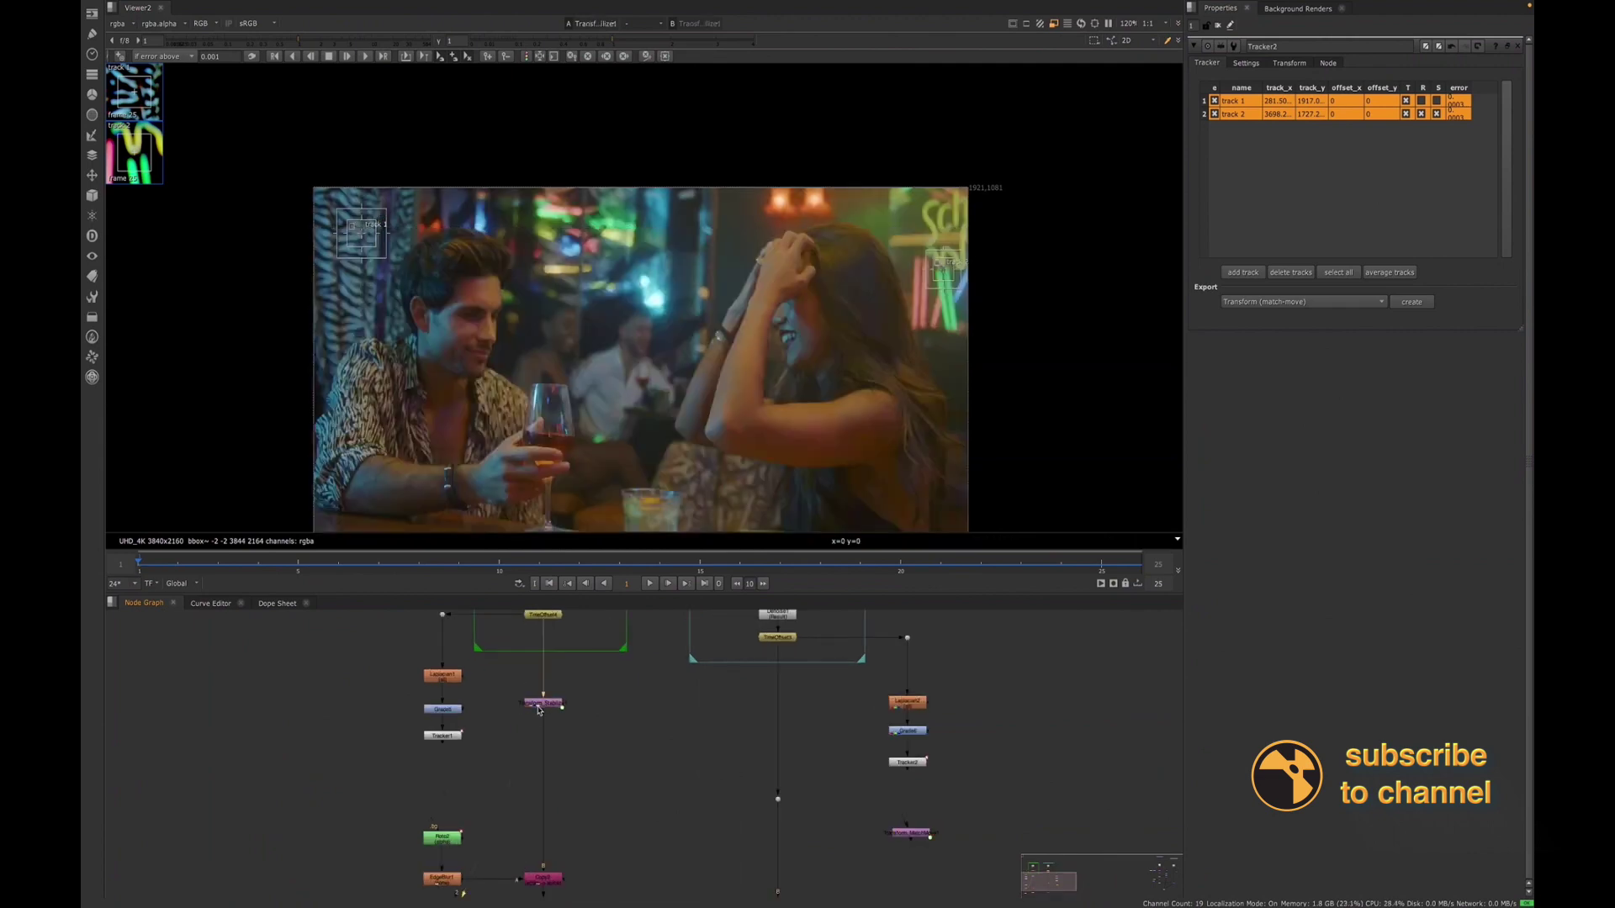
{"action": "middle_click_drag", "start_coordinate": [689, 407], "coordinate": [691, 326]}
{"action": "left_click", "coordinate": [1217, 25]}
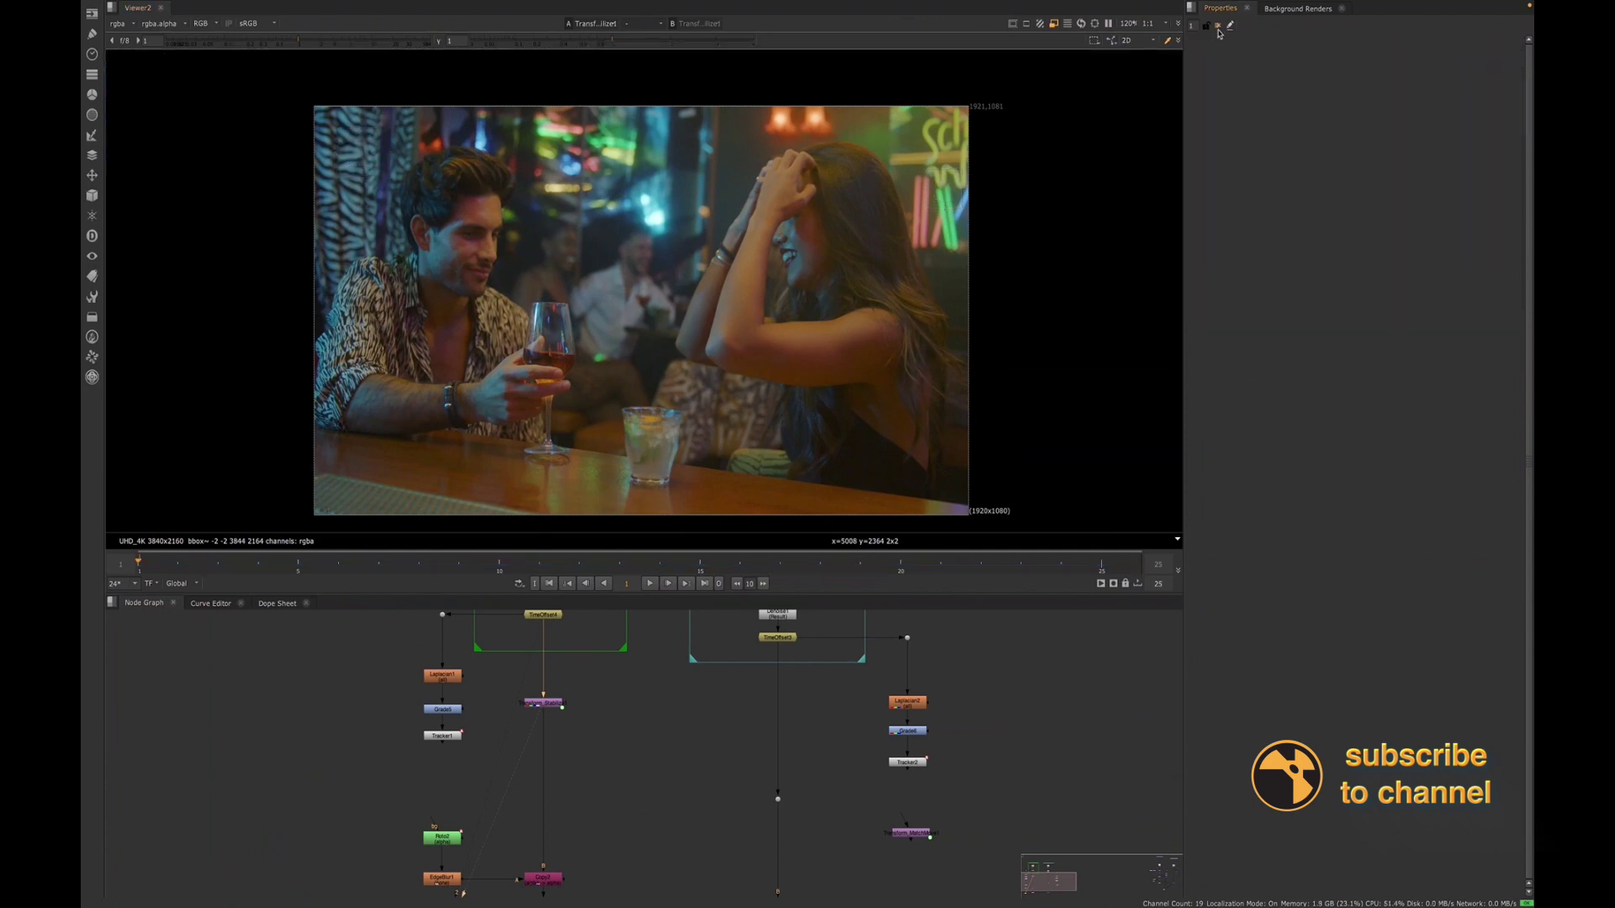
{"action": "left_click", "coordinate": [649, 583]}
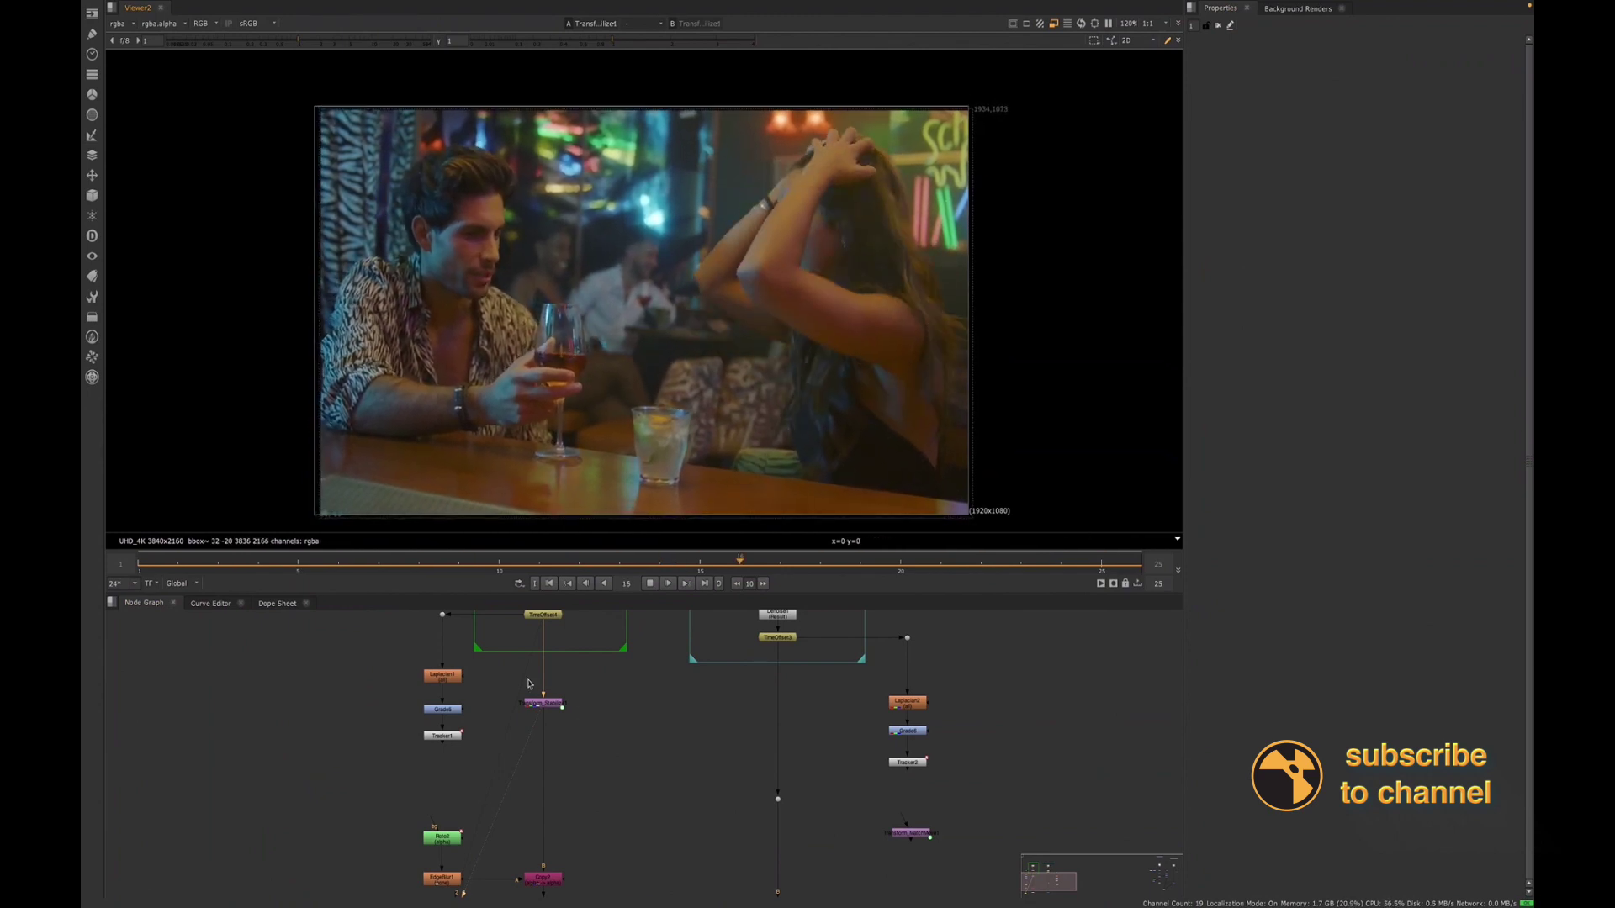
{"action": "left_click", "coordinate": [651, 583]}
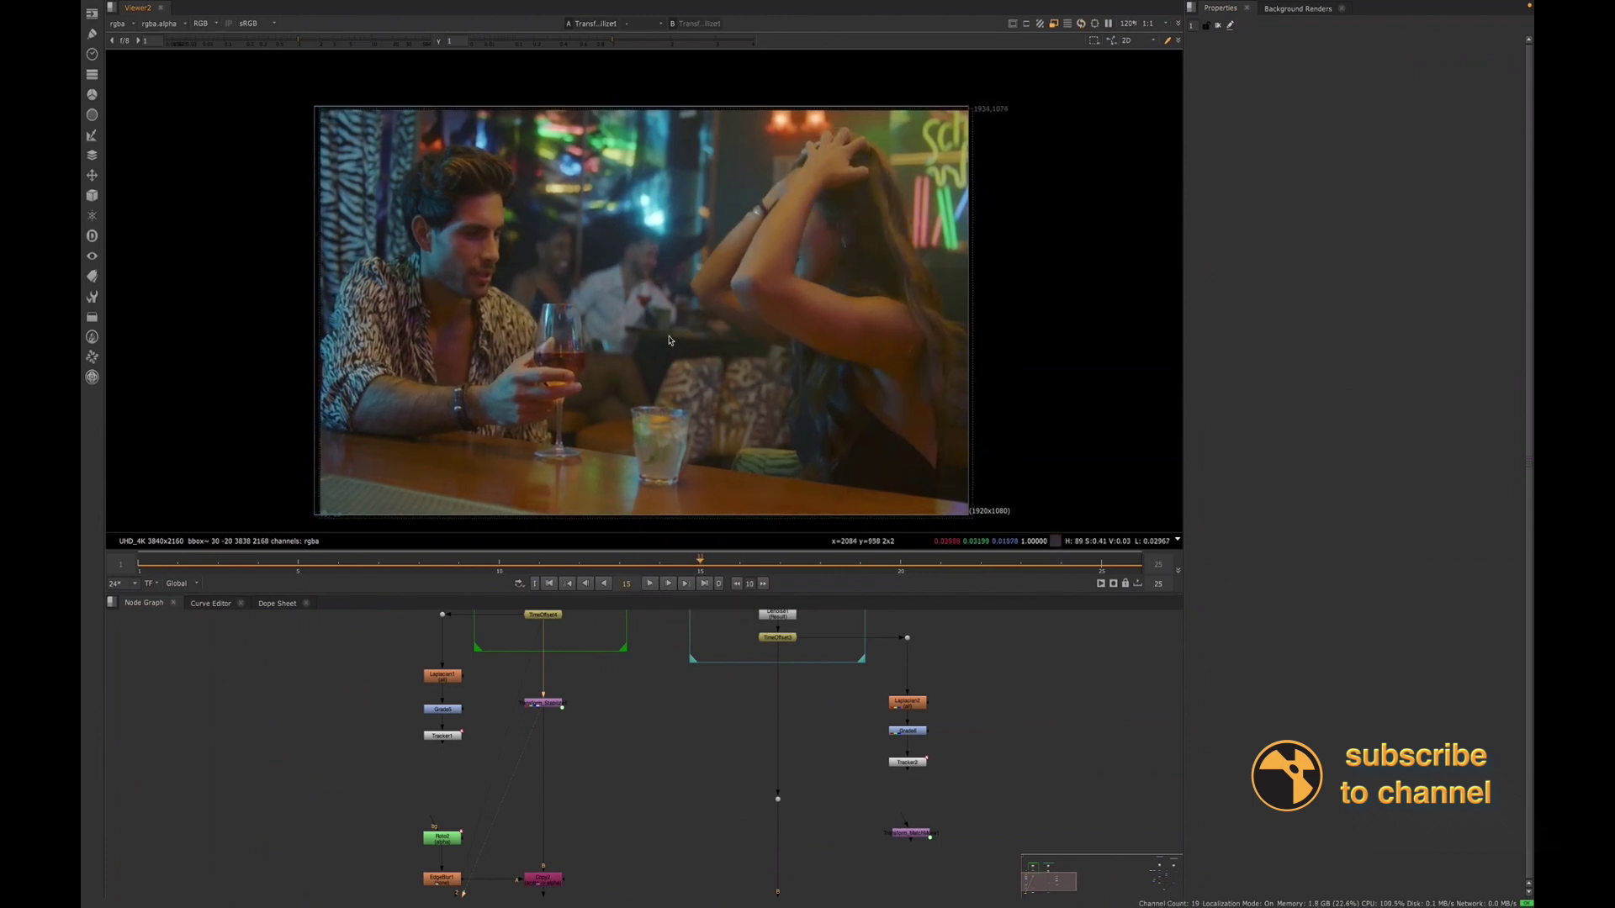
{"action": "scroll", "coordinate": [617, 384], "scroll_direction": "down", "scroll_amount": 2}
{"action": "scroll", "coordinate": [618, 383], "scroll_direction": "up", "scroll_amount": 2}
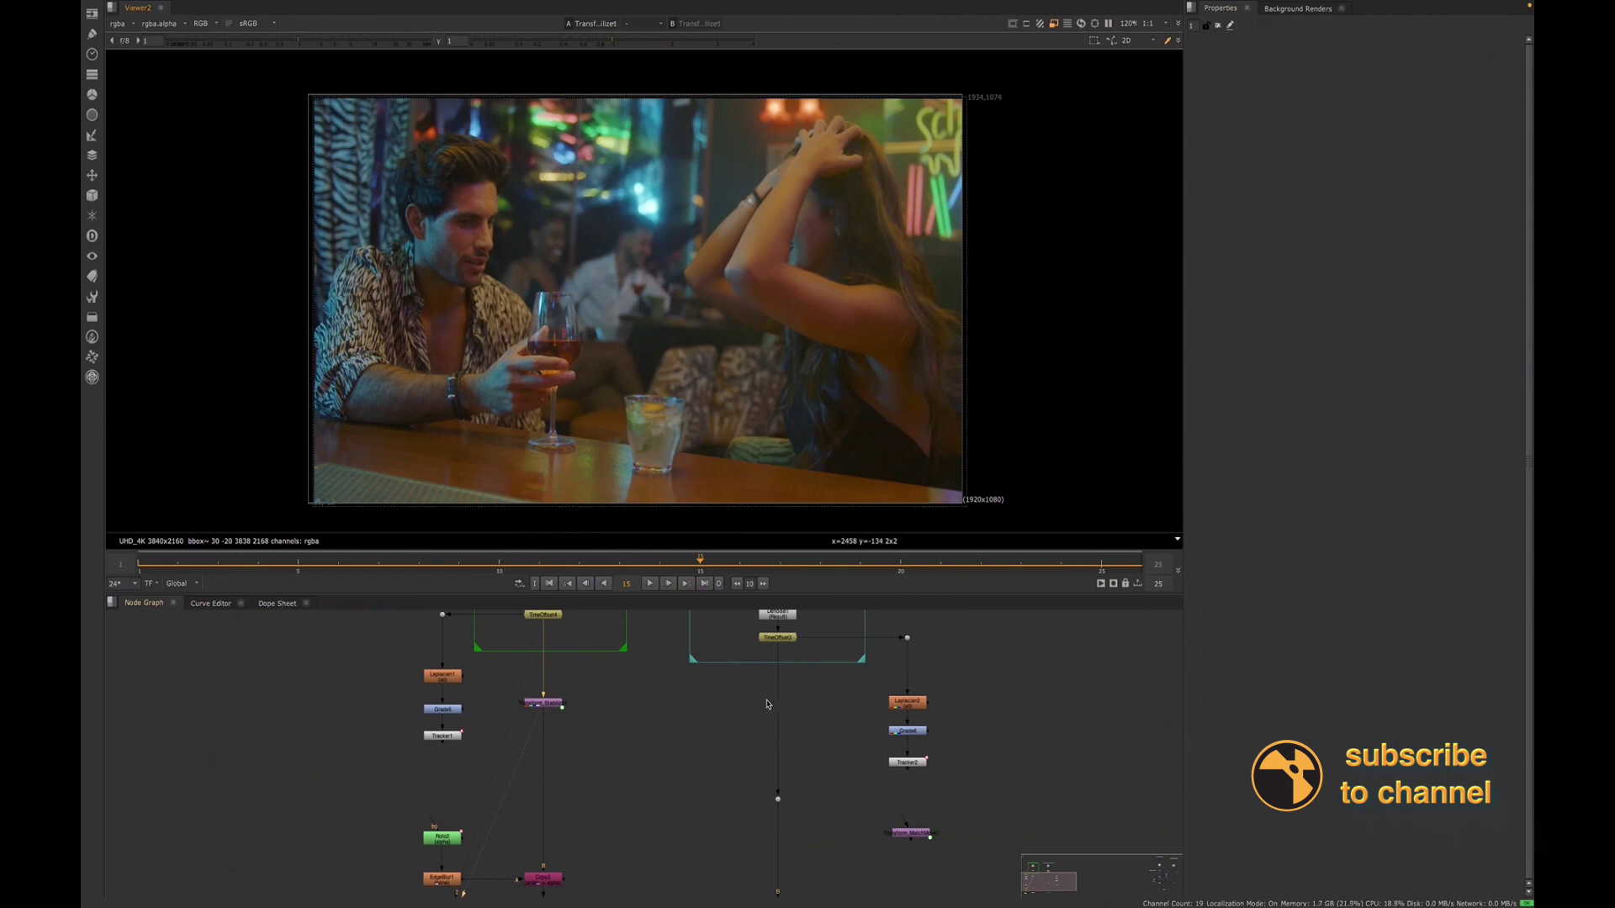
{"action": "scroll", "coordinate": [767, 704], "scroll_direction": "down", "scroll_amount": 3}
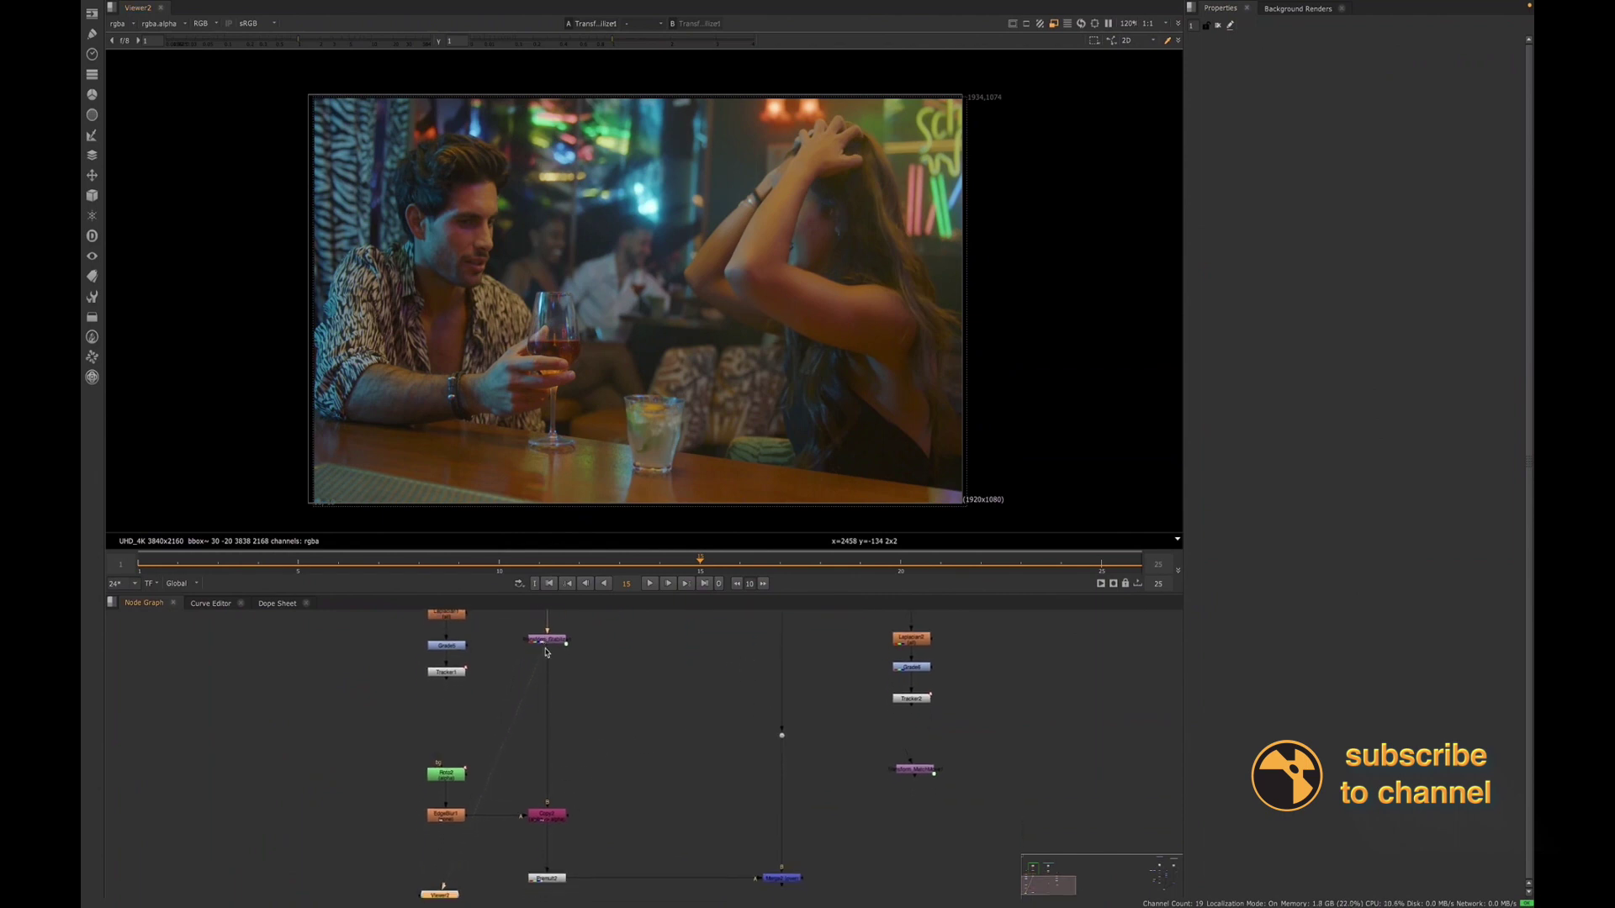
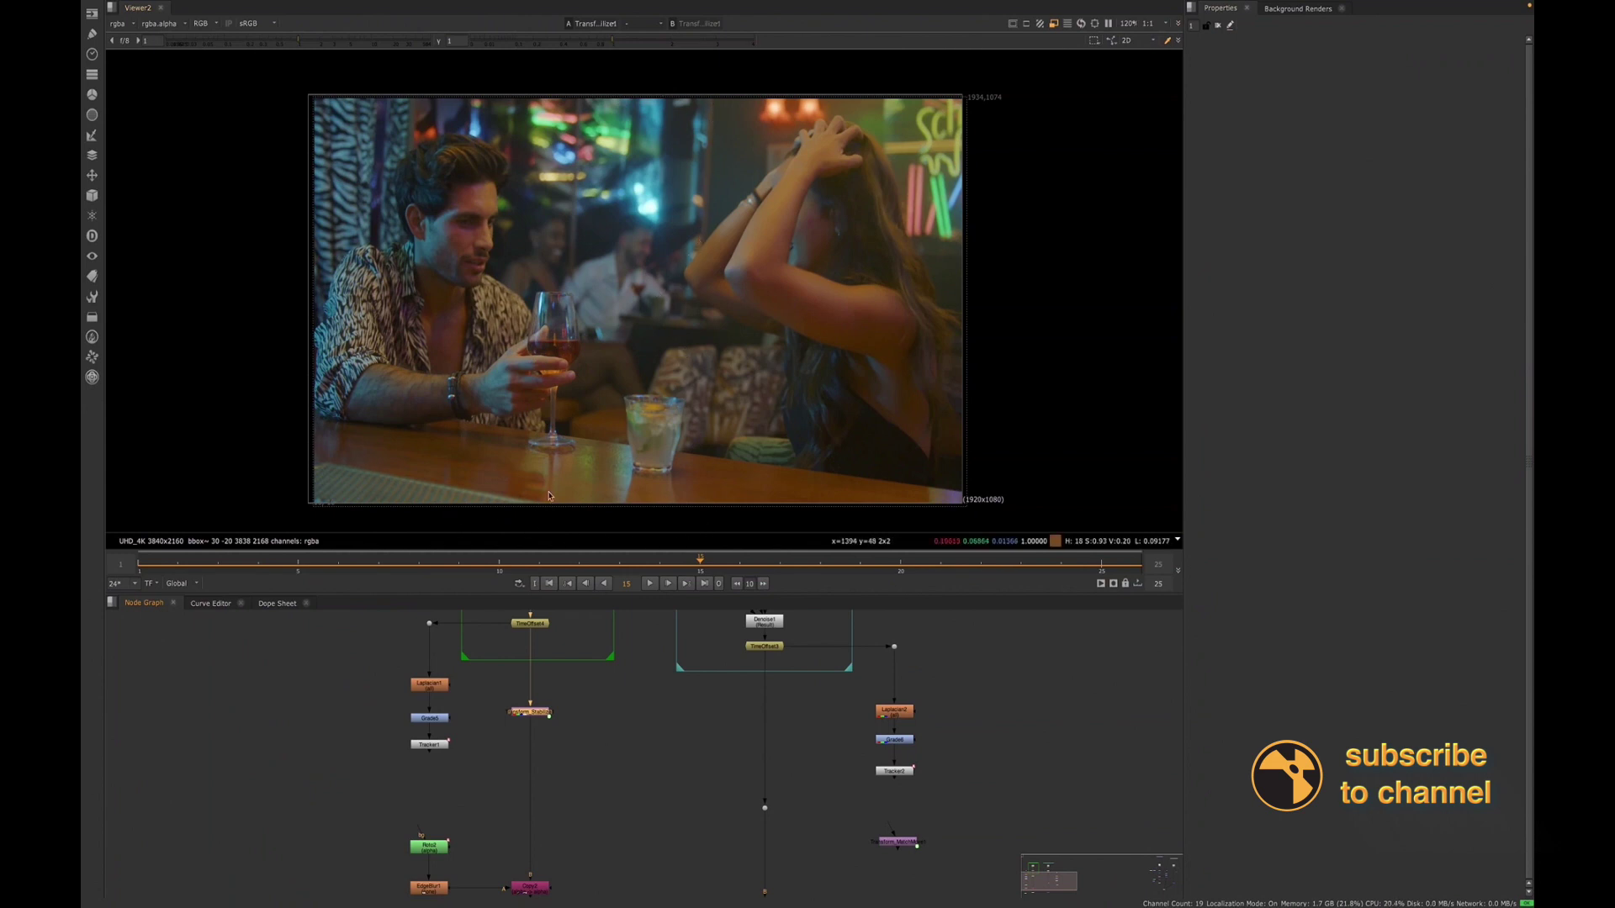
Replay the stabilized Plate B and scrub through to frame 25 to examine the remaining background movement
{"action": "left_click", "coordinate": [653, 583]}
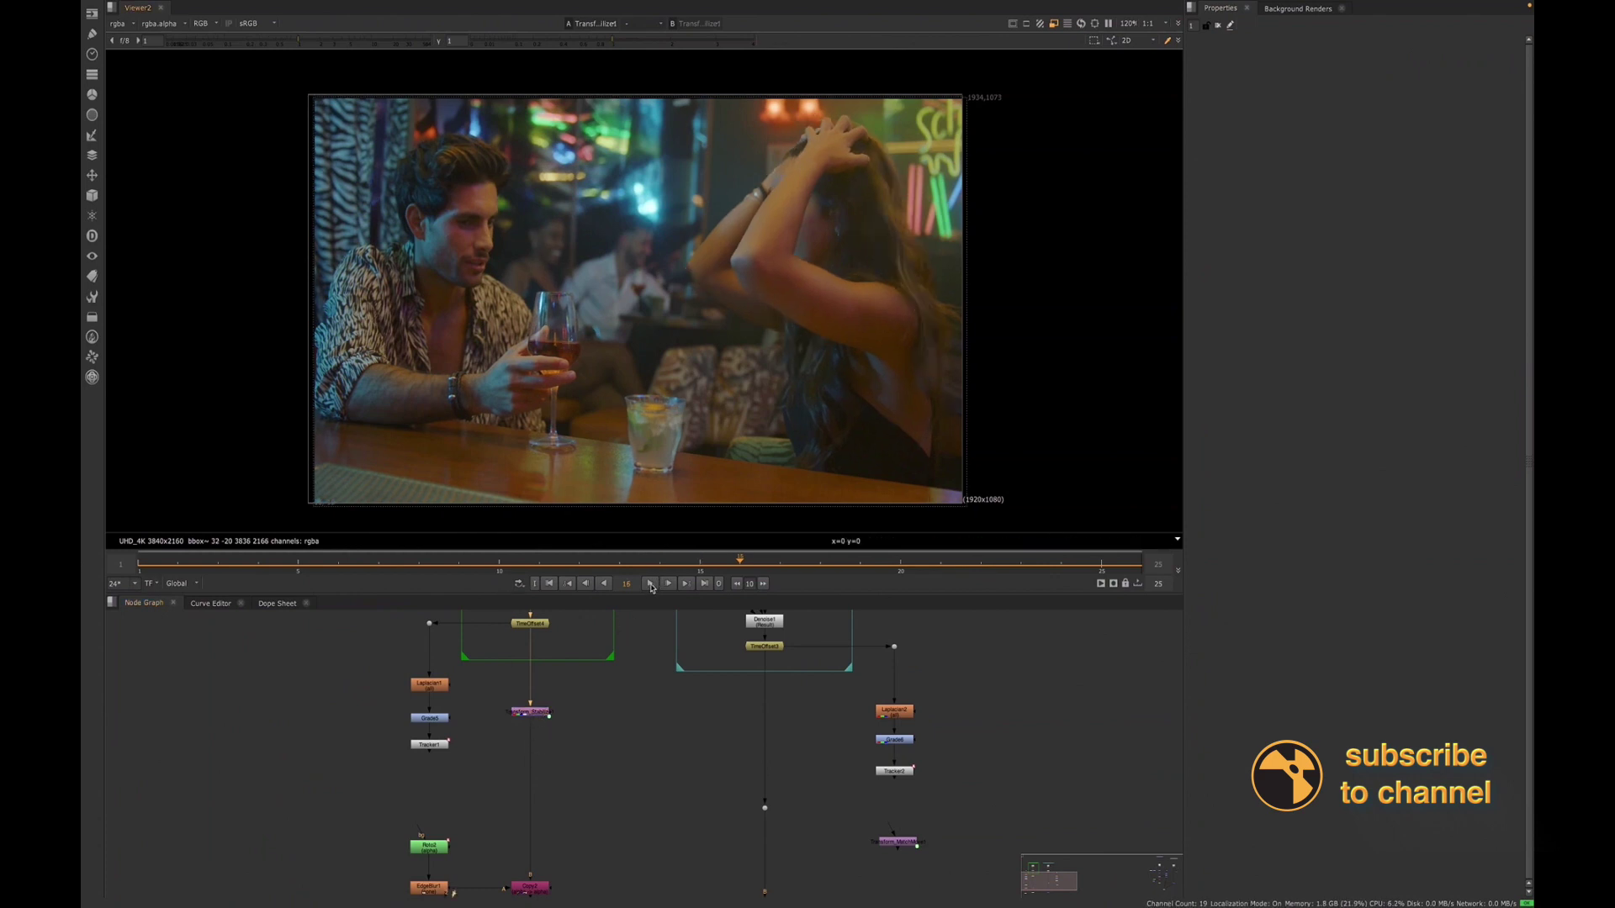
{"action": "left_click", "coordinate": [650, 583]}
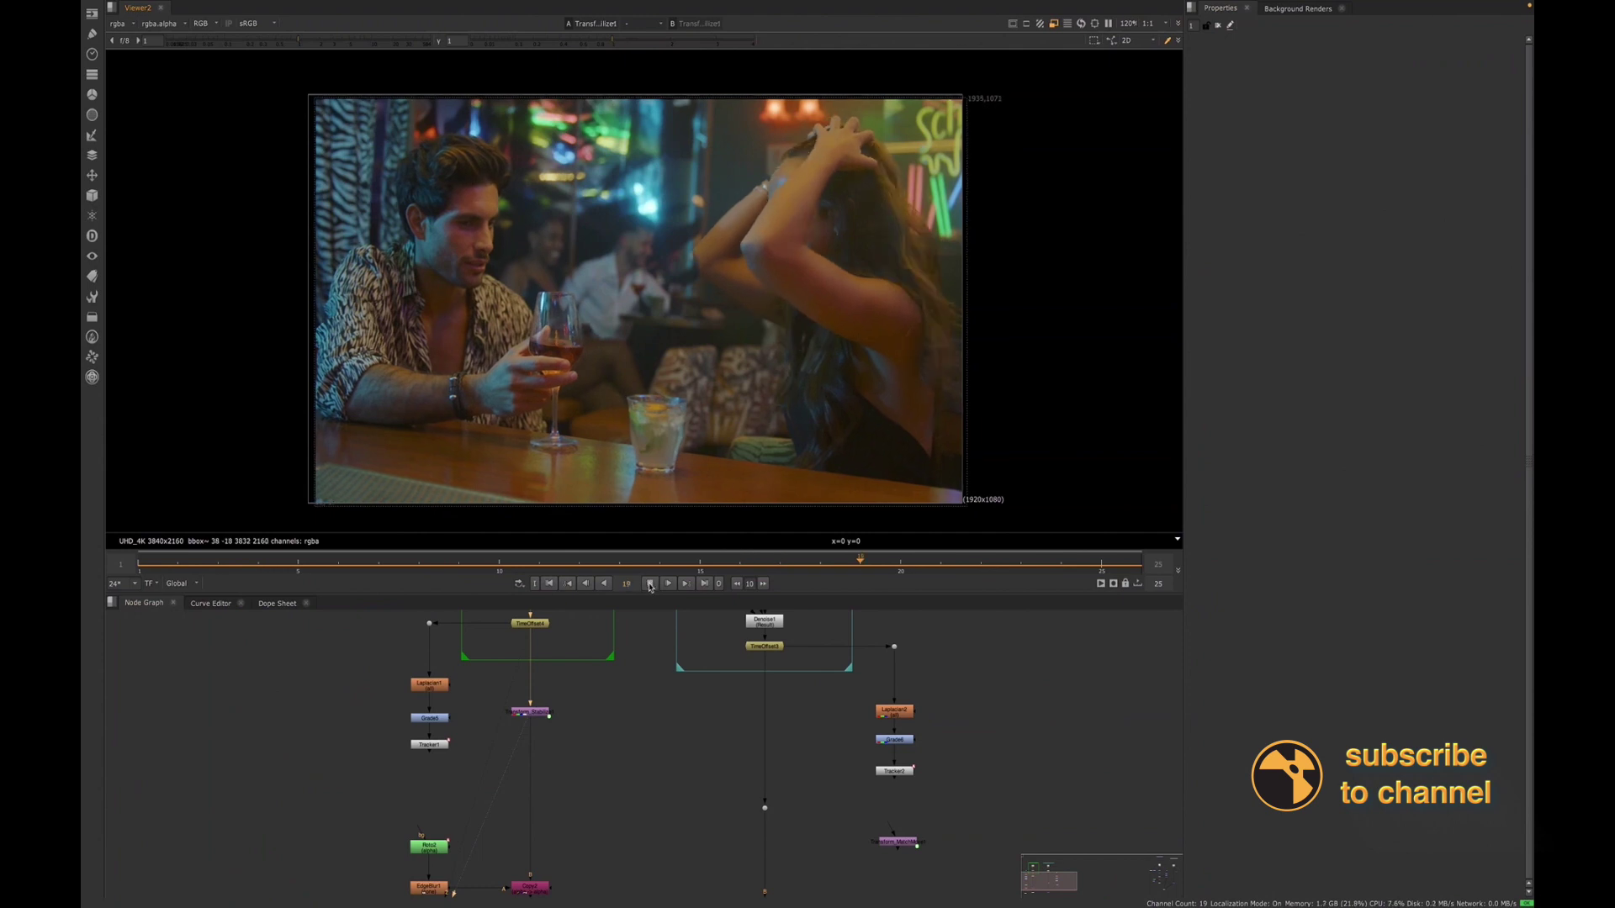
{"action": "left_click", "coordinate": [650, 583]}
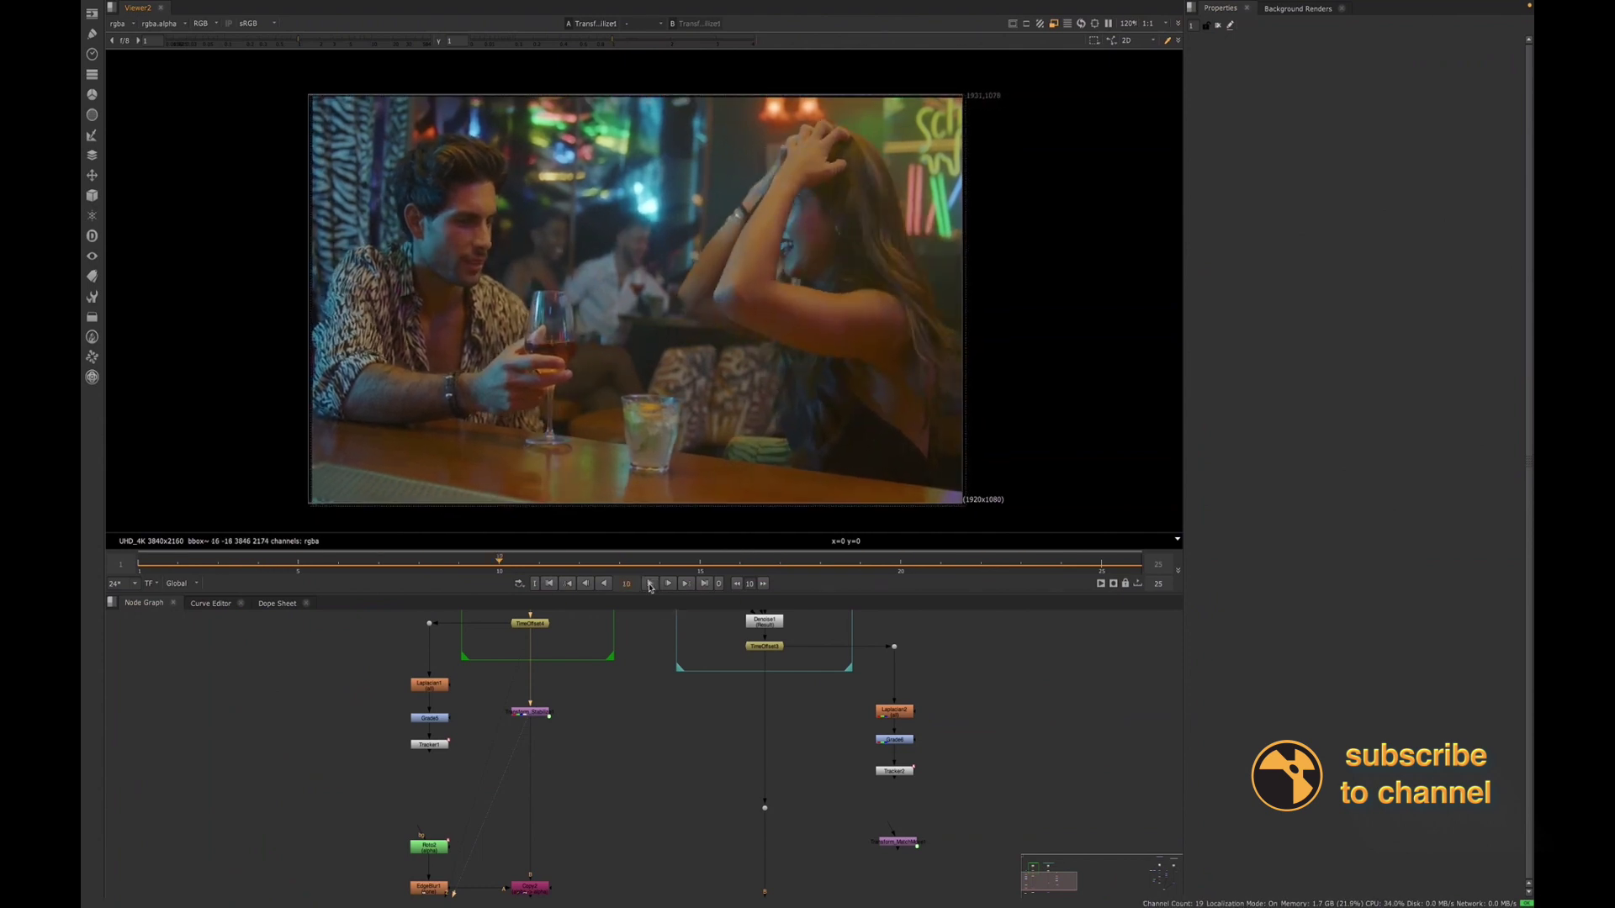
{"action": "left_click_drag", "start_coordinate": [479, 565], "coordinate": [1093, 563]}
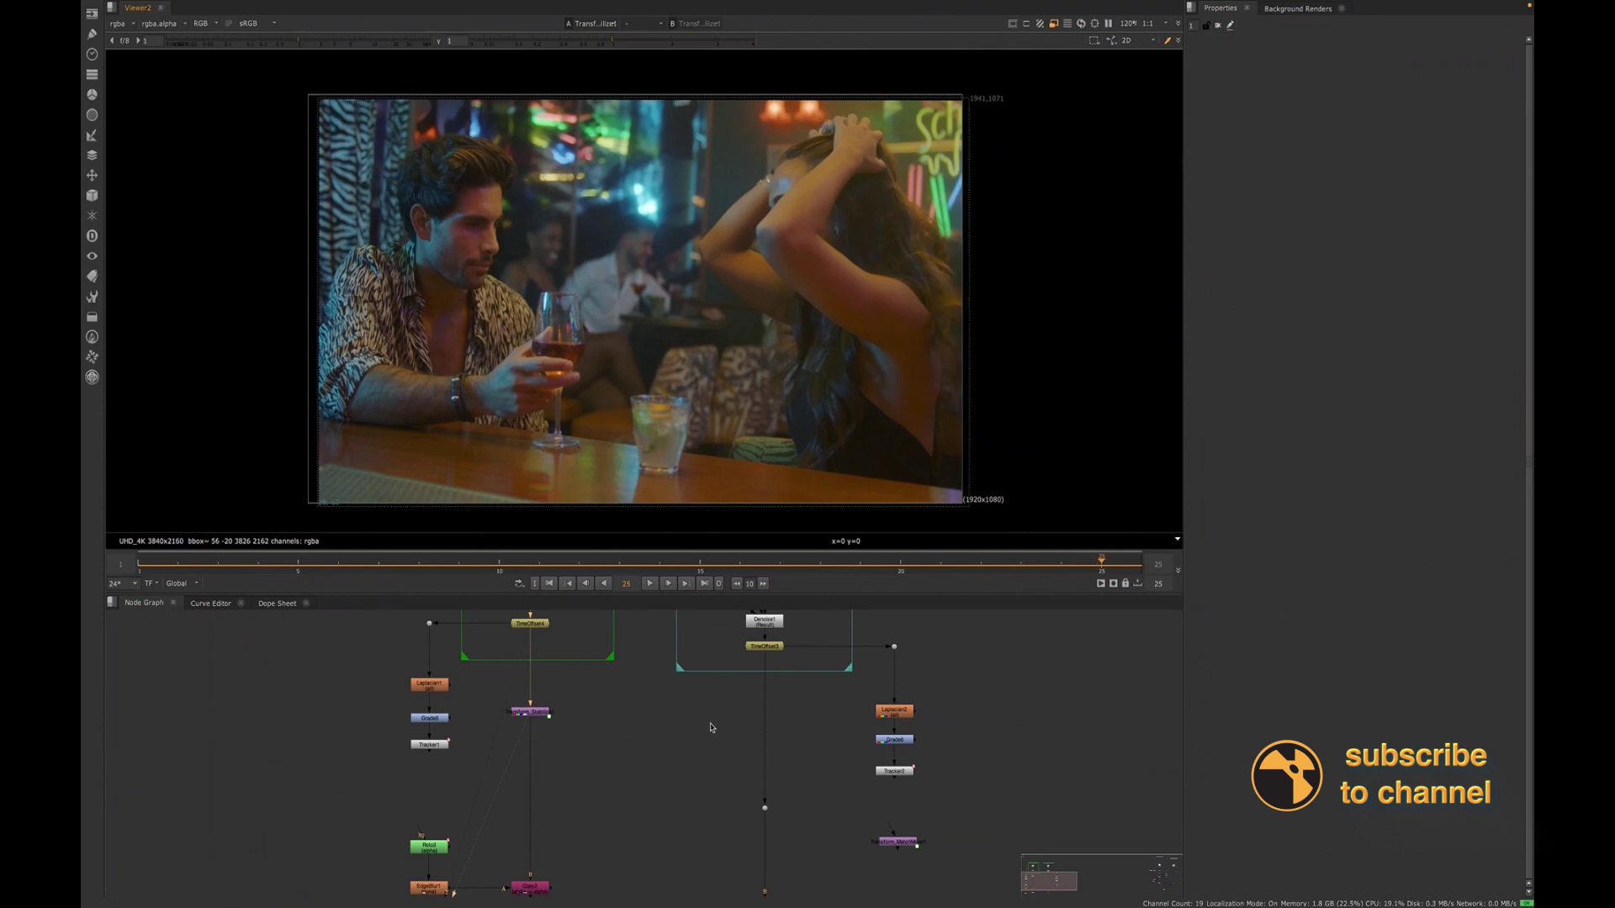
View Plate A's TimeOffset output and play it back to examine the plate's camera movement
{"action": "left_click", "coordinate": [763, 648]}
{"action": "key", "text": "1"}
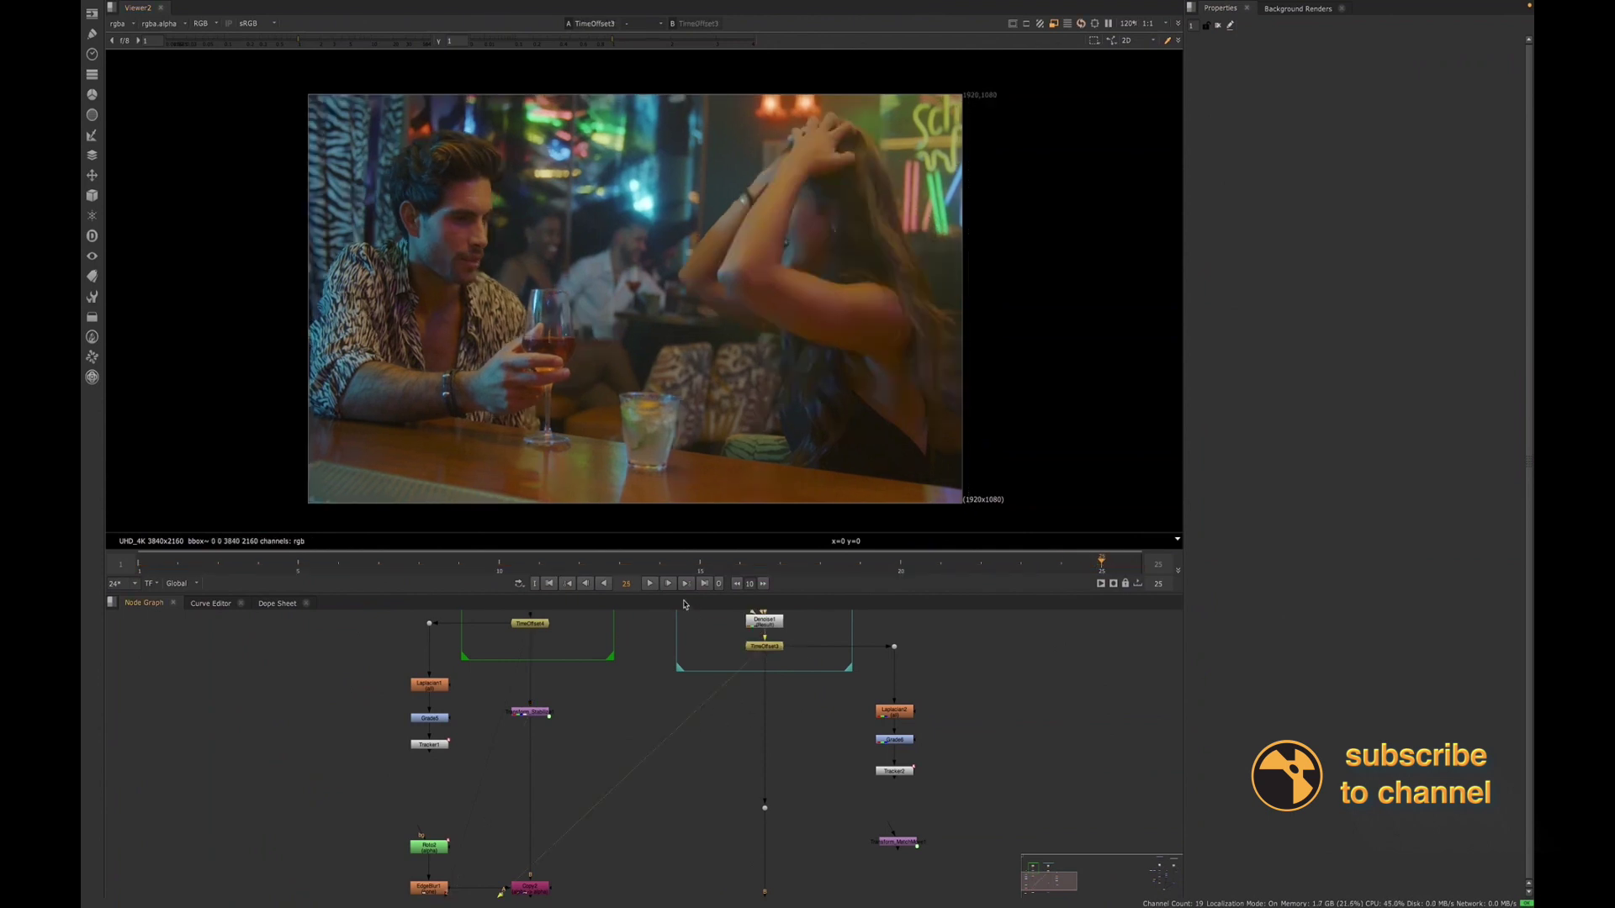
{"action": "left_click", "coordinate": [648, 586]}
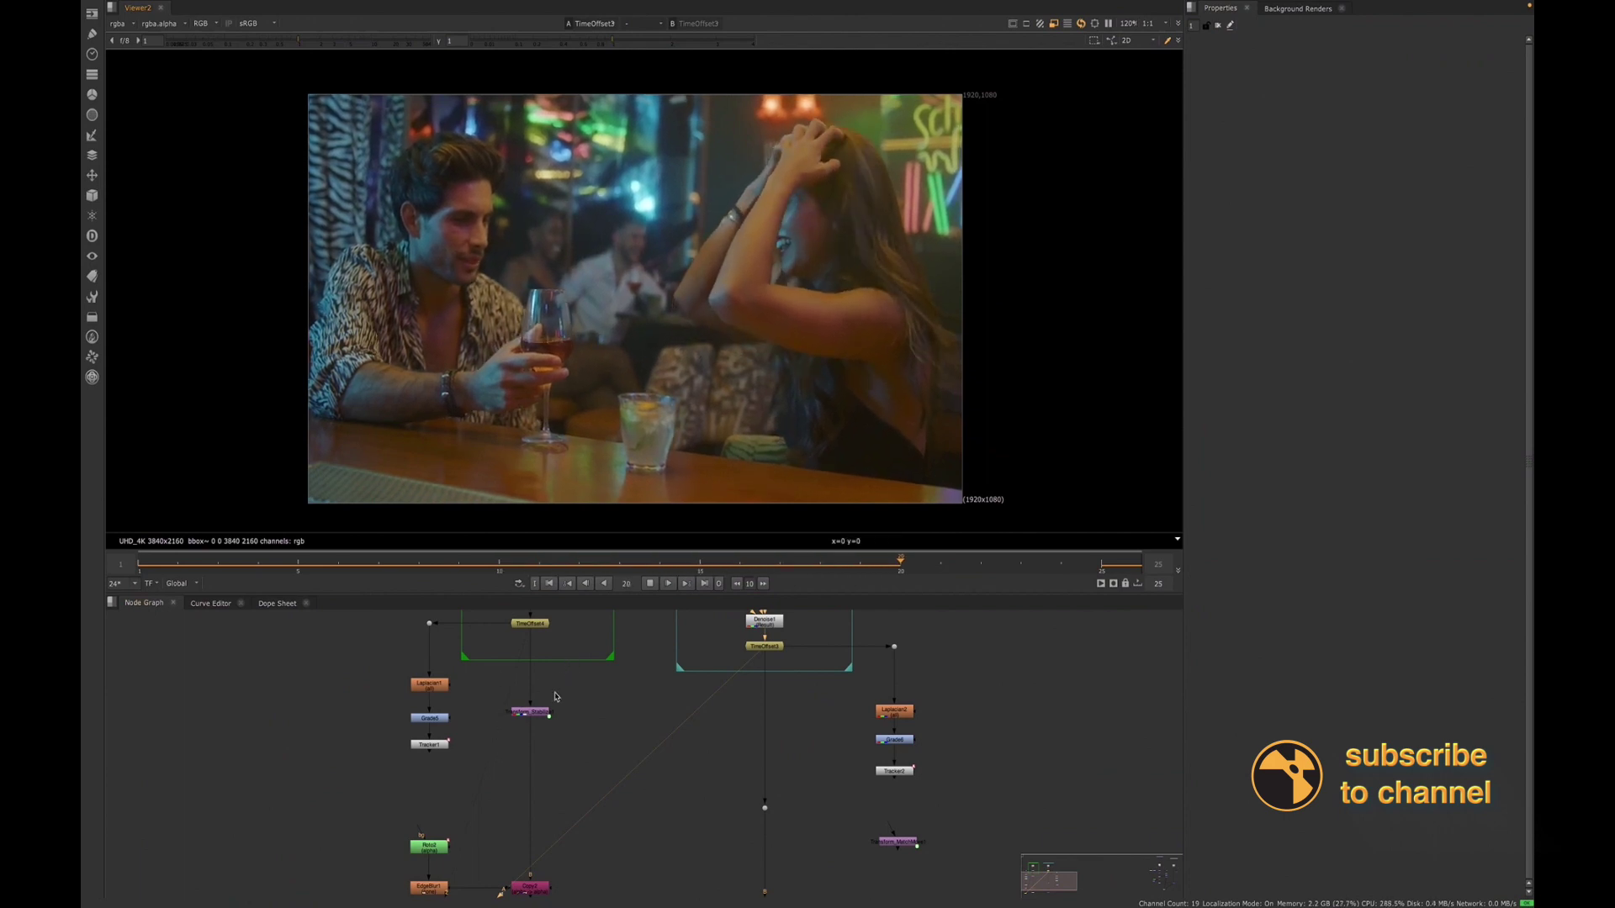
{"action": "left_click", "coordinate": [620, 563]}
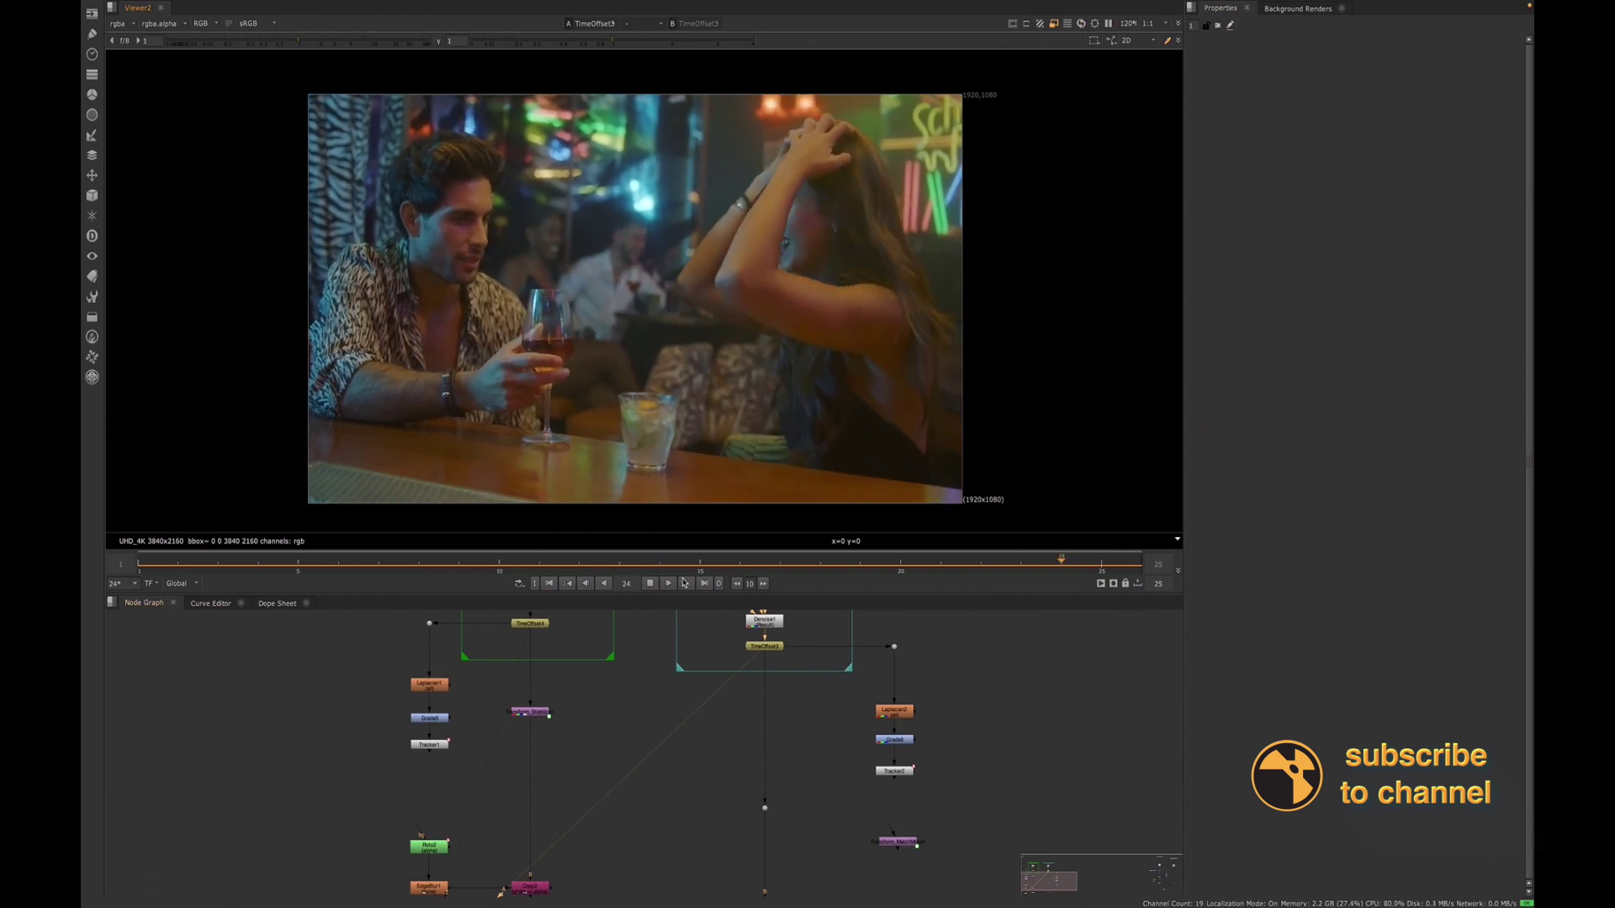
{"action": "left_click", "coordinate": [651, 584]}
{"action": "left_click", "coordinate": [650, 584]}
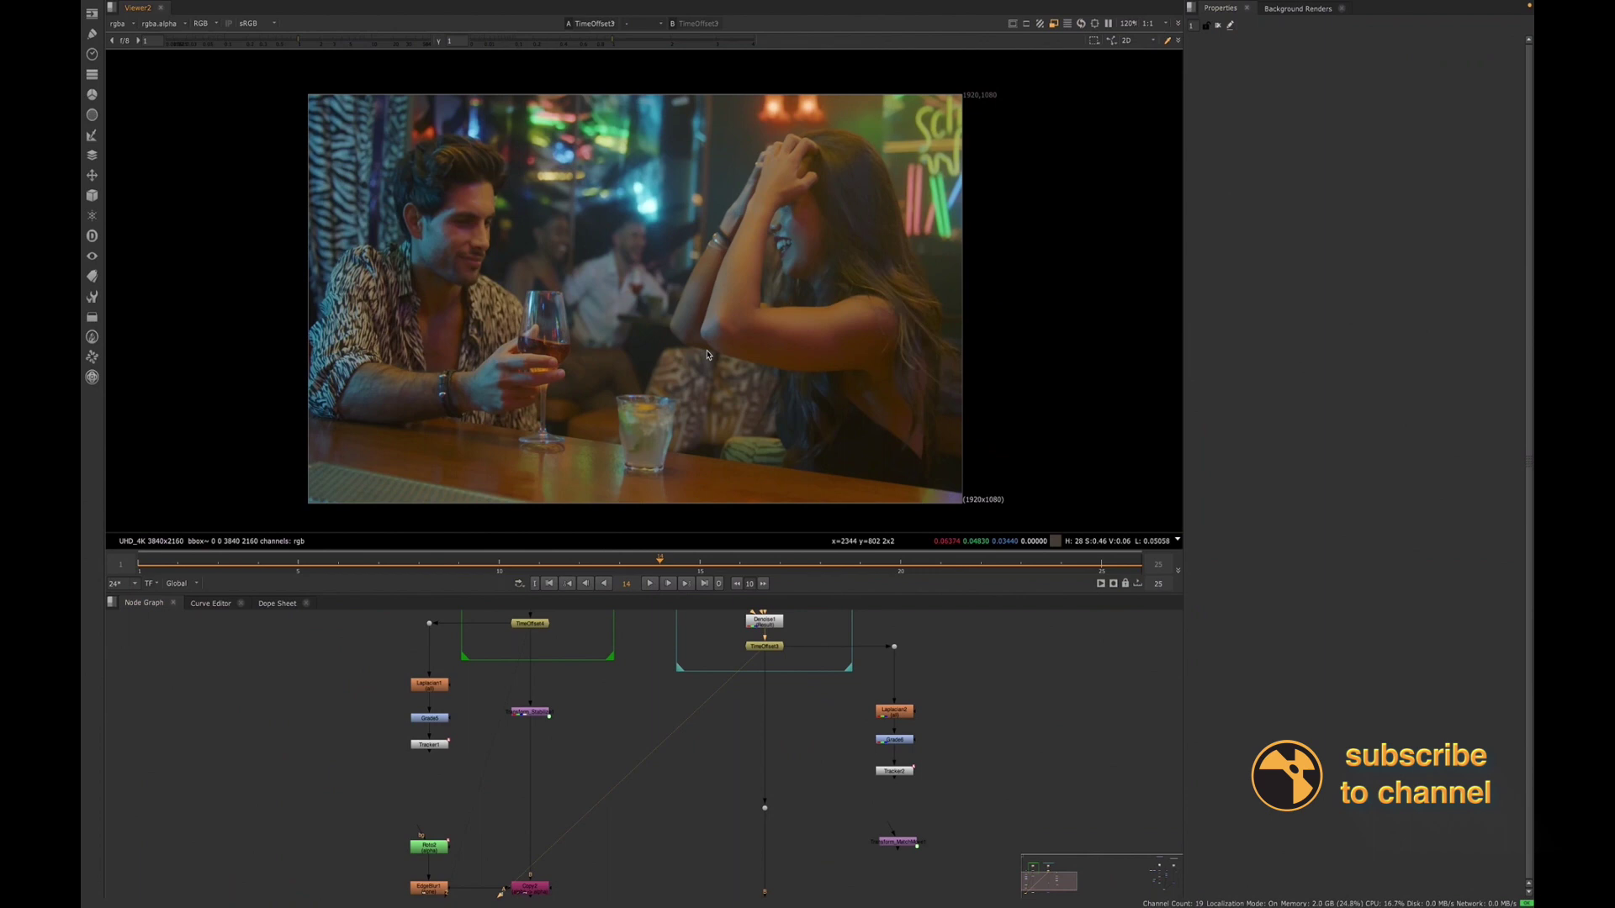
View the stabilized Plate B and delete the existing Bezier1 shape from the Roto2 node
{"action": "left_click", "coordinate": [531, 713]}
{"action": "key", "text": "1"}
{"action": "middle_click_drag", "start_coordinate": [470, 856], "coordinate": [454, 776]}
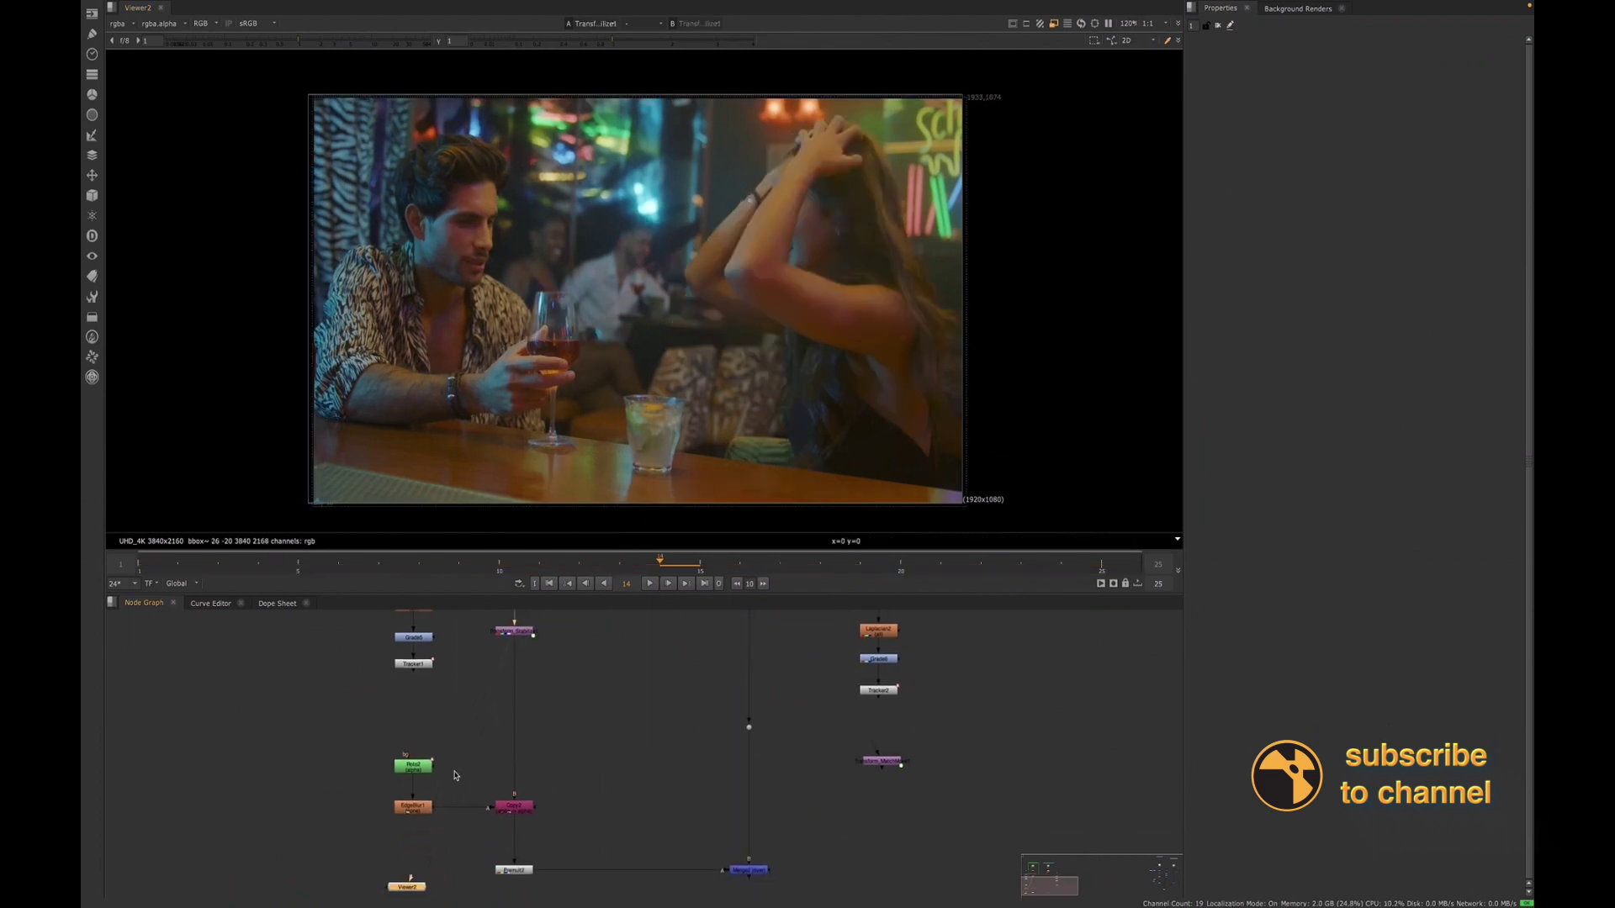
{"action": "double_click", "coordinate": [415, 769]}
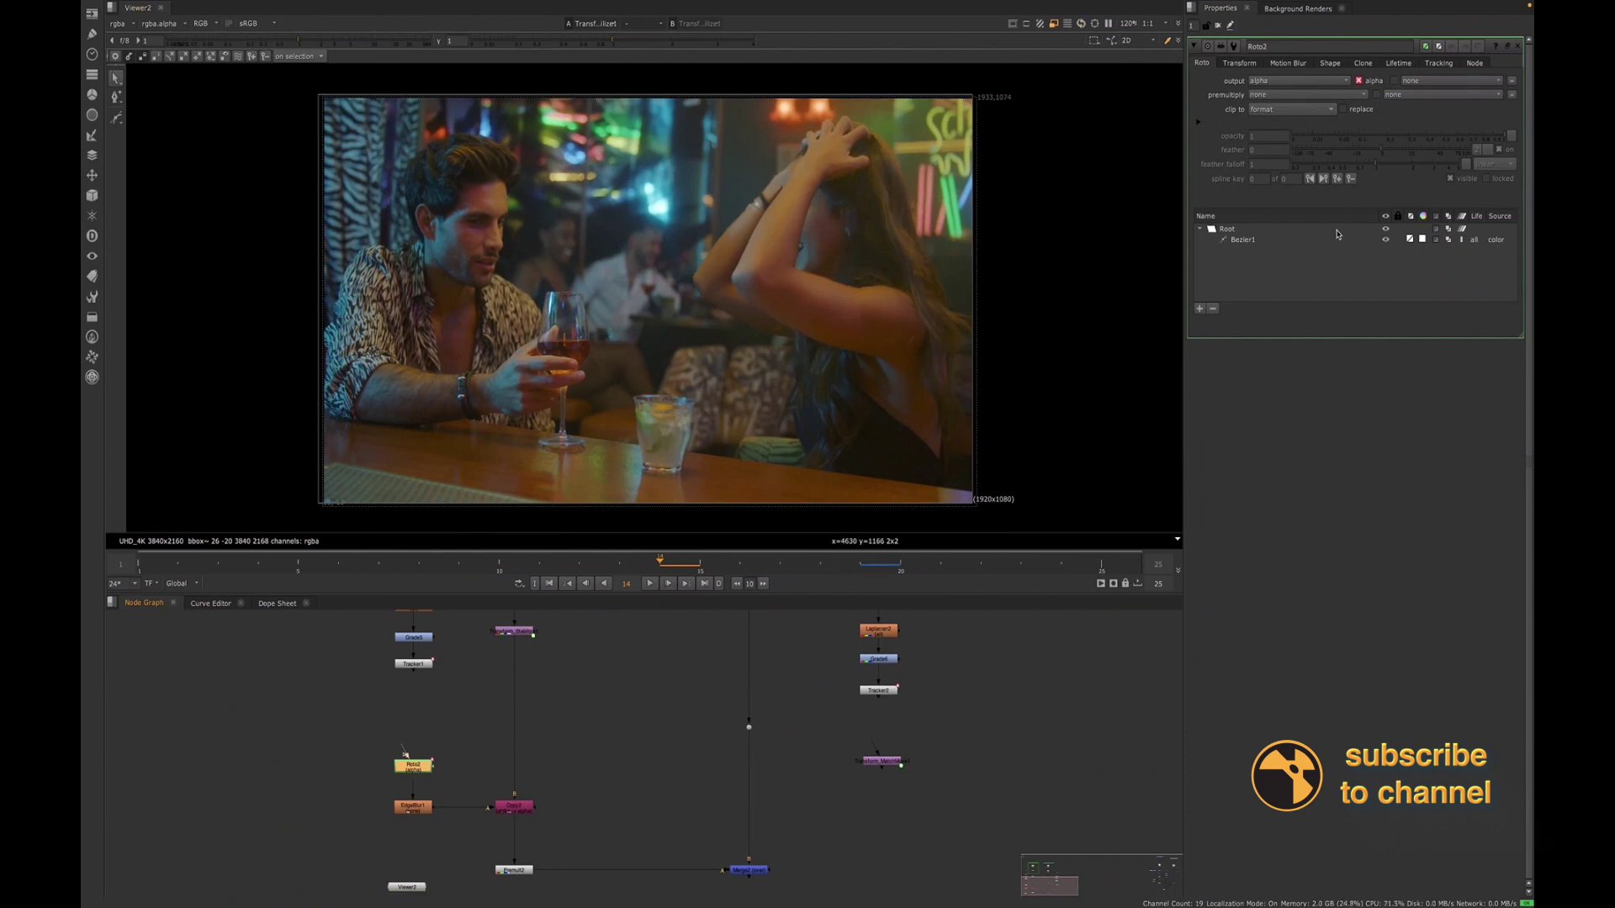
{"action": "left_click", "coordinate": [1256, 241]}
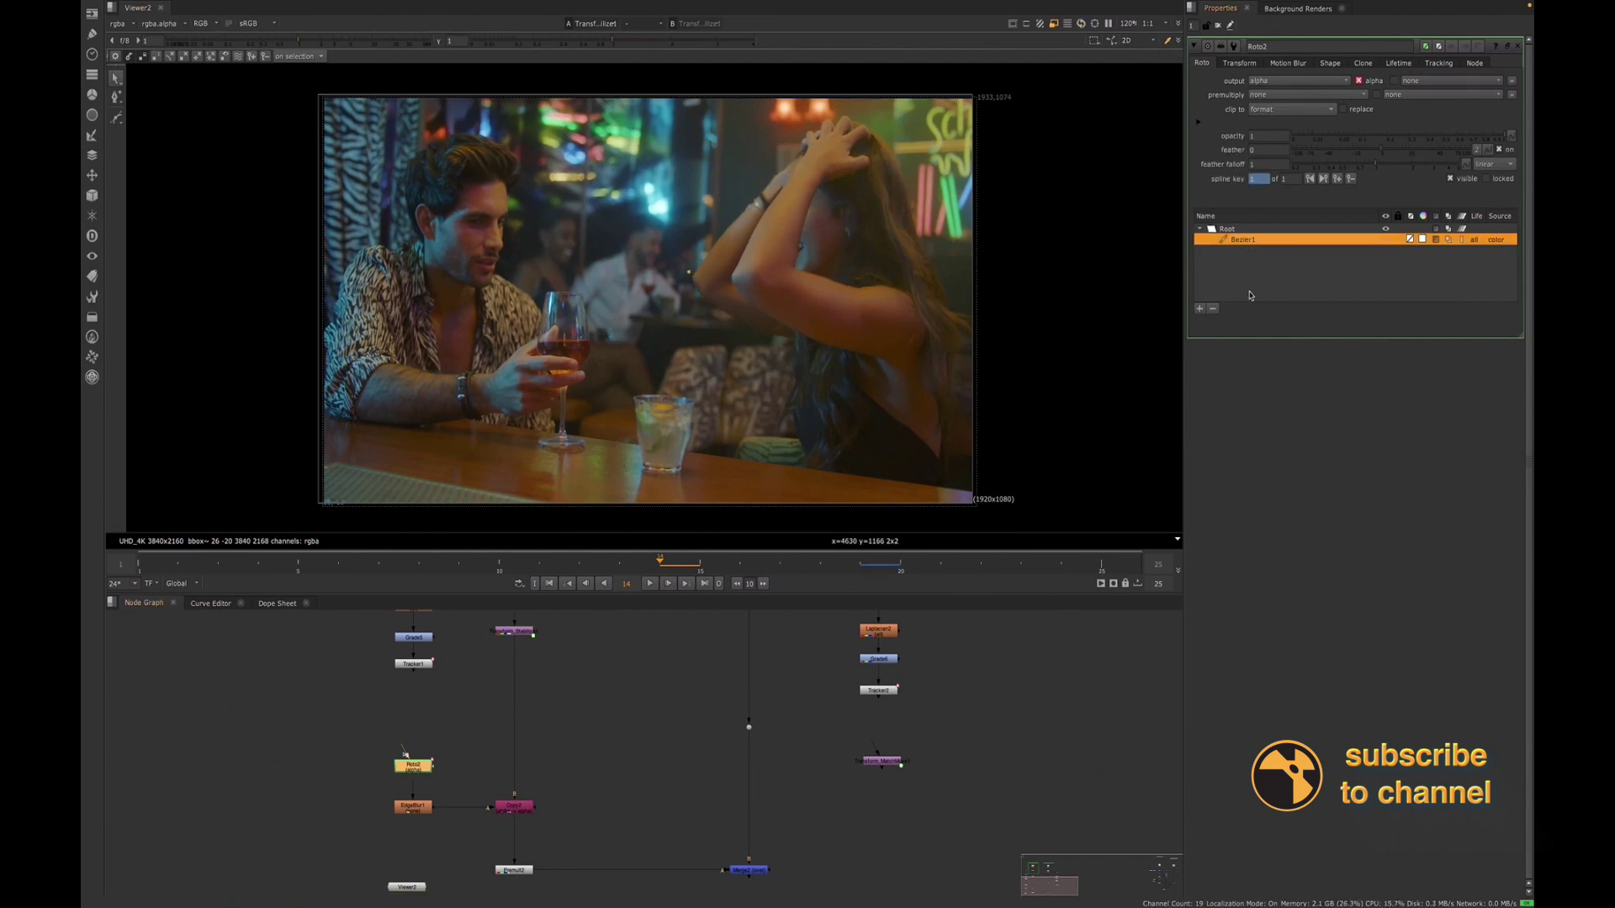
{"action": "left_click", "coordinate": [1213, 311]}
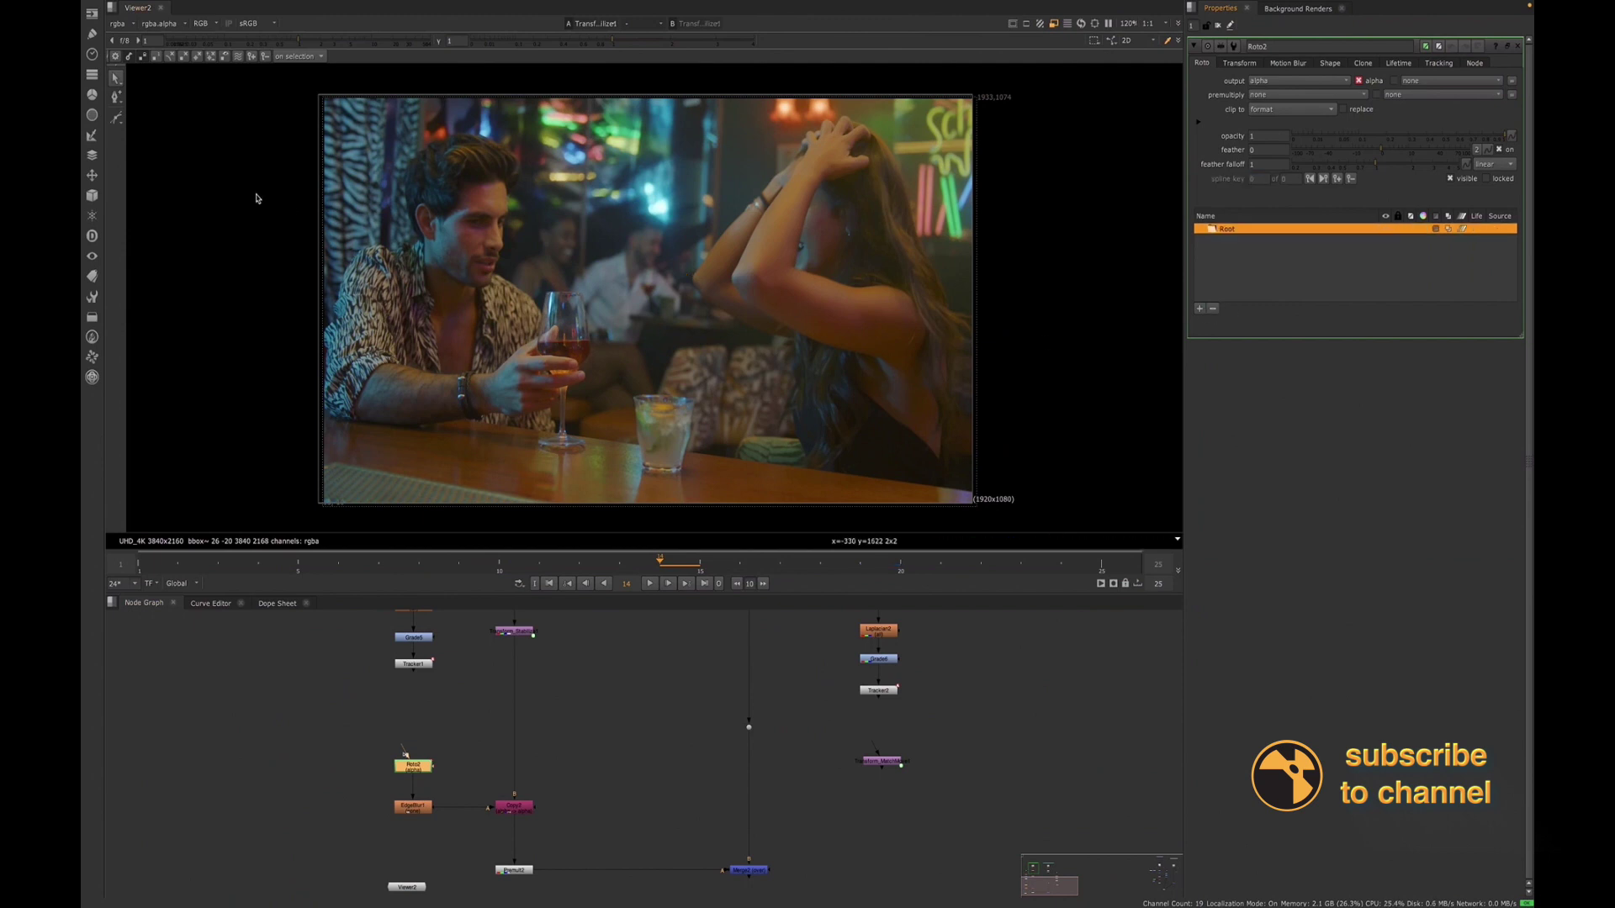
Draw a closed Bezier roto shape around the man and both glasses, running between the two people and extending beyond the frame edges
{"action": "left_click", "coordinate": [116, 120]}
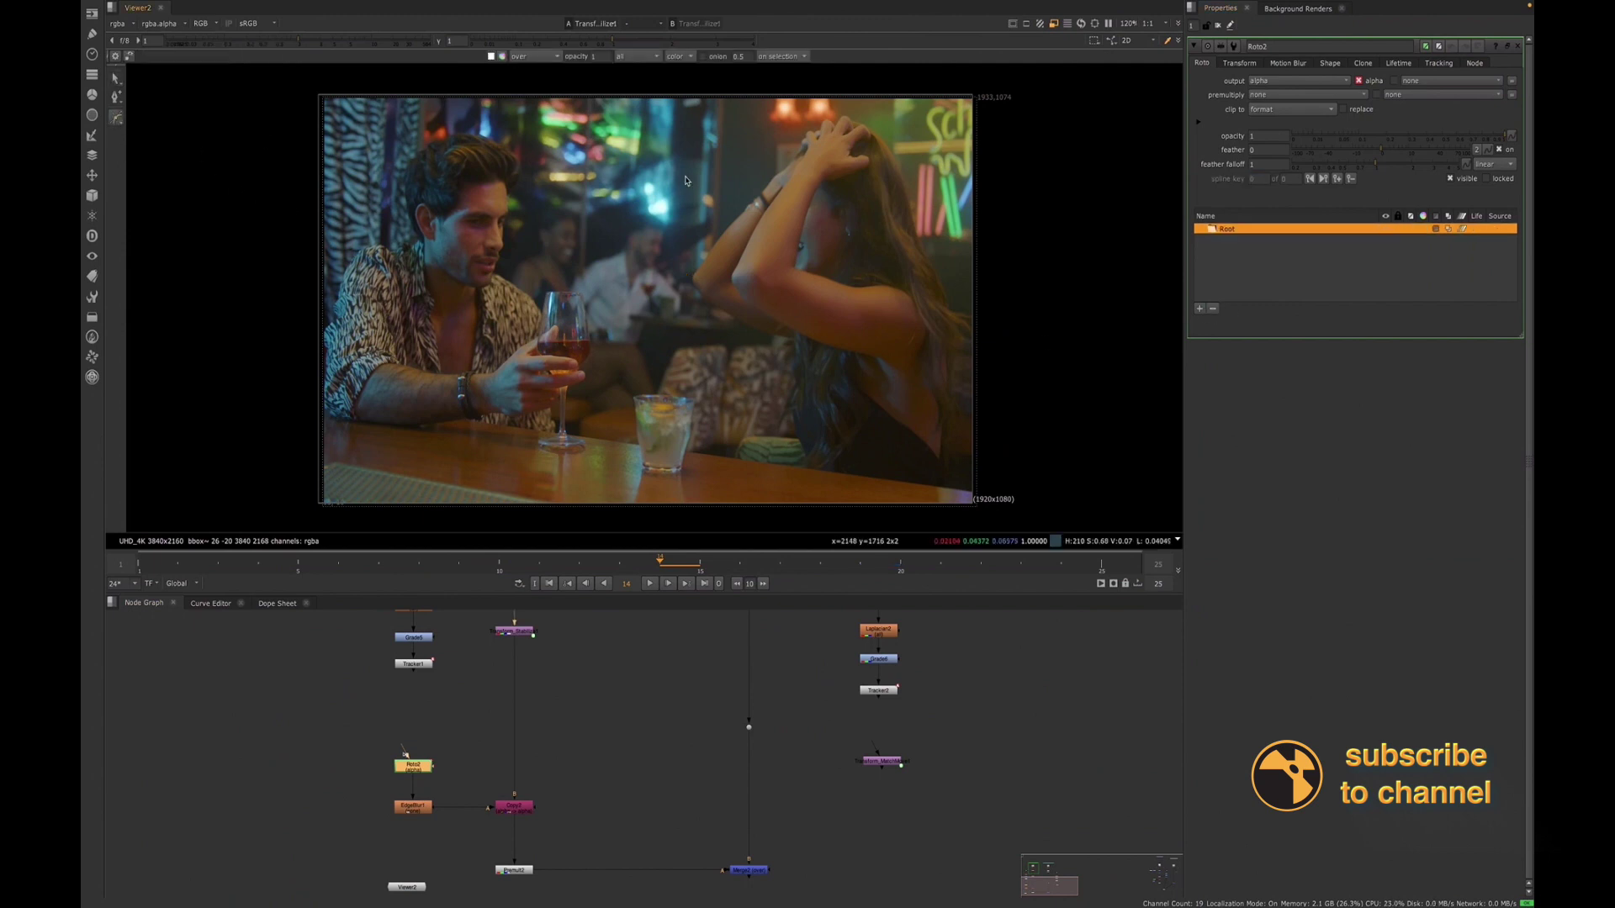
{"action": "left_click", "coordinate": [728, 90]}
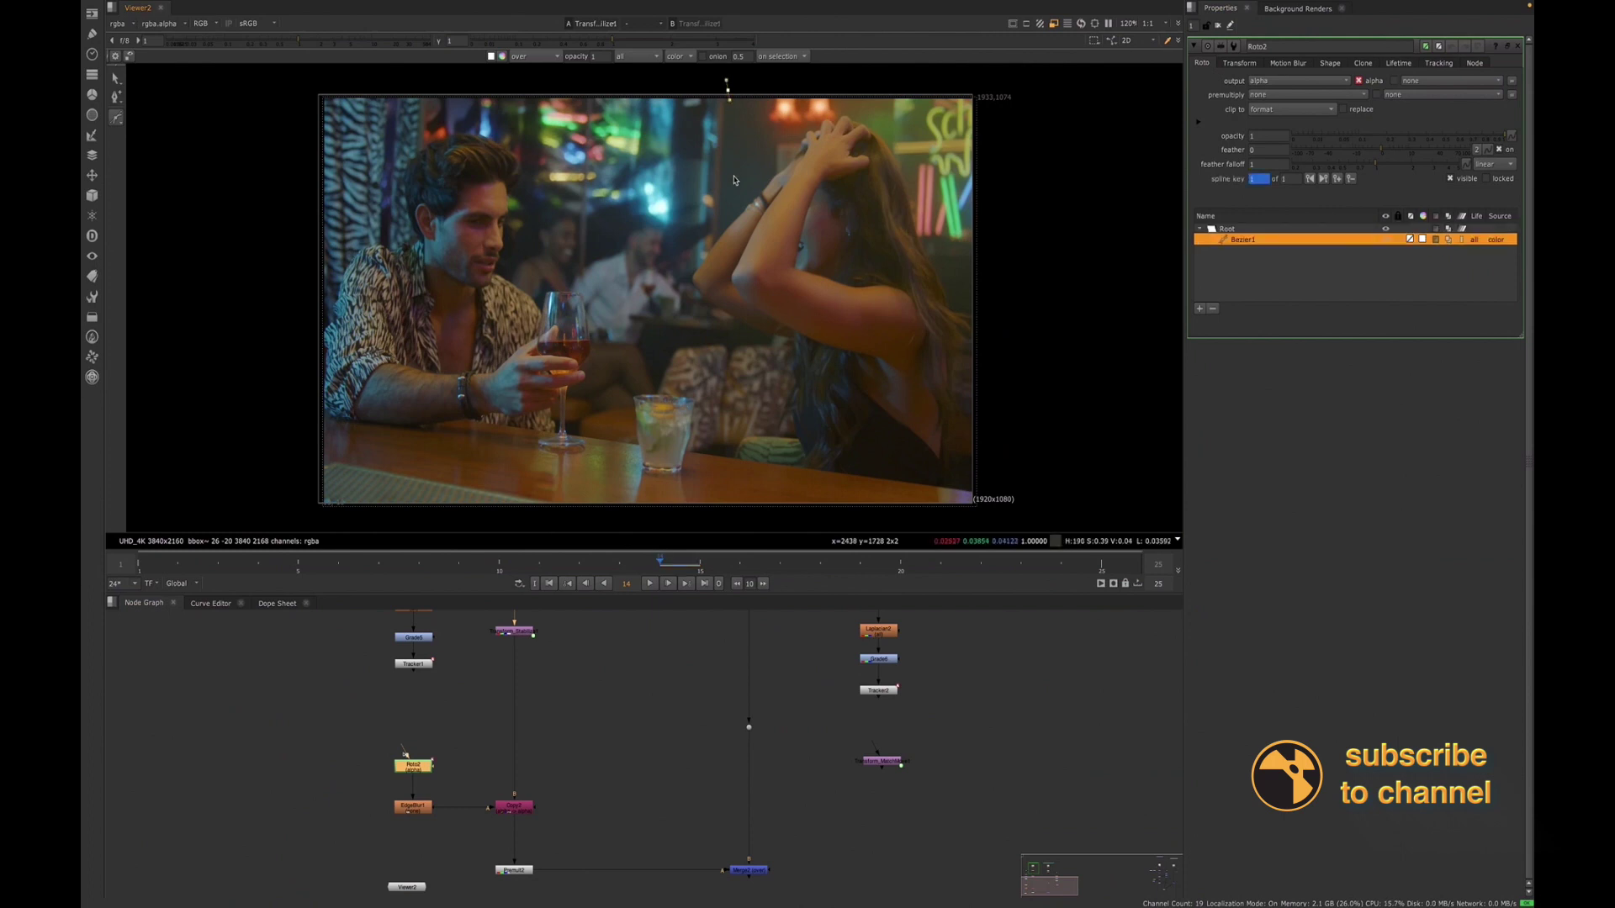
{"action": "left_click_drag", "start_coordinate": [679, 278], "coordinate": [687, 380]}
{"action": "left_click_drag", "start_coordinate": [702, 413], "coordinate": [700, 427]}
{"action": "left_click", "coordinate": [695, 524]}
{"action": "left_click", "coordinate": [281, 512]}
{"action": "middle_click_drag", "start_coordinate": [290, 244], "coordinate": [286, 281]}
{"action": "left_click", "coordinate": [293, 115]}
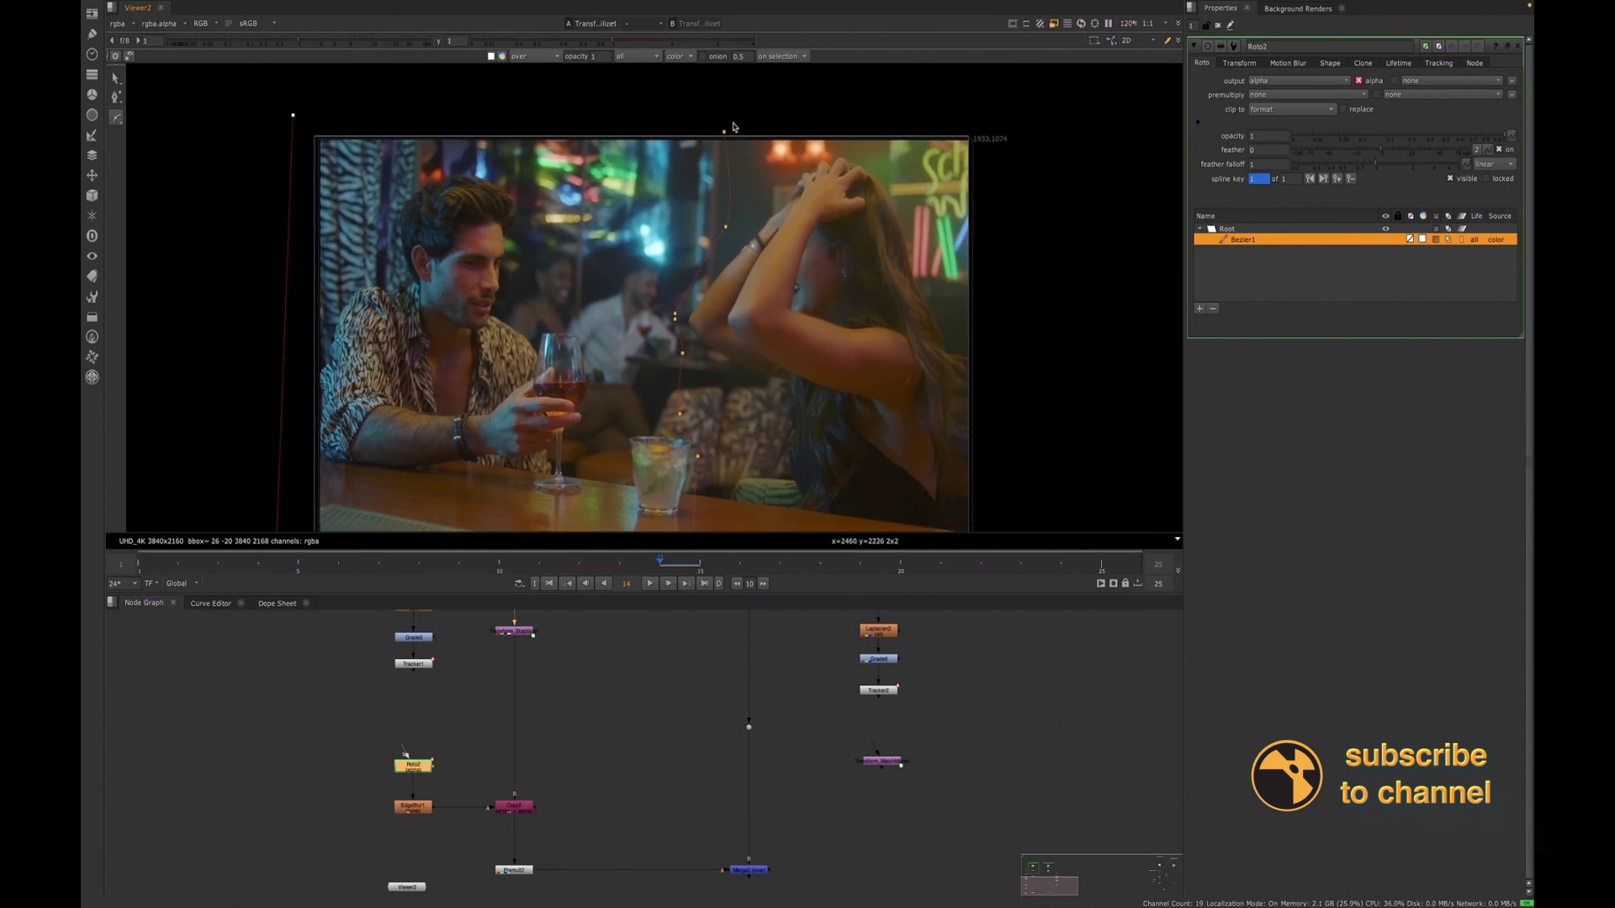
{"action": "left_click", "coordinate": [722, 134]}
{"action": "middle_click_drag", "start_coordinate": [591, 427], "coordinate": [589, 337]}
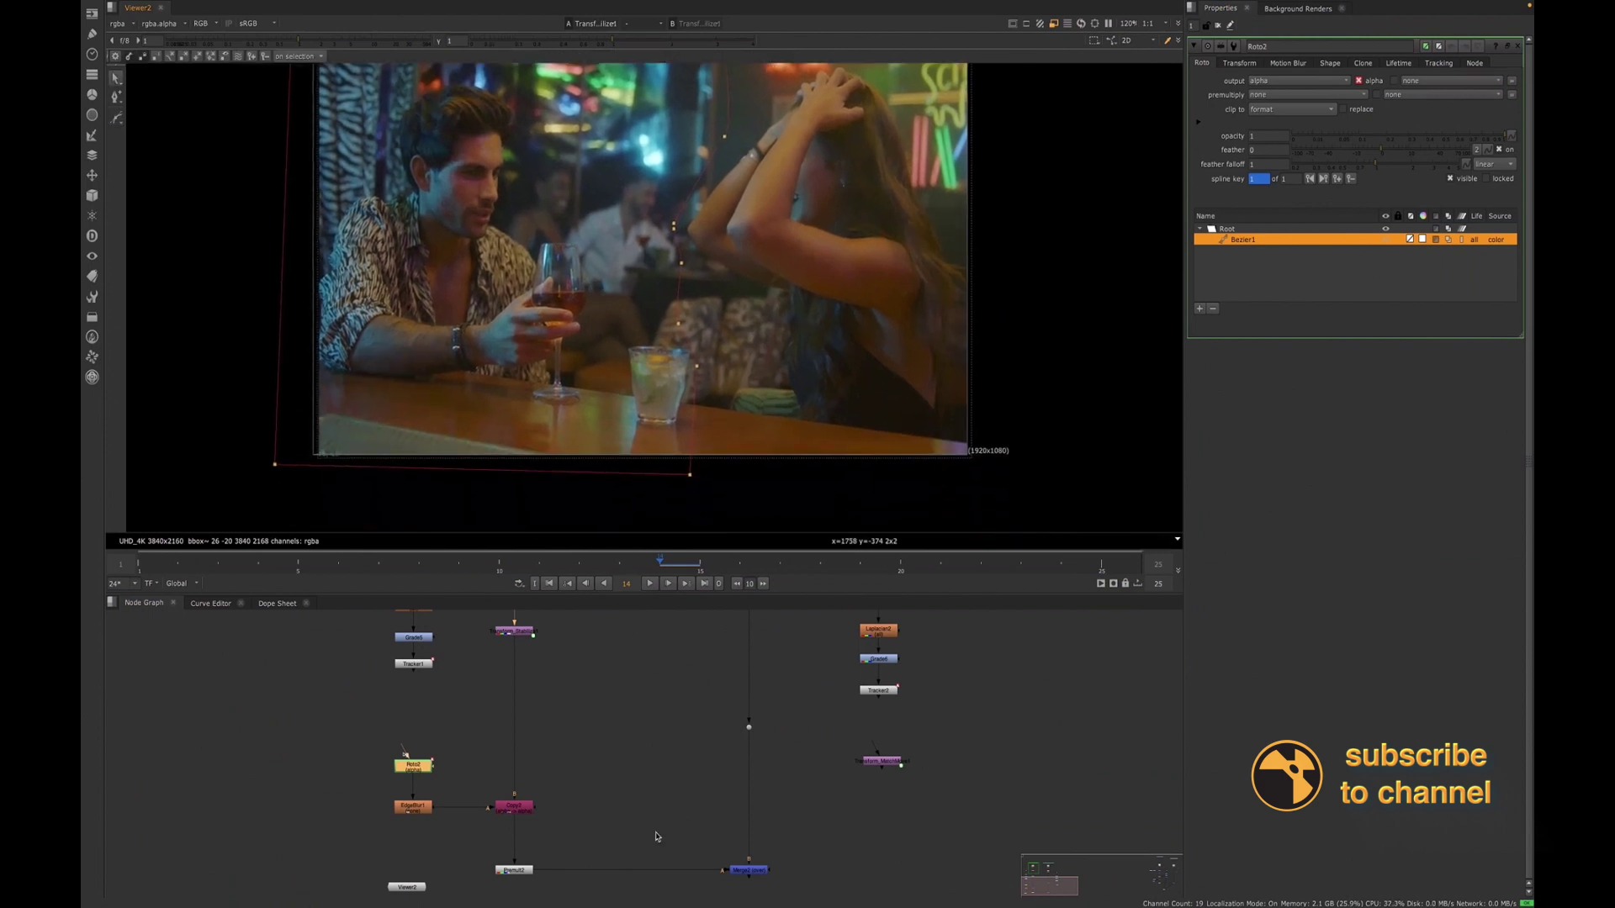
Insert the match-move Transform between Premult2 and the Merge, view the Merge2 output, and close the open properties panels
{"action": "left_click_drag", "start_coordinate": [879, 762], "coordinate": [649, 874]}
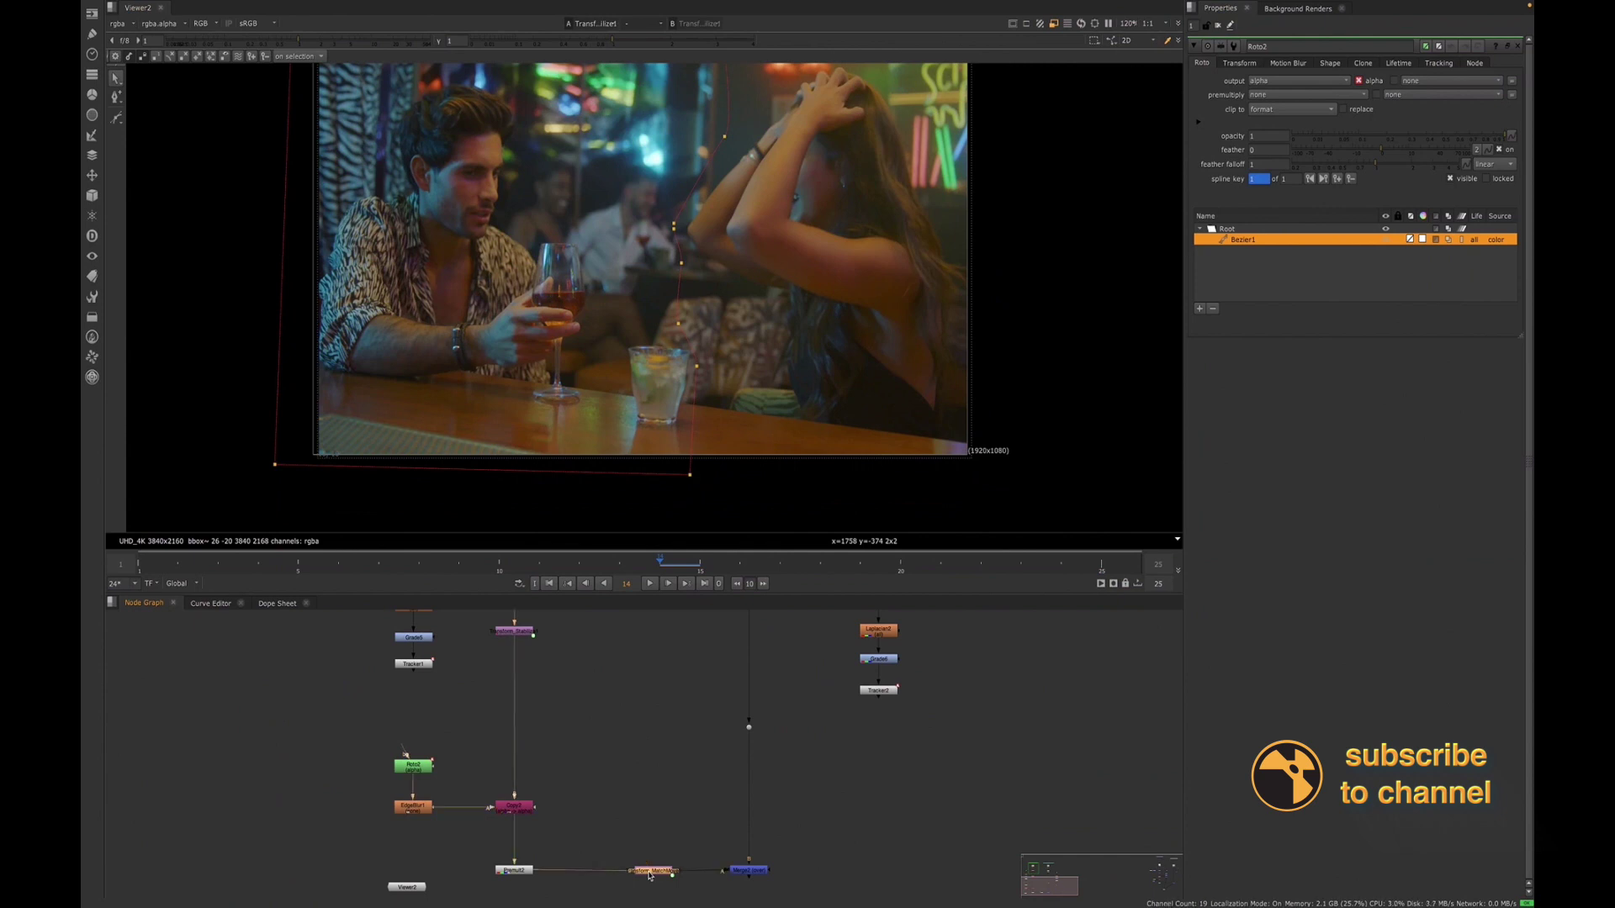
{"action": "left_click_drag", "start_coordinate": [649, 876], "coordinate": [648, 874]}
{"action": "scroll", "coordinate": [686, 881], "scroll_direction": "up", "scroll_amount": 2}
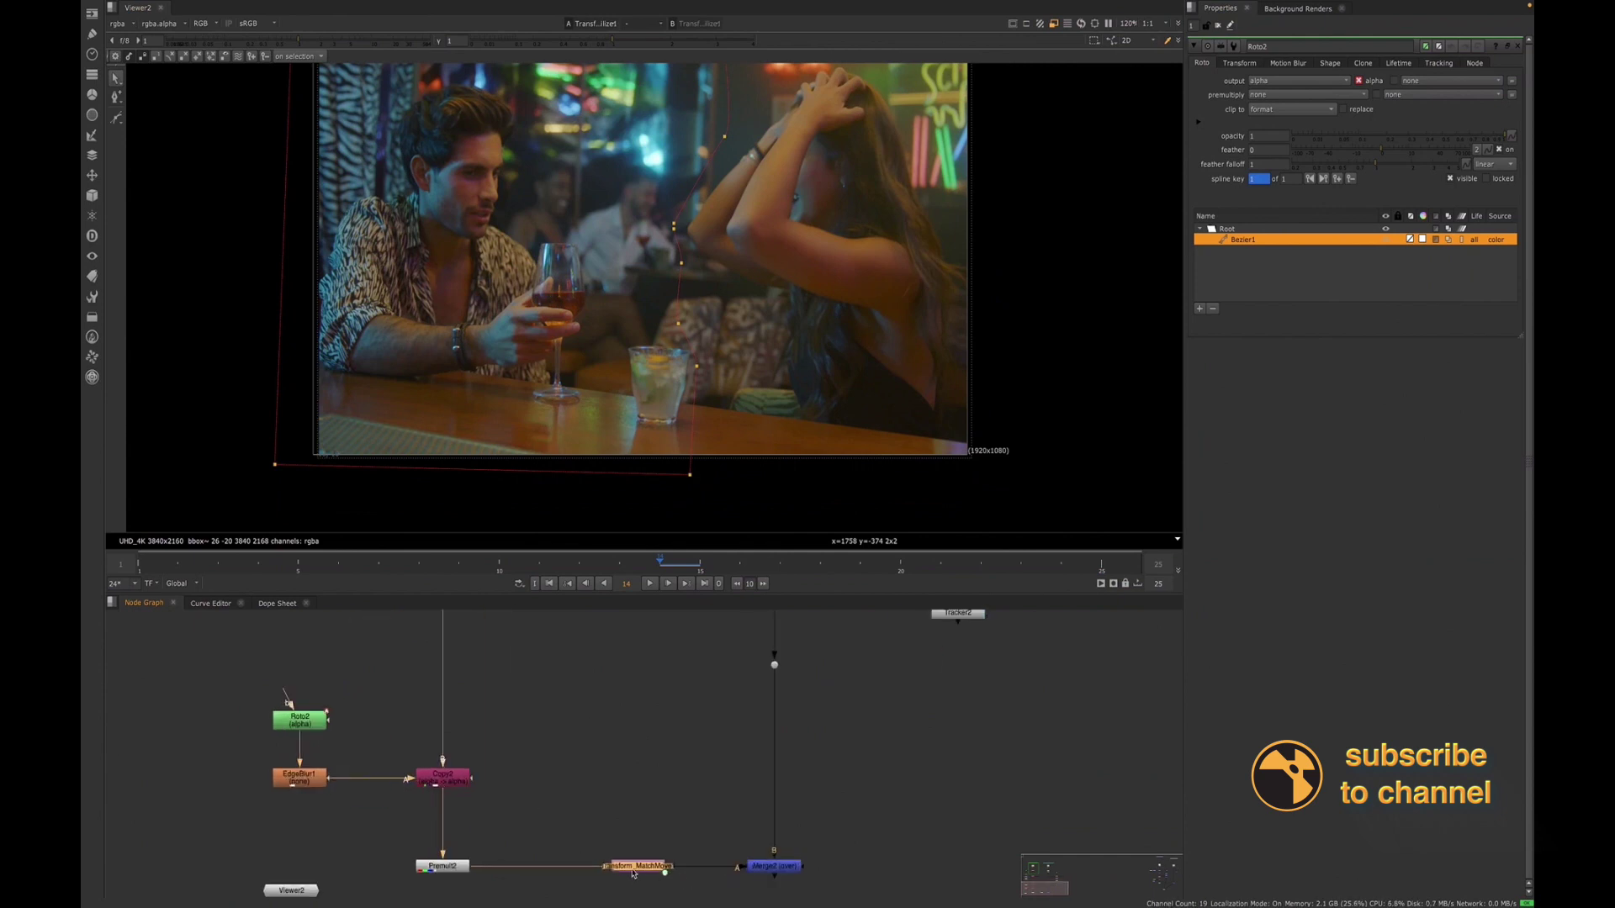
{"action": "left_click", "coordinate": [756, 872]}
{"action": "key", "text": "2"}
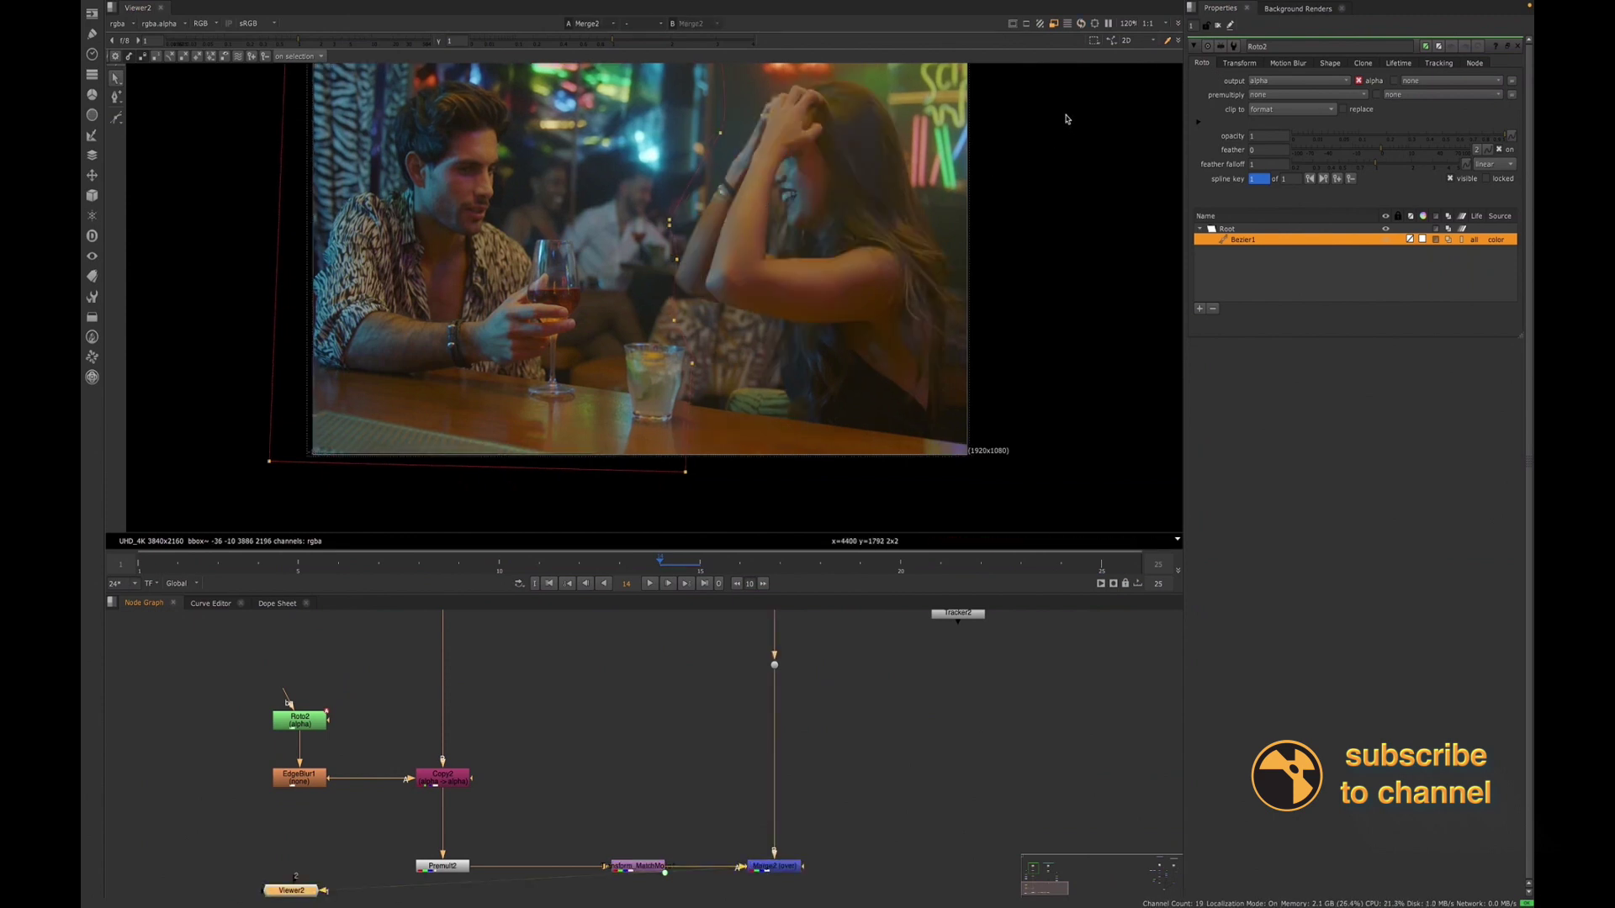
{"action": "left_click", "coordinate": [1216, 28]}
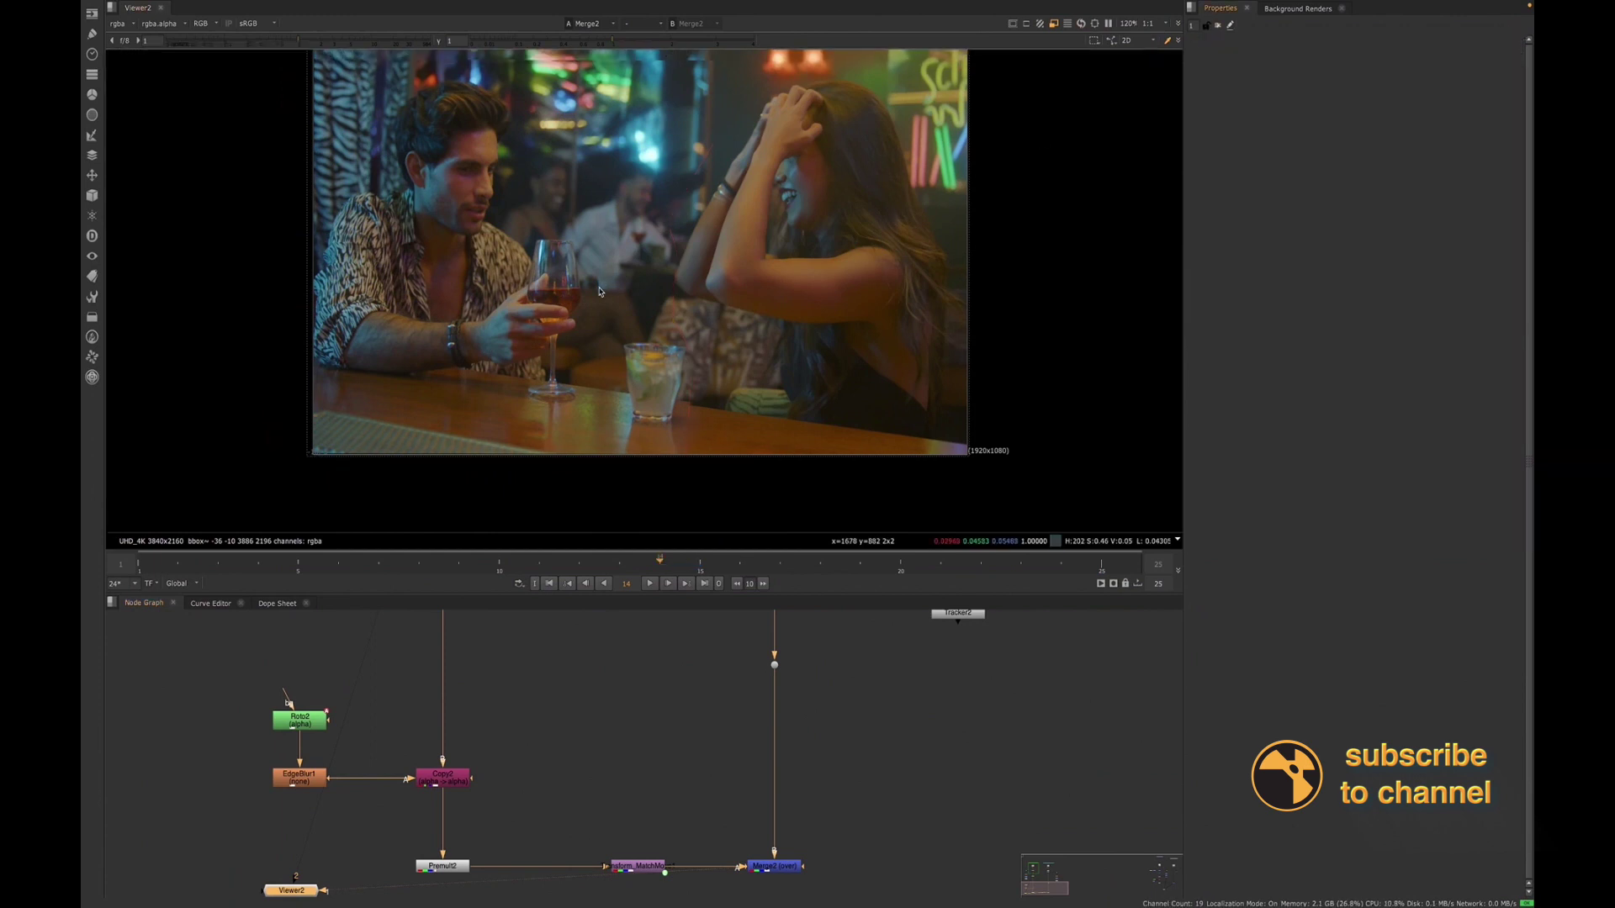
Examine the blend seam in the merged image around the drink glass, the table edge and the upper background
{"action": "scroll", "coordinate": [603, 290], "scroll_direction": "down", "scroll_amount": 2}
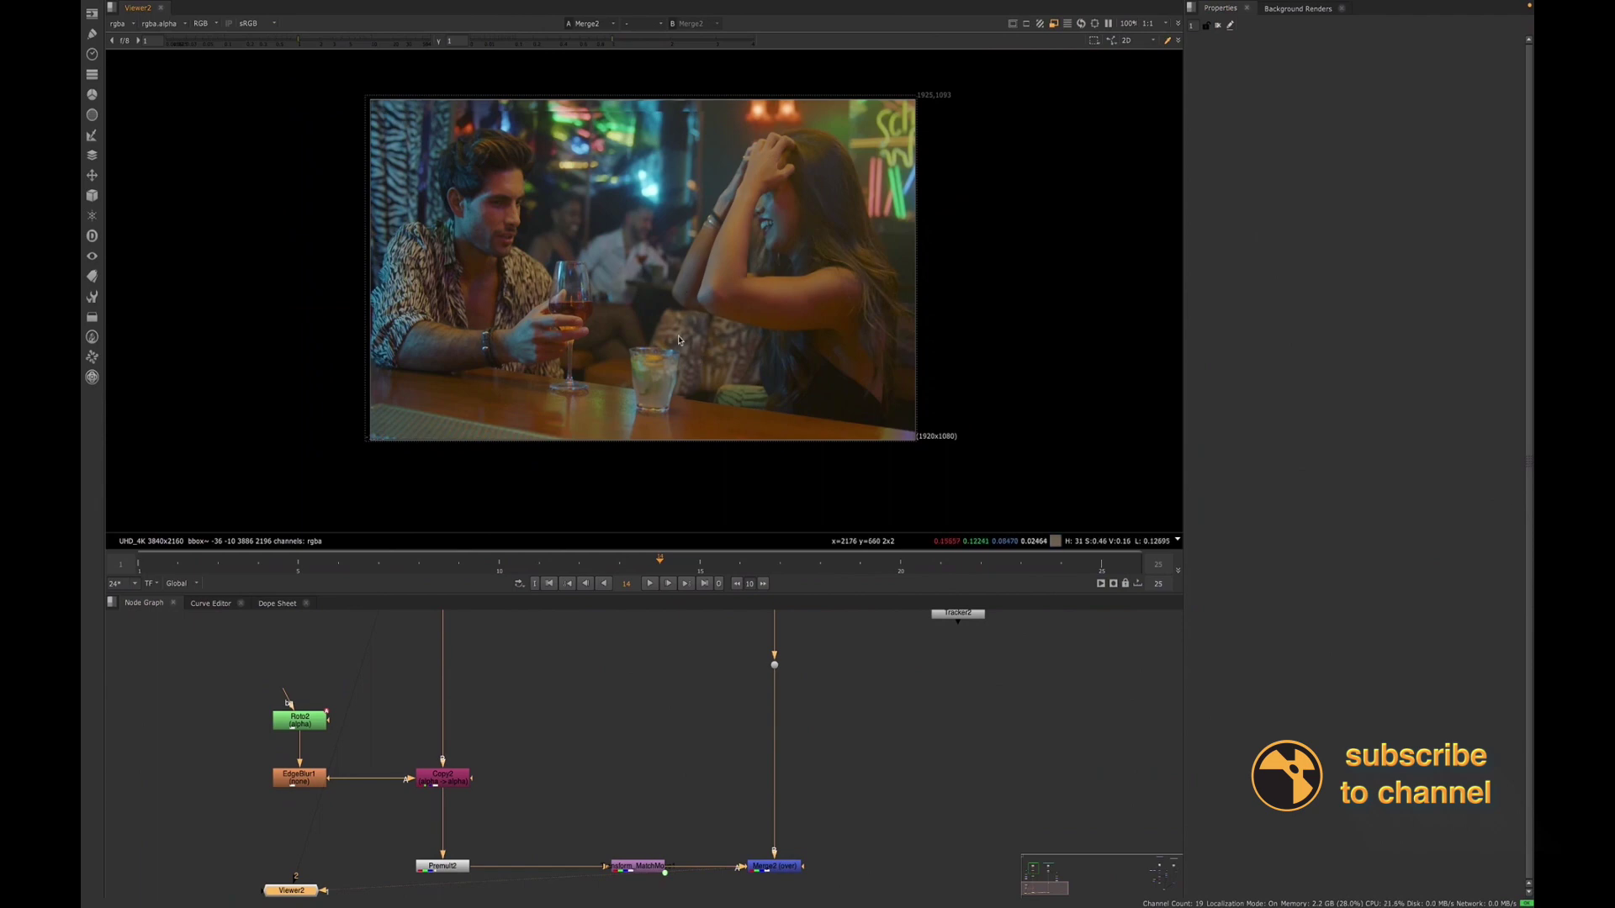
{"action": "scroll", "coordinate": [682, 401], "scroll_direction": "up", "scroll_amount": 5}
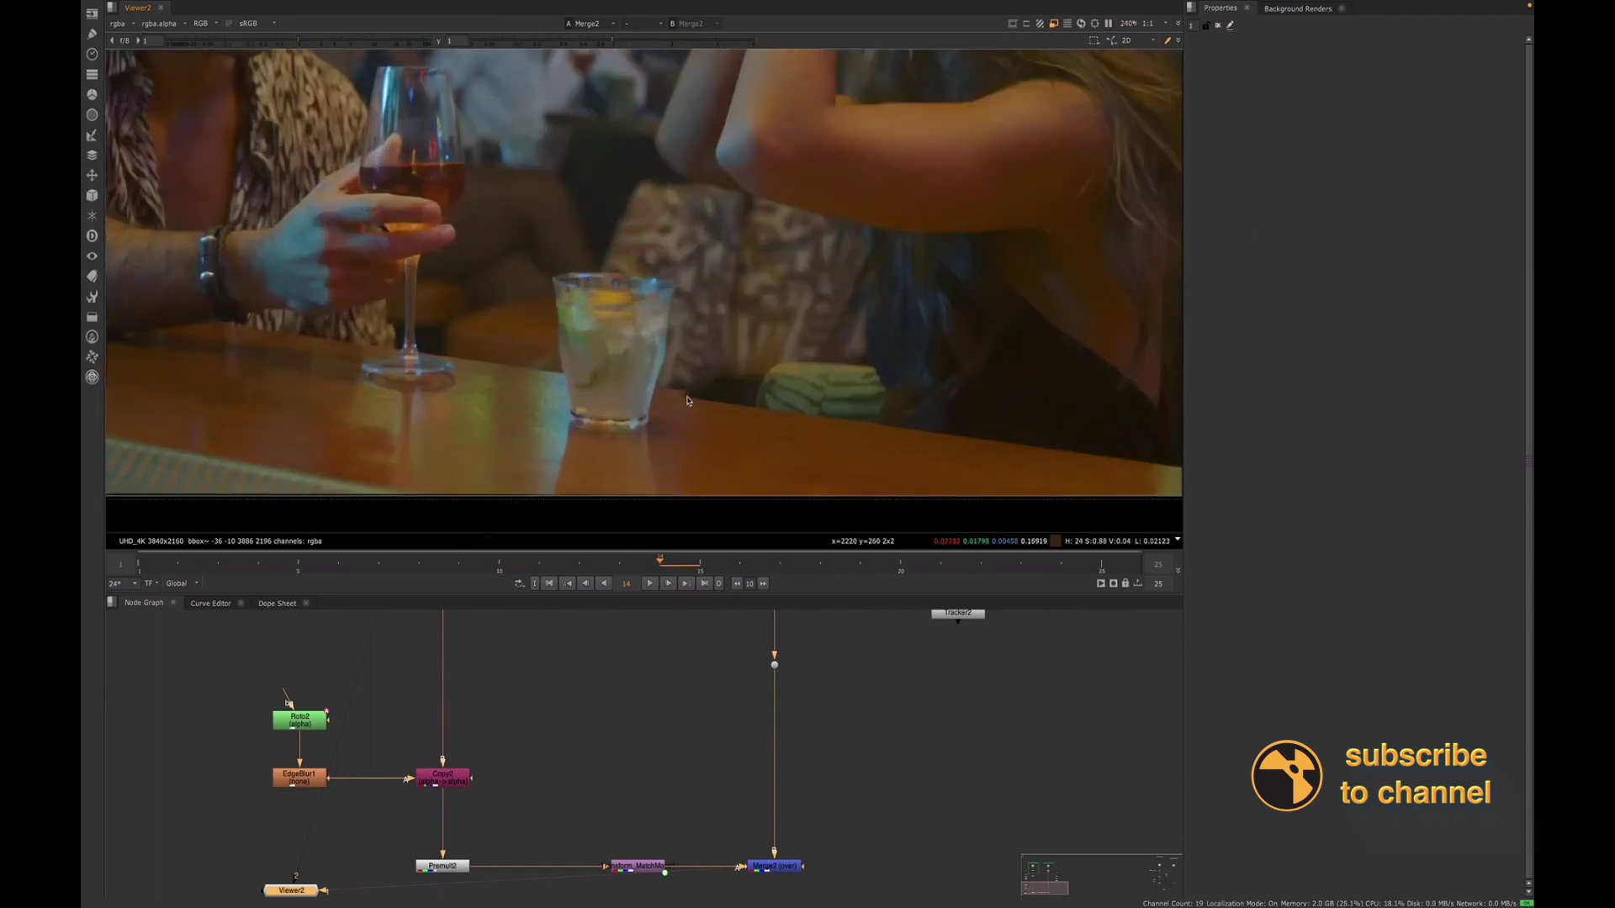
{"action": "scroll", "coordinate": [687, 403], "scroll_direction": "down", "scroll_amount": 3}
{"action": "scroll", "coordinate": [684, 177], "scroll_direction": "up", "scroll_amount": 3}
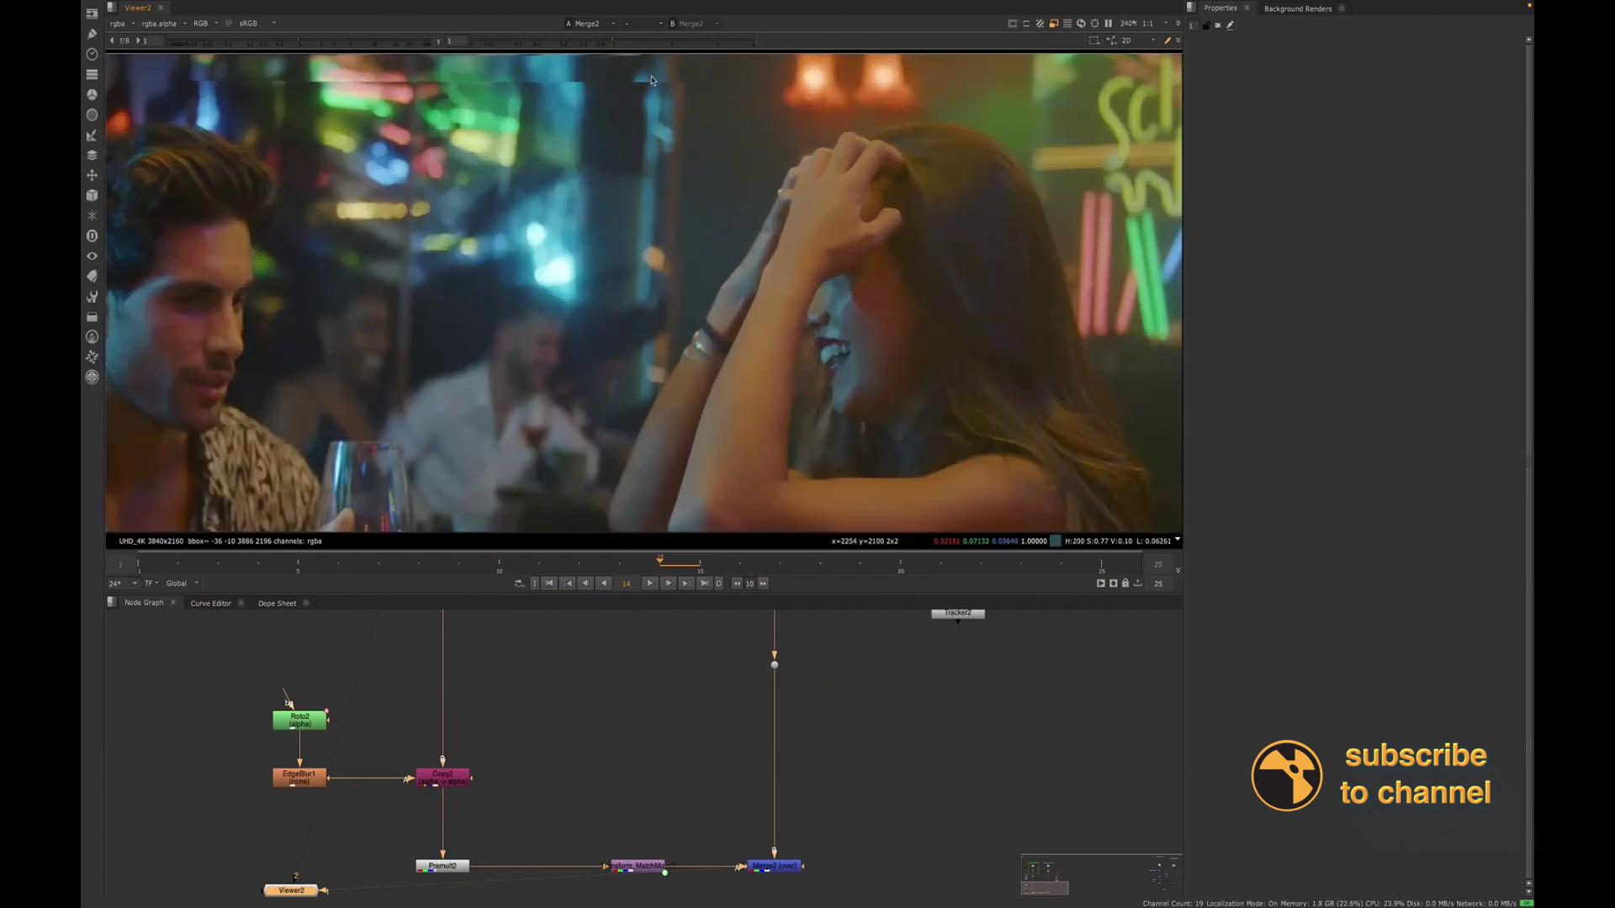
{"action": "scroll", "coordinate": [610, 355], "scroll_direction": "down", "scroll_amount": 2}
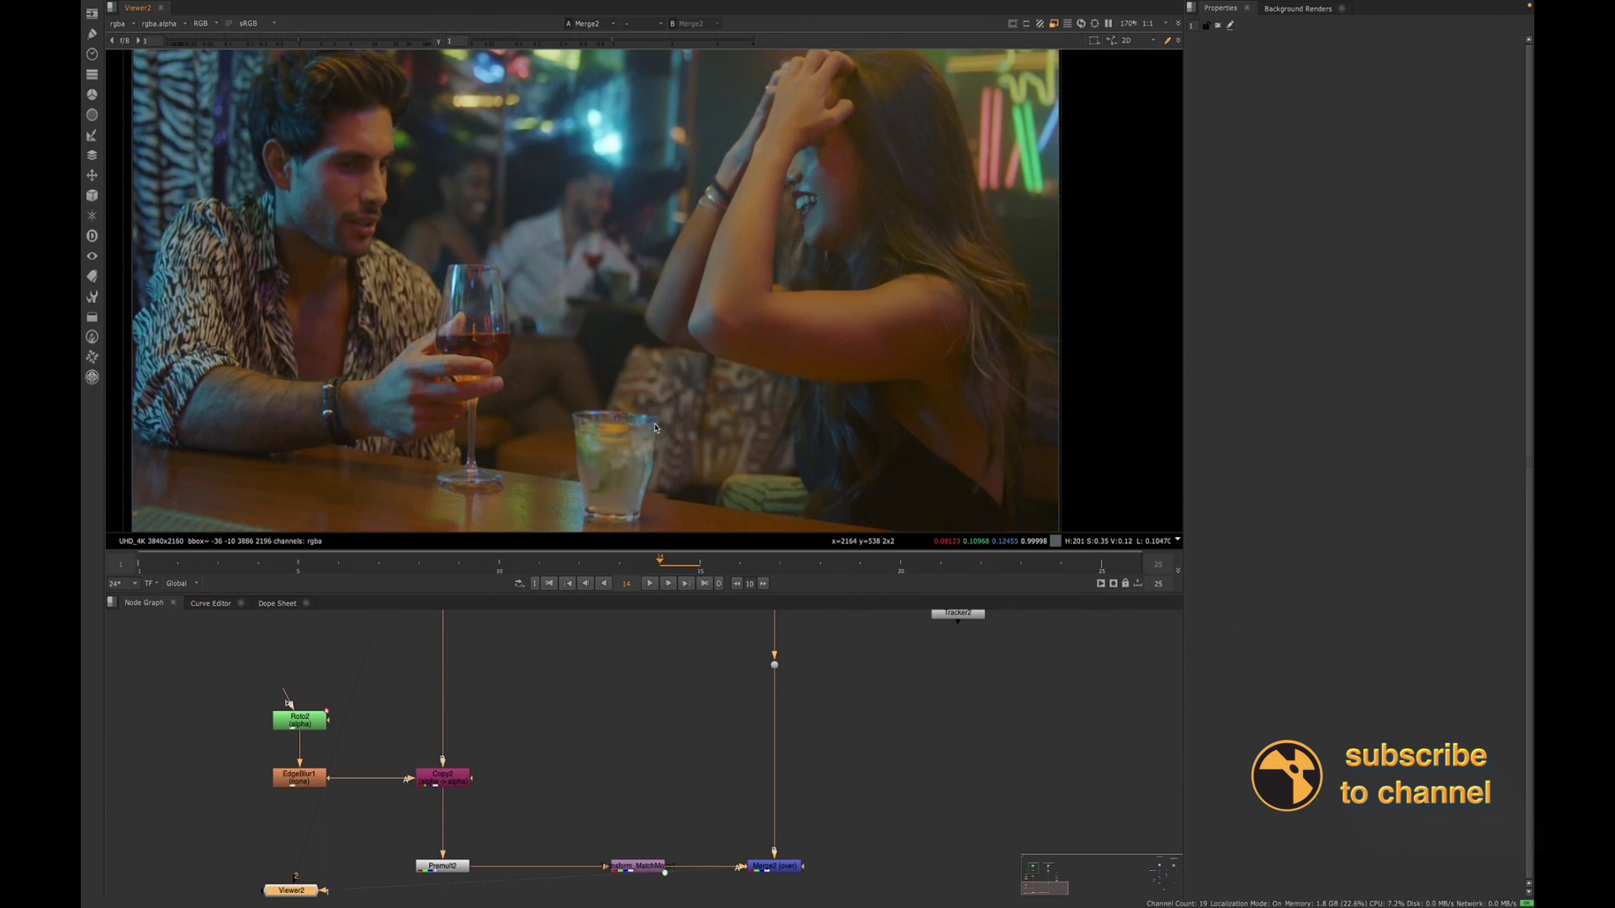
{"action": "scroll", "coordinate": [659, 434], "scroll_direction": "up", "scroll_amount": 2}
{"action": "scroll", "coordinate": [678, 440], "scroll_direction": "up", "scroll_amount": 1}
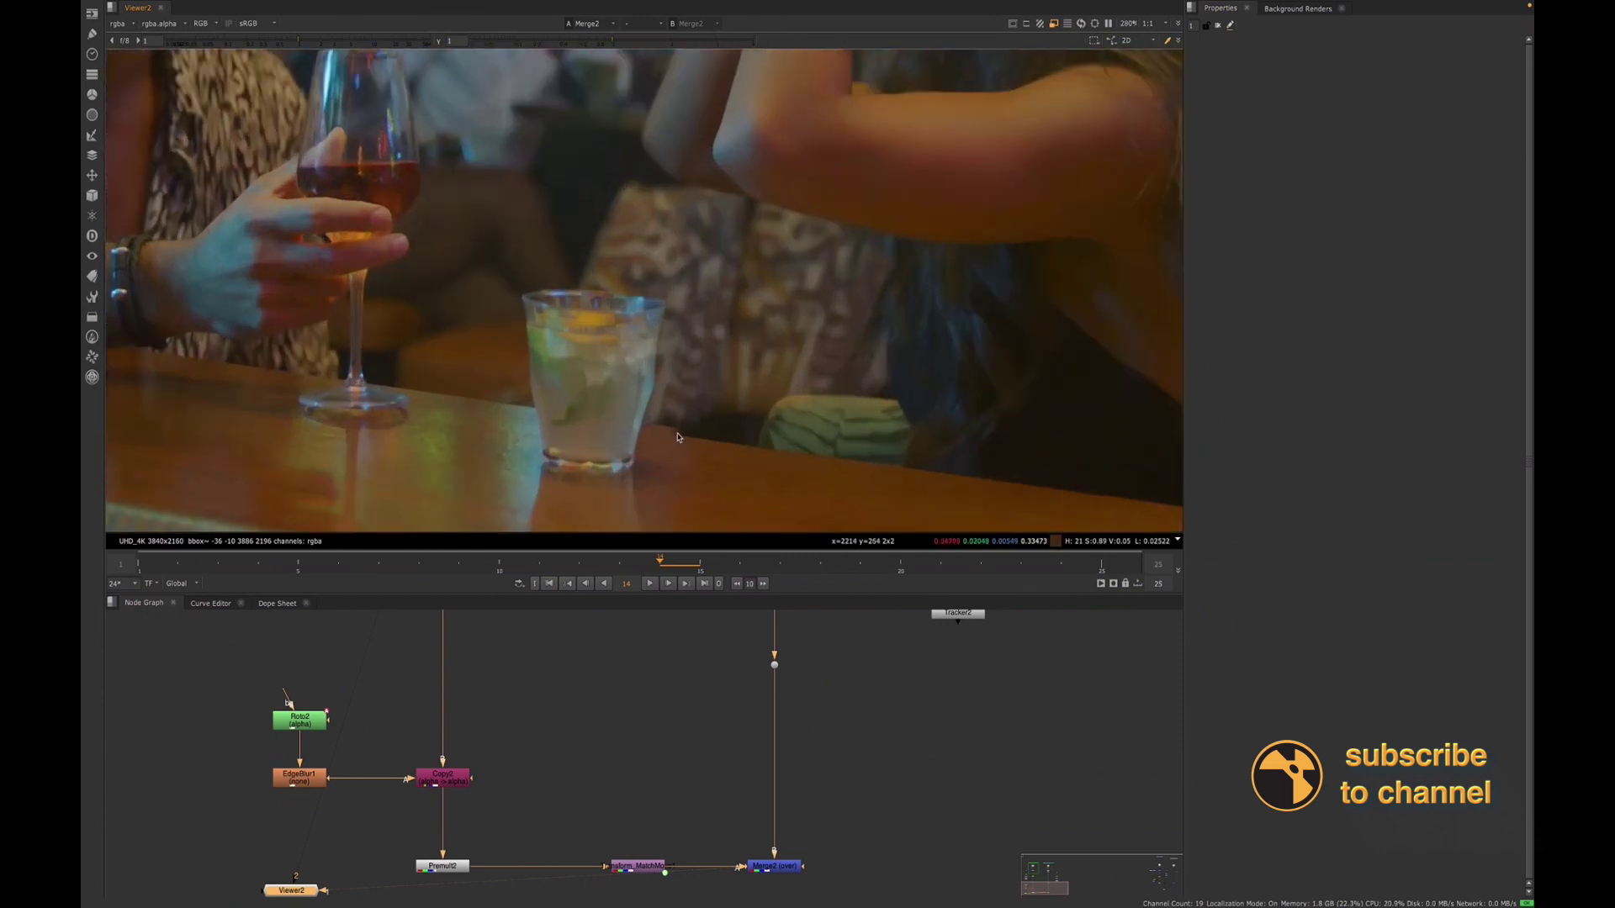
Add a Transform node between Premult2 and the match-move Transform in Plate B's pipe
{"action": "left_click", "coordinate": [456, 872]}
{"action": "key", "text": "t"}
{"action": "left_click_drag", "start_coordinate": [454, 889], "coordinate": [638, 872]}
{"action": "left_click", "coordinate": [554, 873]}
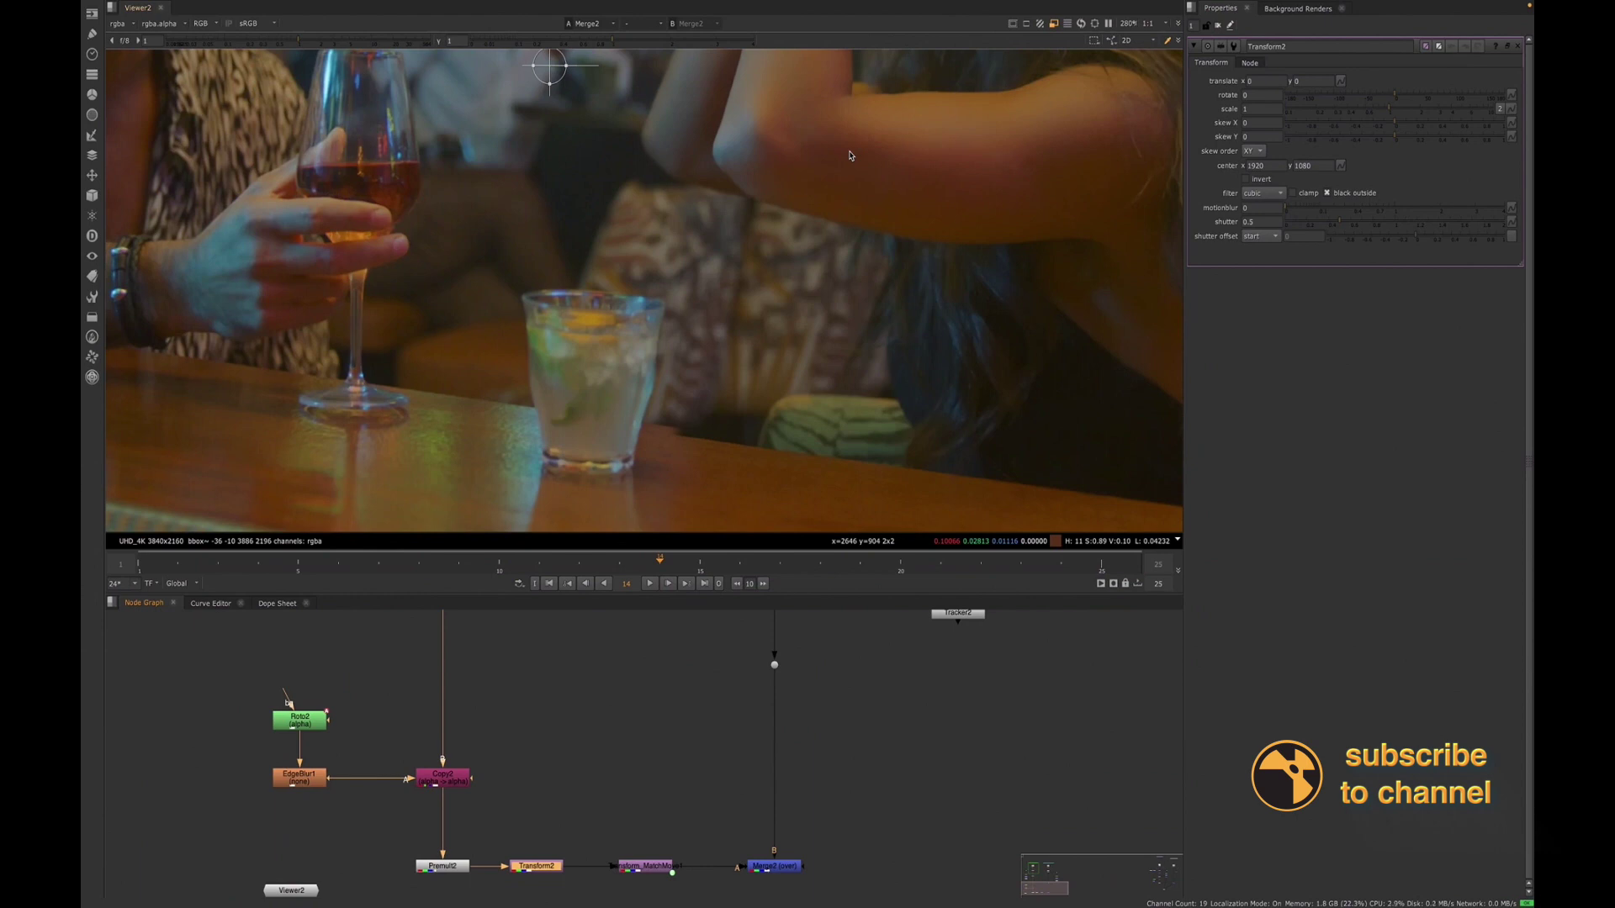
Set the scale of the Transform node after Premult2 to 1.04 and inspect the whole merged frame
{"action": "left_click", "coordinate": [1262, 110]}
{"action": "left_click", "coordinate": [867, 715]}
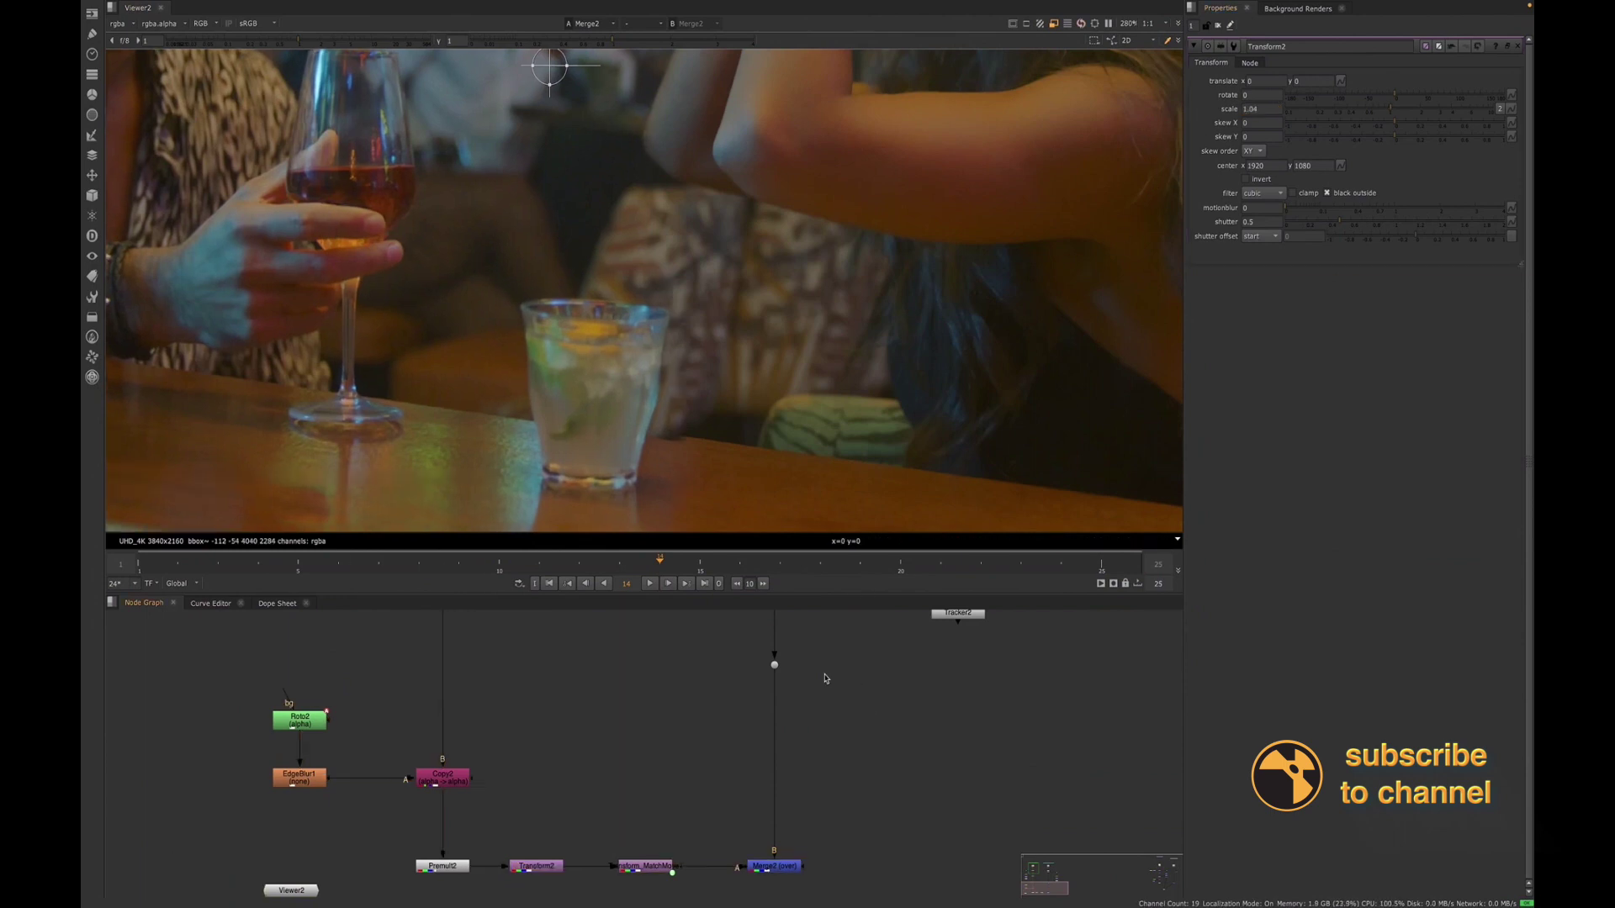
{"action": "scroll", "coordinate": [578, 160], "scroll_direction": "down", "scroll_amount": 2}
{"action": "scroll", "coordinate": [577, 160], "scroll_direction": "down", "scroll_amount": 4}
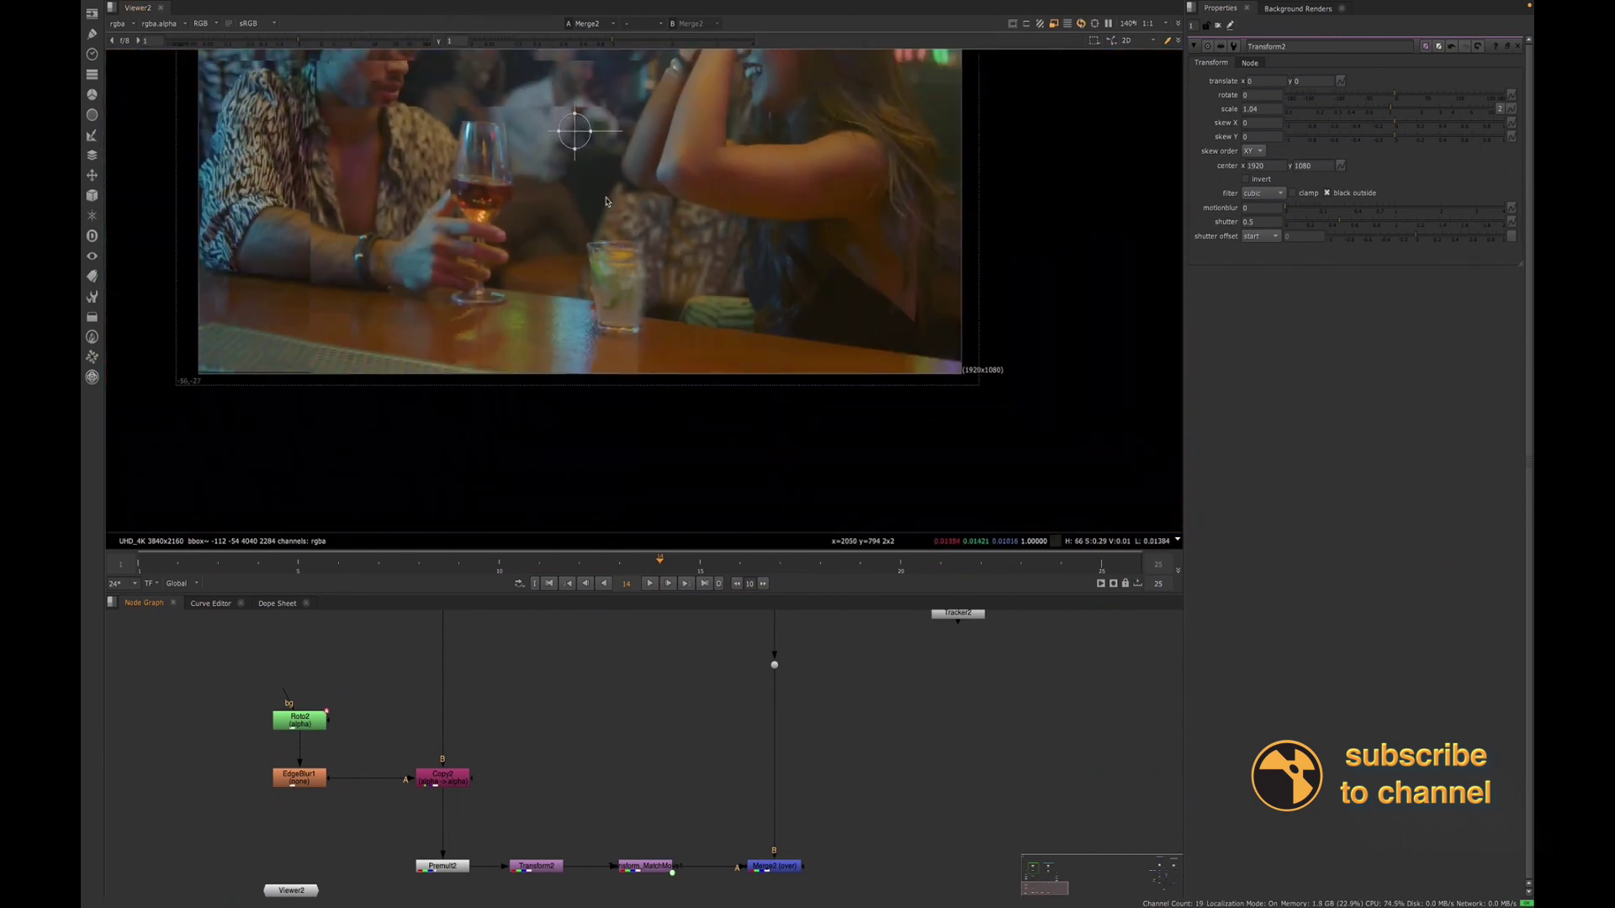
{"action": "middle_click_drag", "start_coordinate": [594, 307], "coordinate": [578, 401]}
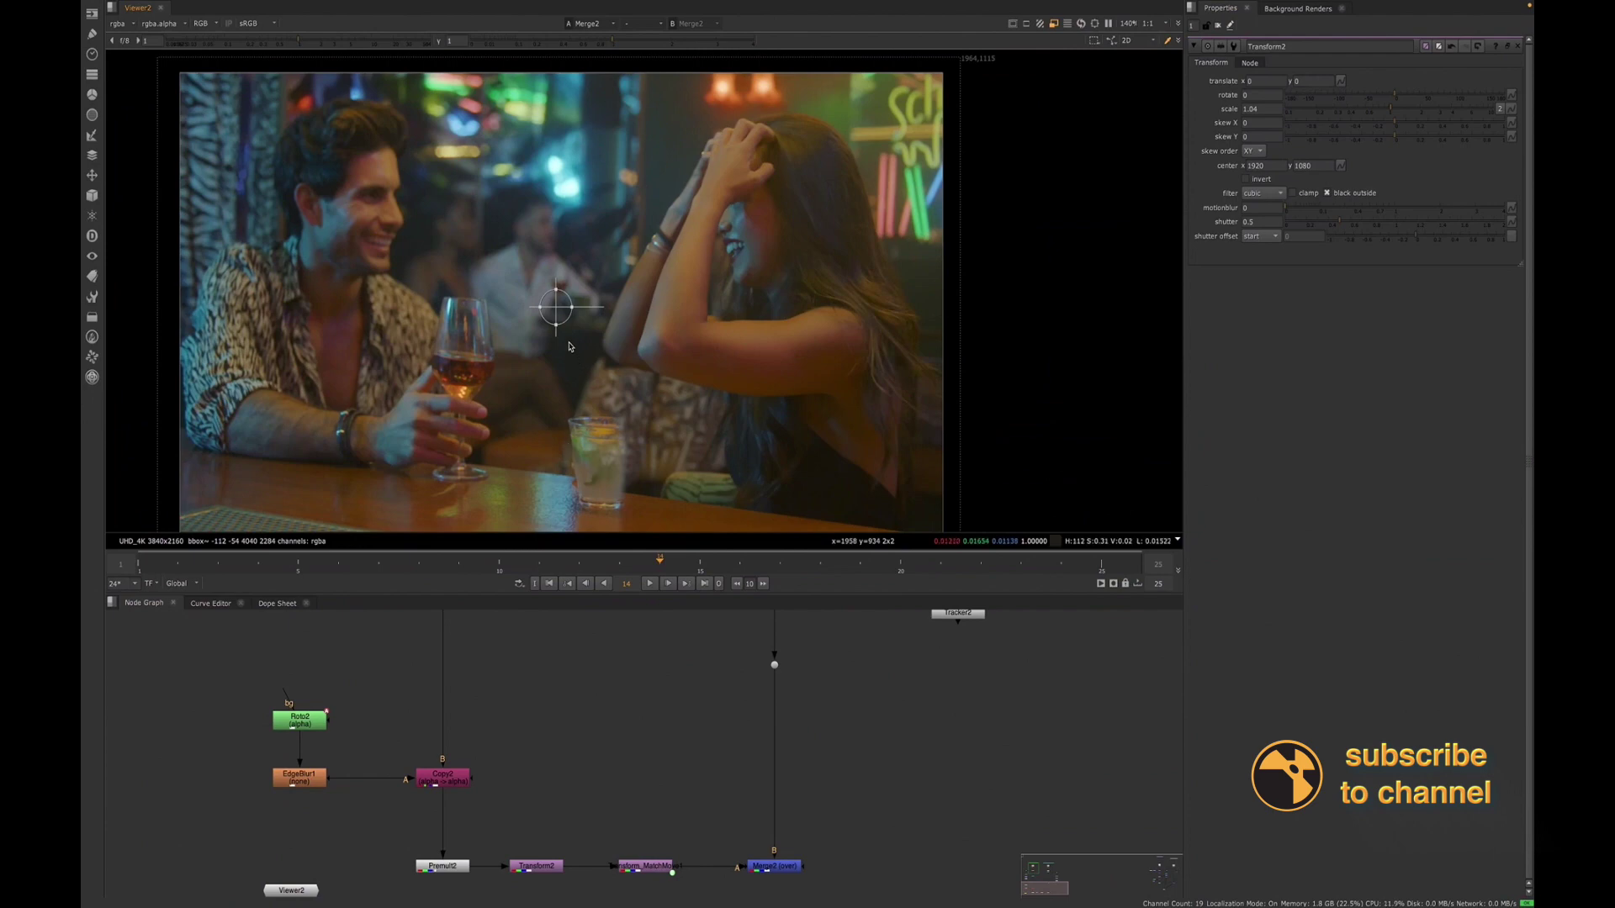
Compare the outputs of Premult2 and Transform2 in the viewer, including the alpha channel of Transform2
{"action": "left_click", "coordinate": [547, 871]}
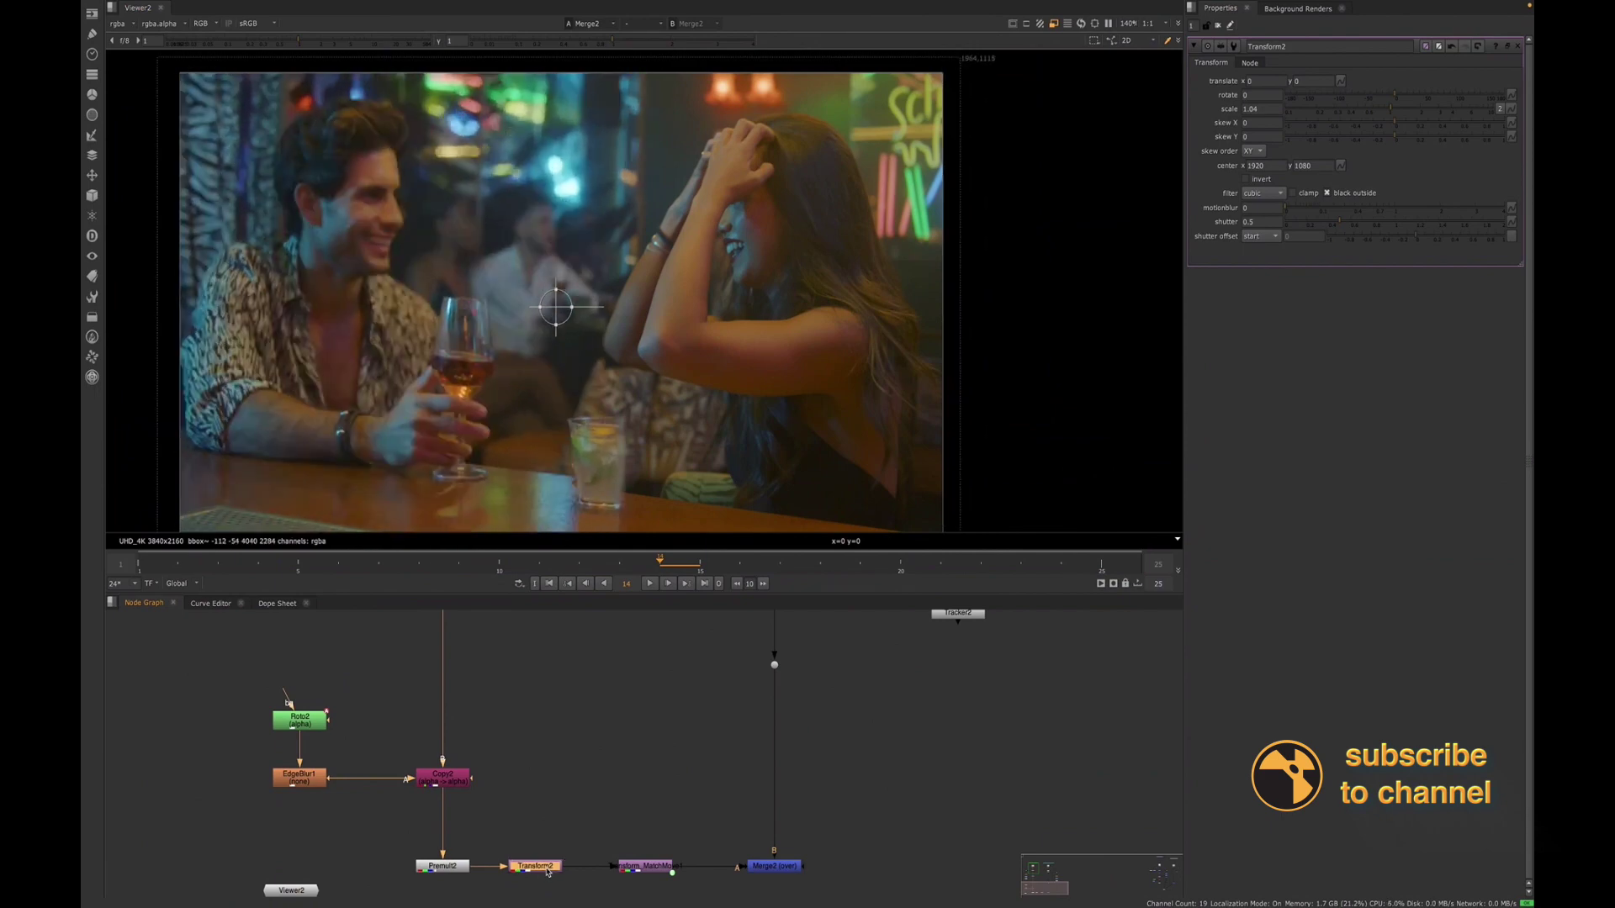
{"action": "left_click", "coordinate": [463, 871]}
{"action": "key", "text": "1"}
{"action": "left_click", "coordinate": [533, 868]}
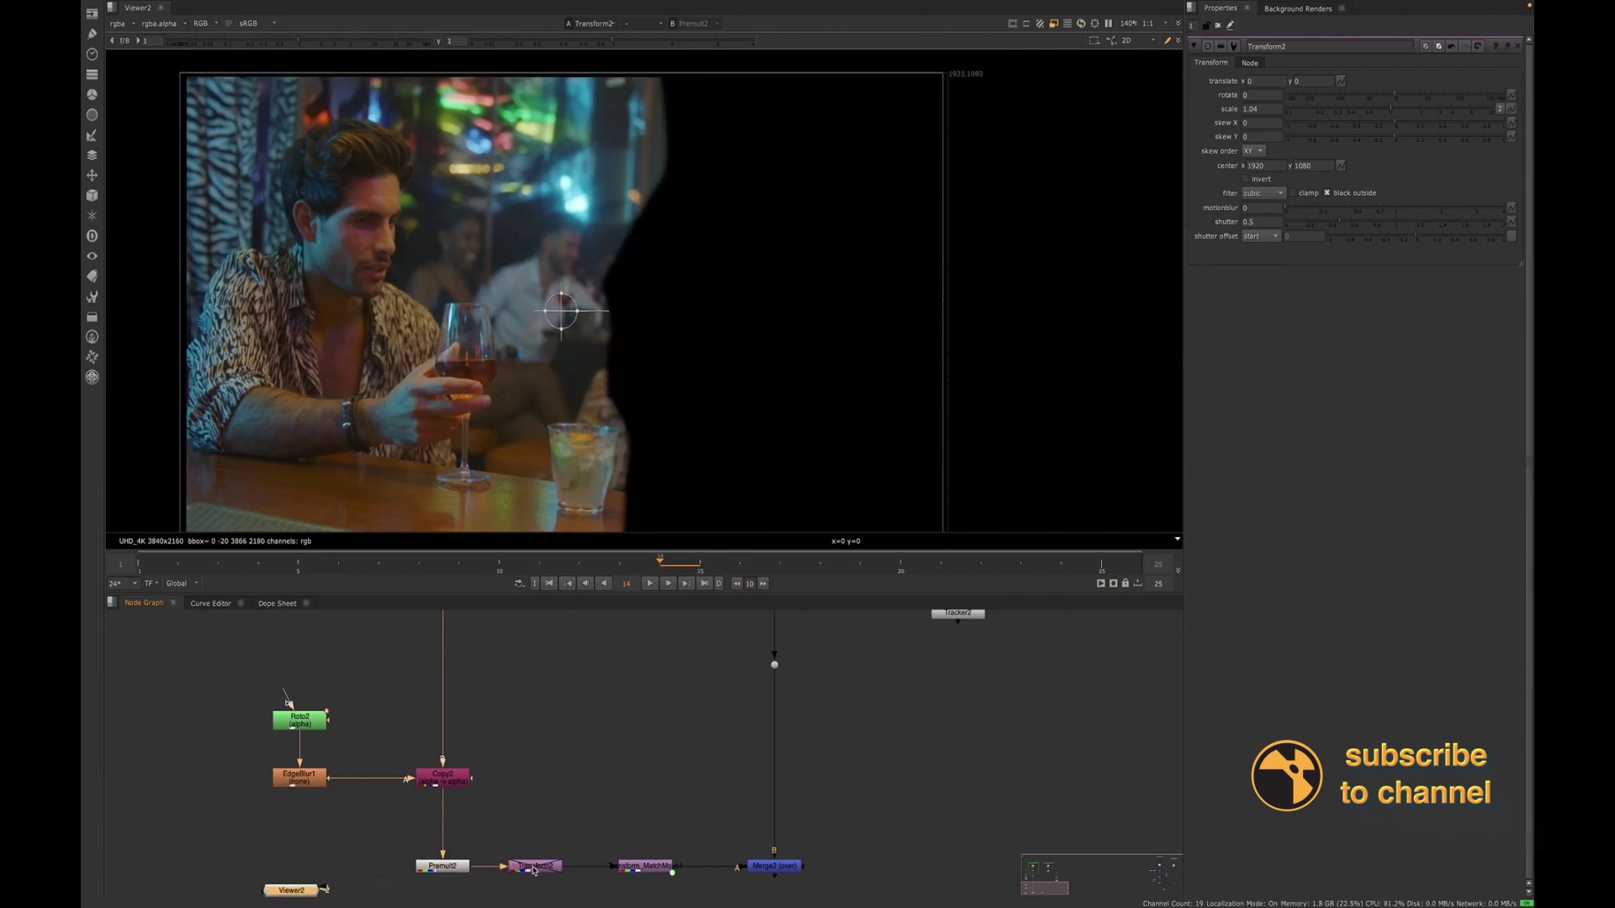
{"action": "key", "text": "1"}
{"action": "key", "text": "1"}
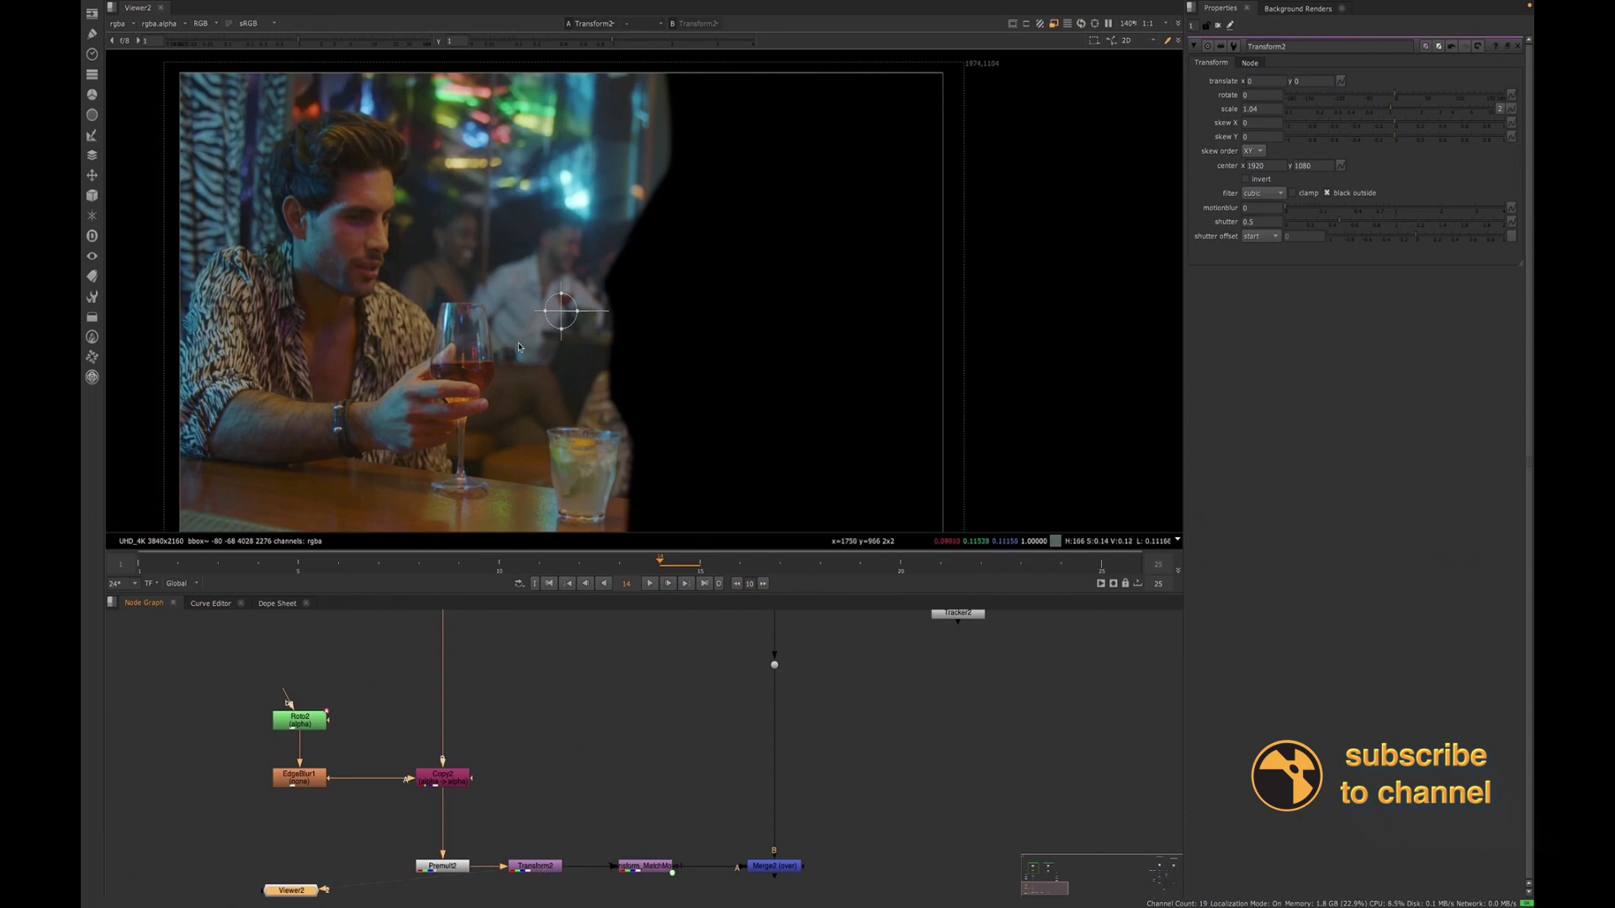
{"action": "key", "text": "a"}
{"action": "key", "text": "a"}
Open the Merge2 properties and compare the Merge2 output with the match-move Transform and Plate A's Dot in the viewer
{"action": "left_click", "coordinate": [783, 873]}
{"action": "key", "text": "1"}
{"action": "double_click", "coordinate": [780, 869]}
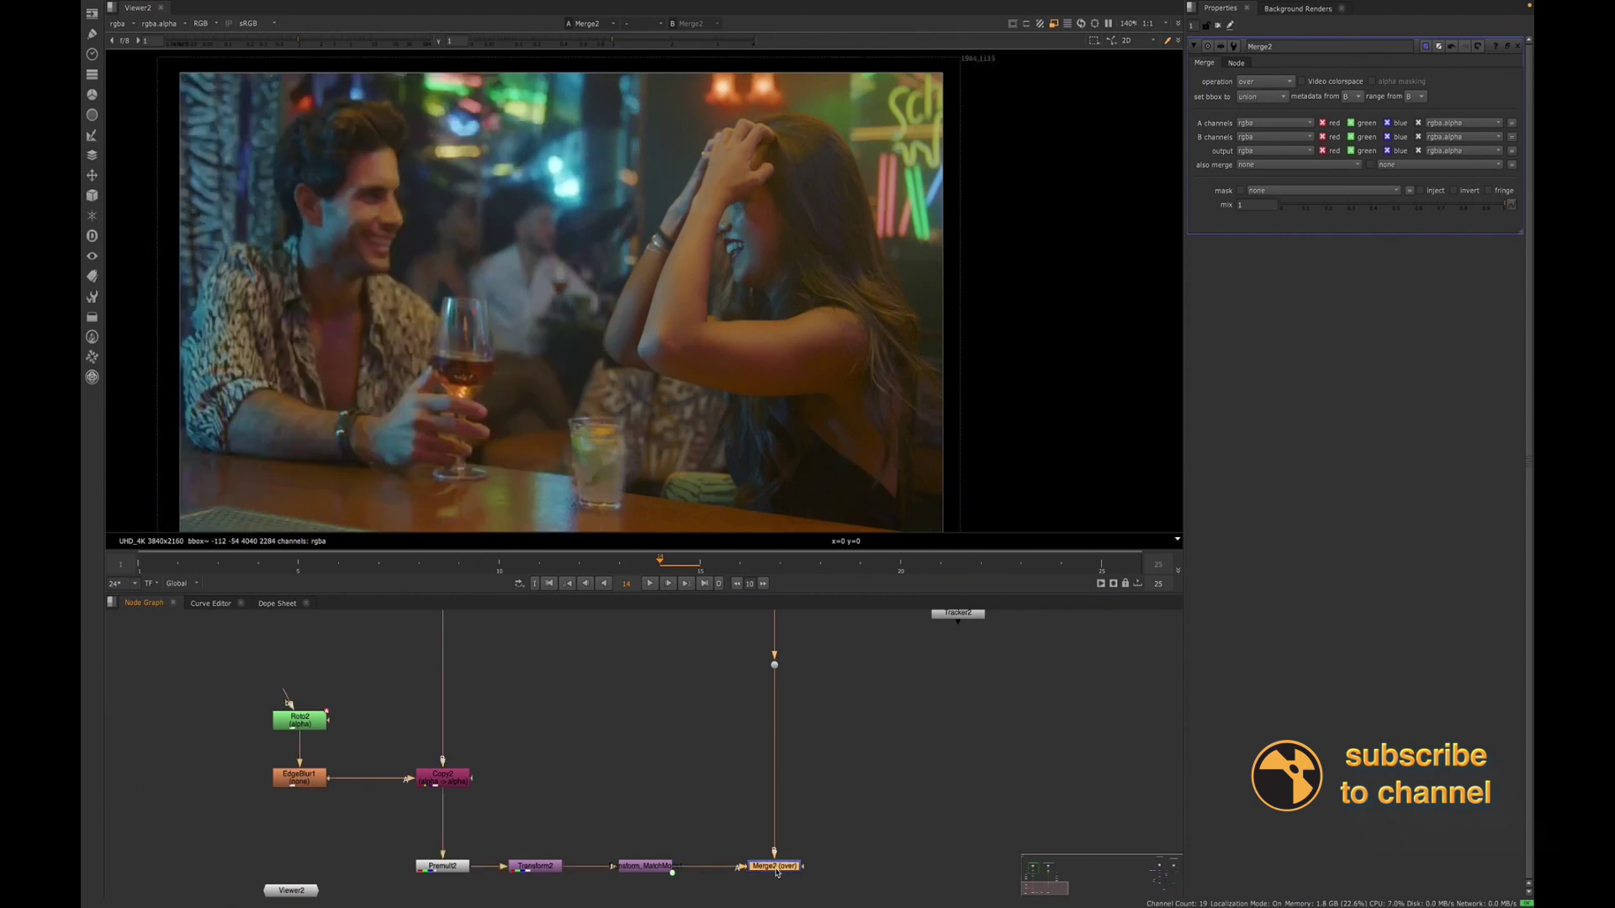
{"action": "left_click", "coordinate": [642, 869]}
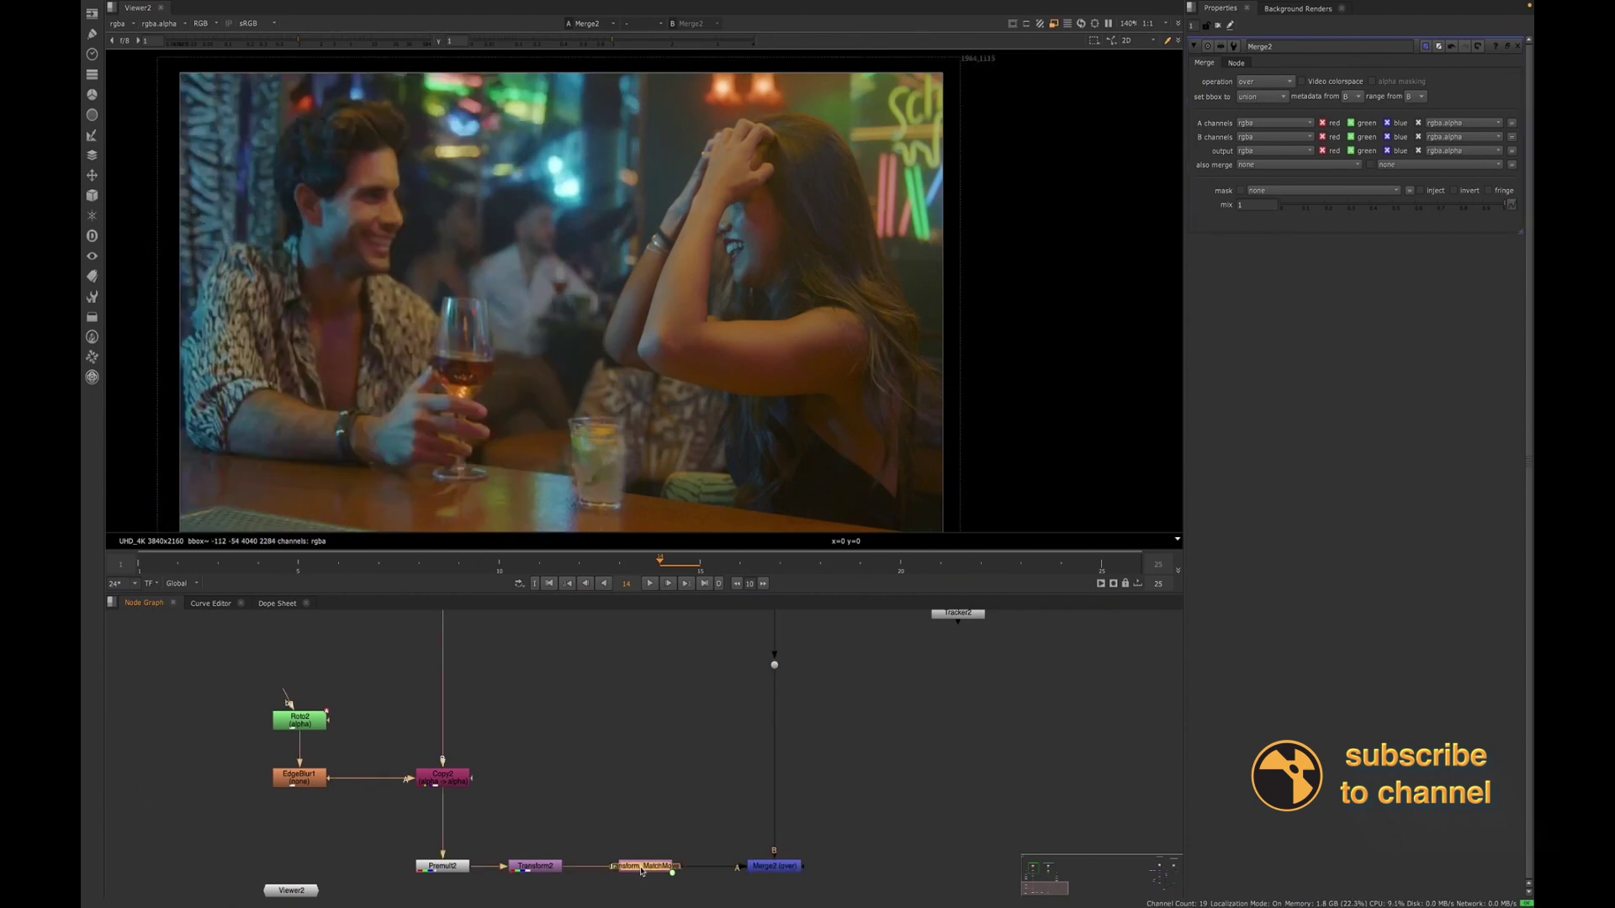
{"action": "key", "text": "2"}
{"action": "left_click", "coordinate": [768, 867]}
{"action": "key", "text": "1"}
{"action": "left_click", "coordinate": [773, 663]}
{"action": "key", "text": "1"}
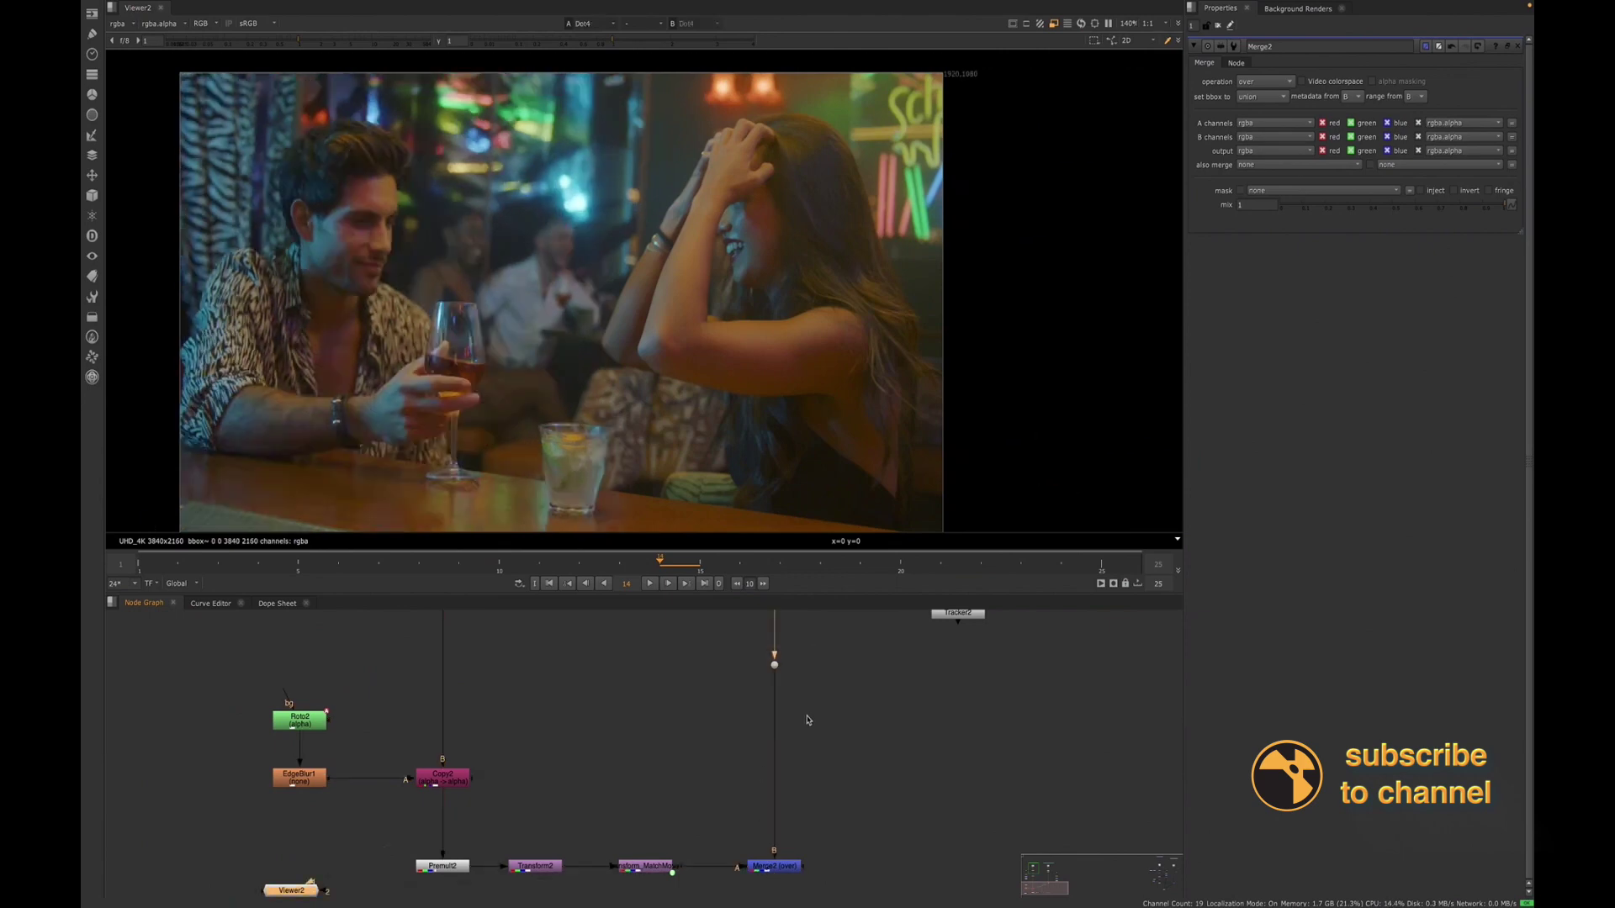
{"action": "left_click", "coordinate": [784, 870]}
{"action": "key", "text": "1"}
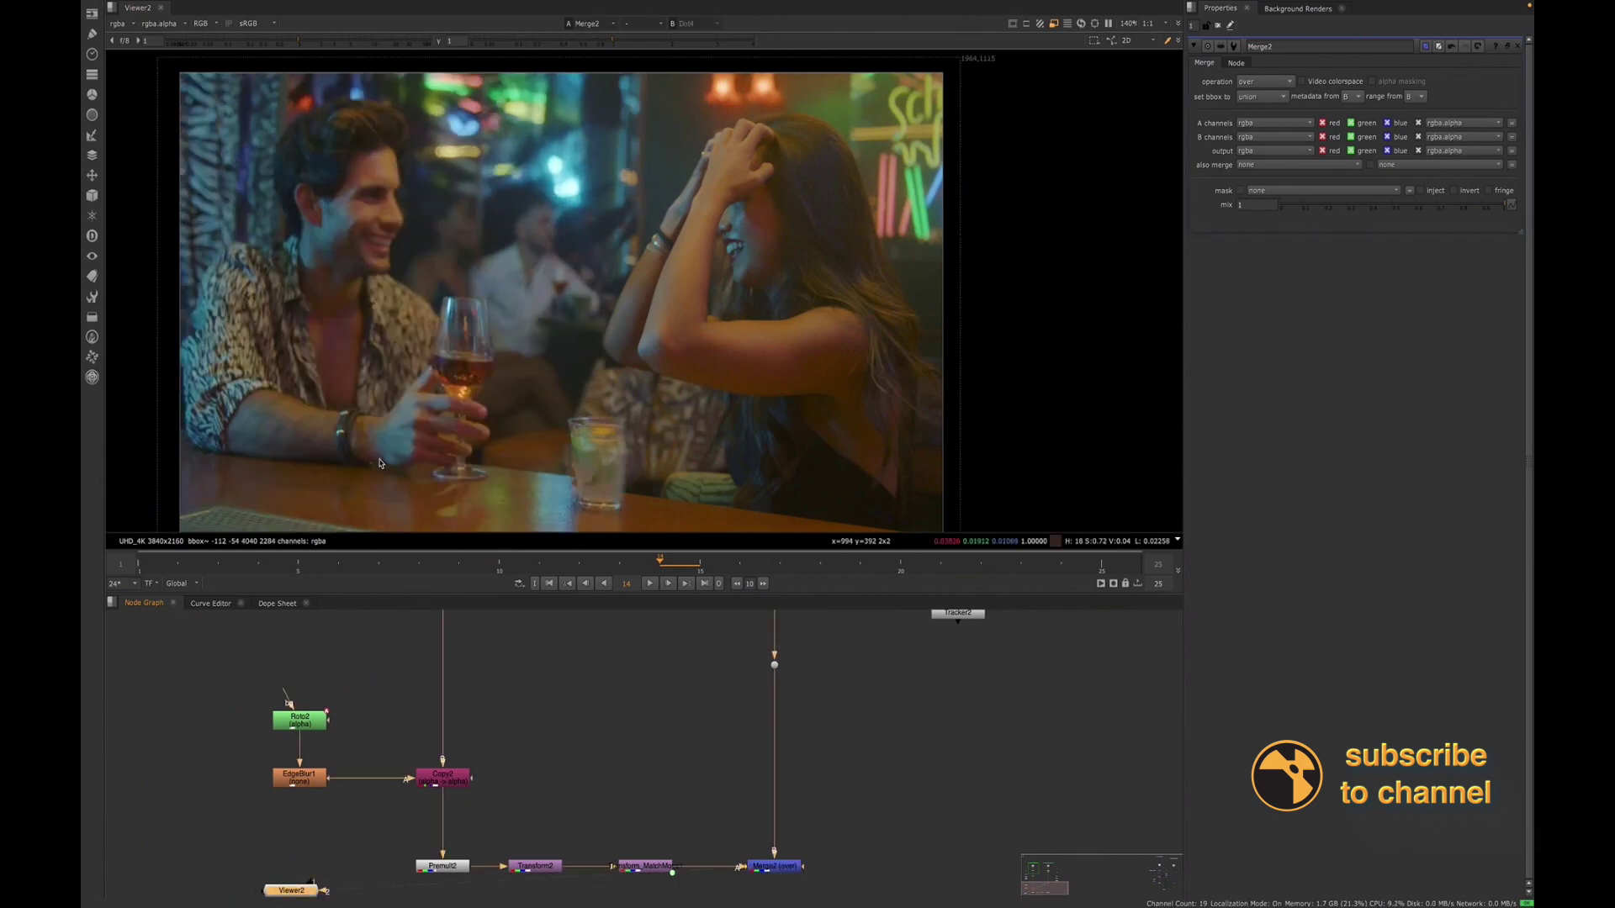
Clear all caches and move the Viewer node to the empty area below and beyond Merge2
{"action": "mouse_move", "coordinate": [268, 5]}
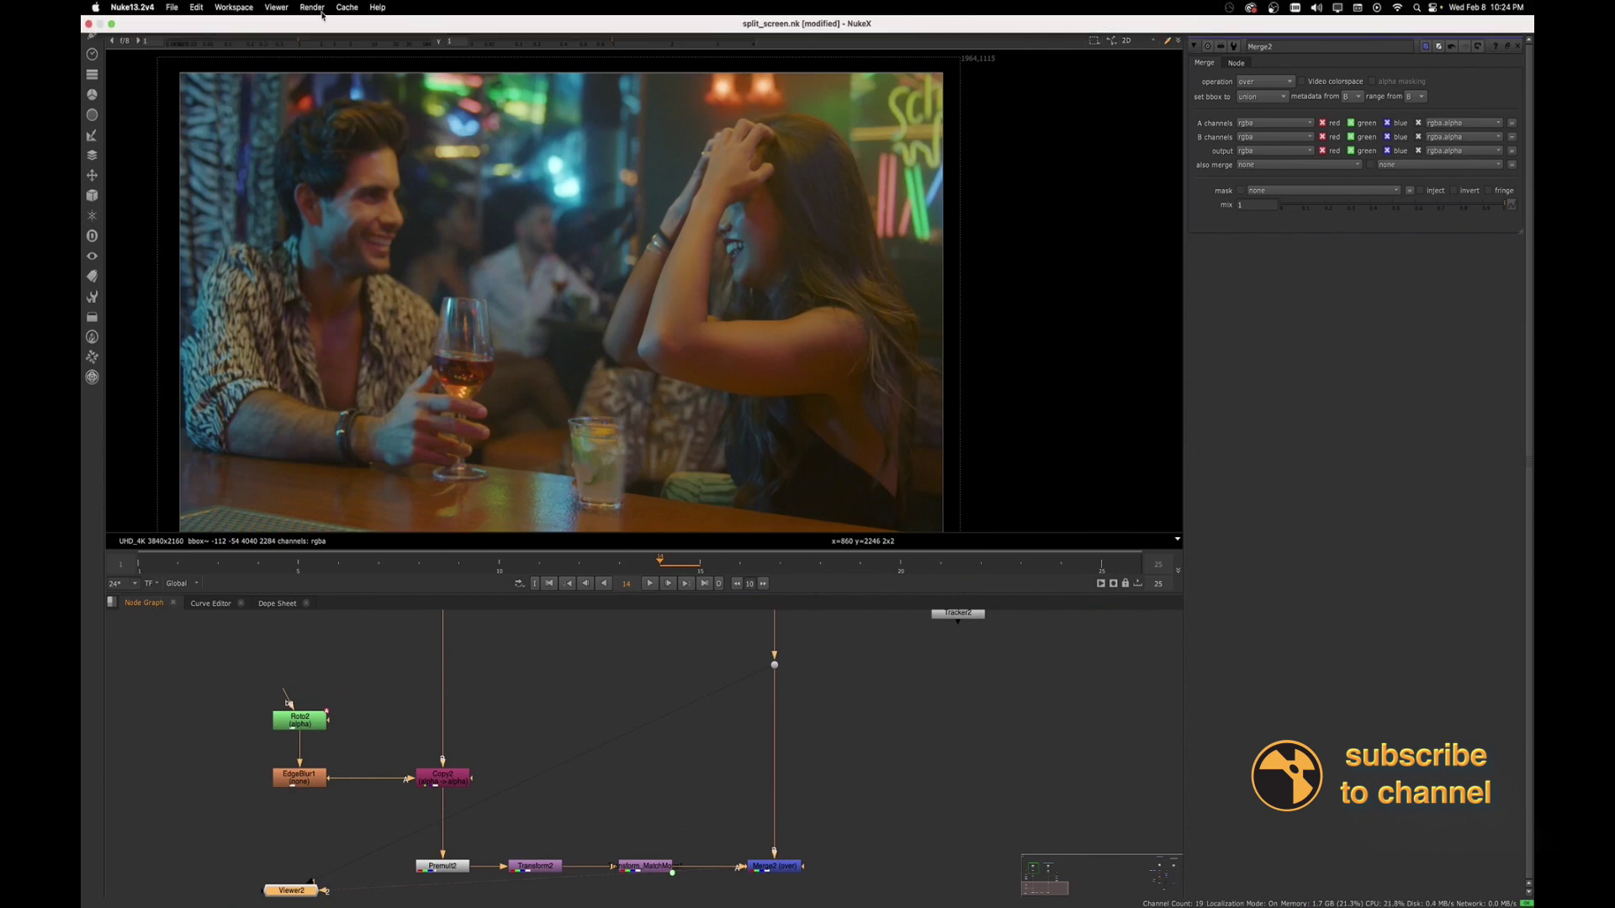
{"action": "left_click", "coordinate": [348, 7]}
{"action": "left_click", "coordinate": [368, 100]}
{"action": "middle_click_drag", "start_coordinate": [343, 868], "coordinate": [329, 778]}
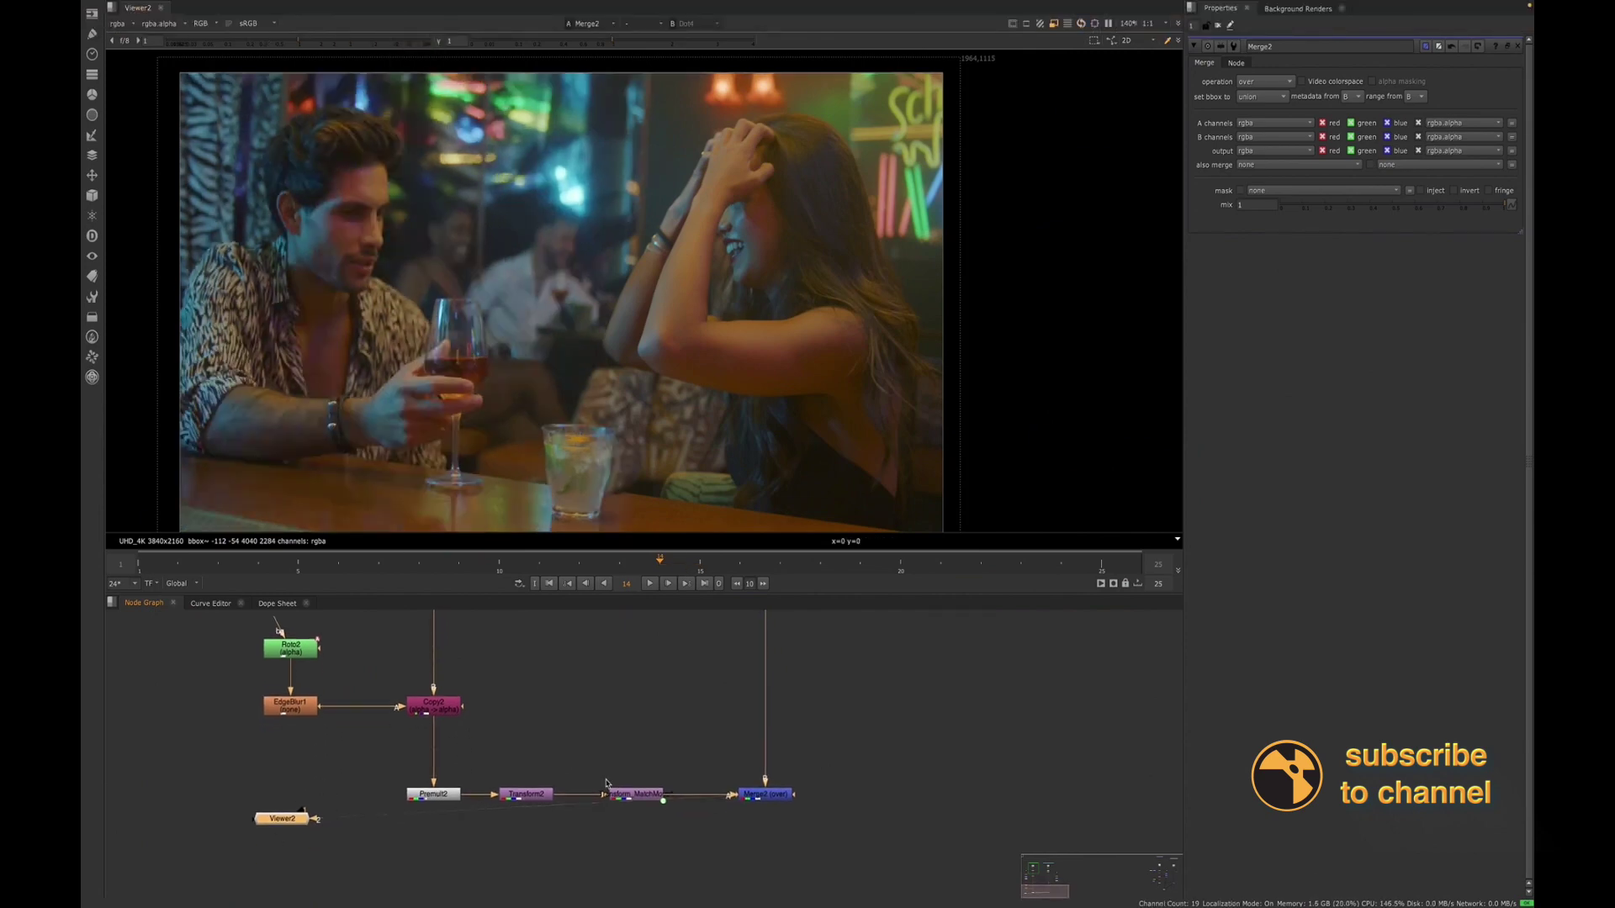
{"action": "left_click_drag", "start_coordinate": [297, 828], "coordinate": [960, 874]}
{"action": "scroll", "coordinate": [907, 827], "scroll_direction": "down", "scroll_amount": 2}
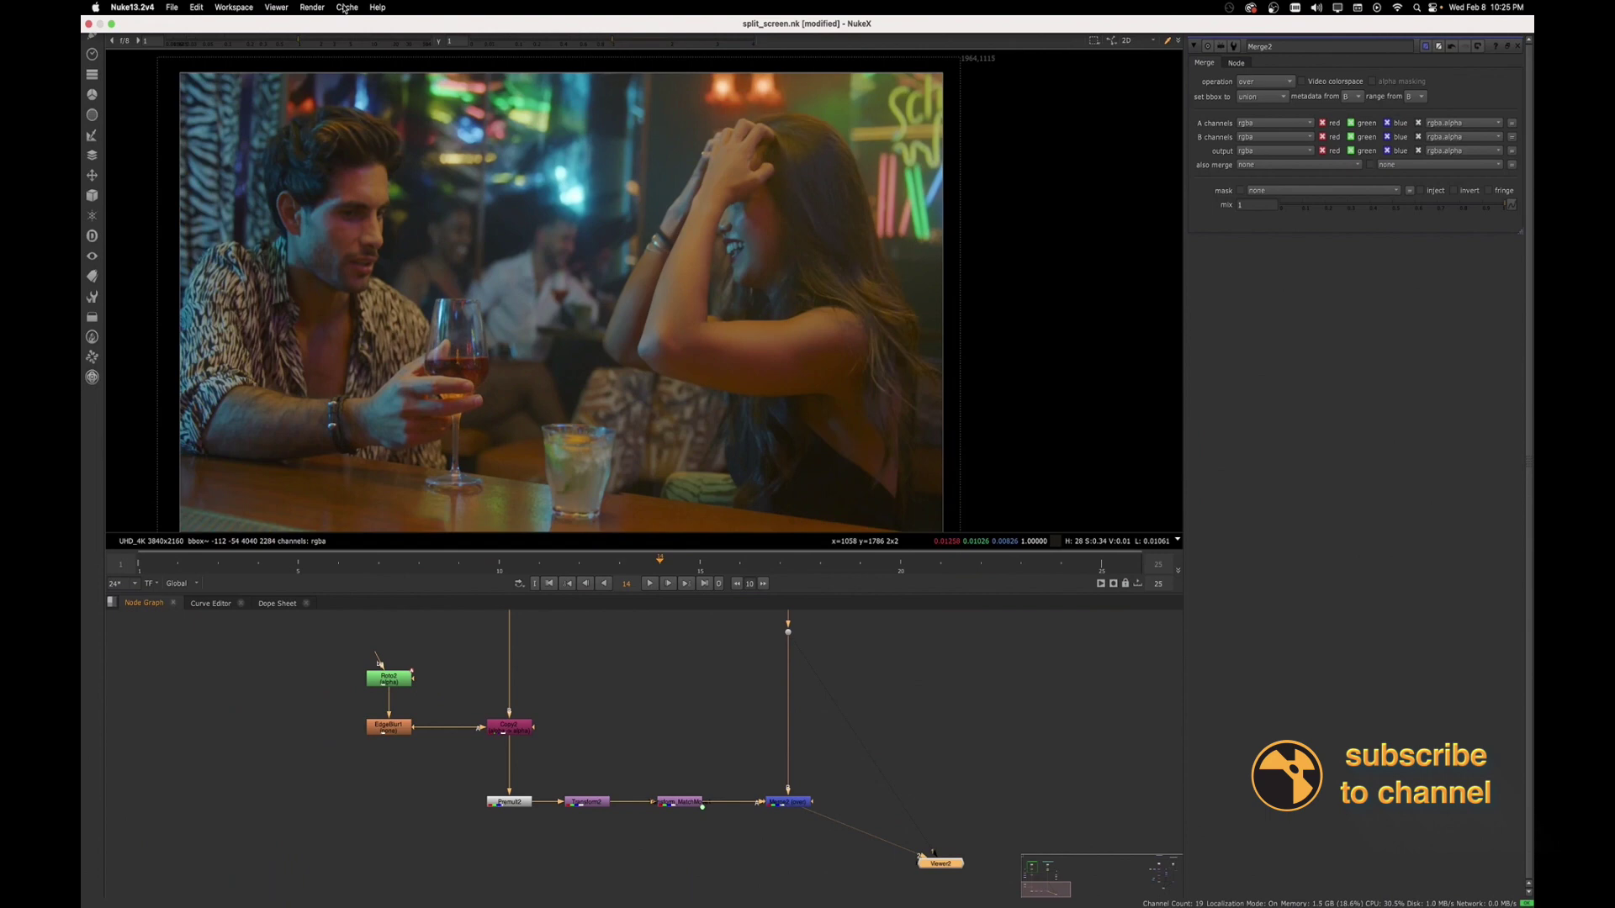
{"action": "left_click", "coordinate": [345, 8]}
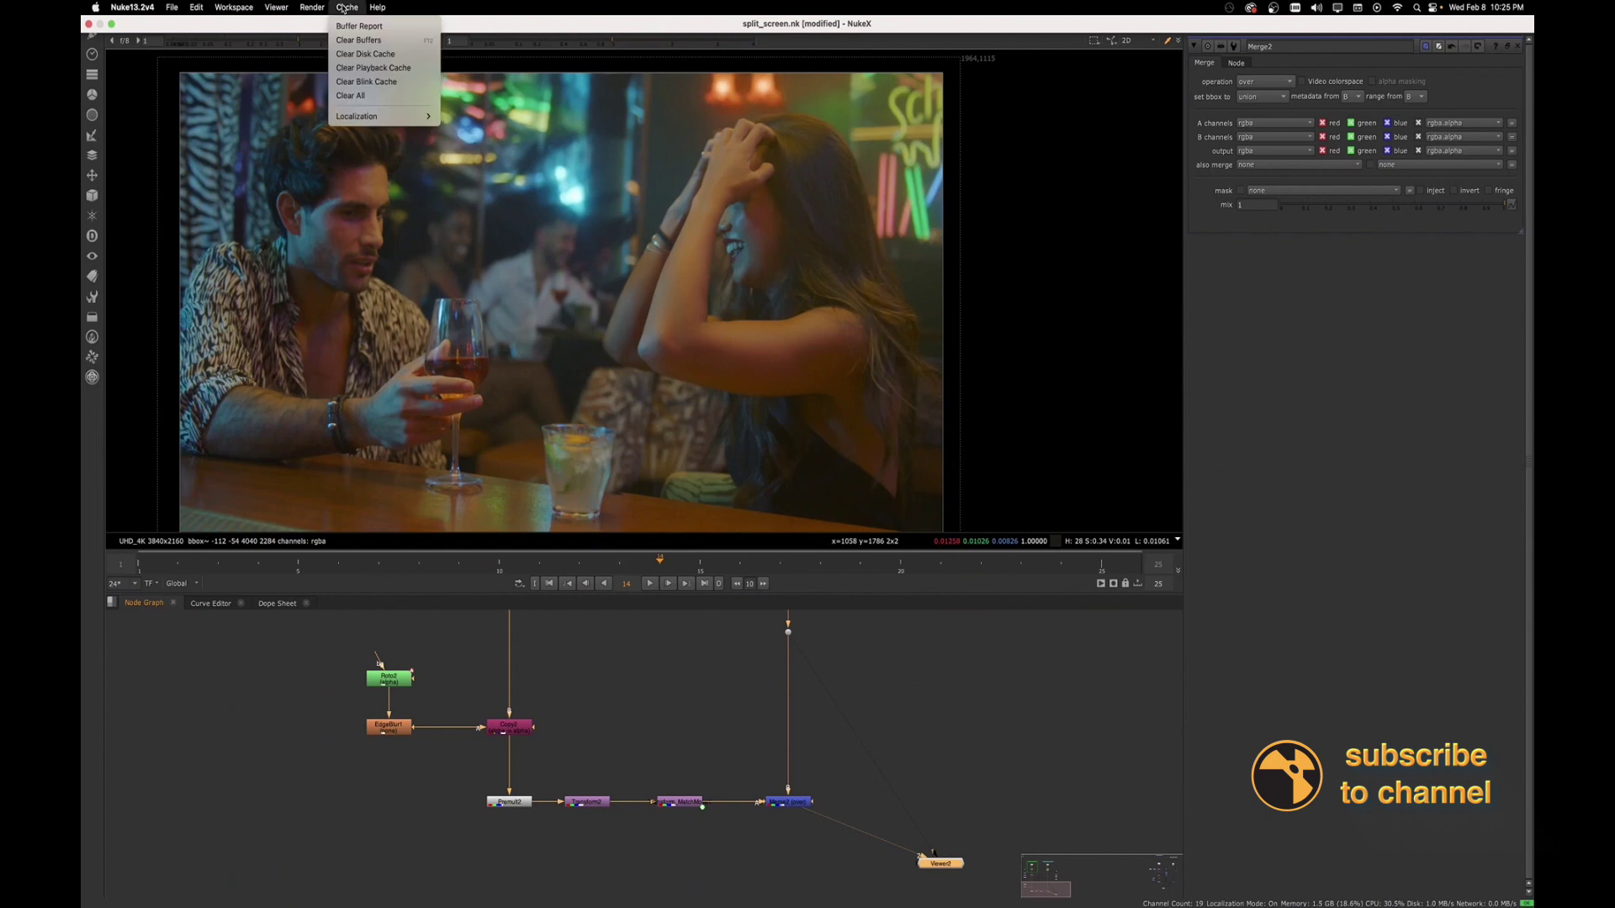
{"action": "left_click", "coordinate": [353, 95]}
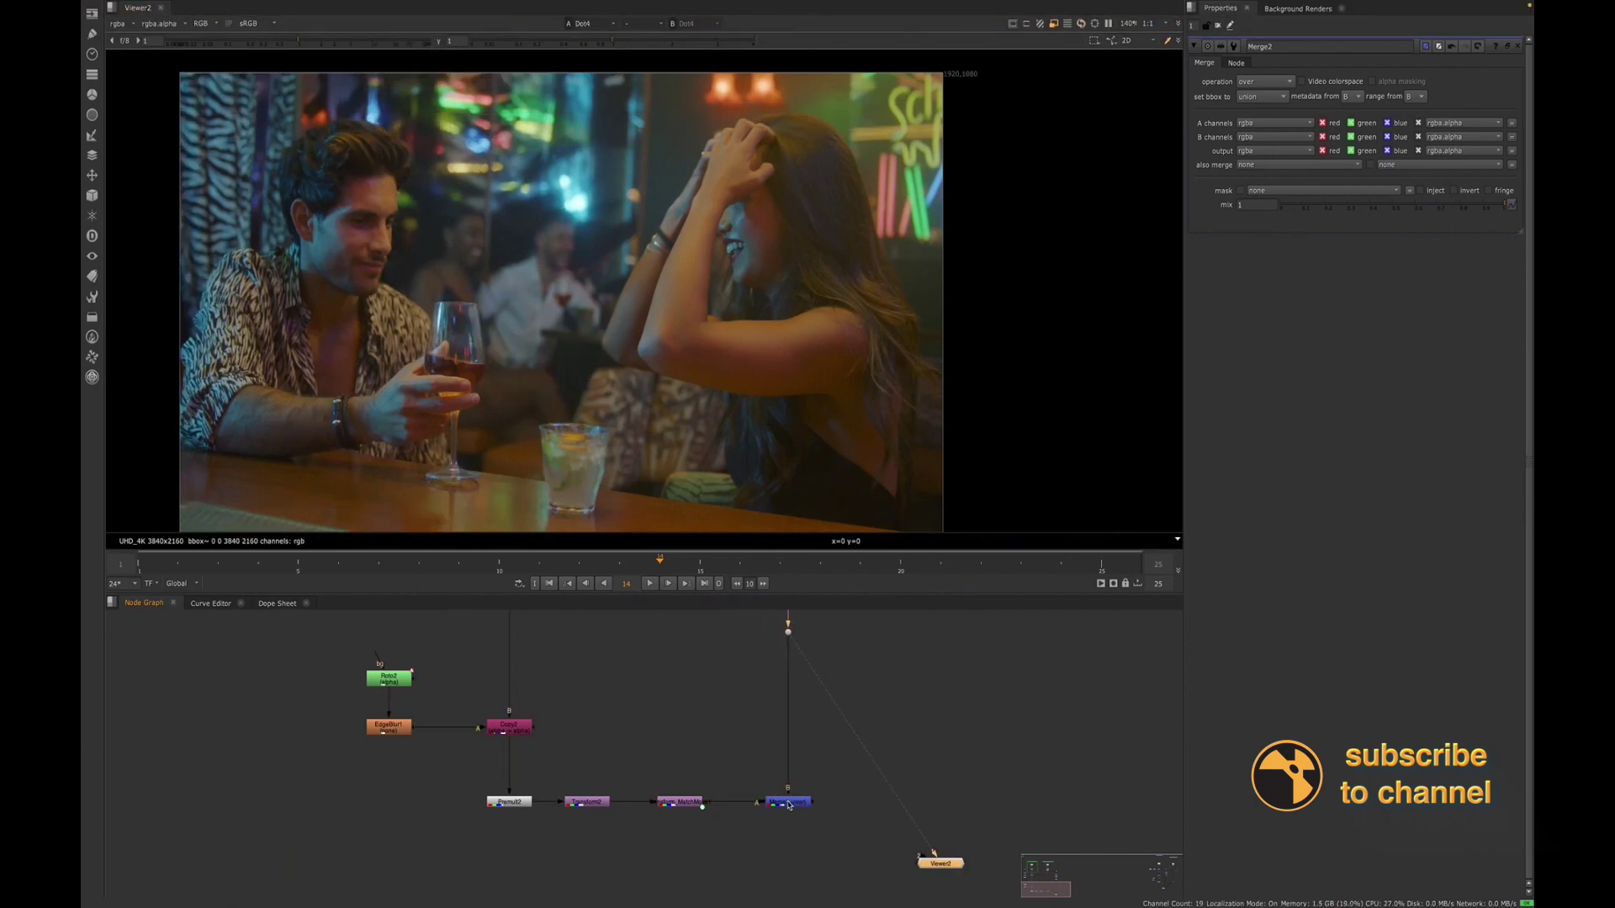
Assign the match-move Transform to the viewer's second input and view the Merge2 output again
{"action": "left_click", "coordinate": [679, 803]}
{"action": "key", "text": "2"}
{"action": "left_click", "coordinate": [795, 804]}
{"action": "key", "text": "1"}
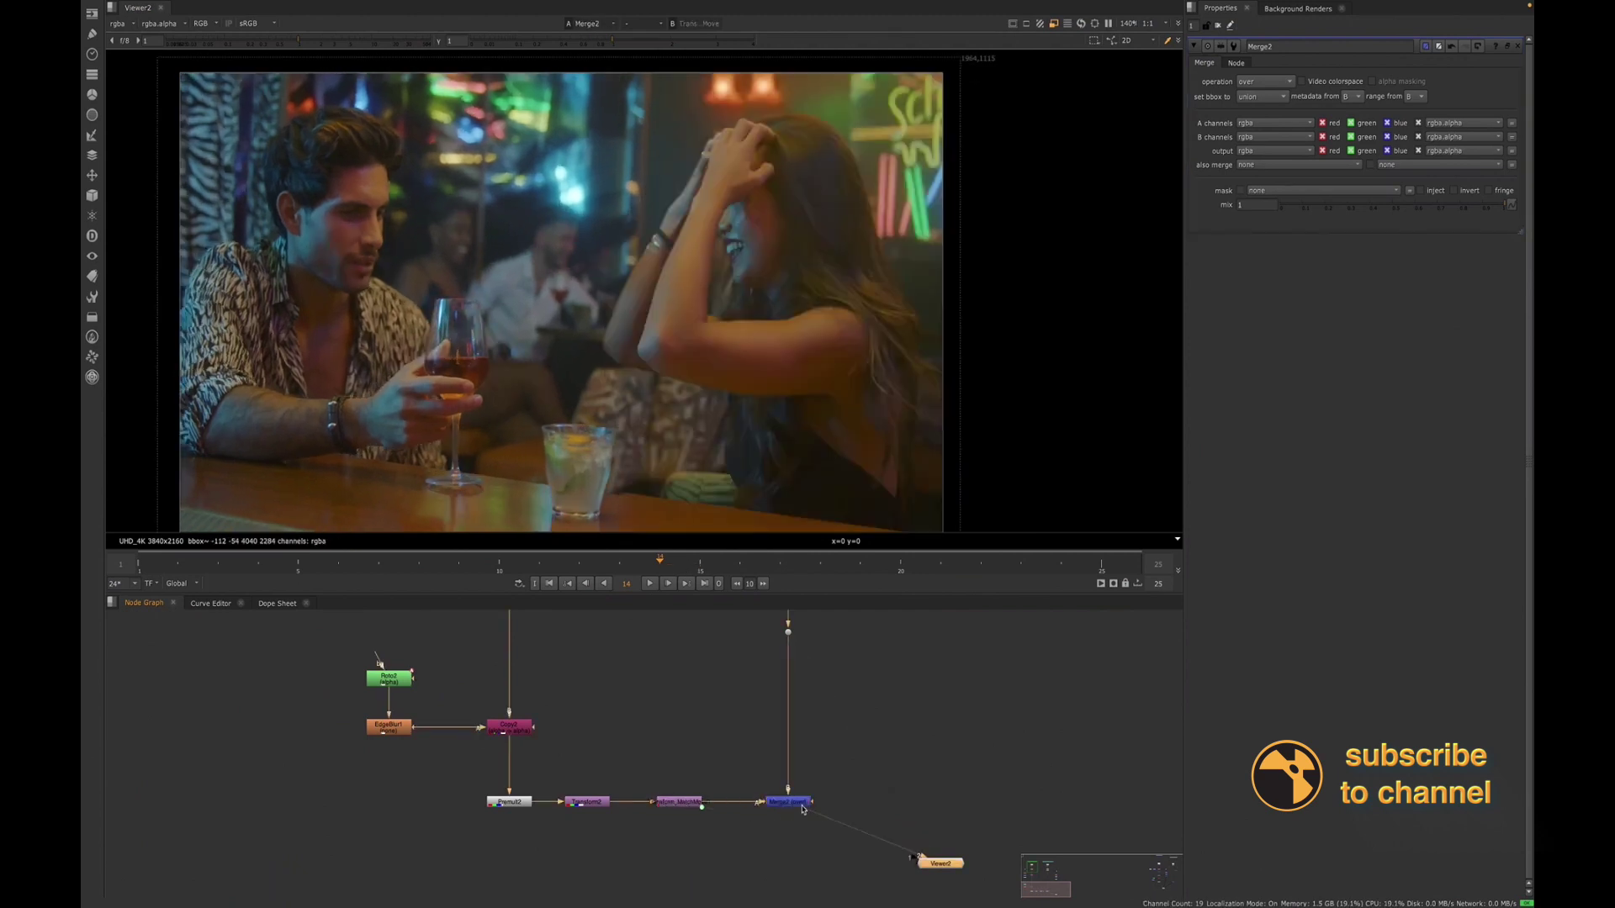
{"action": "middle_click_drag", "start_coordinate": [796, 806], "coordinate": [722, 825]}
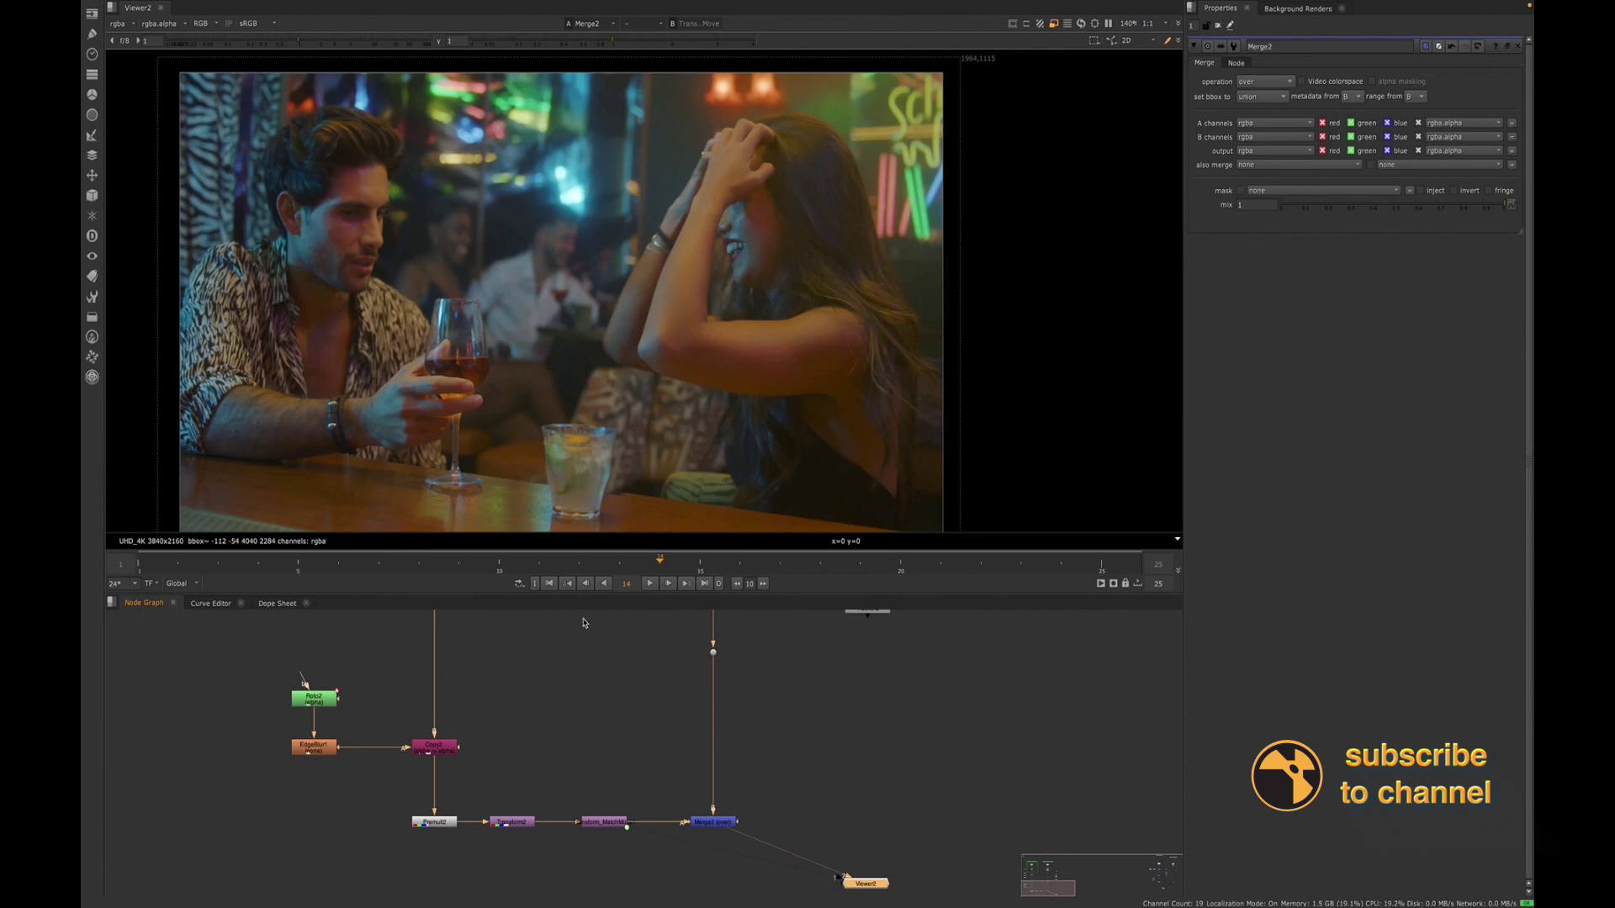
Set Transform2's vertical translate to 12, checking the drink glass and table edge at the blend seam
{"action": "left_click", "coordinate": [507, 830]}
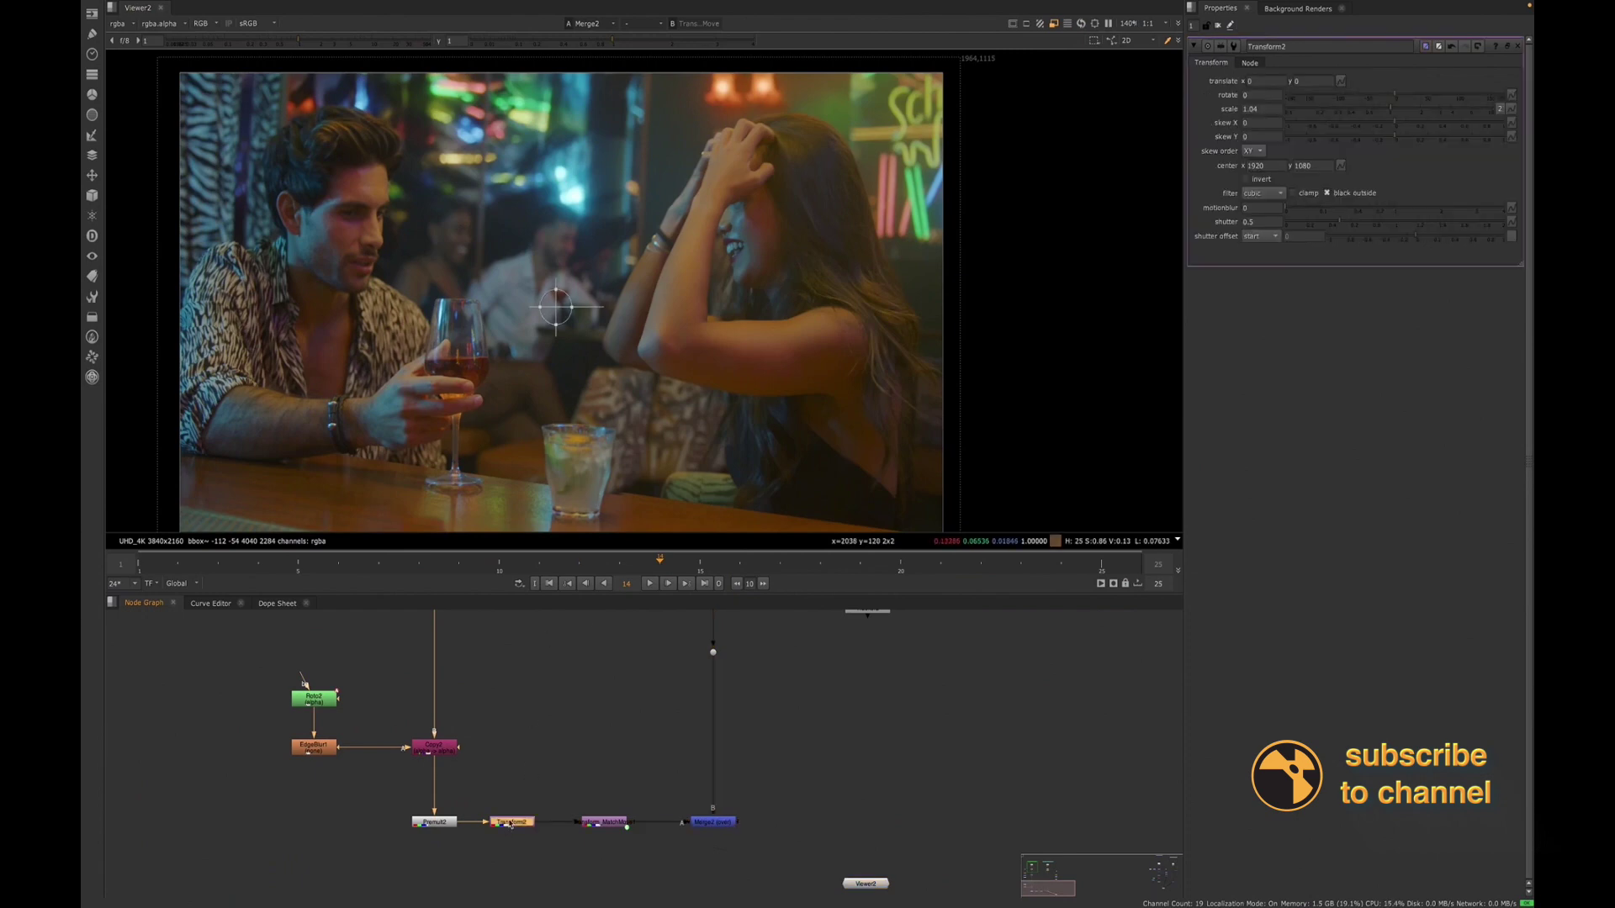
{"action": "scroll", "coordinate": [622, 471], "scroll_direction": "up", "scroll_amount": 2}
{"action": "middle_click_drag", "start_coordinate": [608, 515], "coordinate": [589, 456]}
{"action": "scroll", "coordinate": [589, 457], "scroll_direction": "up", "scroll_amount": 3}
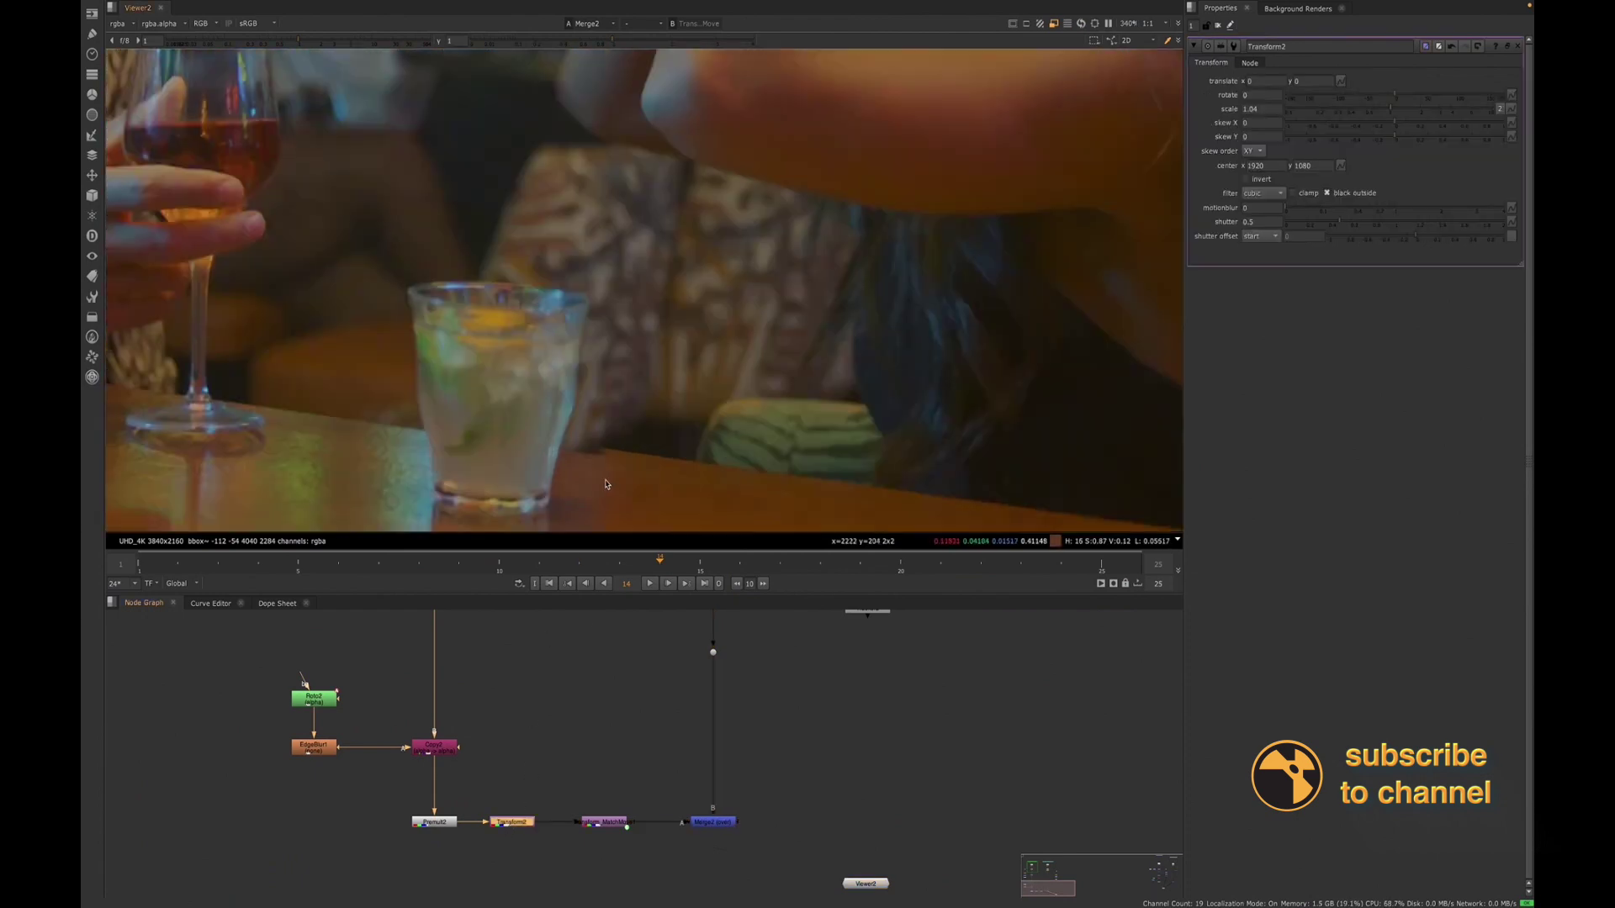
{"action": "left_click", "coordinate": [1303, 81]}
{"action": "type", "text": "2"}
{"action": "key", "text": "Return"}
{"action": "type", "text": "12"}
{"action": "key", "text": "Return"}
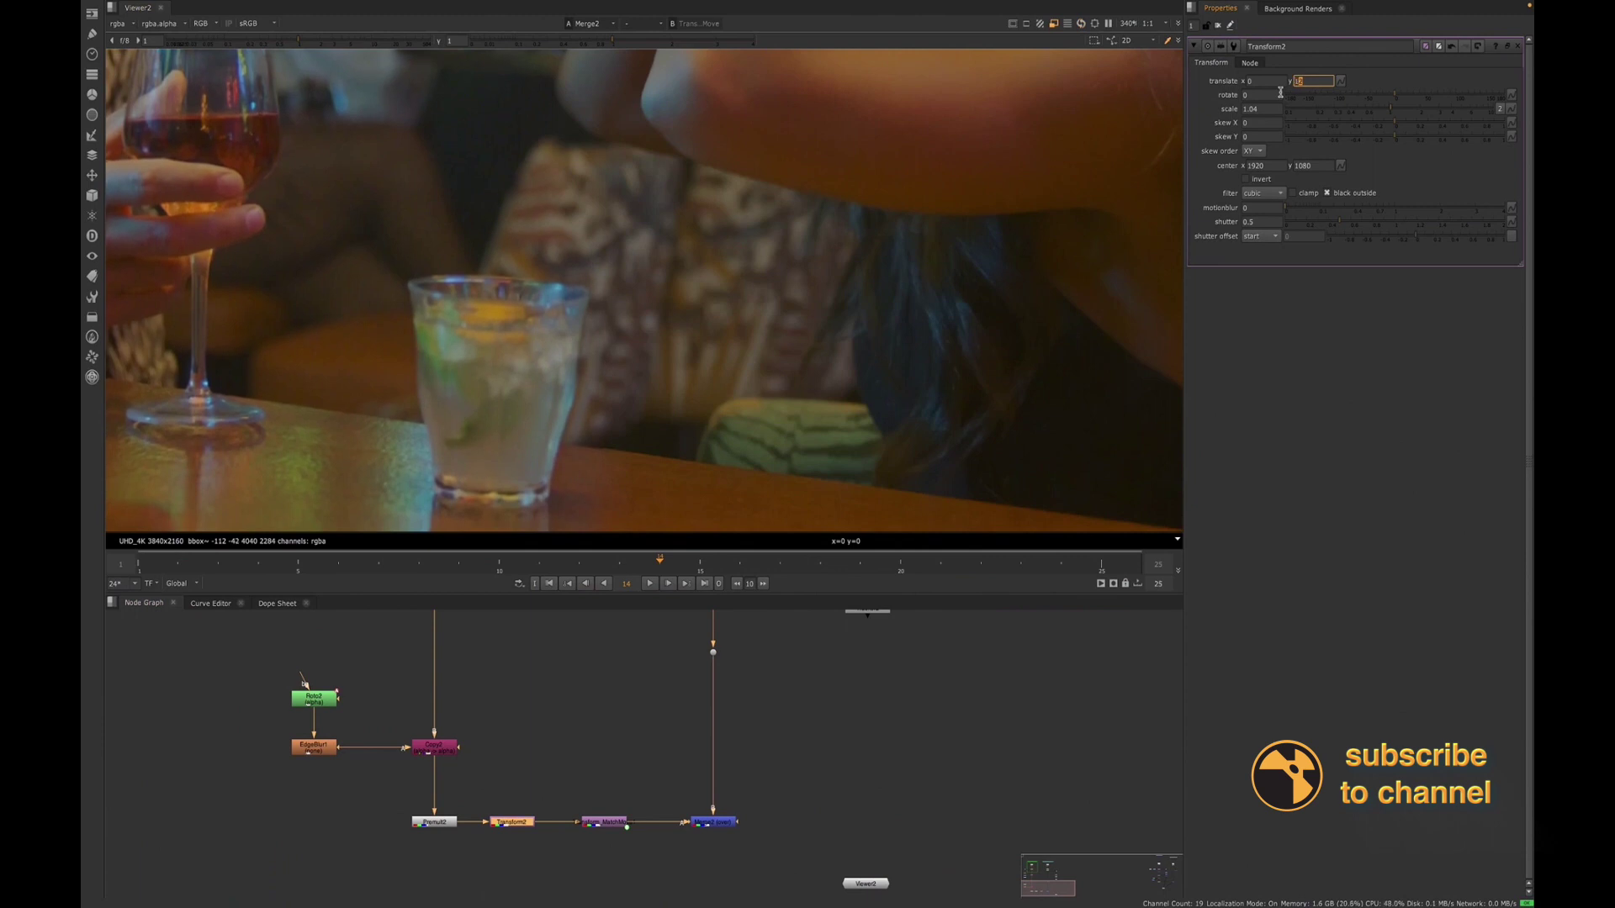
Reduce Transform2's scale to 1.03 and its vertical translate to 6
{"action": "left_click", "coordinate": [1257, 110]}
{"action": "key", "text": "Return"}
{"action": "left_click", "coordinate": [1300, 81]}
{"action": "key", "text": "Down"}
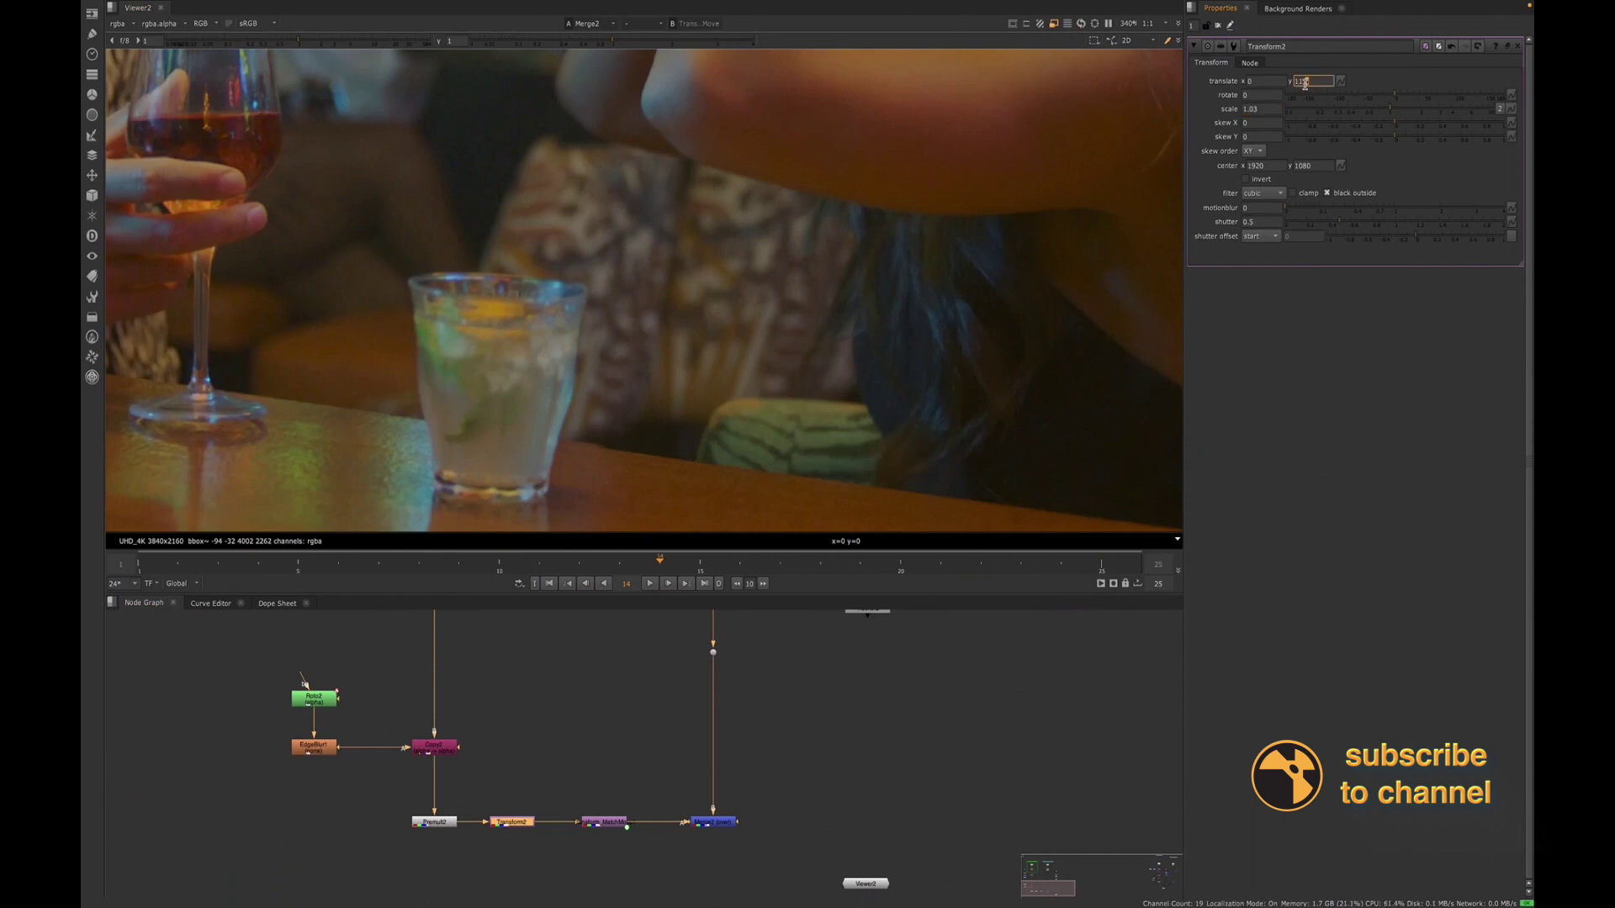
{"action": "double_click", "coordinate": [1299, 82]}
{"action": "left_click", "coordinate": [1304, 84]}
{"action": "double_click", "coordinate": [1300, 82]}
{"action": "key", "text": "Down"}
{"action": "key", "text": "Down"}
{"action": "key", "text": "Down"}
{"action": "key", "text": "Down"}
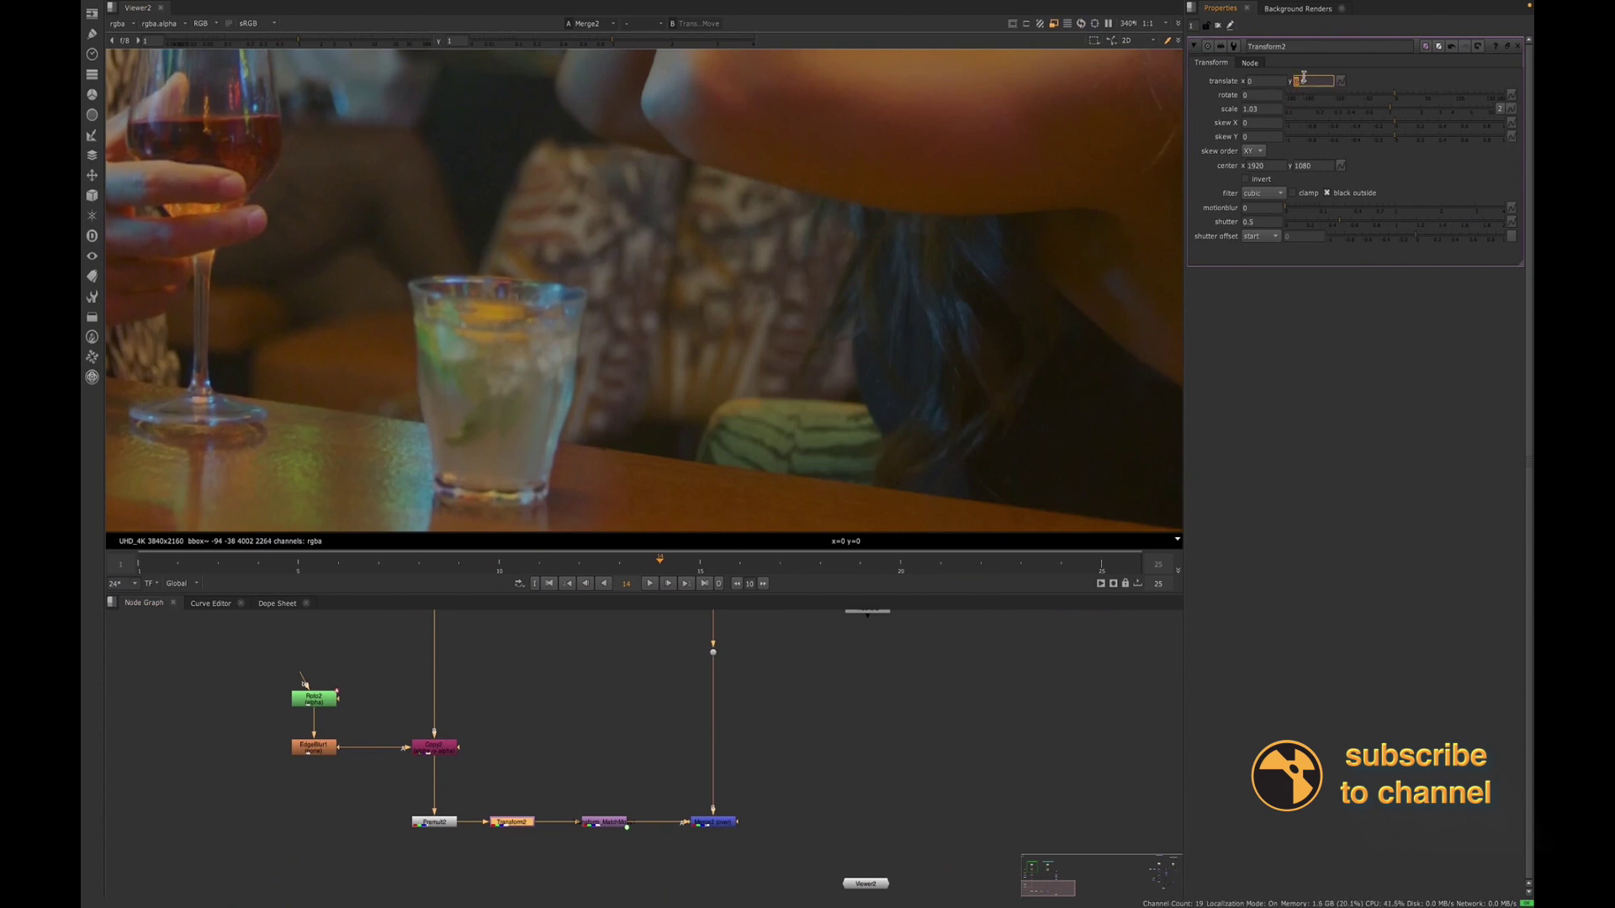
Lower Transform2's scale to 1.02 and its vertical translate to 0
{"action": "left_click", "coordinate": [1256, 111]}
{"action": "key", "text": "Down"}
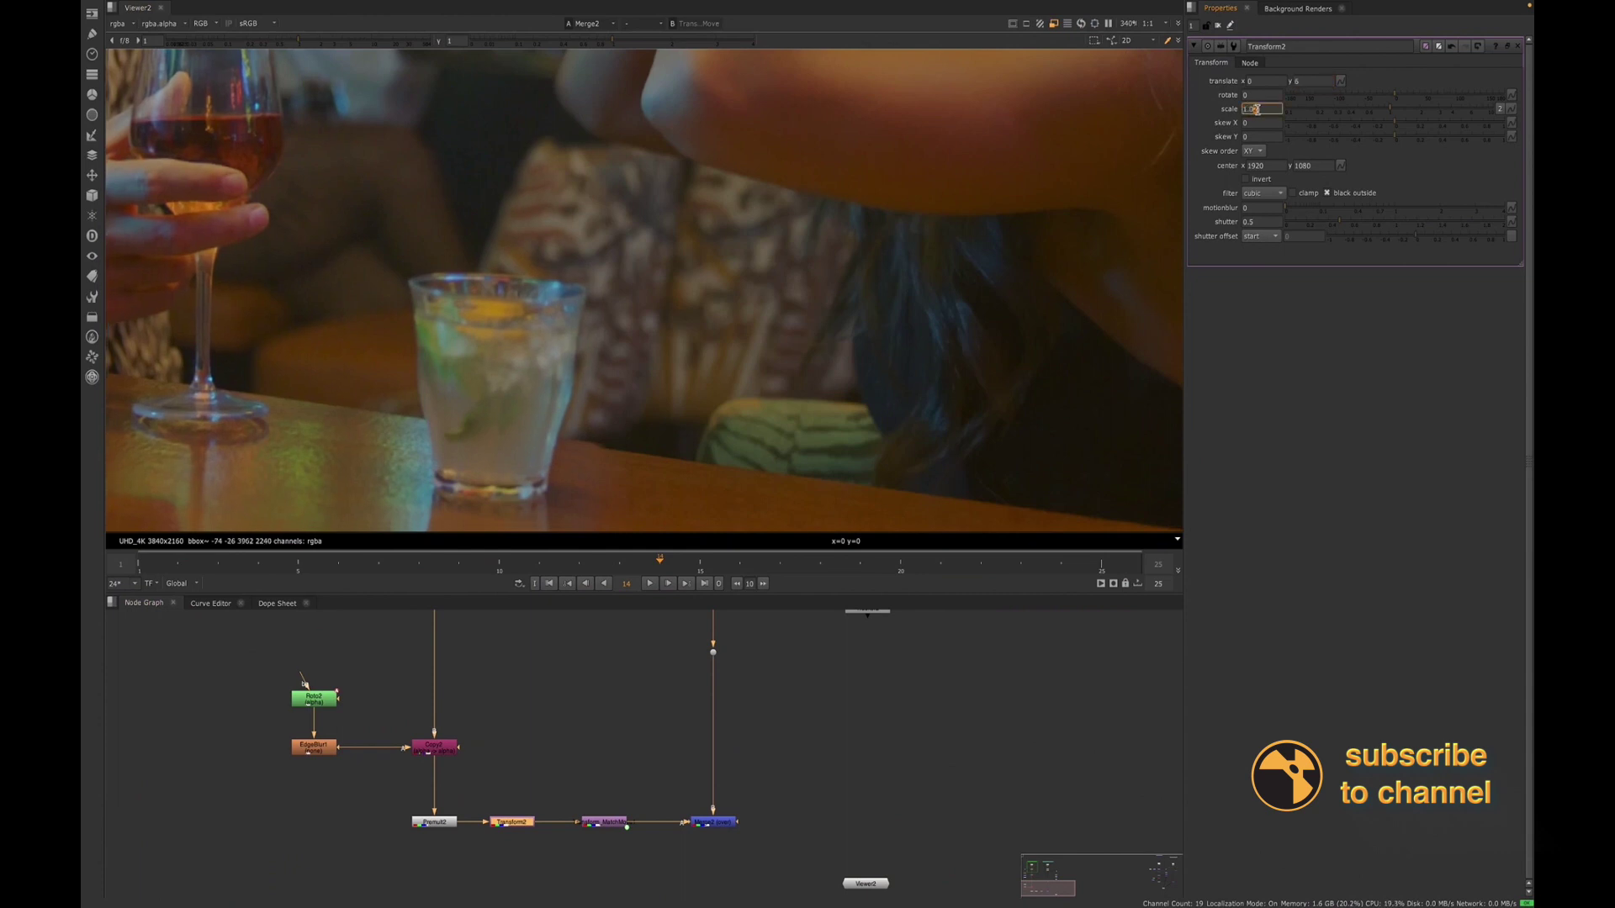
{"action": "left_click", "coordinate": [1294, 81]}
{"action": "key", "text": "Down"}
{"action": "key", "text": "Down"}
{"action": "key", "text": "Down"}
{"action": "key", "text": "Down"}
{"action": "key", "text": "Down"}
{"action": "key", "text": "Down"}
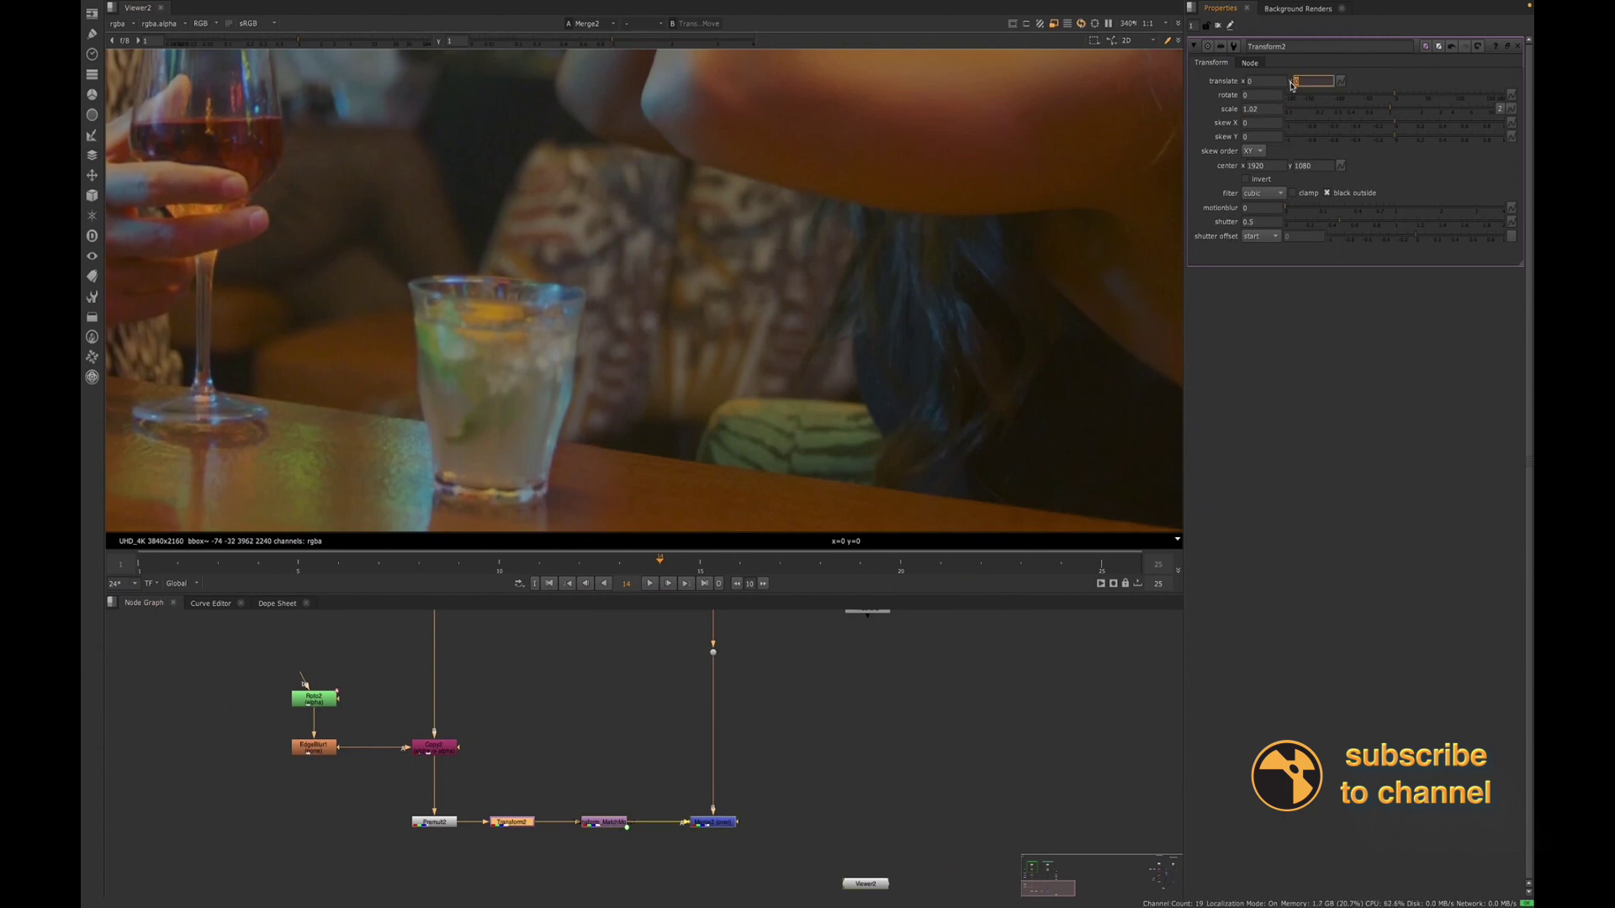
Reset Transform2's scale to 1 and set its vertical translate to -19 to line up the table edges
{"action": "left_click", "coordinate": [1259, 109]}
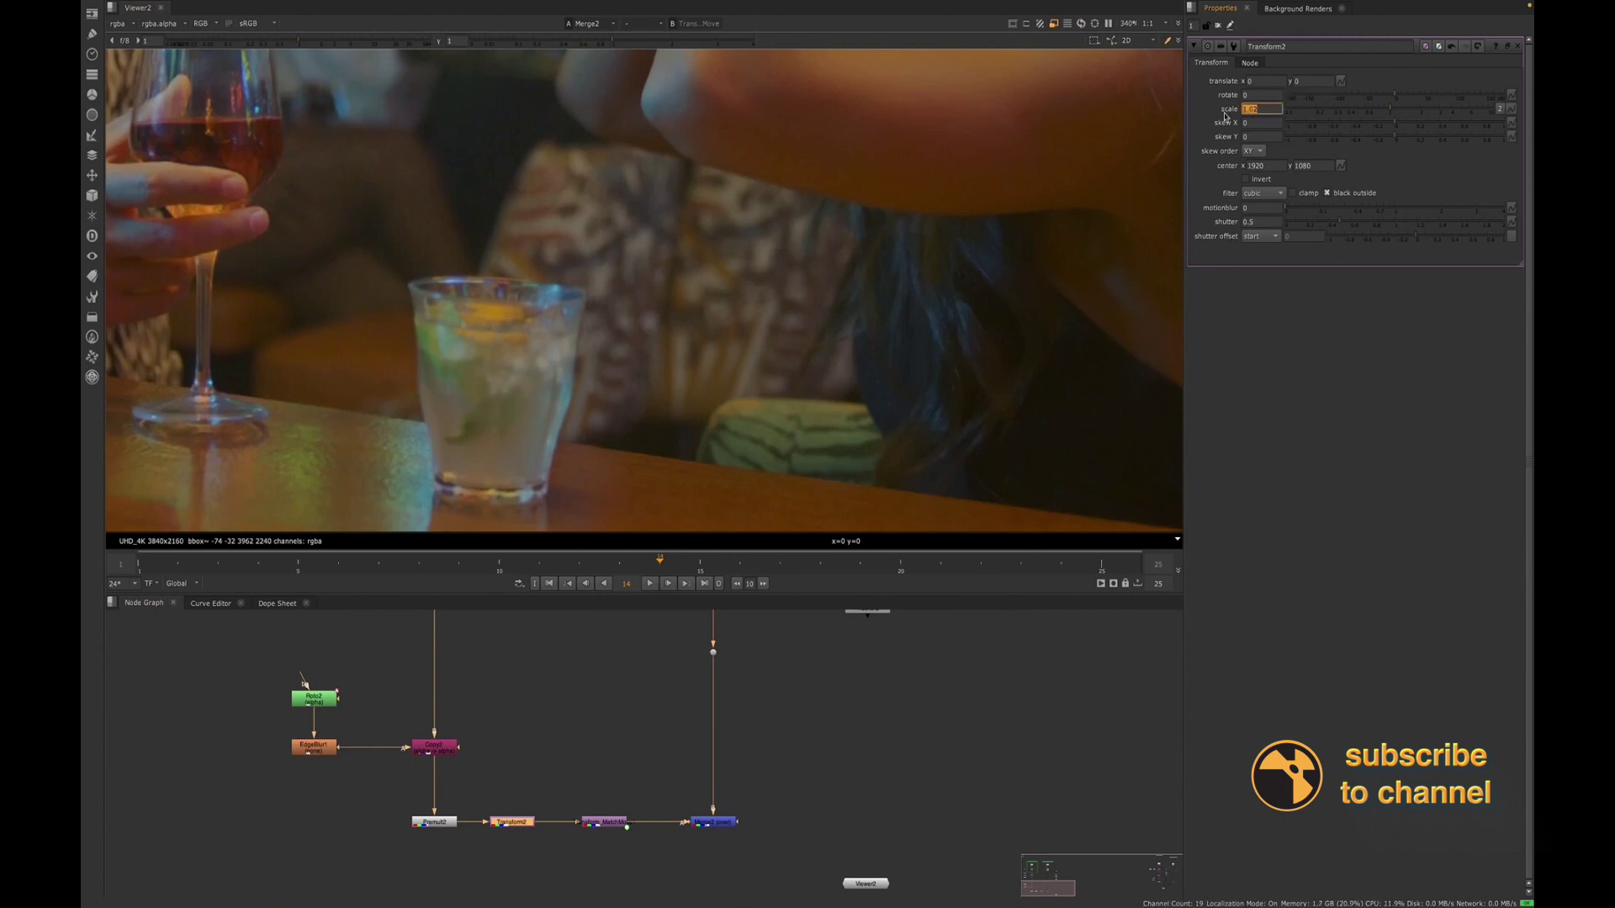
{"action": "type", "text": "1"}
{"action": "key", "text": "Return"}
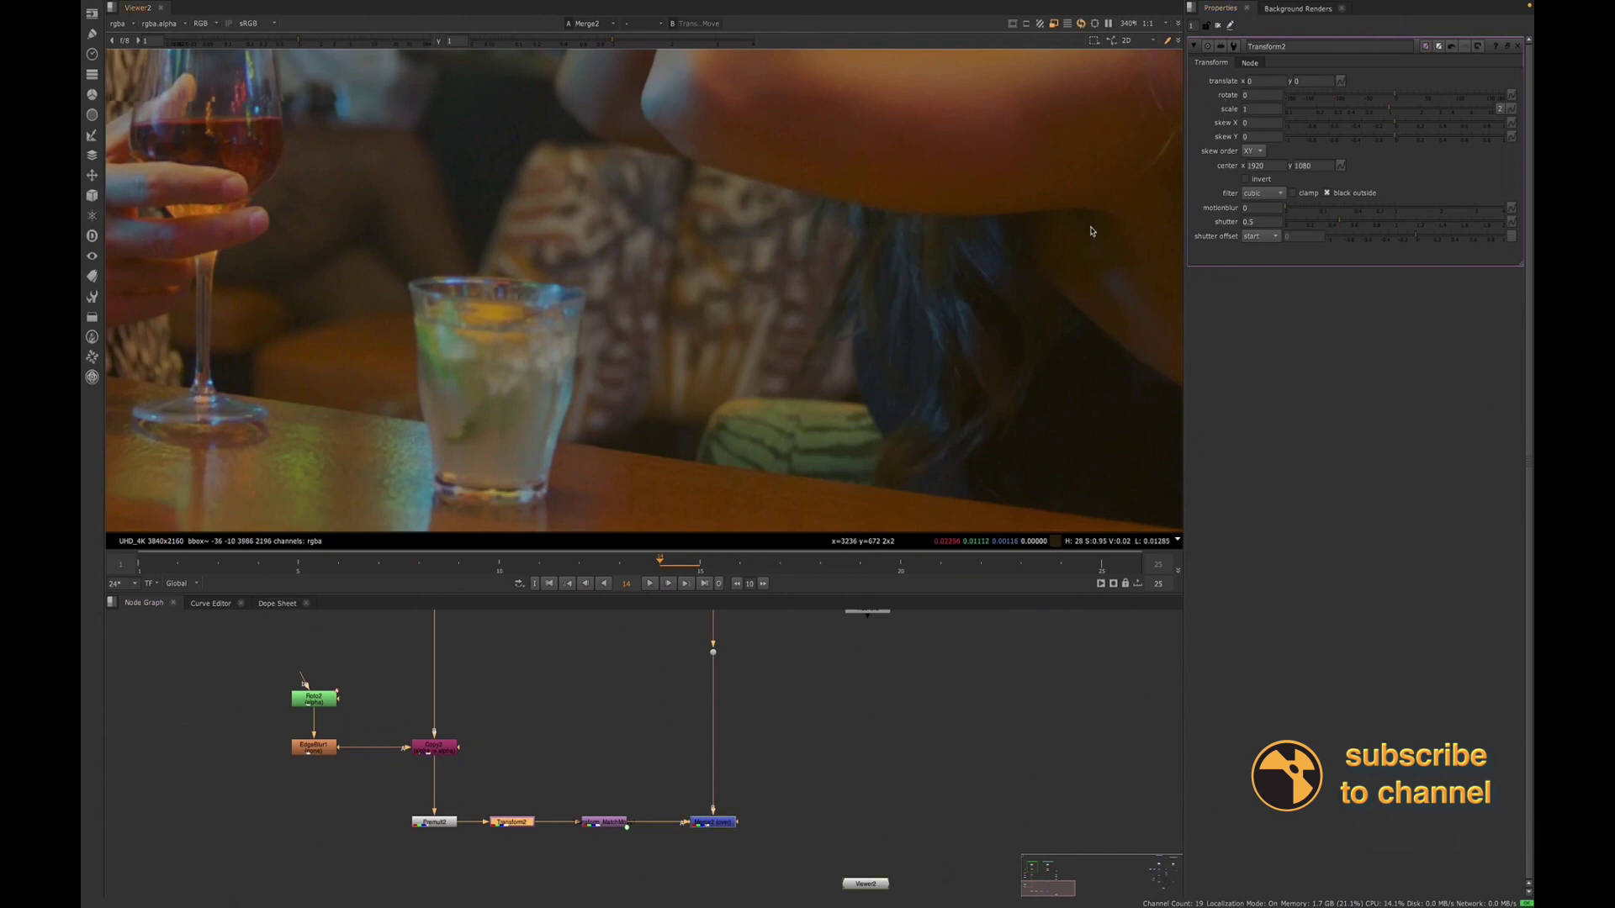
{"action": "left_click", "coordinate": [1297, 79]}
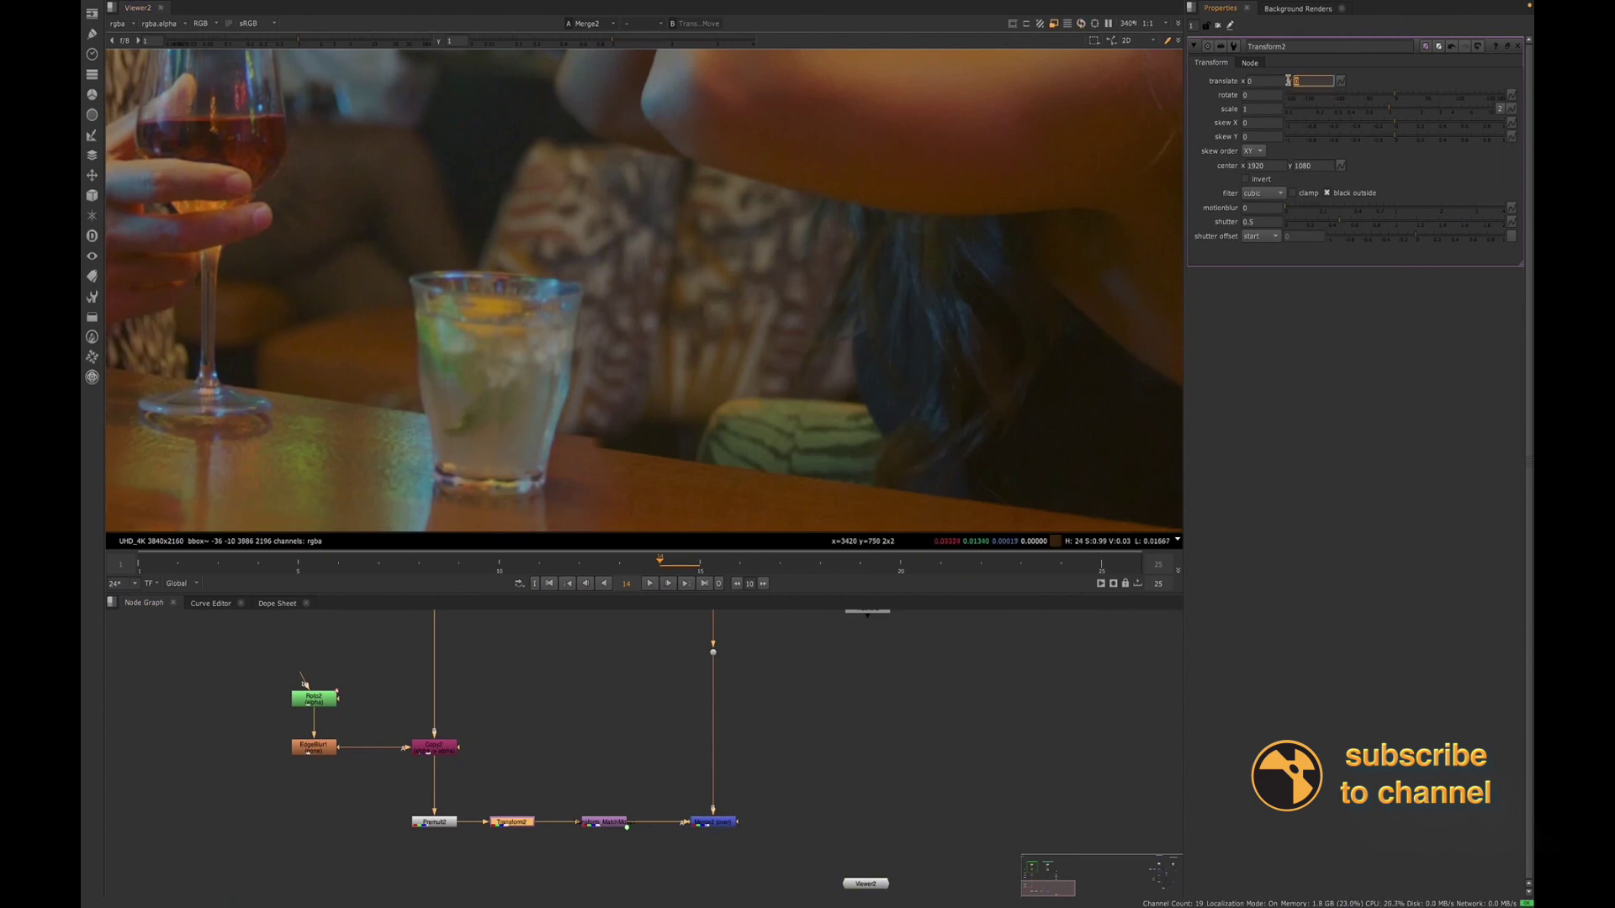
{"action": "type", "text": "-5"}
{"action": "key", "text": "Down"}
{"action": "key", "text": "Down"}
{"action": "key", "text": "Down"}
{"action": "key", "text": "Down"}
{"action": "key", "text": "Down"}
{"action": "key", "text": "Down"}
{"action": "key", "text": "Down"}
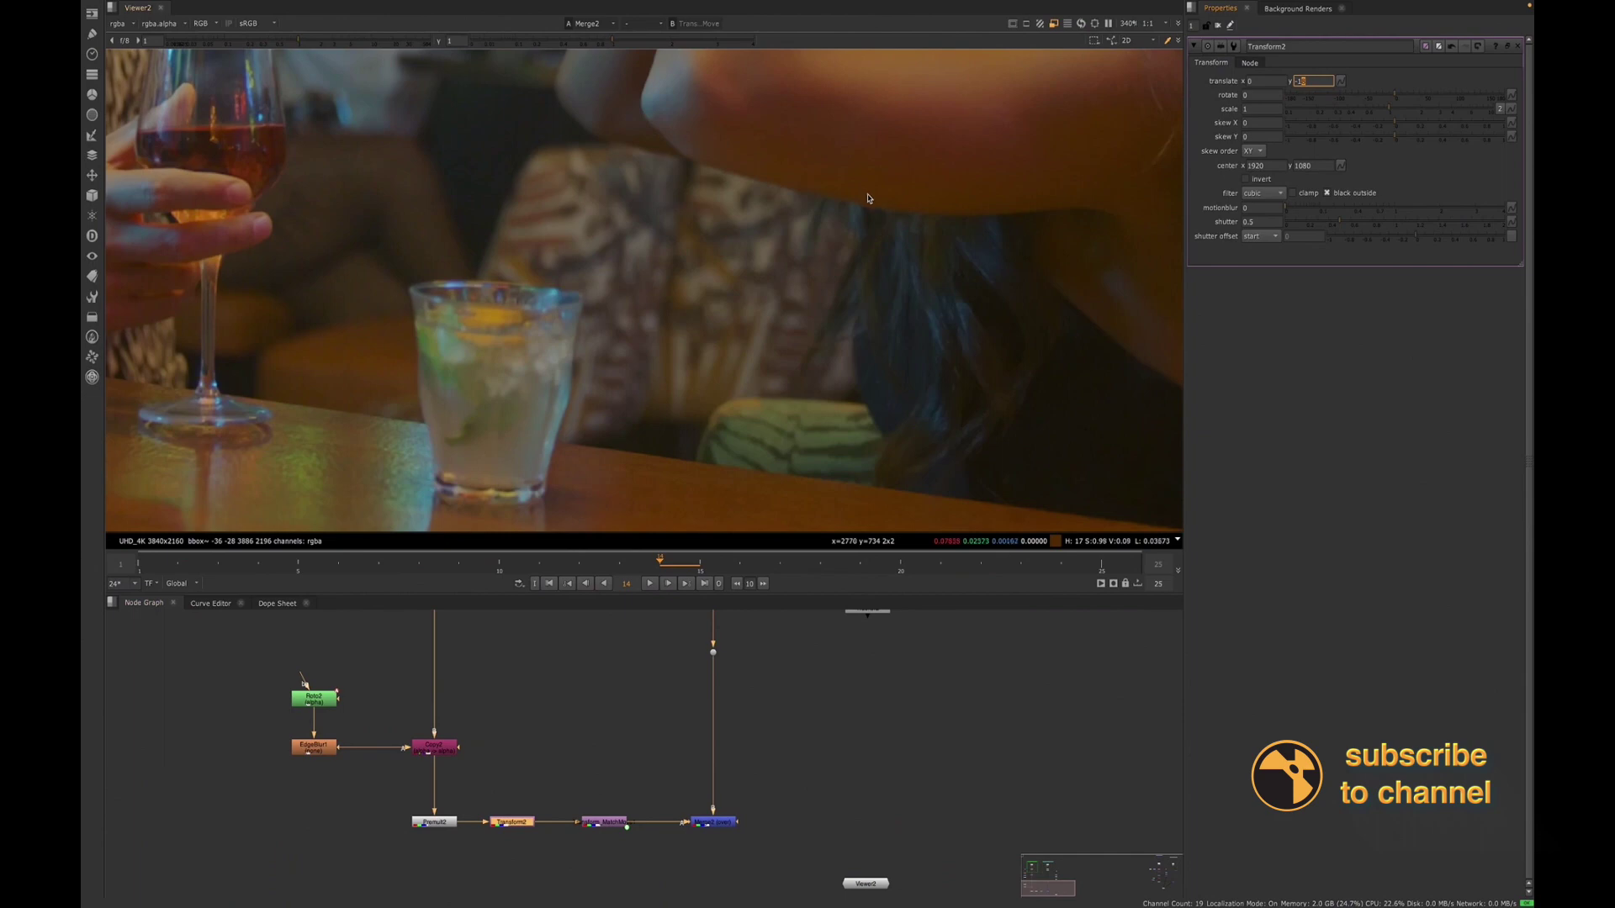
Review the full merged frame and close the open properties panels
{"action": "scroll", "coordinate": [623, 397], "scroll_direction": "down", "scroll_amount": 3}
{"action": "scroll", "coordinate": [623, 396], "scroll_direction": "down", "scroll_amount": 2}
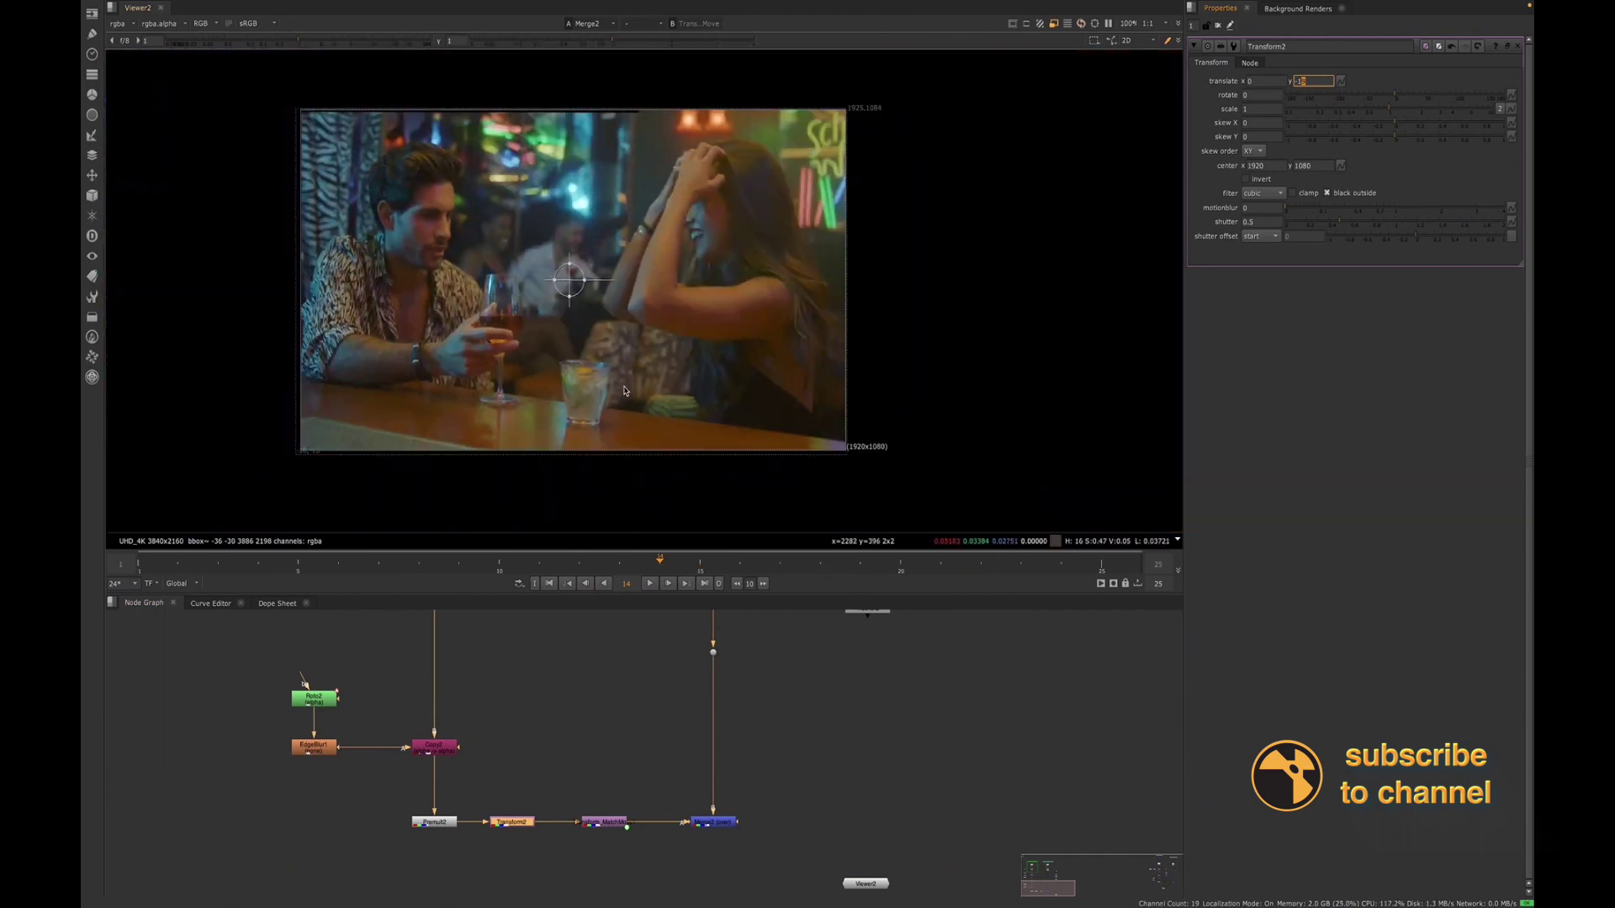
{"action": "middle_click_drag", "start_coordinate": [623, 397], "coordinate": [643, 429]}
{"action": "scroll", "coordinate": [683, 150], "scroll_direction": "up", "scroll_amount": 2}
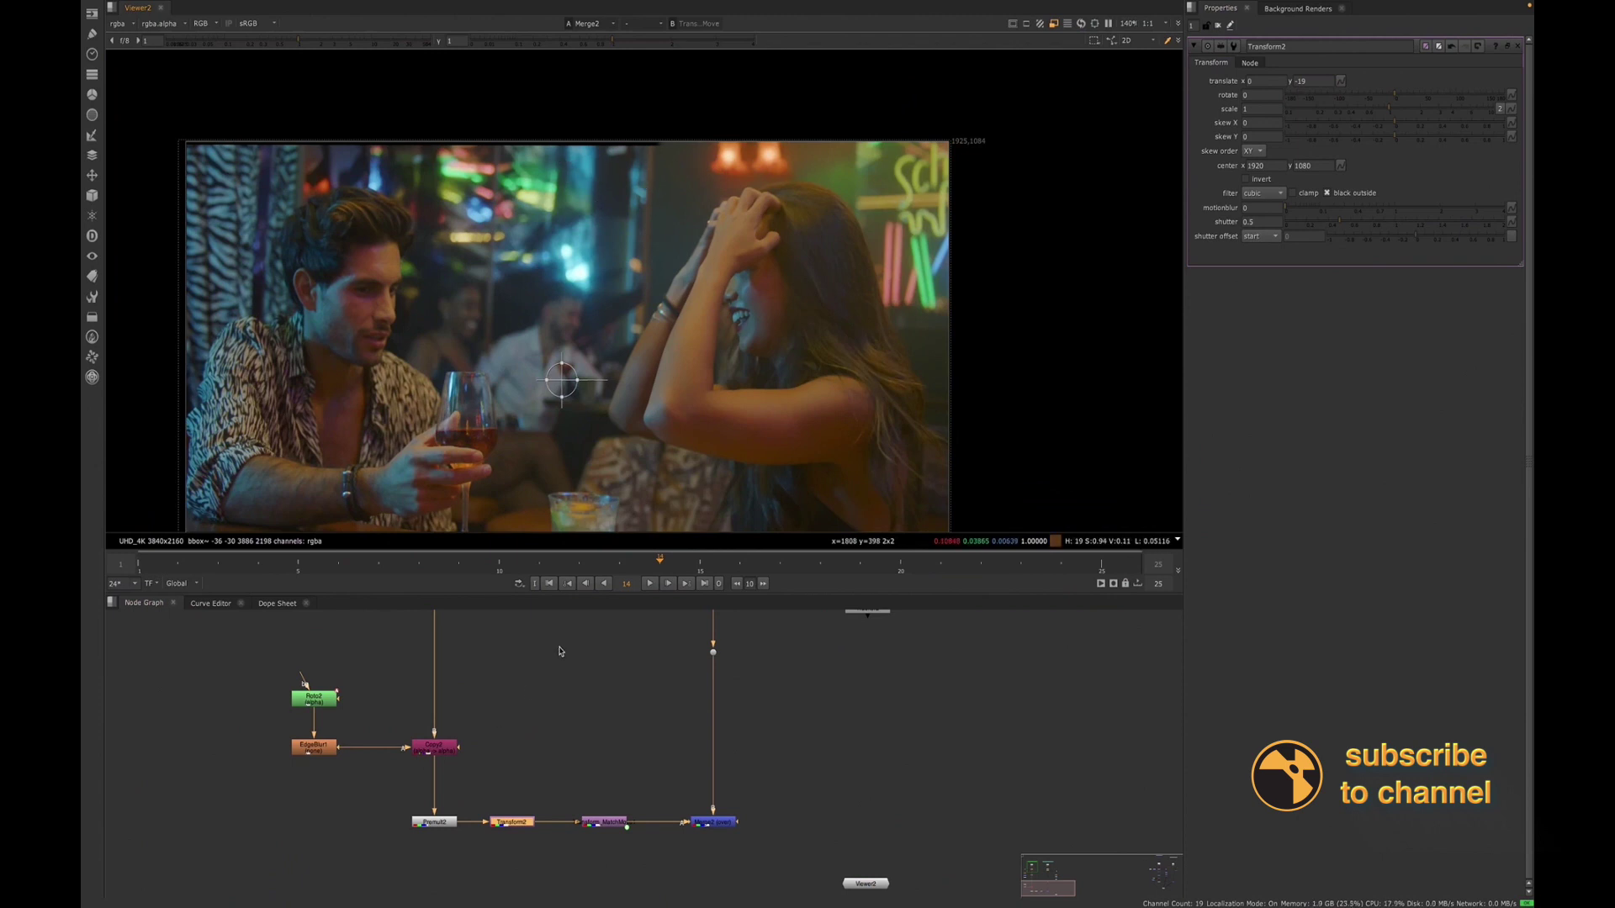
{"action": "scroll", "coordinate": [553, 387], "scroll_direction": "down", "scroll_amount": 1}
{"action": "middle_click_drag", "start_coordinate": [553, 387], "coordinate": [500, 307]}
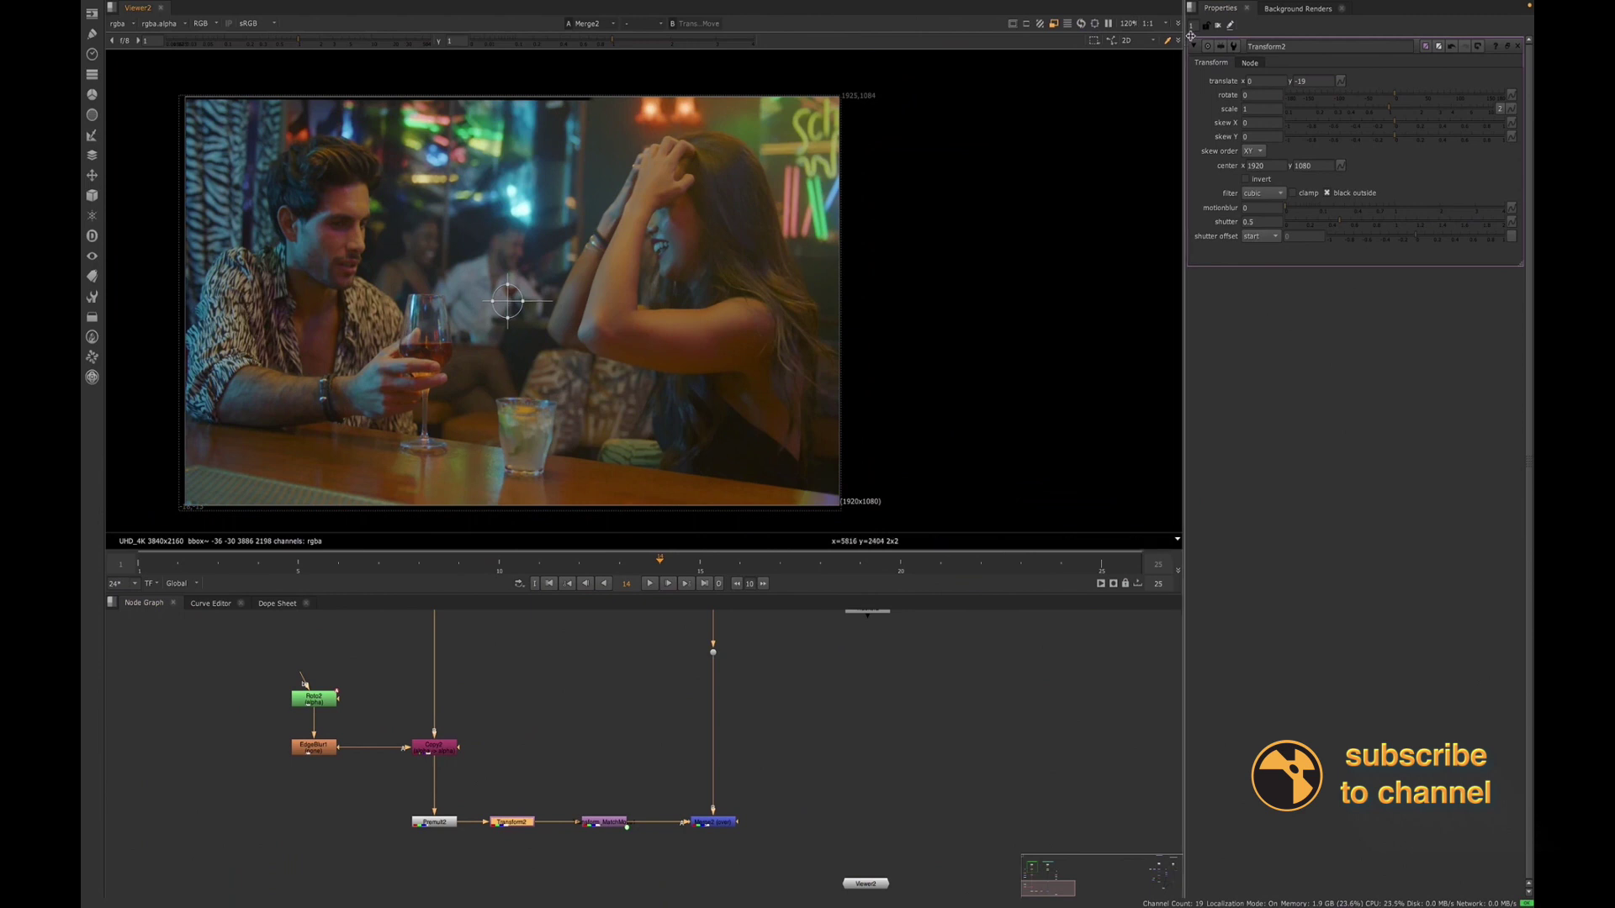
{"action": "left_click", "coordinate": [1217, 27]}
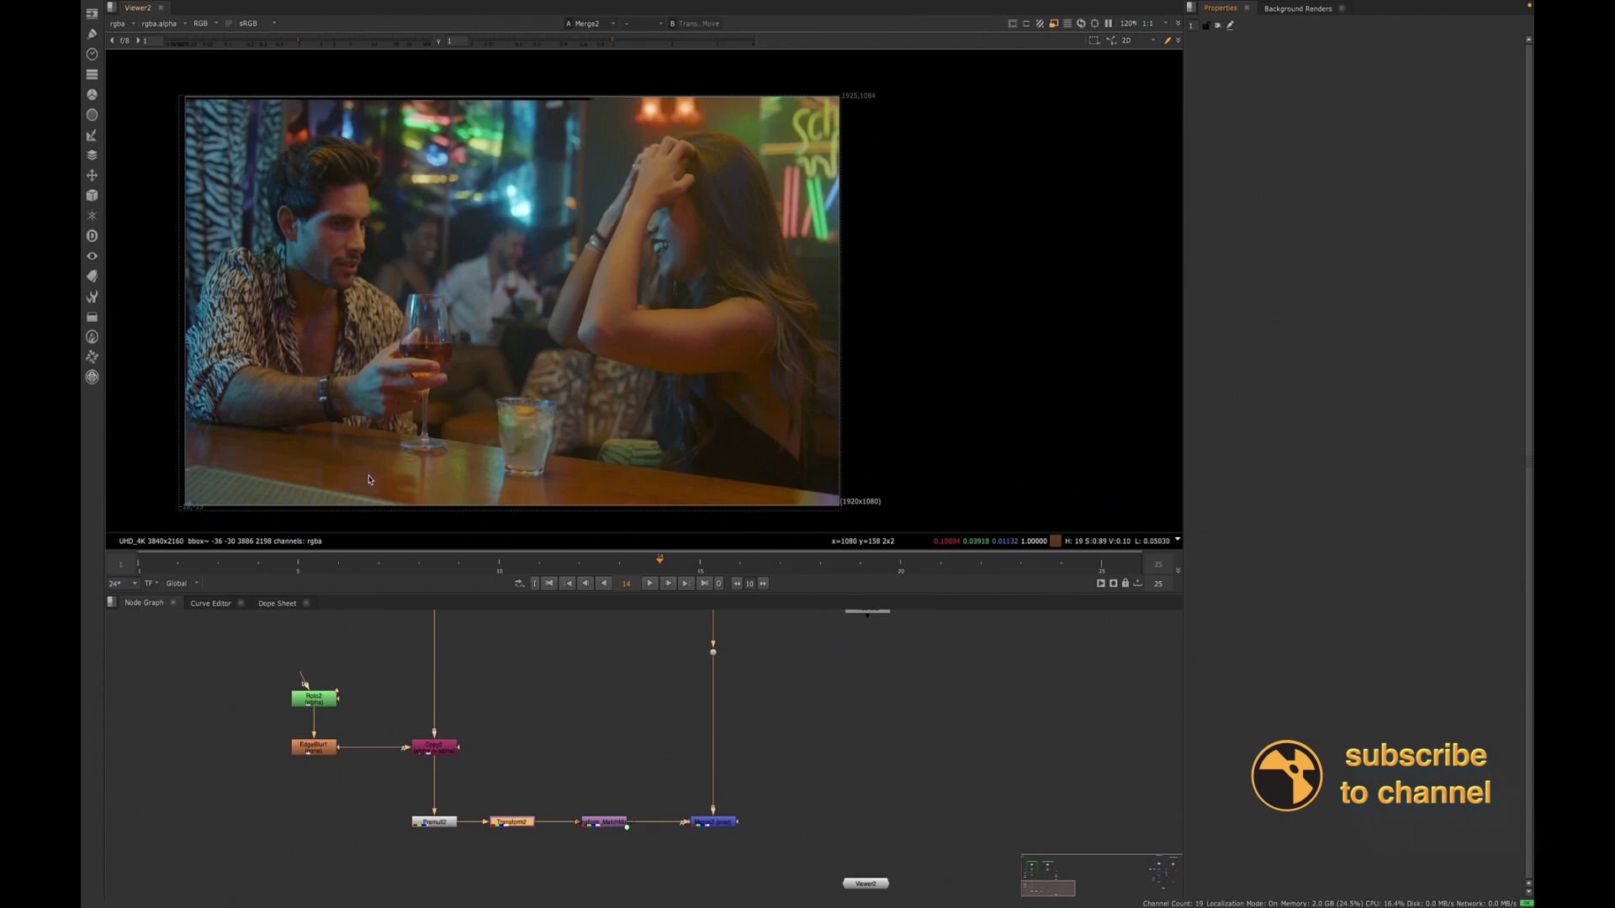
Assign Plate A's Dot and Merge2 to separate viewer inputs and toggle between them to compare the original with the blend
{"action": "scroll", "coordinate": [627, 799], "scroll_direction": "down", "scroll_amount": 2}
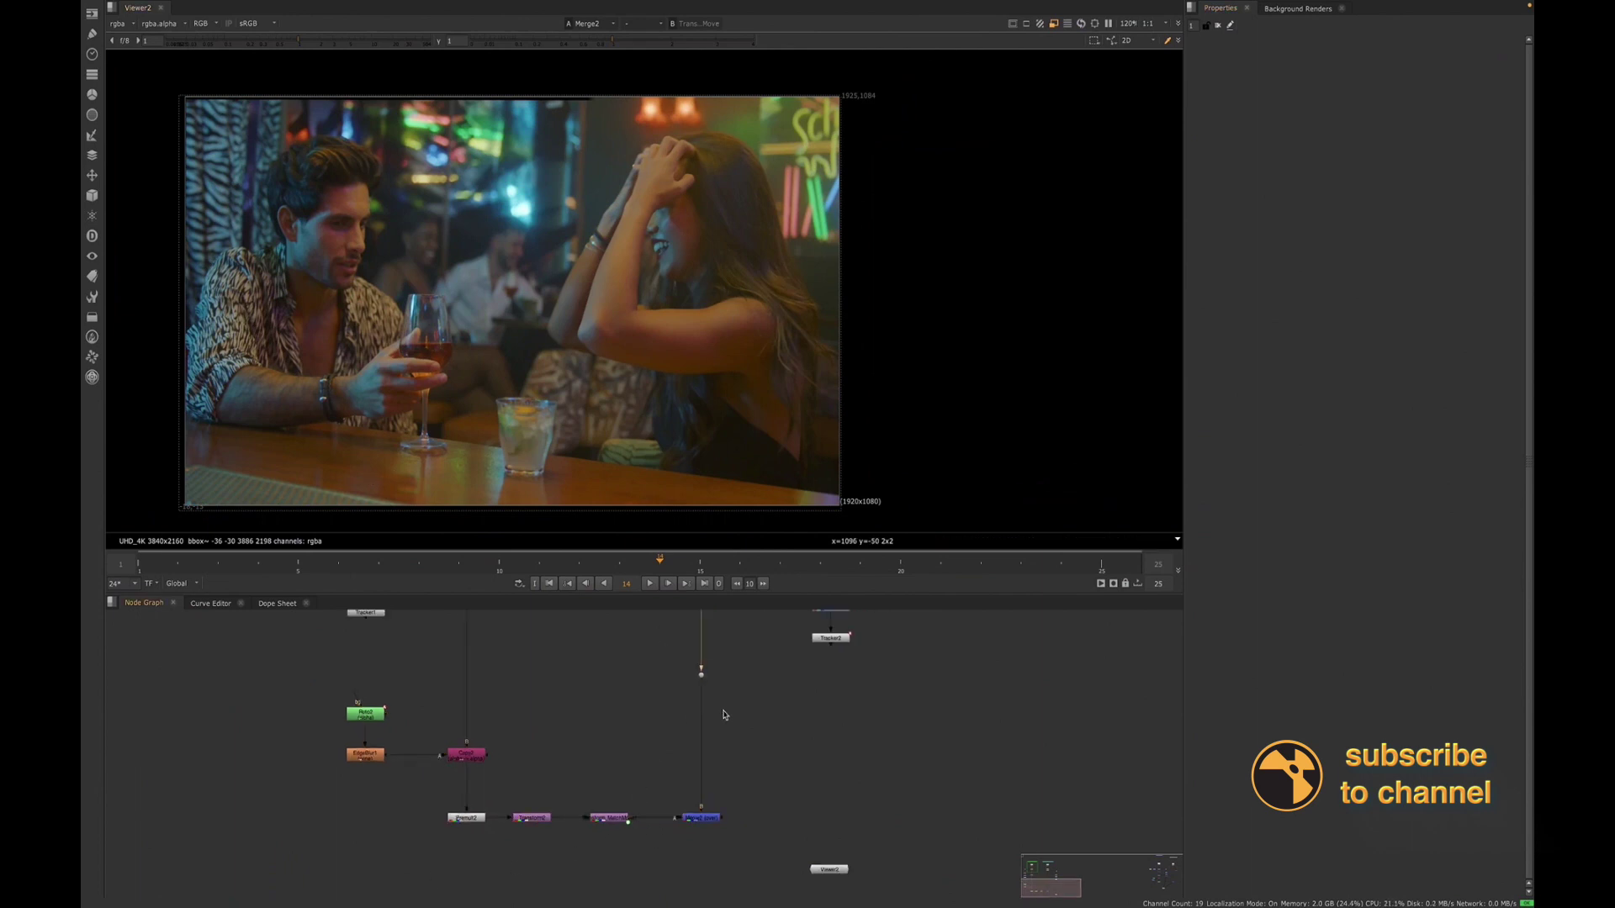
{"action": "key", "text": "1"}
{"action": "left_click", "coordinate": [709, 820]}
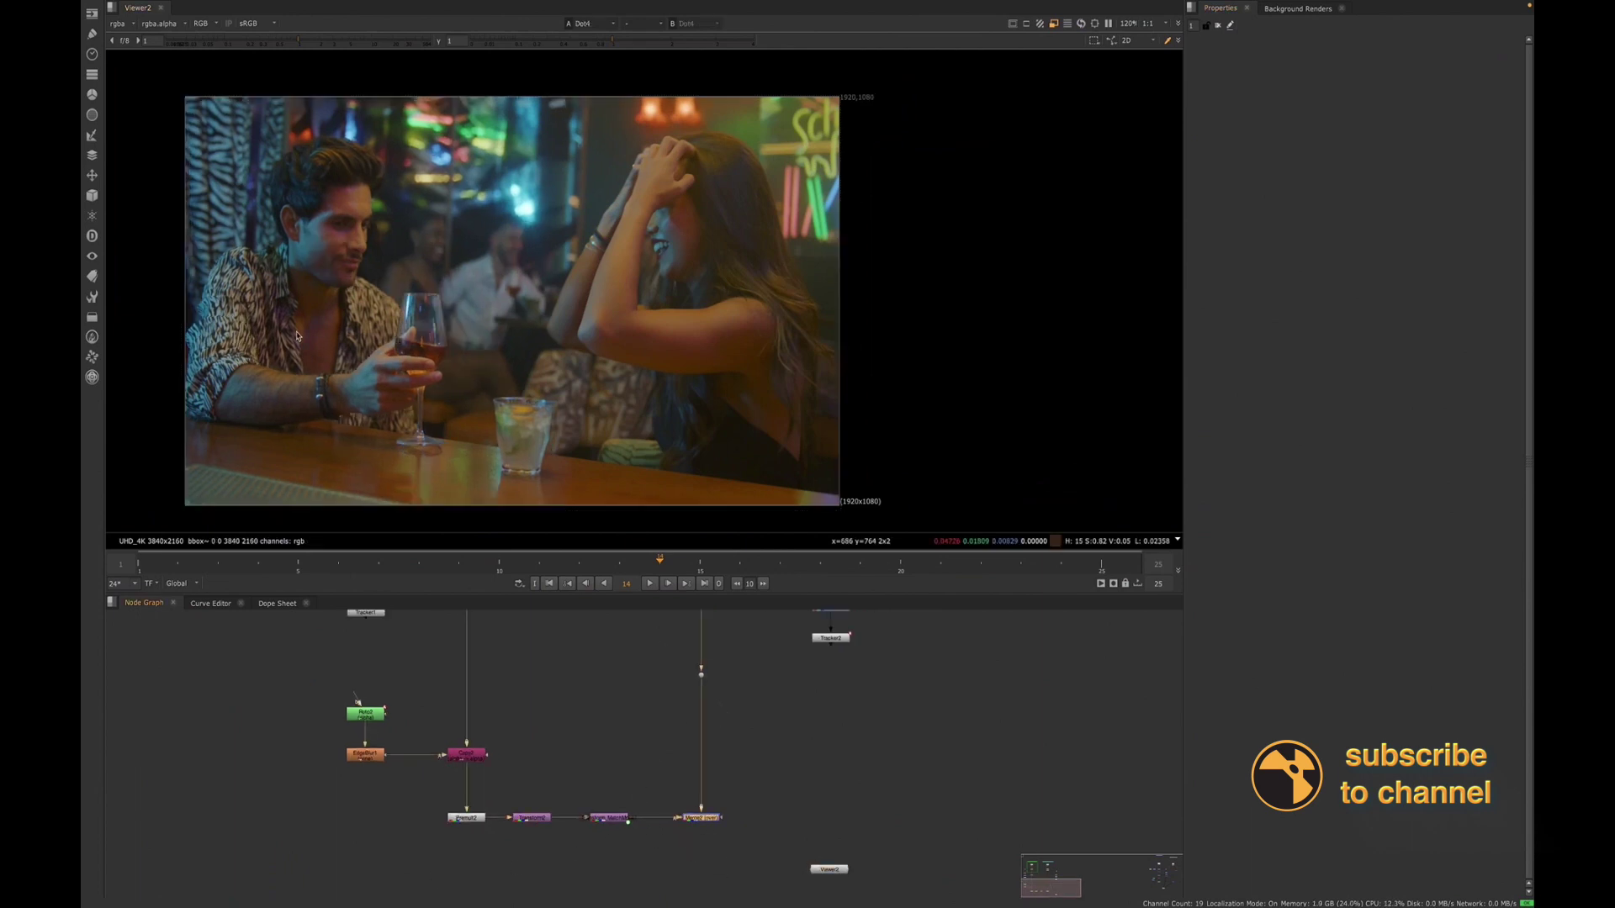
{"action": "key", "text": "1"}
{"action": "key", "text": "2"}
{"action": "key", "text": "1"}
{"action": "key", "text": "2"}
{"action": "key", "text": "1"}
{"action": "key", "text": "2"}
{"action": "key", "text": "1"}
{"action": "key", "text": "2"}
{"action": "key", "text": "1"}
{"action": "key", "text": "2"}
{"action": "key", "text": "1"}
{"action": "key", "text": "2"}
{"action": "key", "text": "1"}
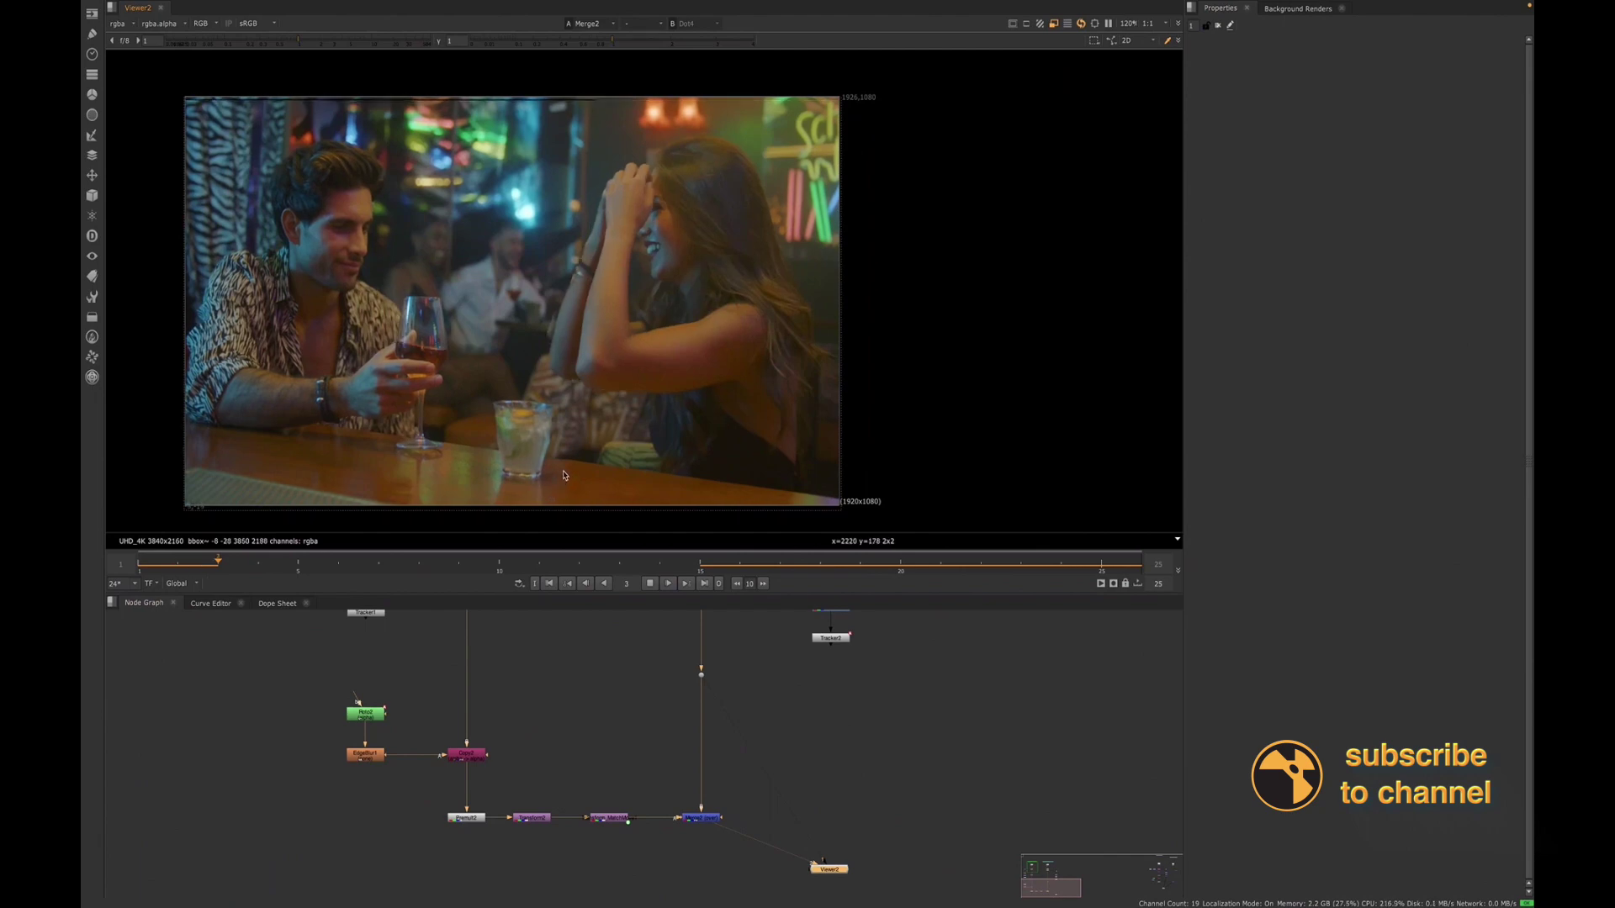
Inspect the blend up close along the table edge beside the glass, and check the full frame
{"action": "scroll", "coordinate": [563, 473], "scroll_direction": "up", "scroll_amount": 2}
{"action": "scroll", "coordinate": [565, 458], "scroll_direction": "up", "scroll_amount": 2}
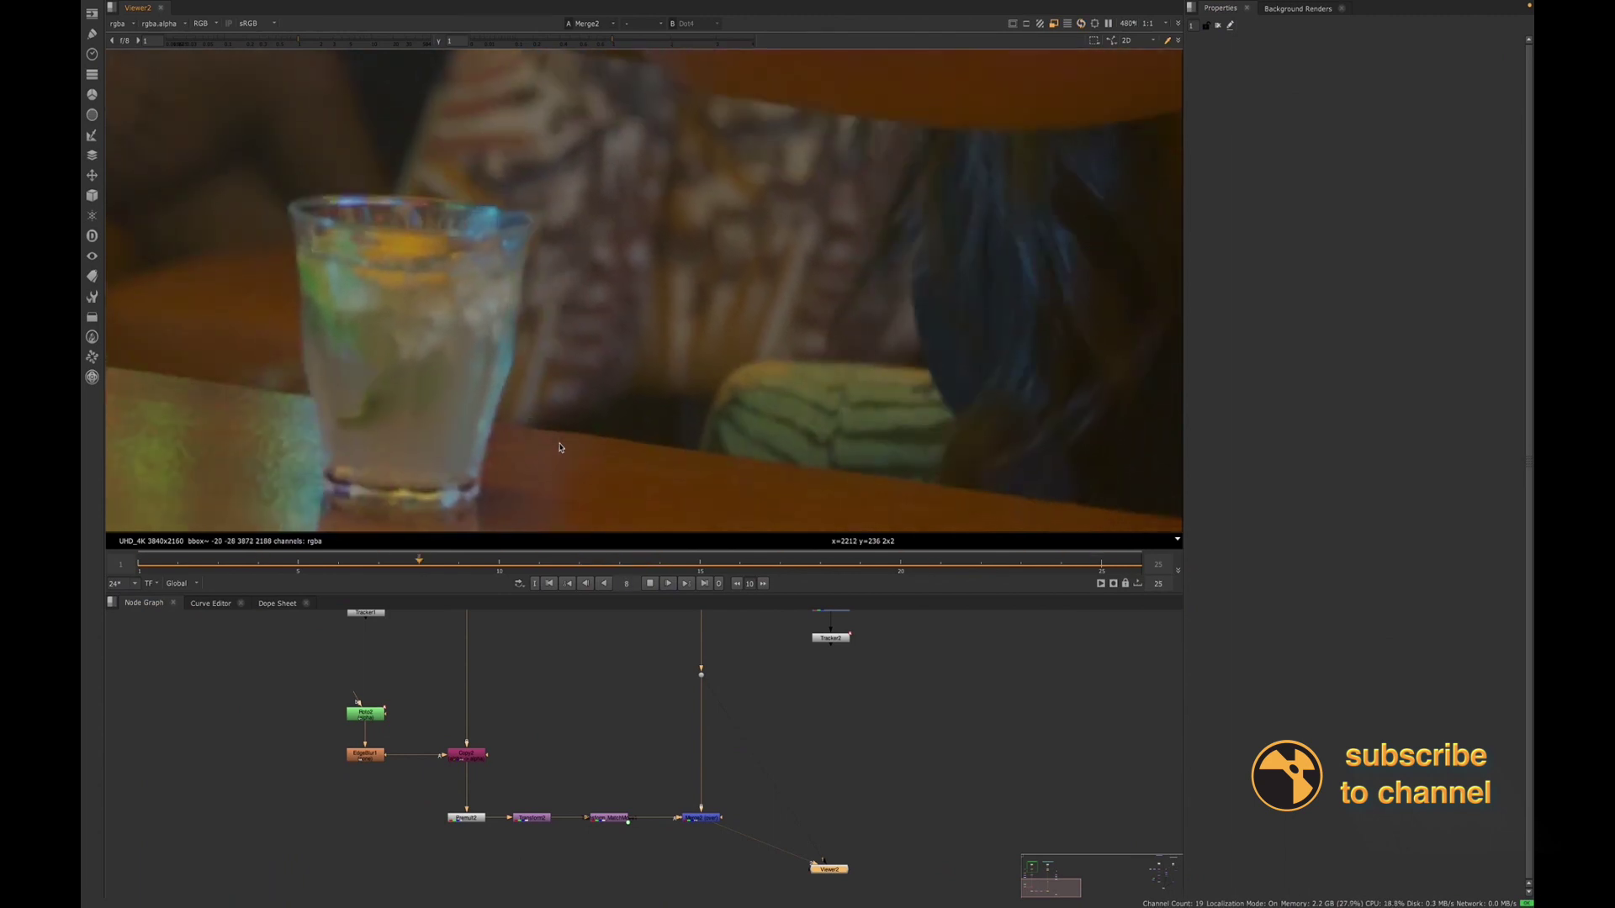
{"action": "scroll", "coordinate": [561, 447], "scroll_direction": "down", "scroll_amount": 8}
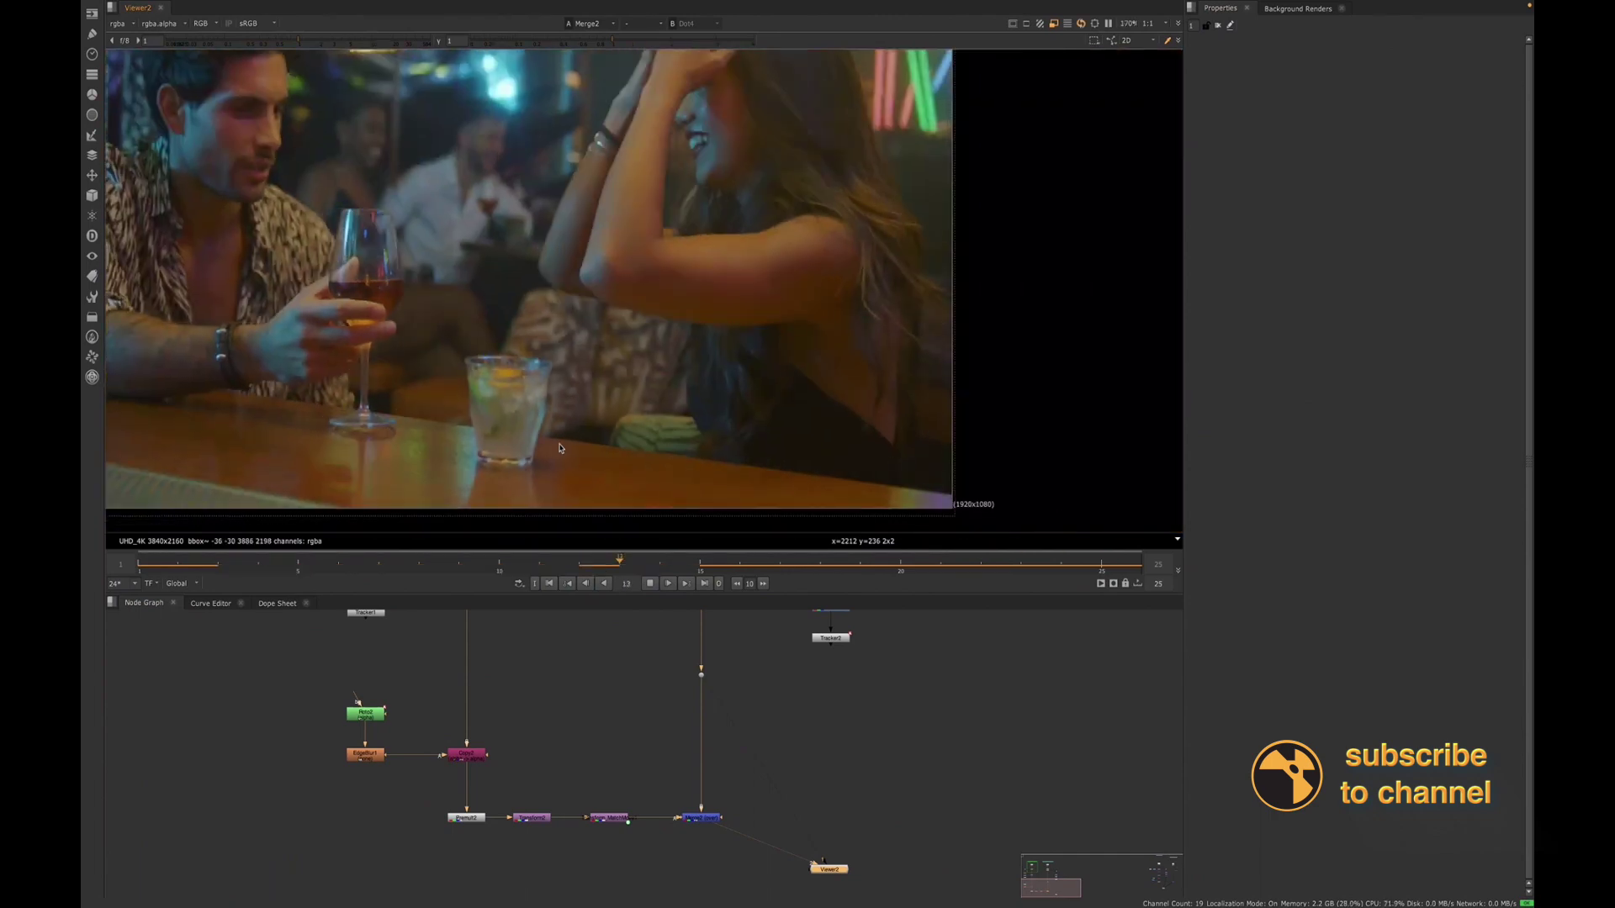
{"action": "scroll", "coordinate": [697, 423], "scroll_direction": "up", "scroll_amount": 2}
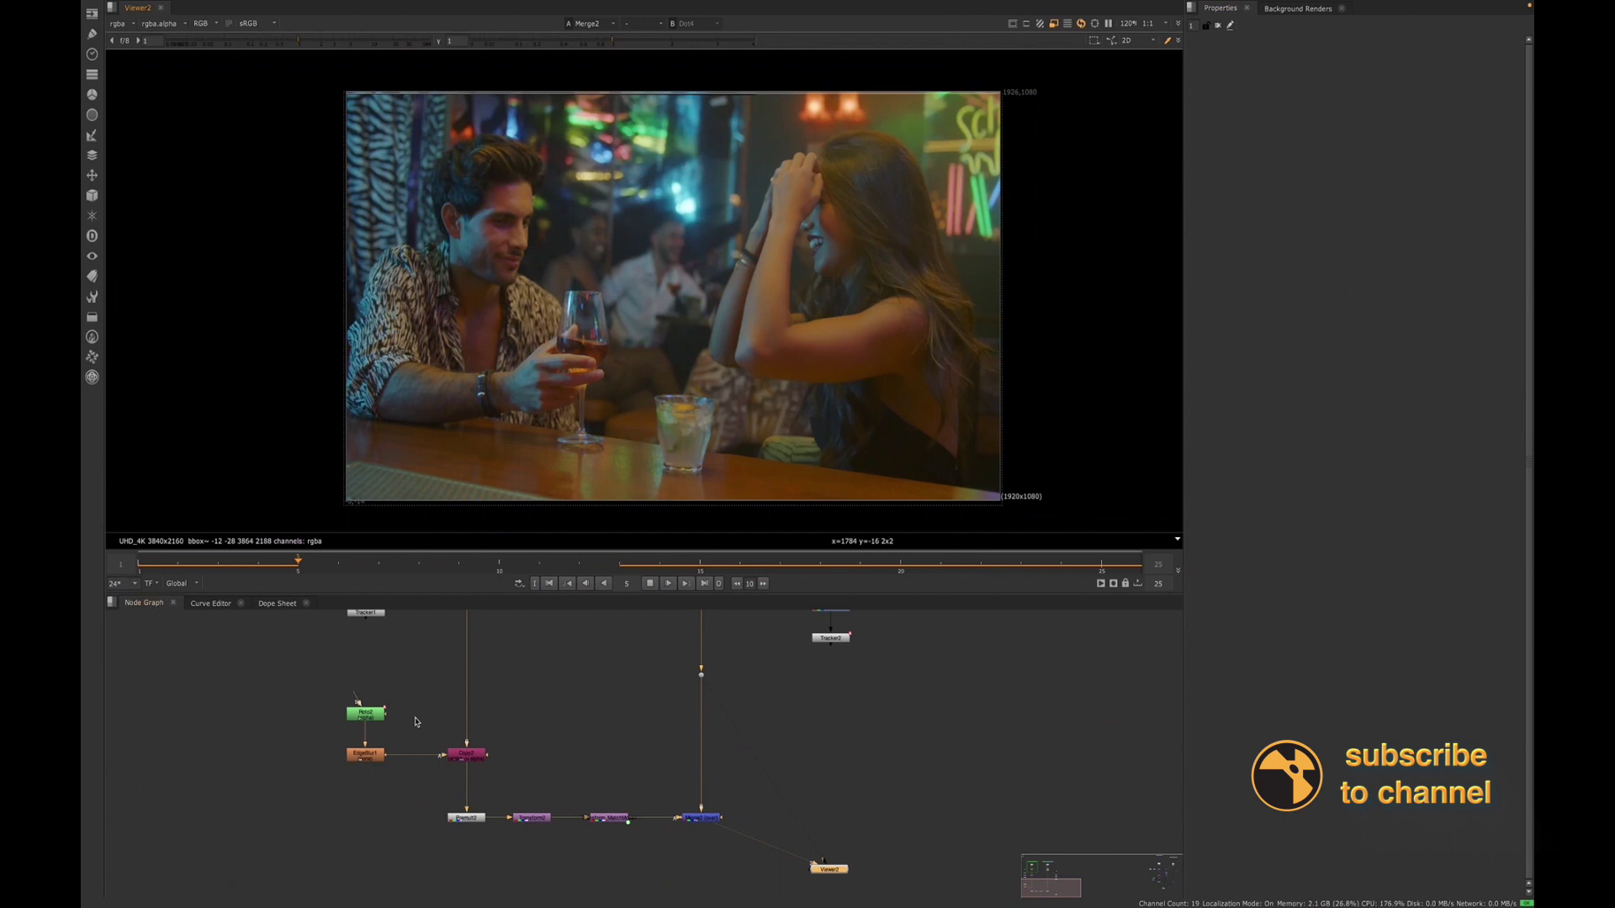
Examine the node graph from Plate B's upper transform down through its roto branch to the final merge with Plate A
{"action": "scroll", "coordinate": [558, 721], "scroll_direction": "down", "scroll_amount": 3}
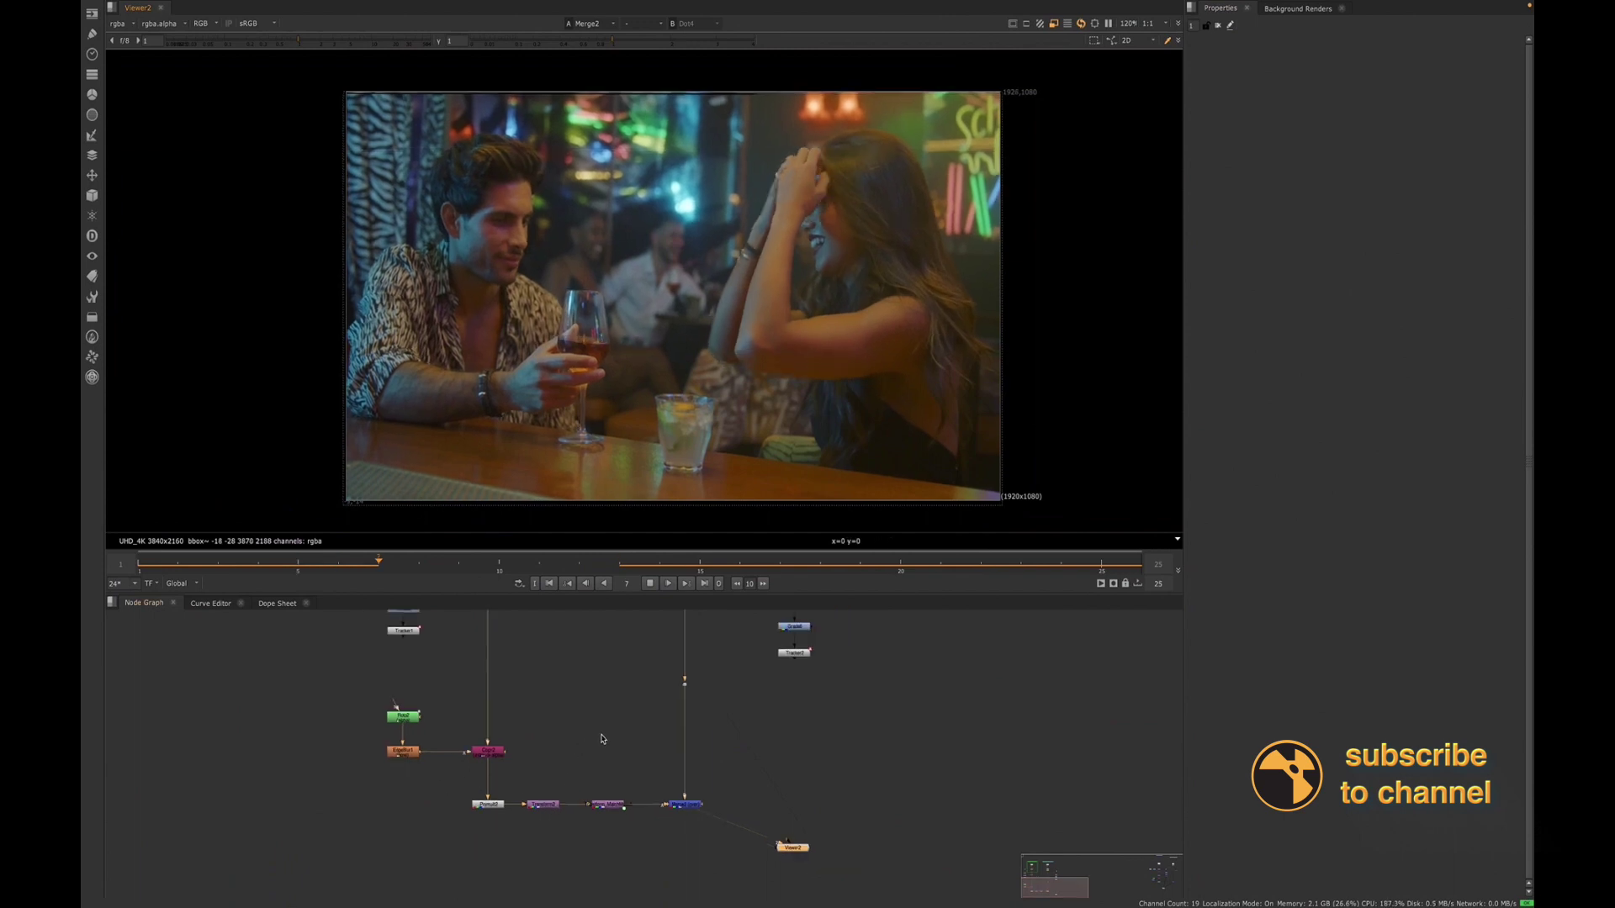
{"action": "middle_click_drag", "start_coordinate": [570, 688], "coordinate": [566, 719]}
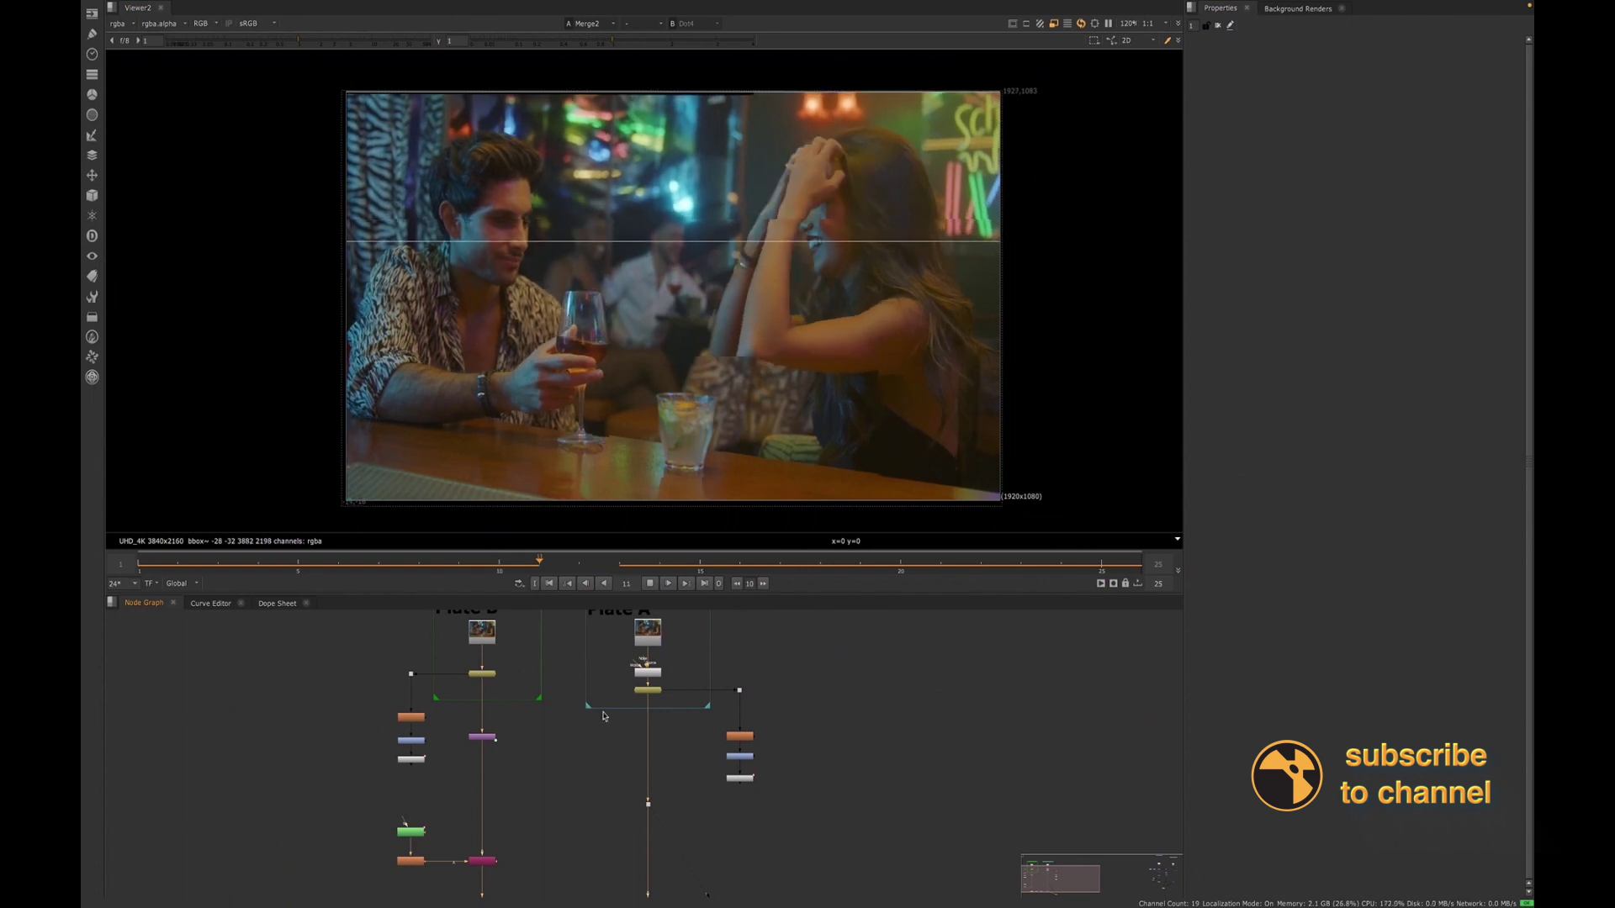
{"action": "left_click", "coordinate": [482, 740]}
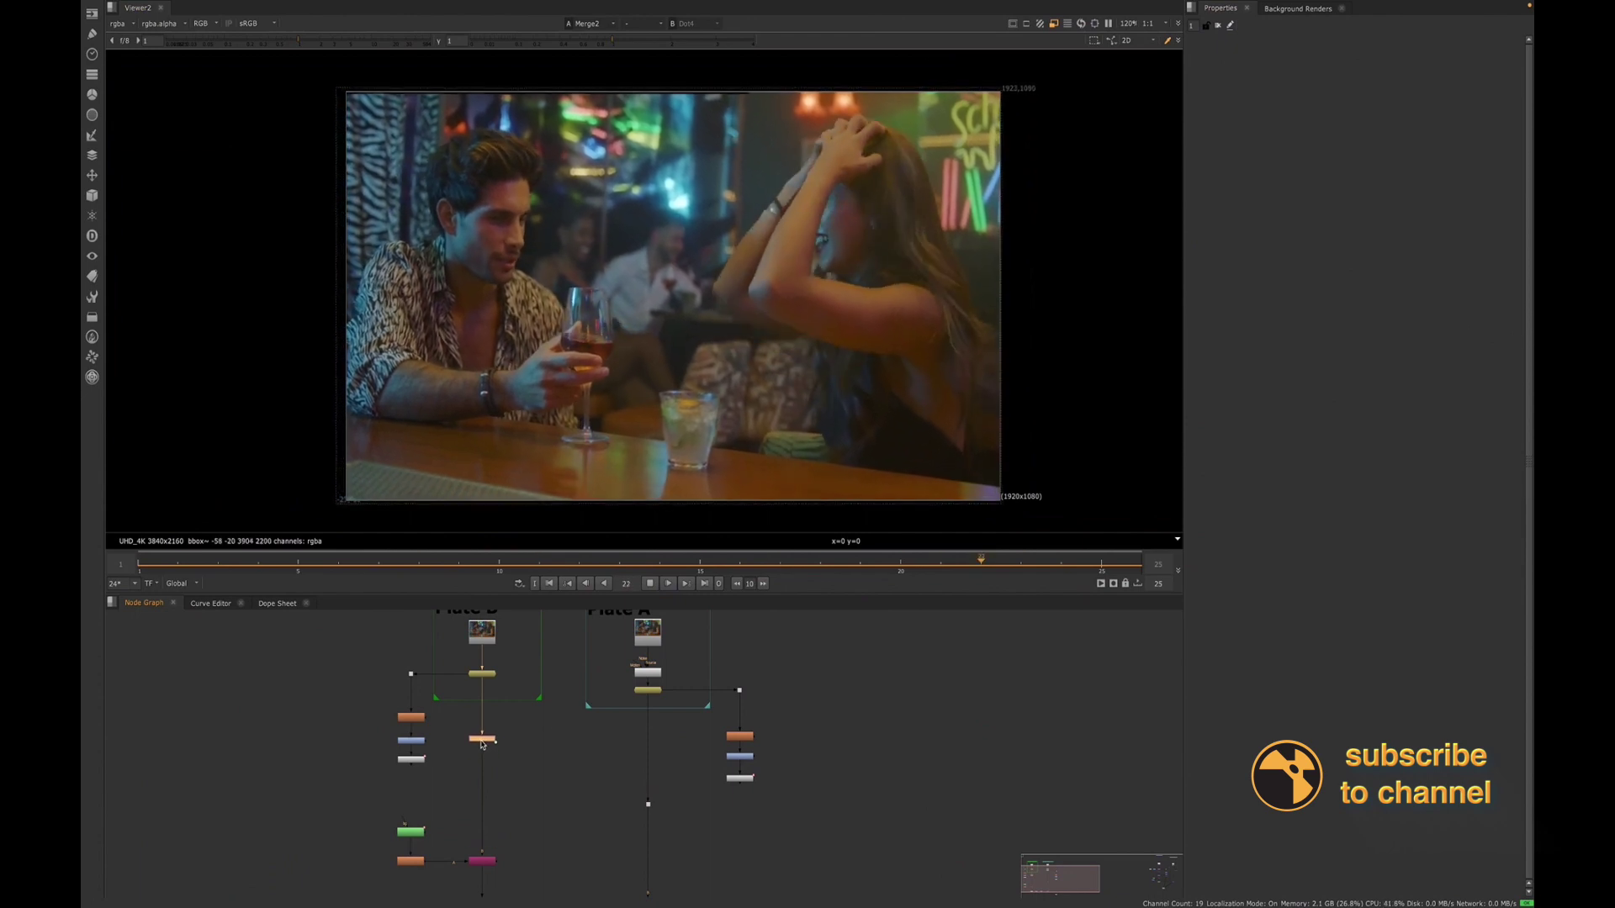
{"action": "middle_click_drag", "start_coordinate": [490, 744], "coordinate": [482, 768]}
{"action": "middle_click_drag", "start_coordinate": [484, 847], "coordinate": [452, 730]}
{"action": "scroll", "coordinate": [550, 830], "scroll_direction": "up", "scroll_amount": 3}
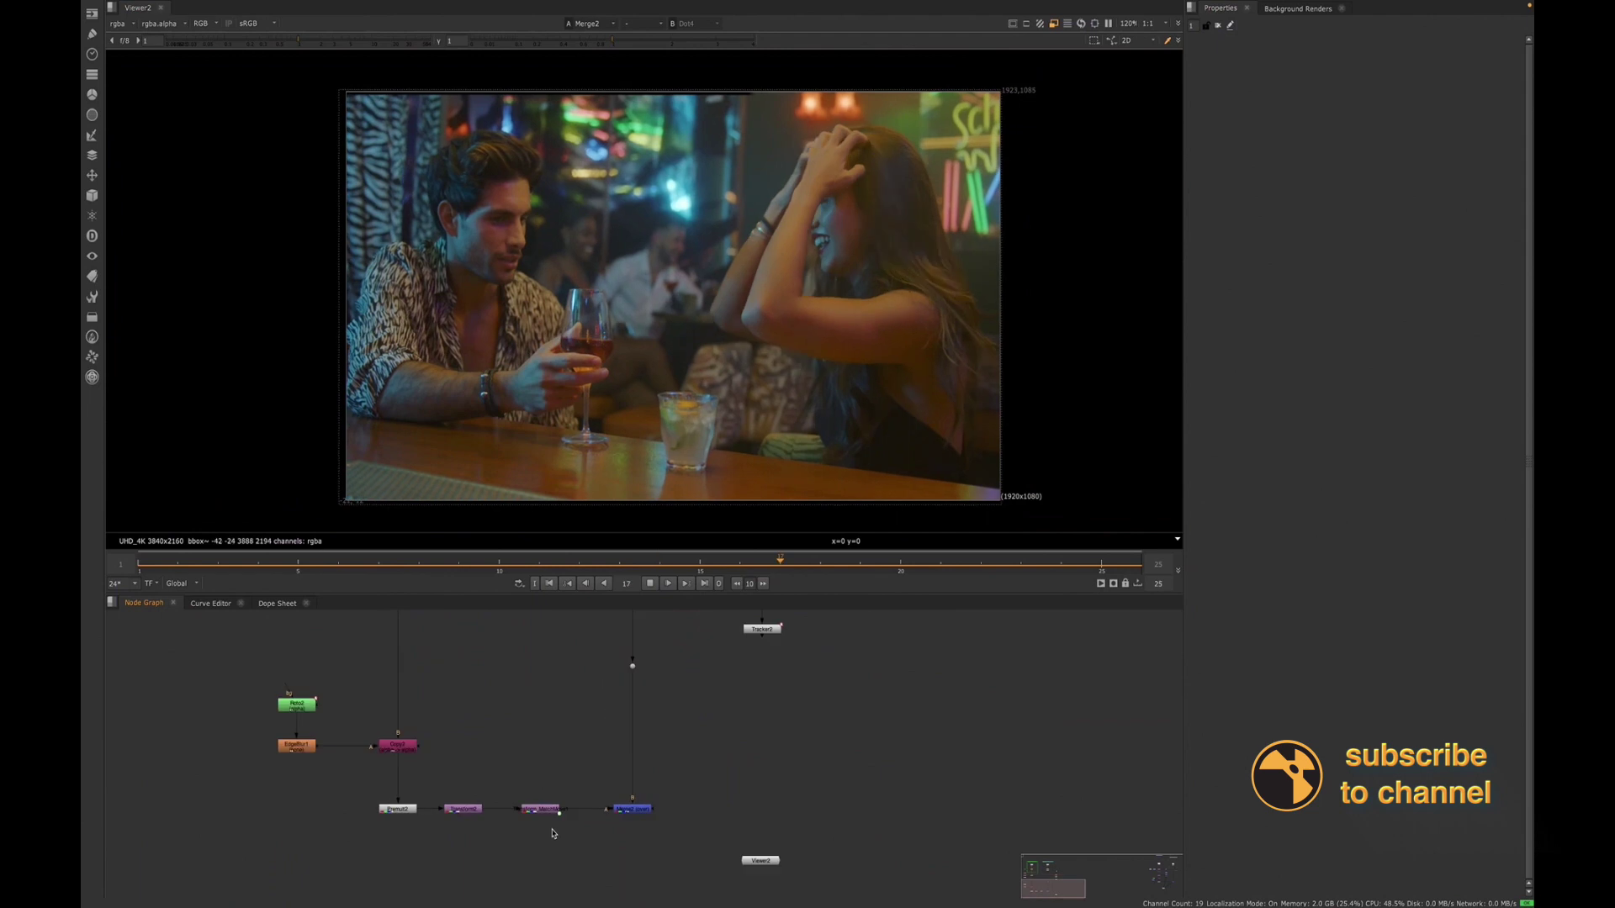
{"action": "scroll", "coordinate": [552, 833], "scroll_direction": "up", "scroll_amount": 2}
{"action": "mouse_move", "coordinate": [544, 810]}
{"action": "left_mouse_down"}
{"action": "mouse_move", "coordinate": [542, 788]}
{"action": "mouse_move", "coordinate": [543, 812]}
{"action": "left_mouse_up"}
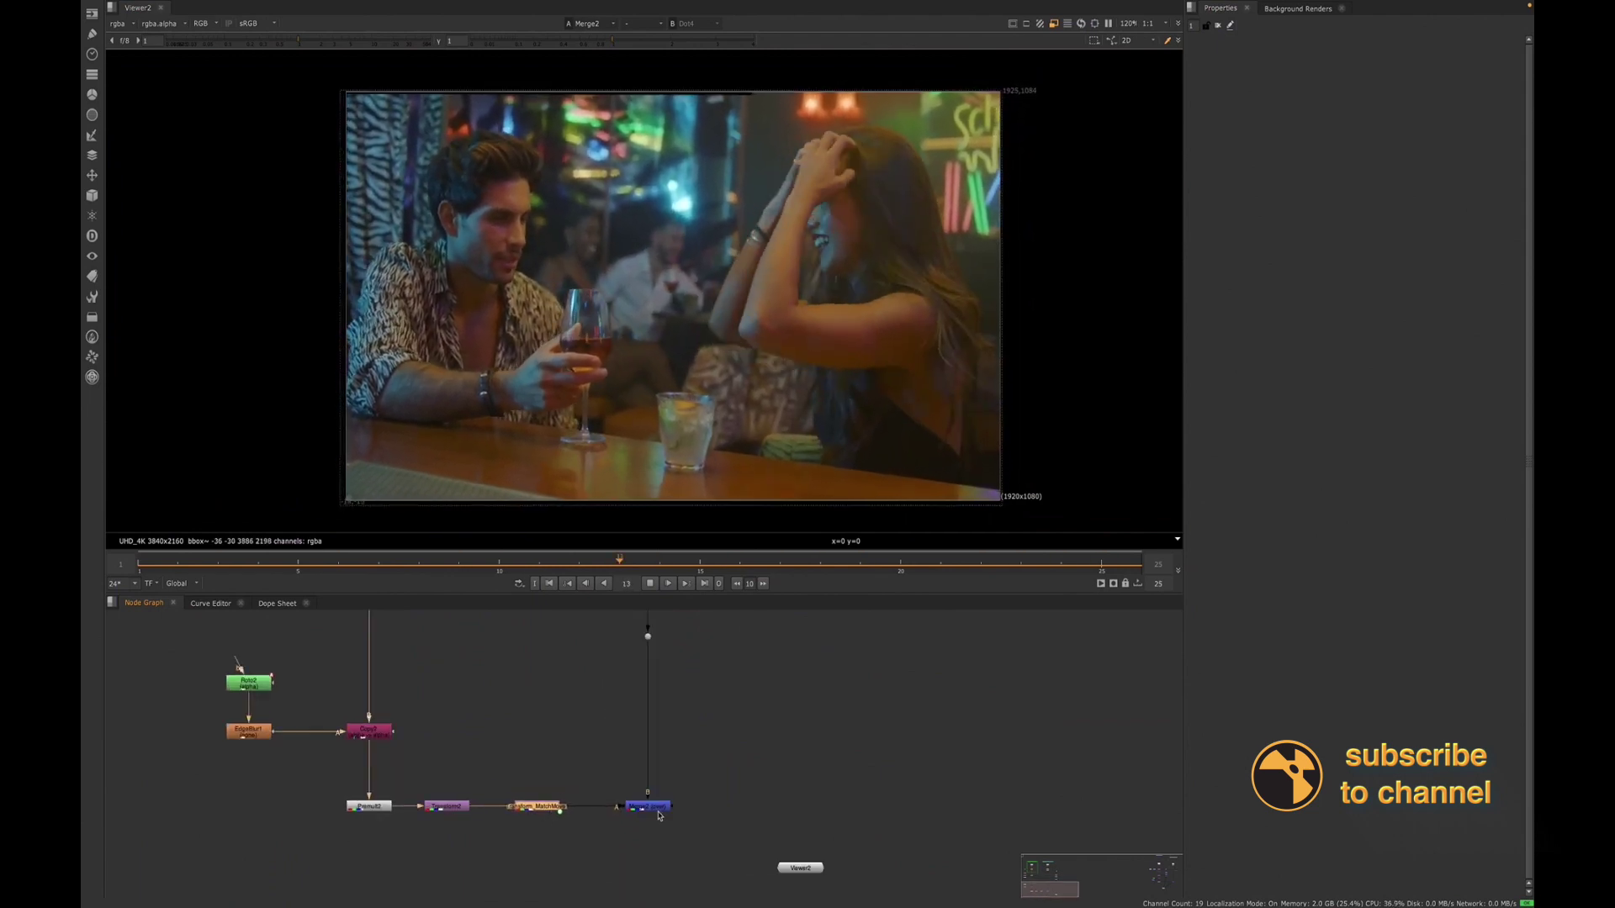
{"action": "mouse_move", "coordinate": [649, 812]}
{"action": "left_mouse_down"}
{"action": "mouse_move", "coordinate": [648, 791]}
{"action": "mouse_move", "coordinate": [648, 809]}
{"action": "left_mouse_up"}
{"action": "scroll", "coordinate": [640, 824], "scroll_direction": "down", "scroll_amount": 3}
{"action": "scroll", "coordinate": [639, 834], "scroll_direction": "down", "scroll_amount": 1}
{"action": "middle_click_drag", "start_coordinate": [598, 735], "coordinate": [562, 796]}
{"action": "scroll", "coordinate": [569, 804], "scroll_direction": "down", "scroll_amount": 2}
{"action": "scroll", "coordinate": [604, 756], "scroll_direction": "up", "scroll_amount": 2}
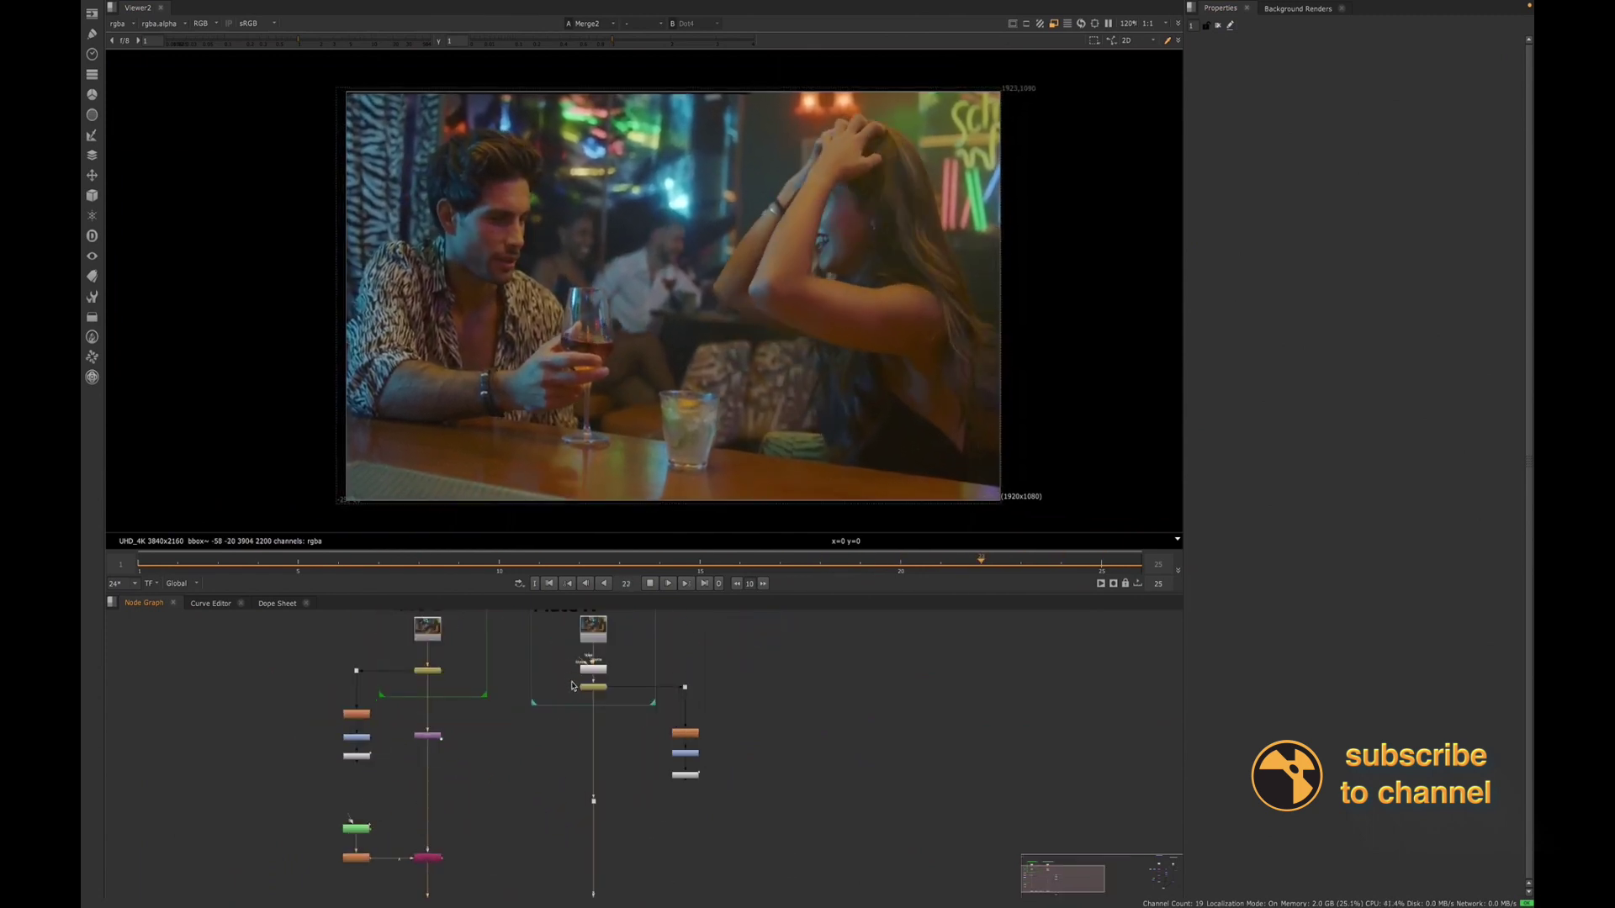
Open Plate A's Tracker3 properties to review its tracks against the rest of the graph, and close the properties
{"action": "double_click", "coordinate": [685, 775]}
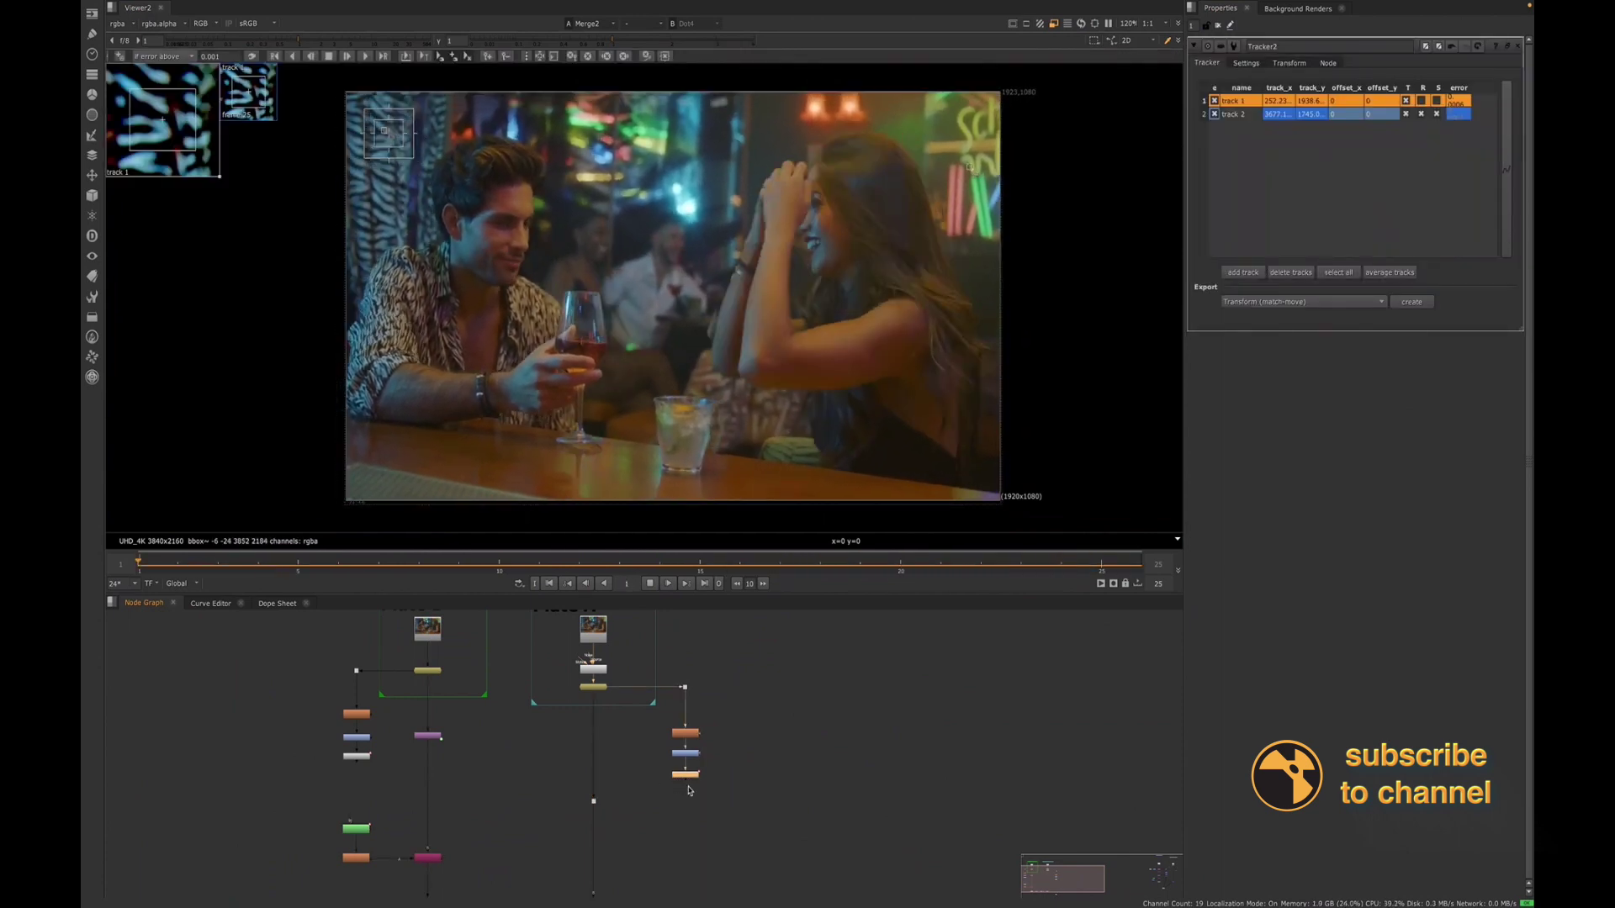
{"action": "middle_click_drag", "start_coordinate": [647, 830], "coordinate": [676, 737]}
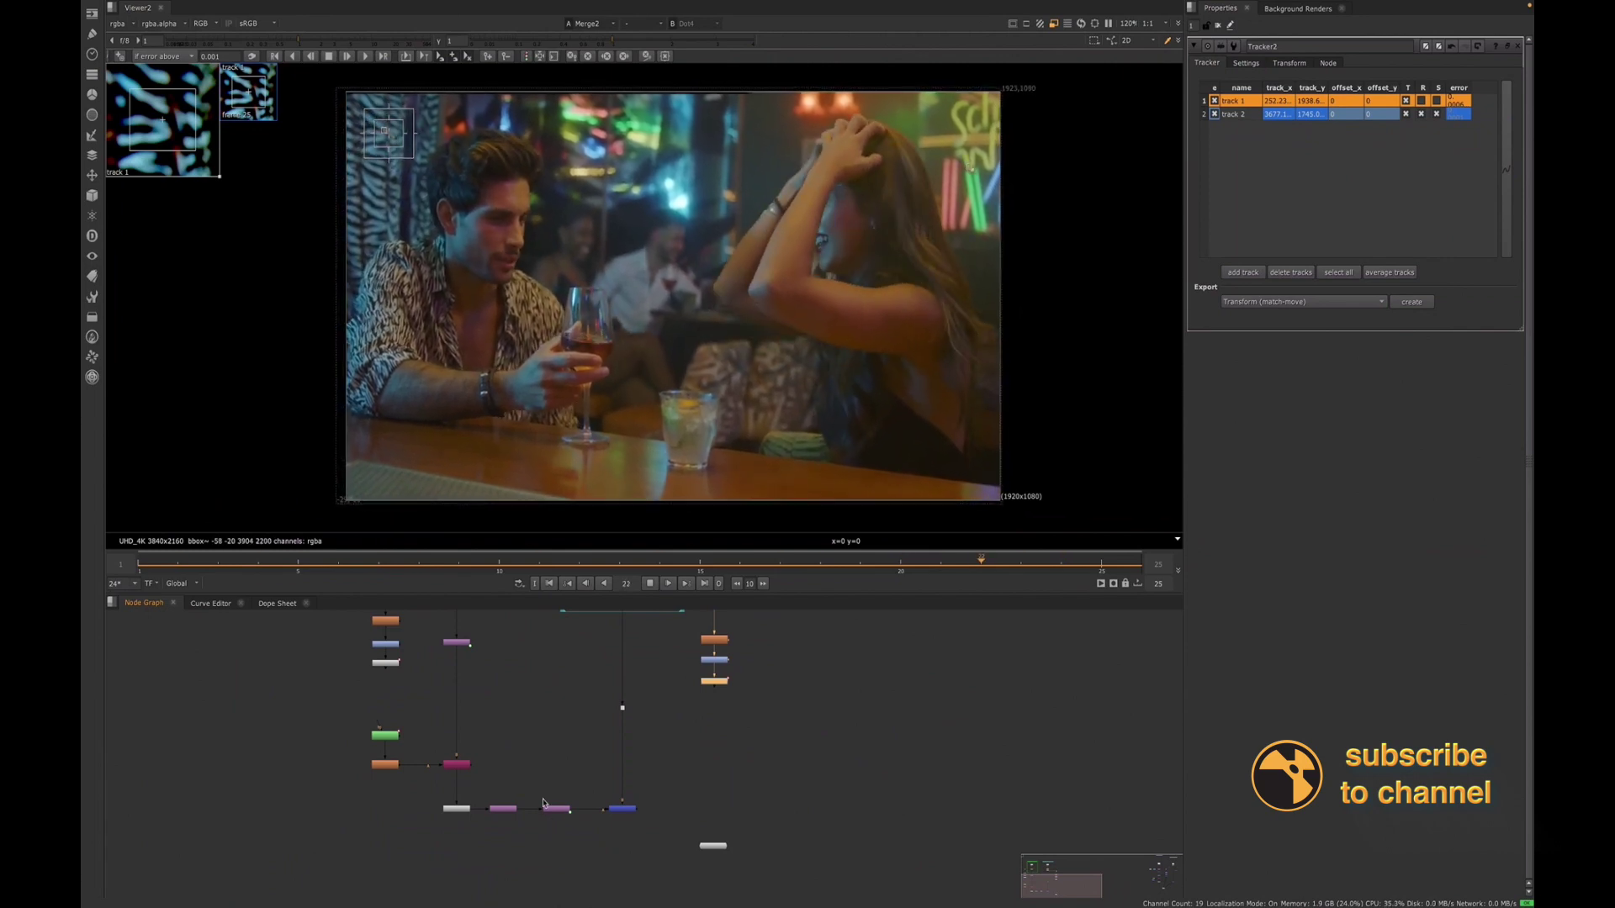
{"action": "middle_click_drag", "start_coordinate": [436, 733], "coordinate": [433, 749]}
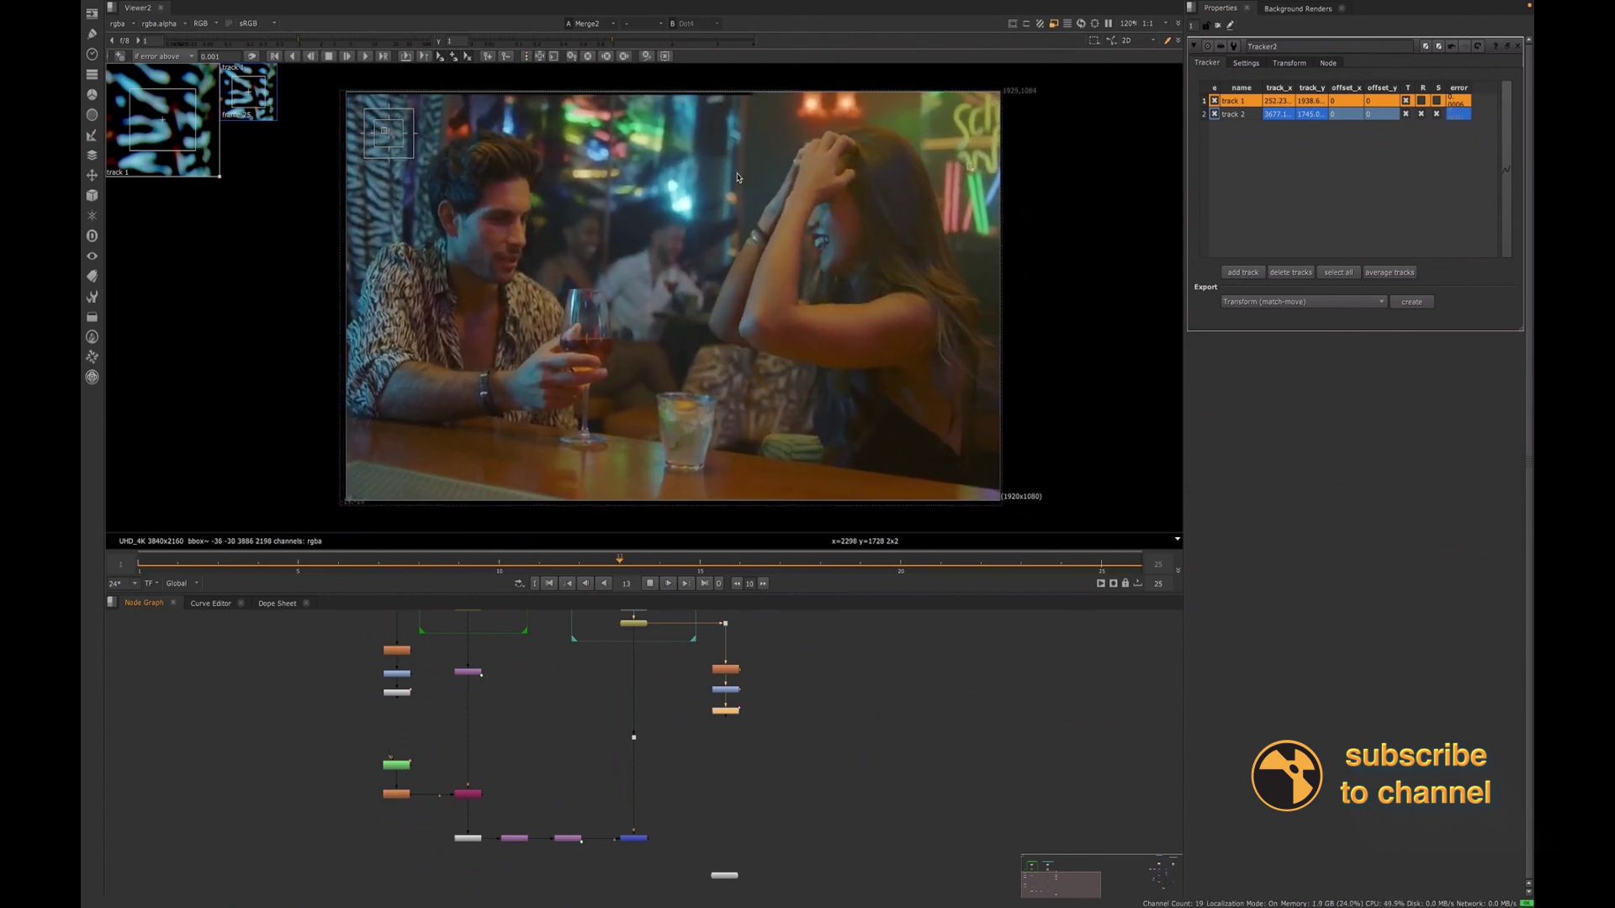
{"action": "left_click", "coordinate": [1218, 26]}
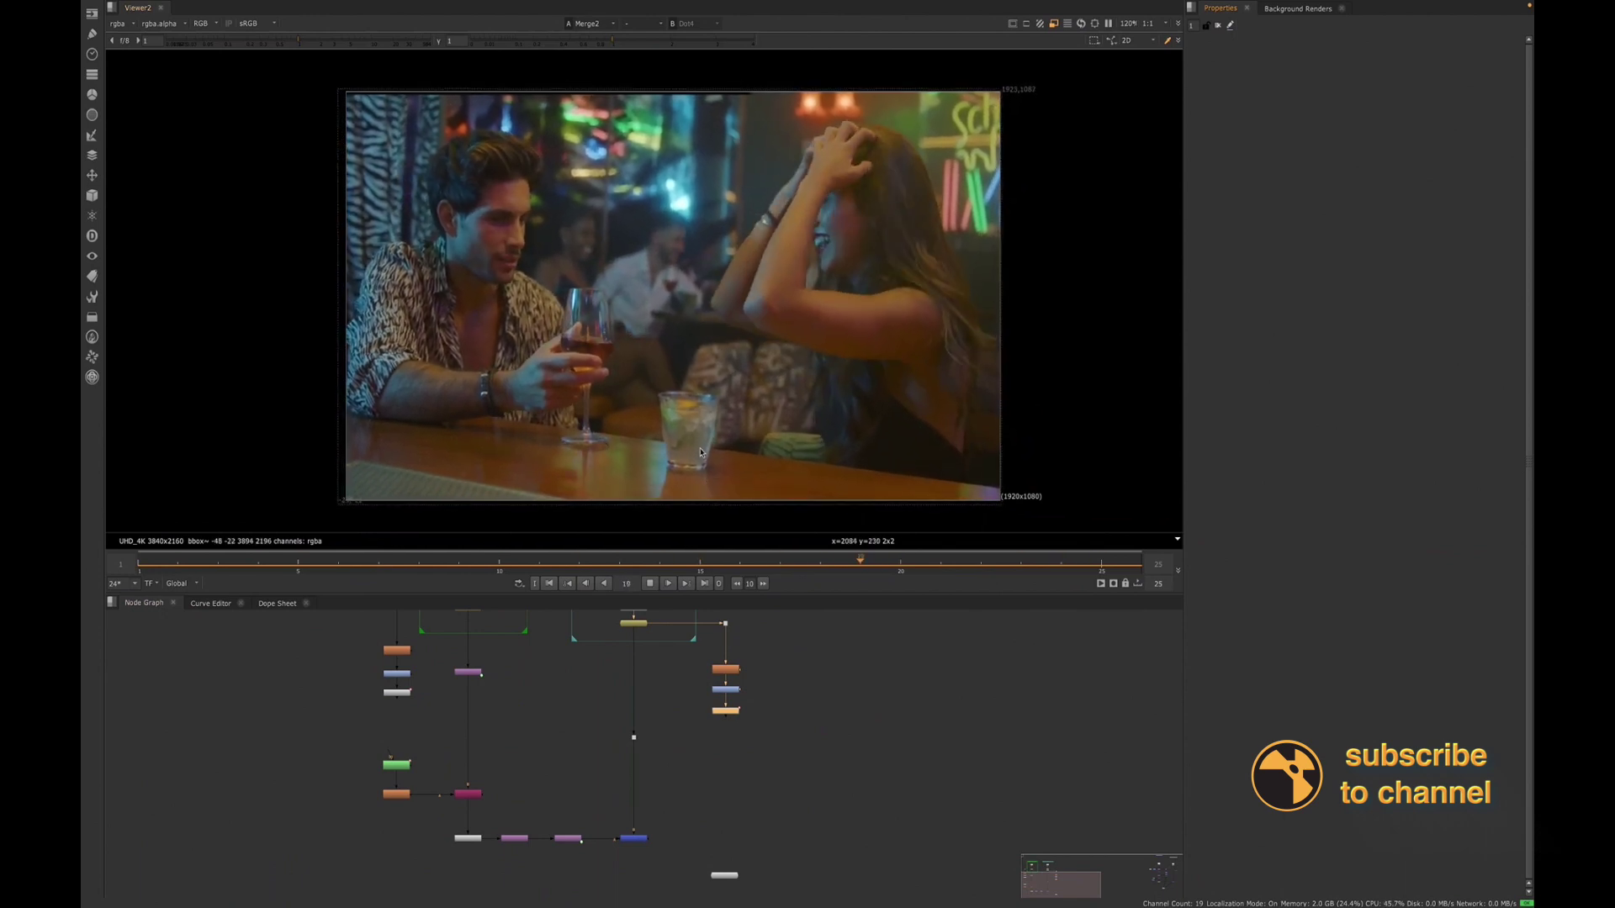
Stop the playback, go to frame 8, open Roto2's properties and select its Bezier shape
{"action": "left_click", "coordinate": [650, 583]}
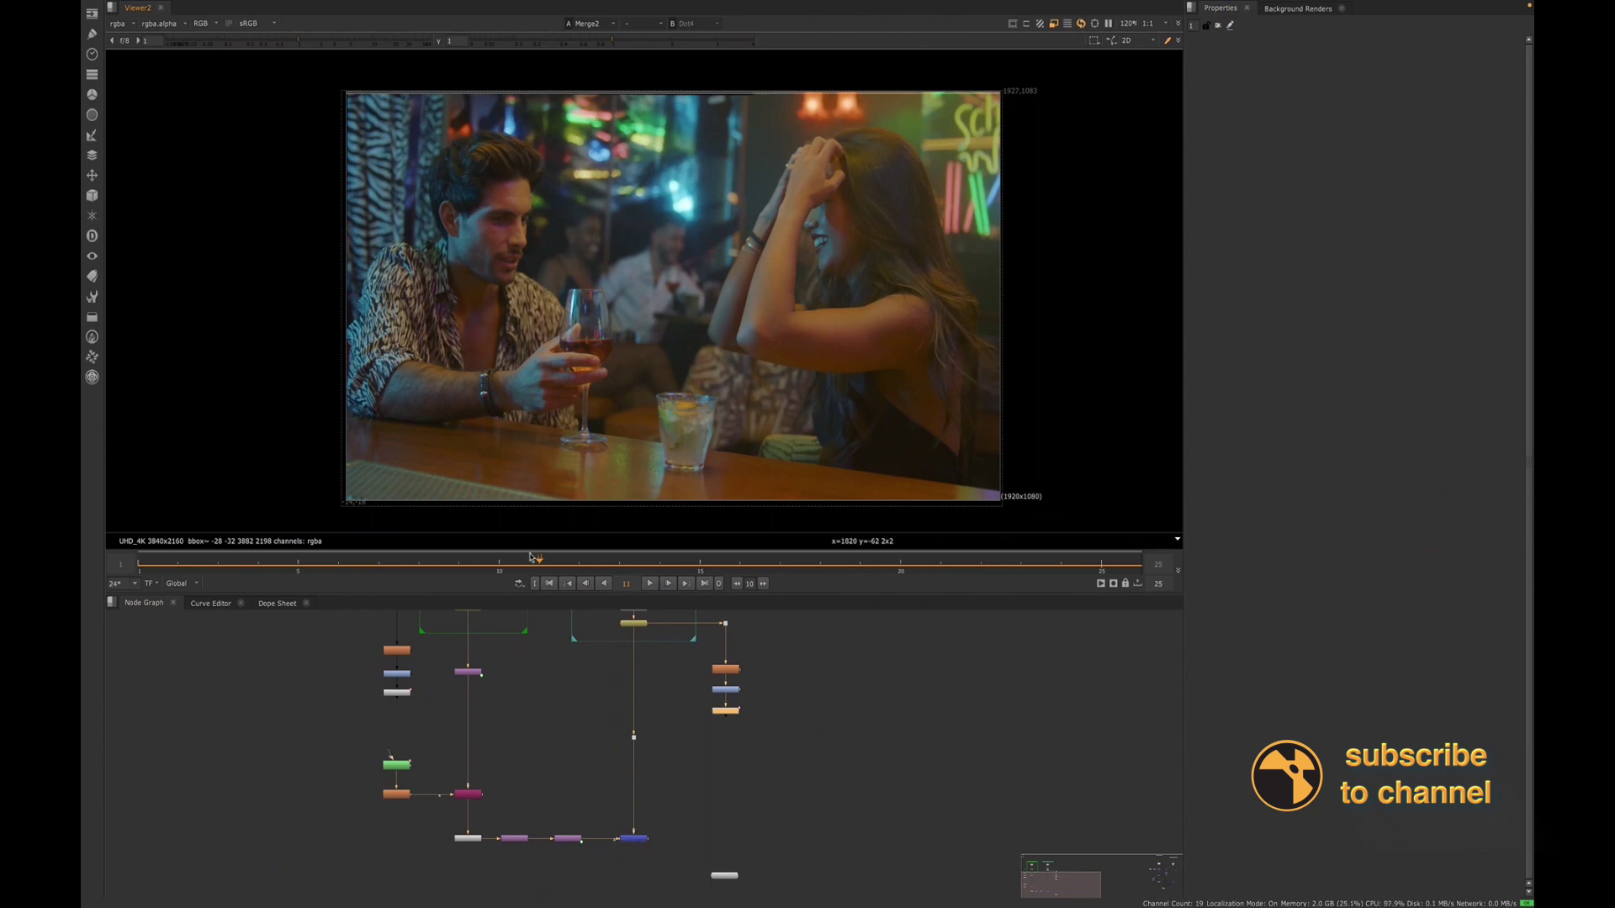
{"action": "left_click_drag", "start_coordinate": [539, 563], "coordinate": [423, 565]}
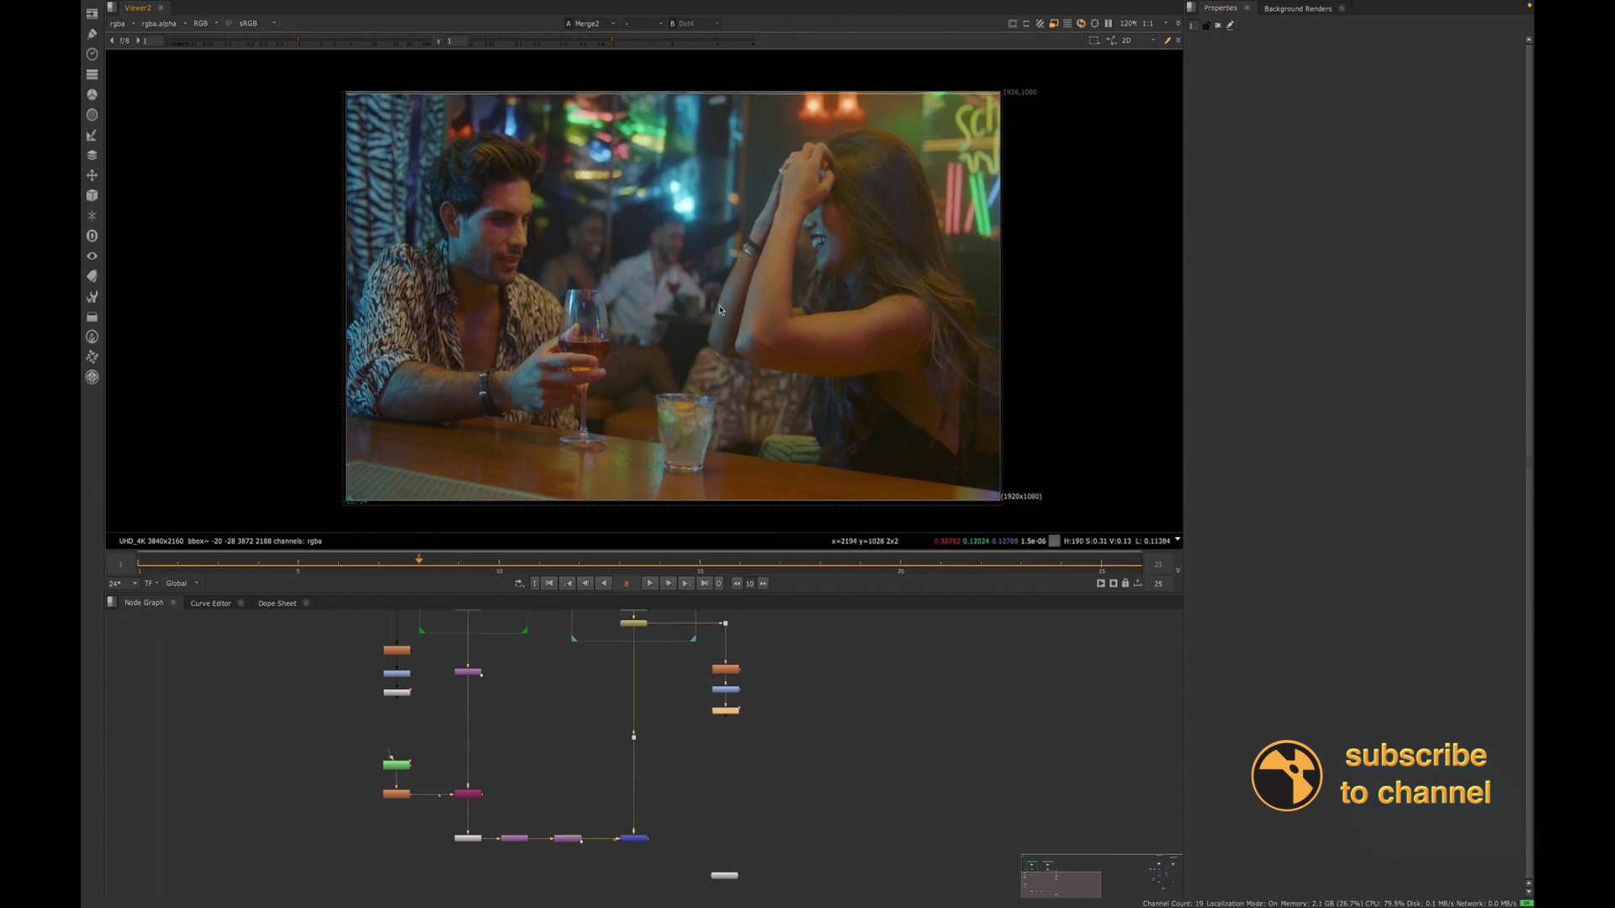
{"action": "double_click", "coordinate": [393, 766]}
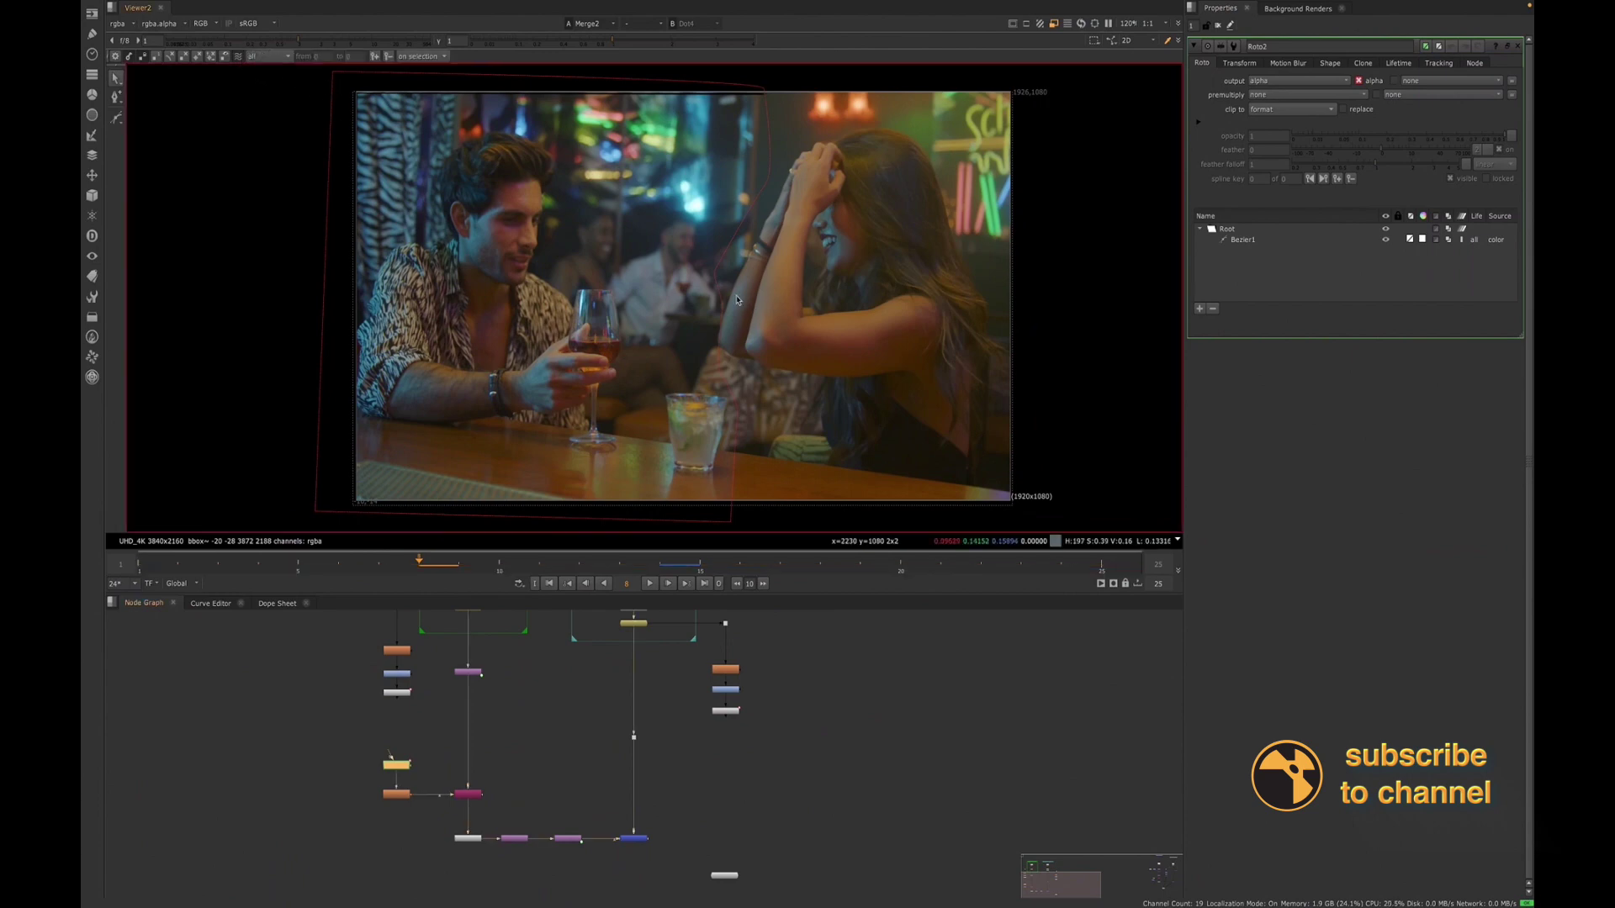
{"action": "left_click", "coordinate": [719, 316]}
{"action": "left_click", "coordinate": [711, 316]}
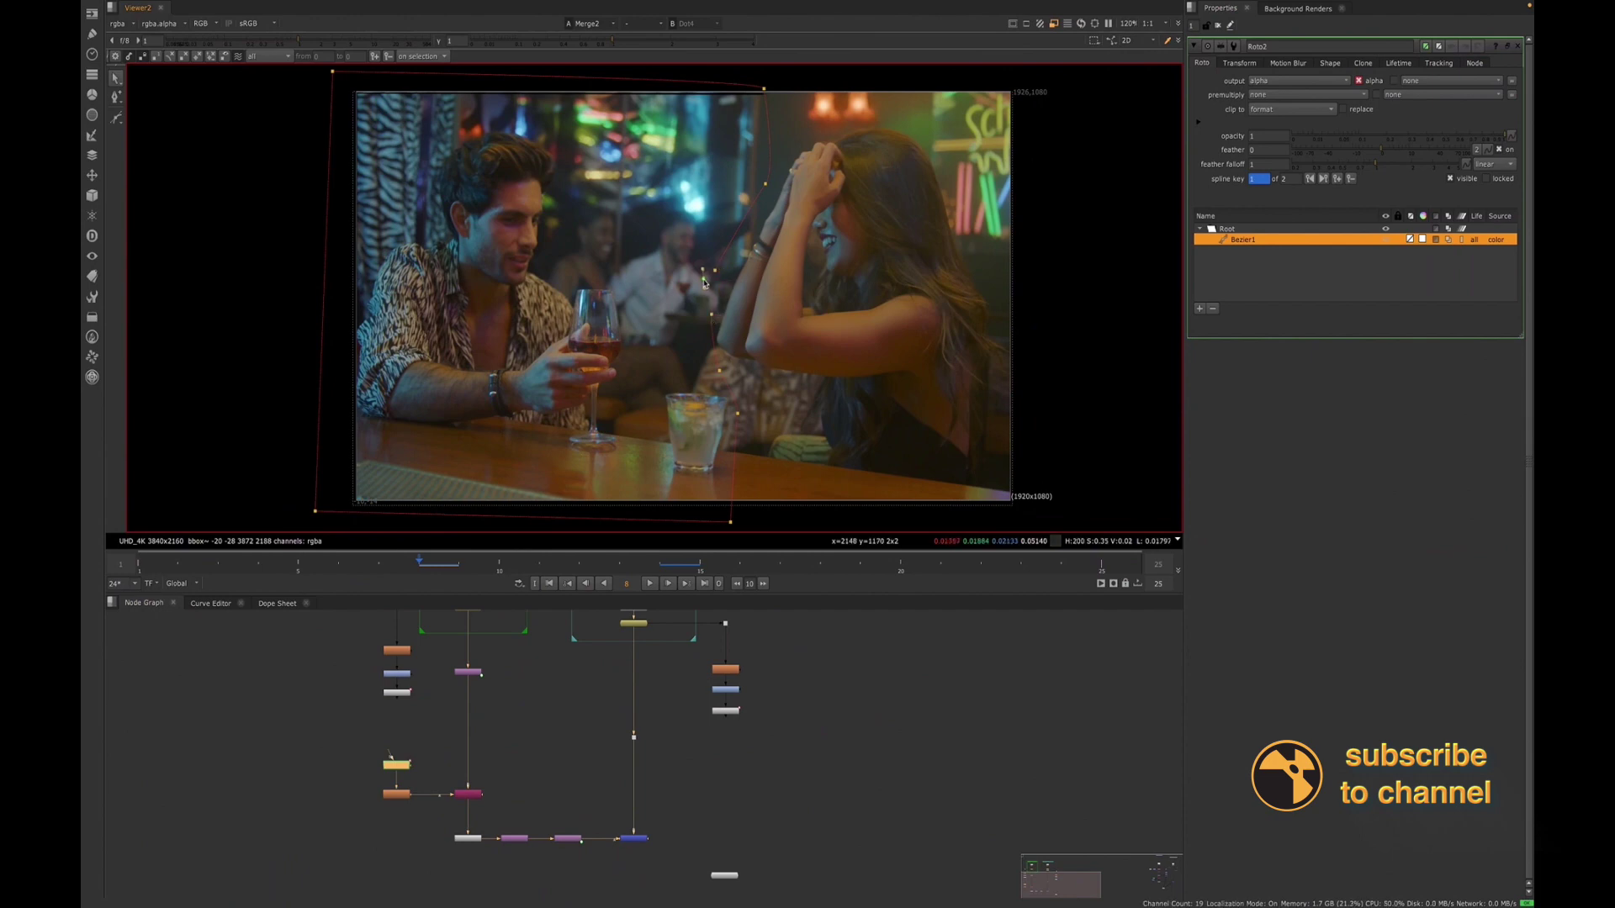
Nudge the Bezier edge point beside the woman's elbow slightly upward and close Roto2's properties
{"action": "scroll", "coordinate": [703, 286], "scroll_direction": "up", "scroll_amount": 4}
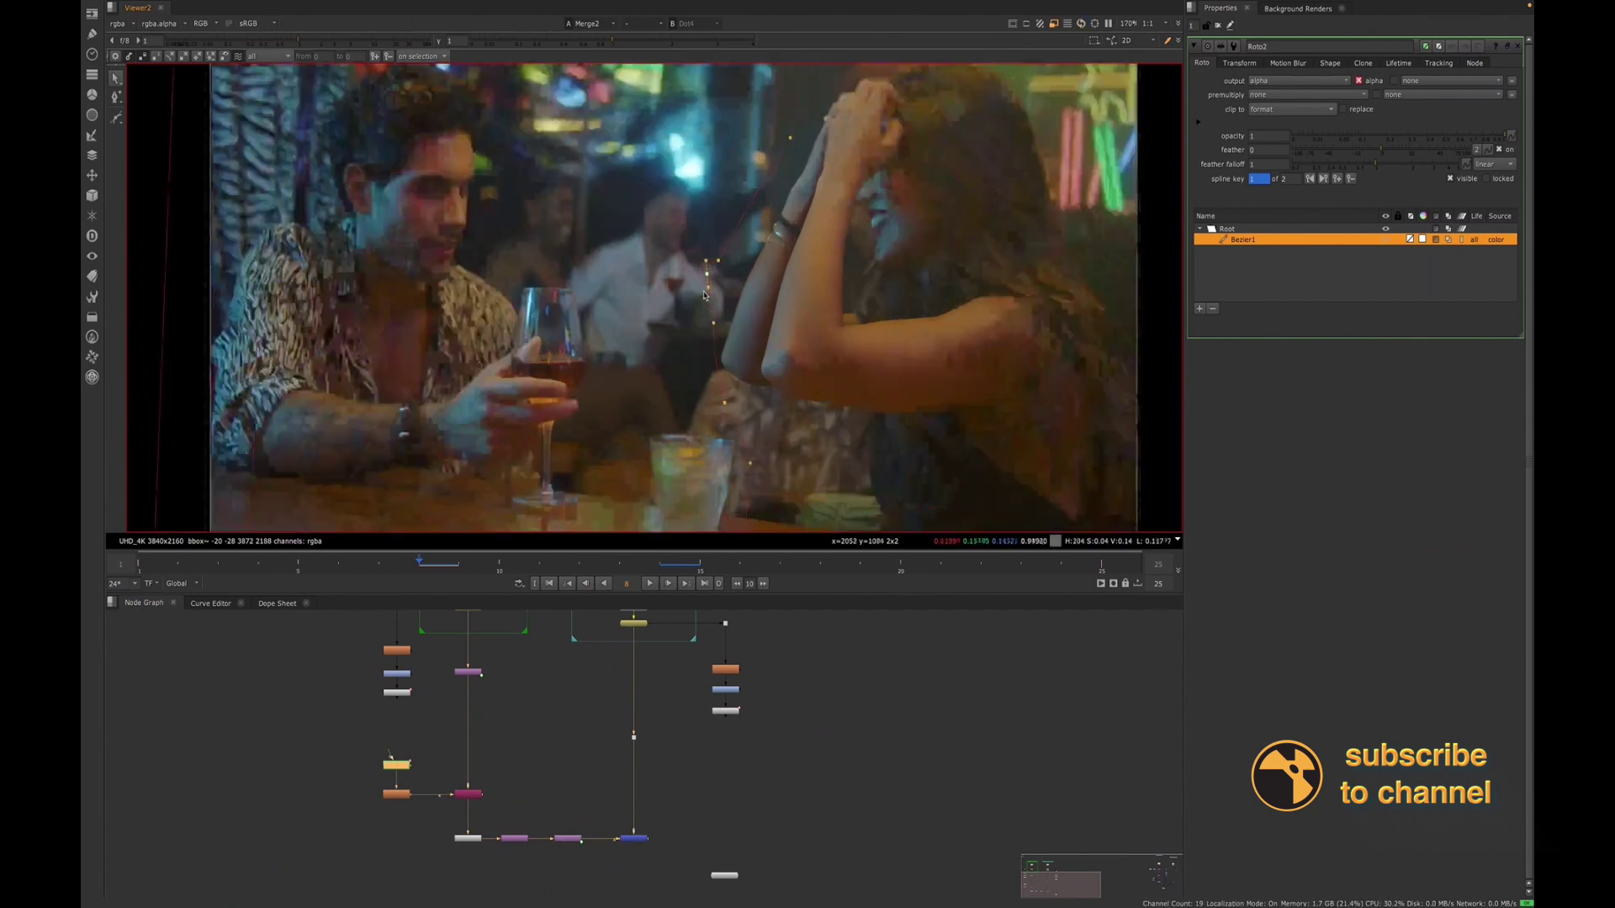
{"action": "left_click", "coordinate": [726, 290], "text": "ctrl+alt"}
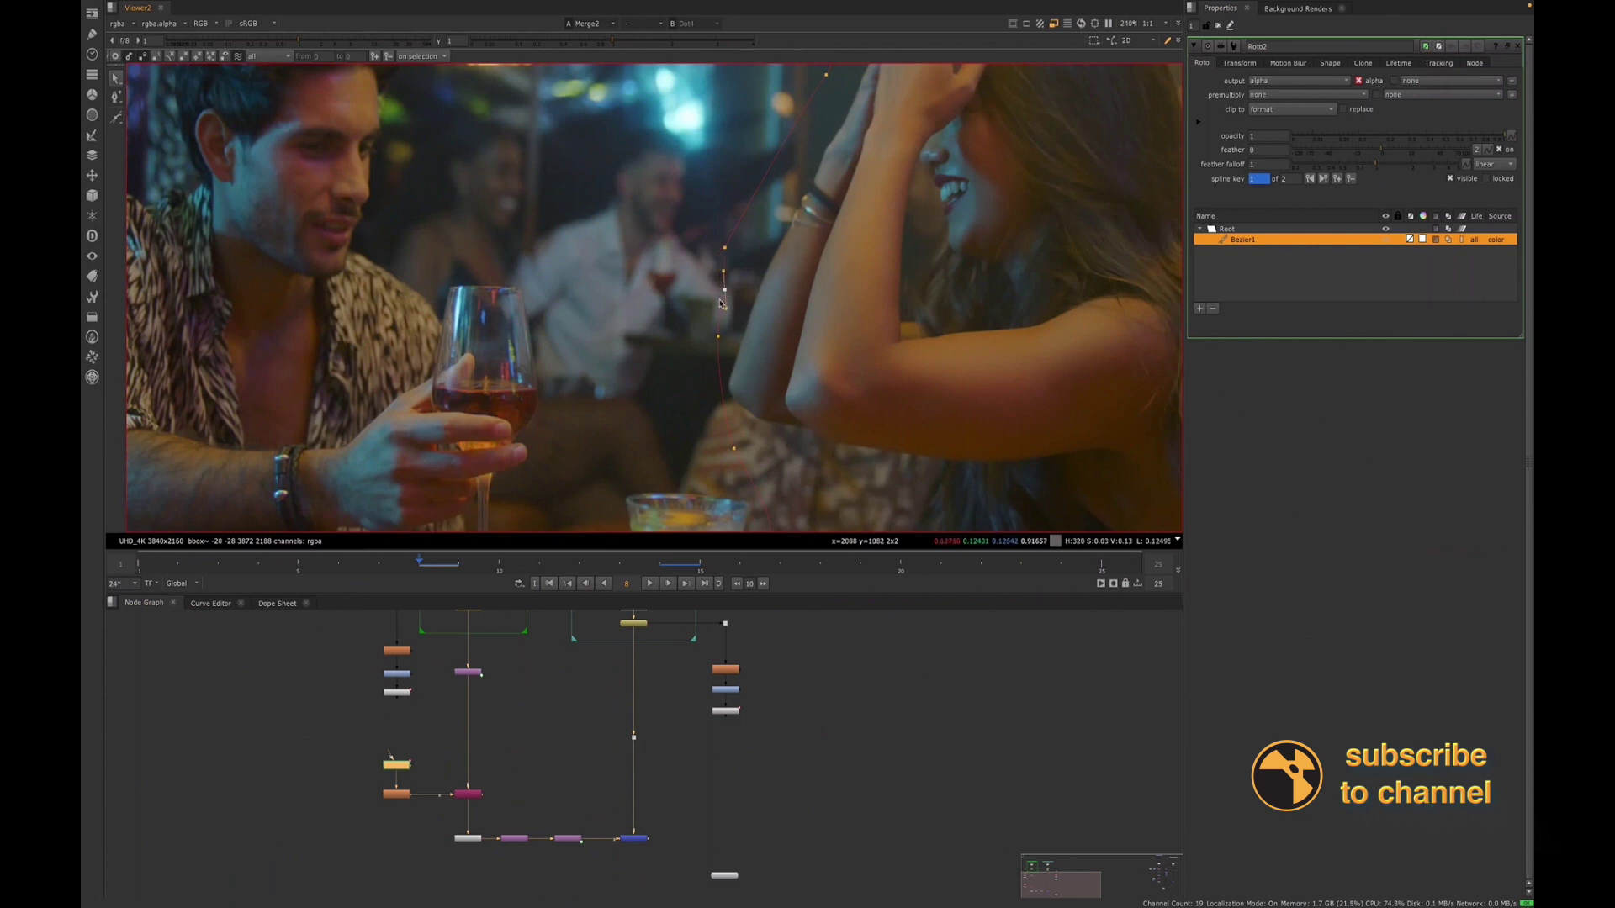
{"action": "left_click_drag", "start_coordinate": [725, 289], "coordinate": [727, 281]}
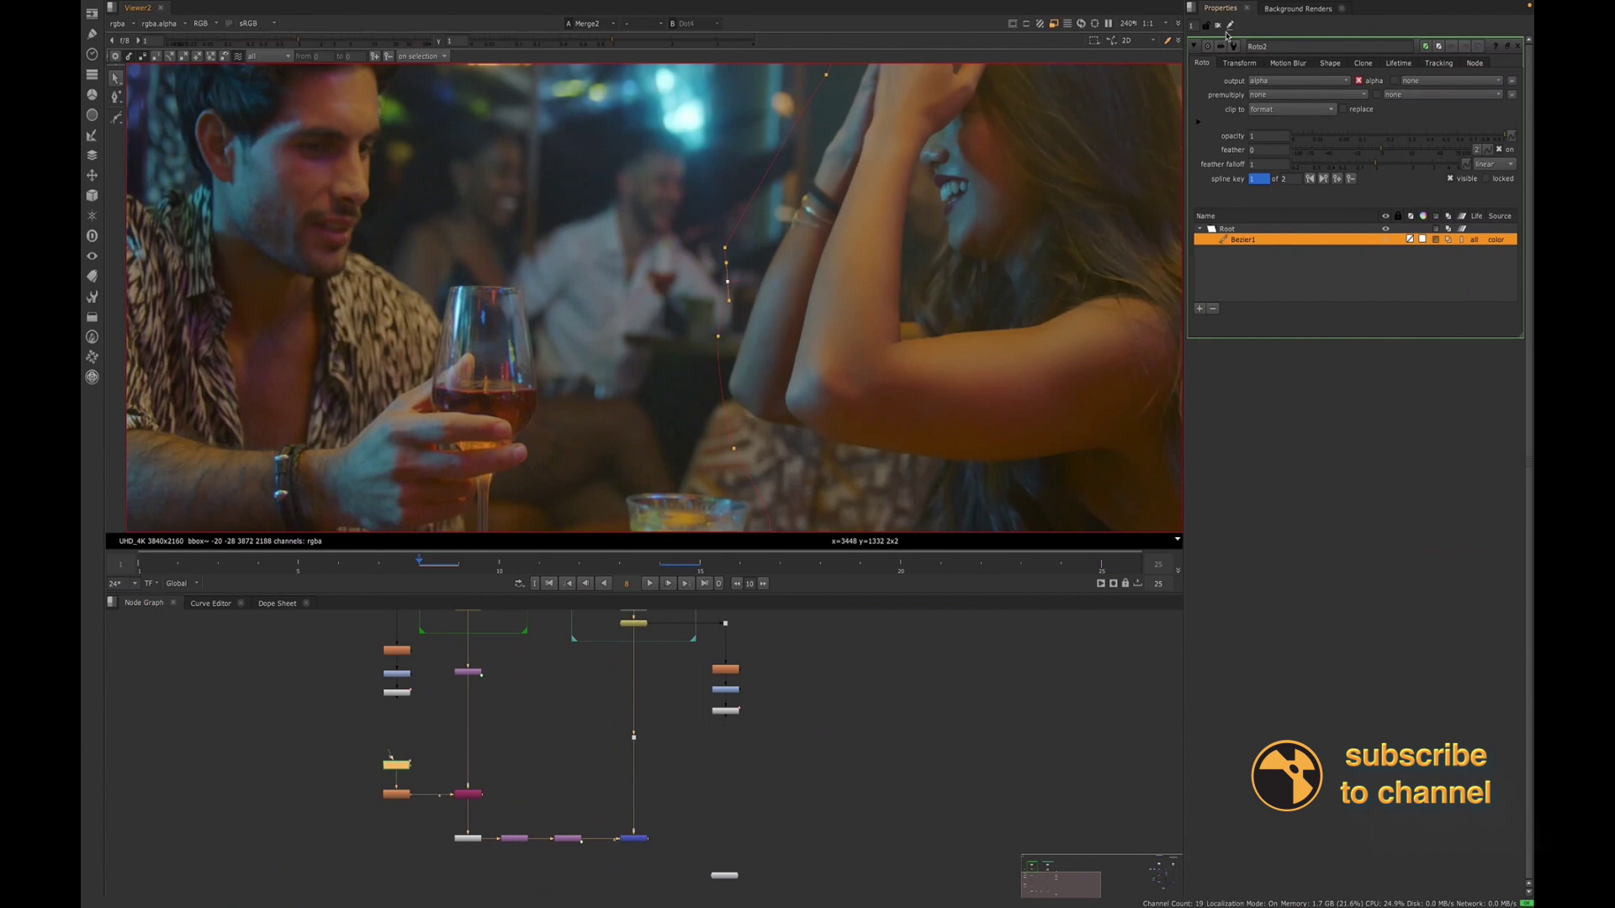
{"action": "left_click", "coordinate": [238, 57]}
{"action": "key", "text": "f"}
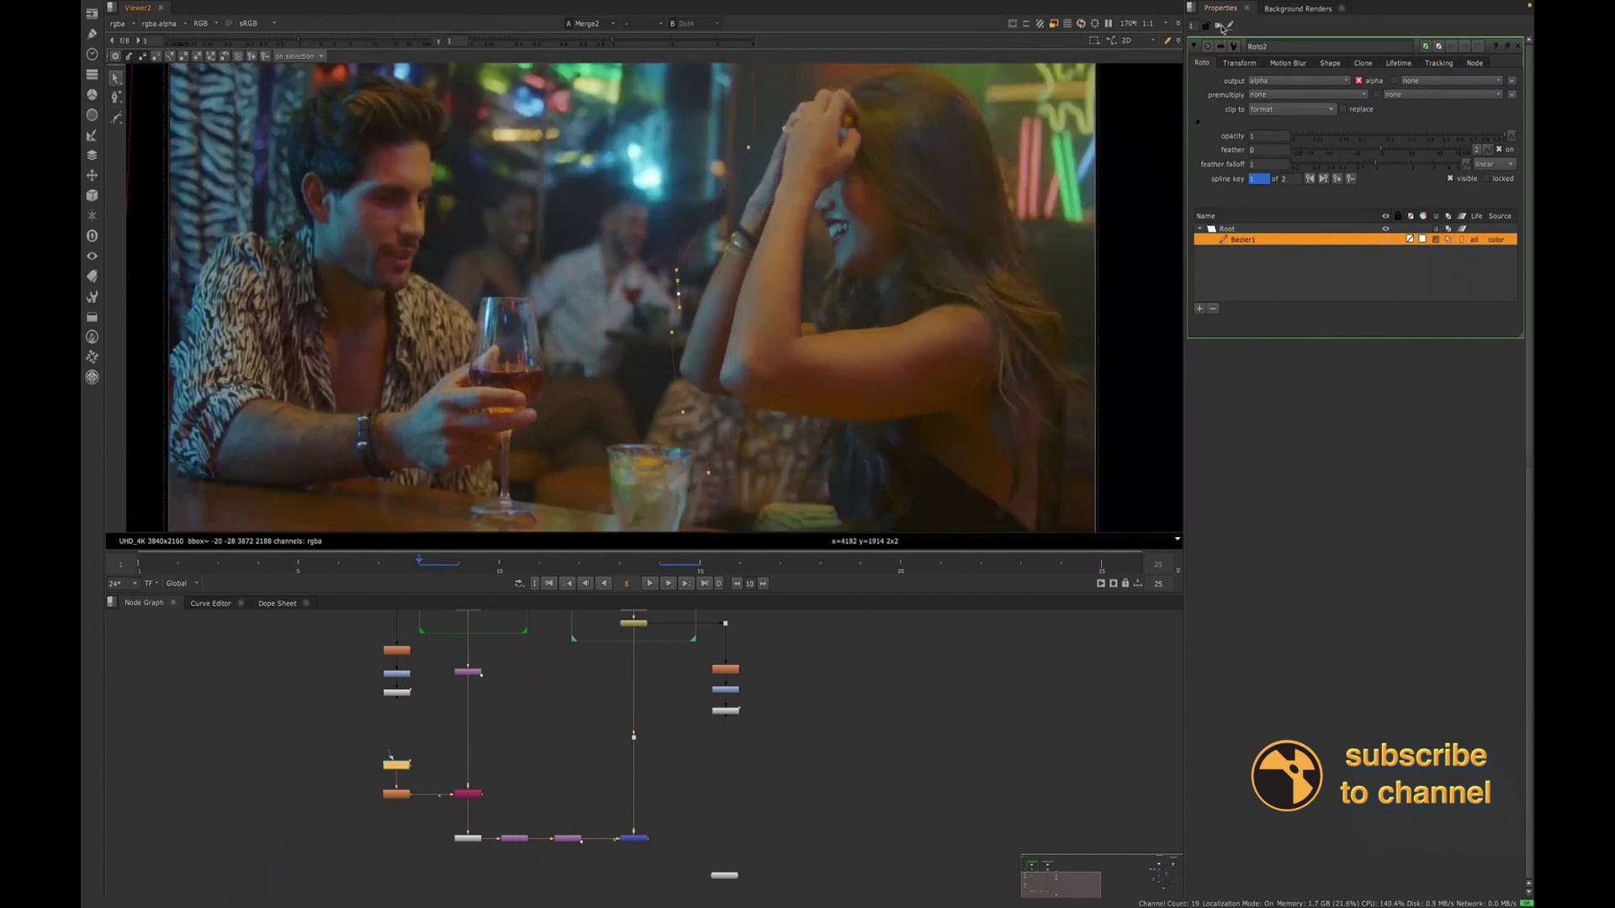
{"action": "left_click", "coordinate": [1217, 26]}
Examine the glass and table edge up close in the merged result while it plays
{"action": "scroll", "coordinate": [653, 392], "scroll_direction": "down", "scroll_amount": 1}
{"action": "middle_click_drag", "start_coordinate": [652, 391], "coordinate": [665, 336]}
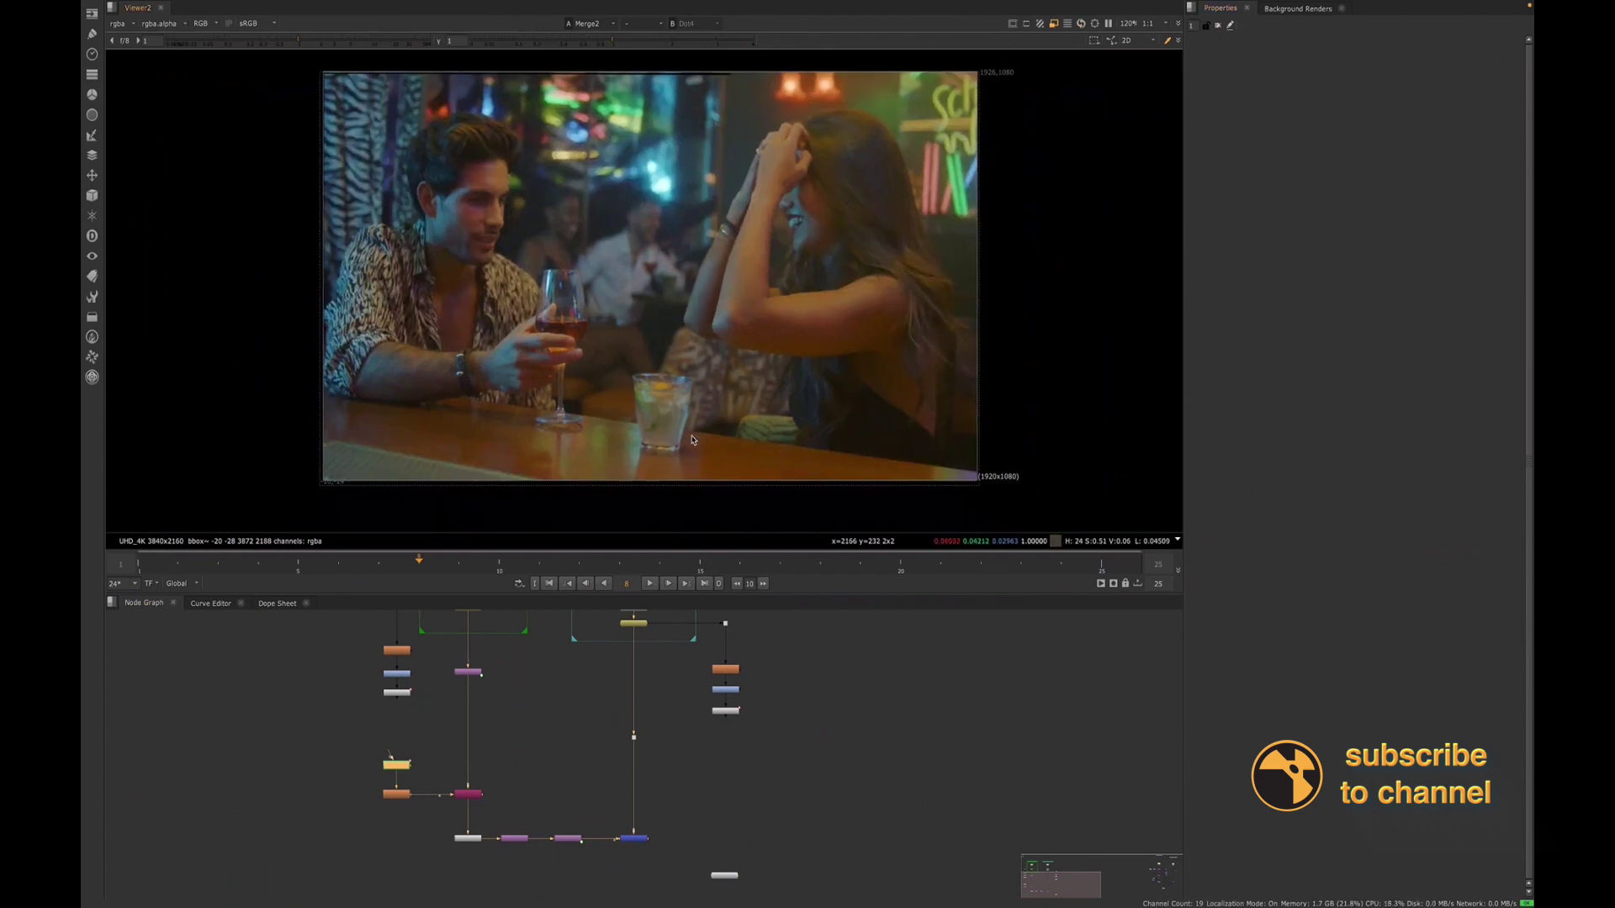
{"action": "scroll", "coordinate": [698, 441], "scroll_direction": "up", "scroll_amount": 1}
{"action": "scroll", "coordinate": [699, 443], "scroll_direction": "up", "scroll_amount": 2}
{"action": "scroll", "coordinate": [698, 441], "scroll_direction": "up", "scroll_amount": 2}
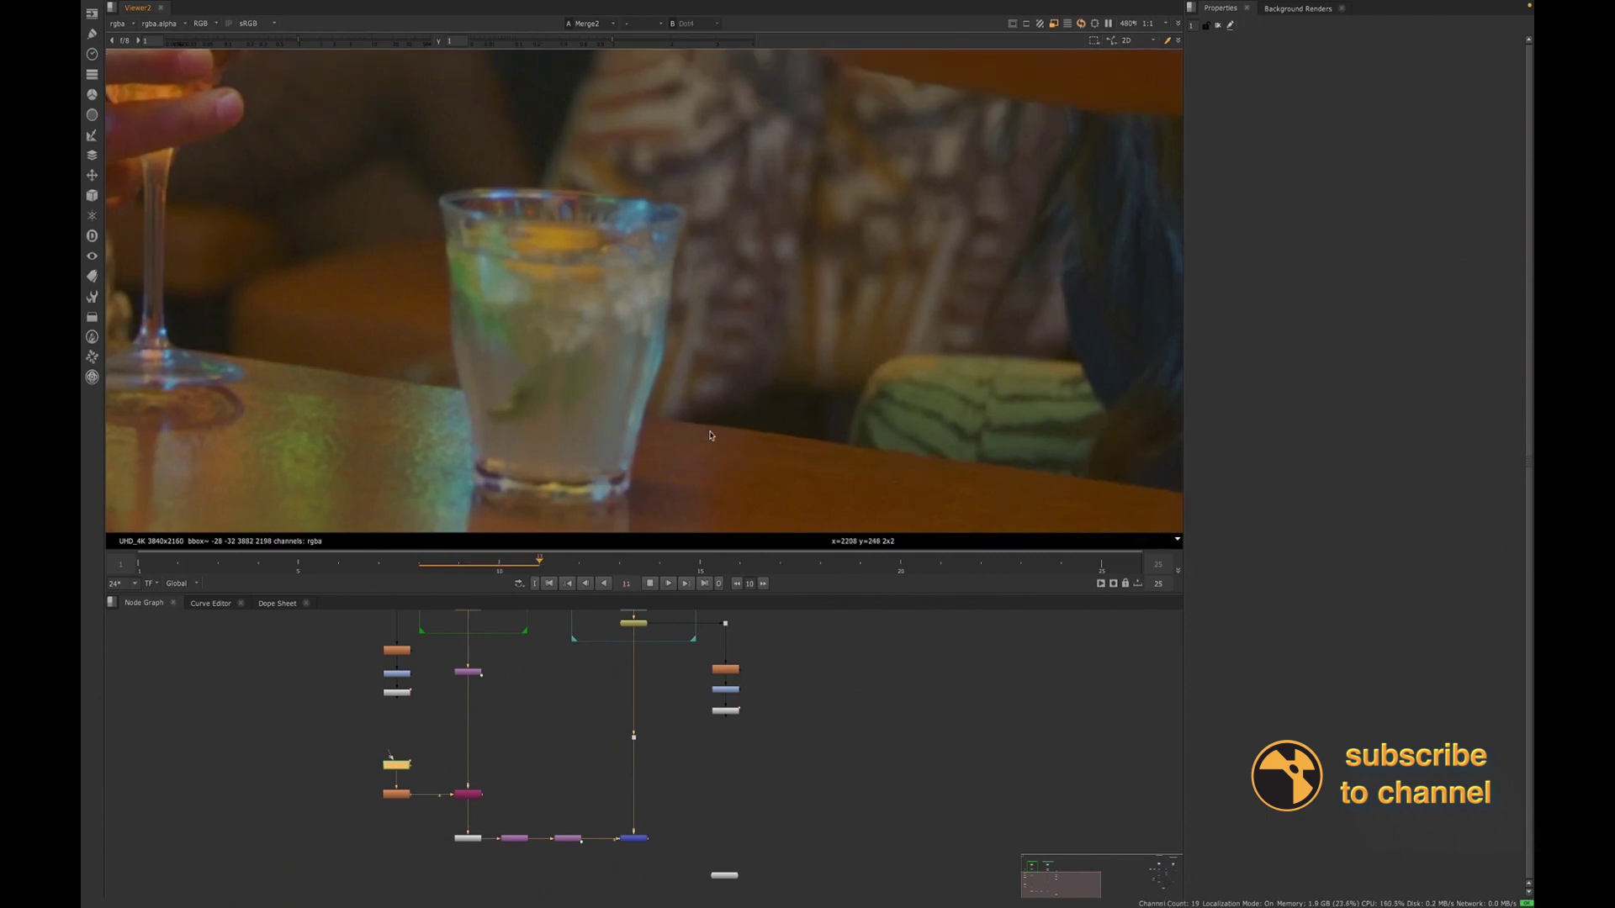
{"action": "scroll", "coordinate": [697, 451], "scroll_direction": "down", "scroll_amount": 1}
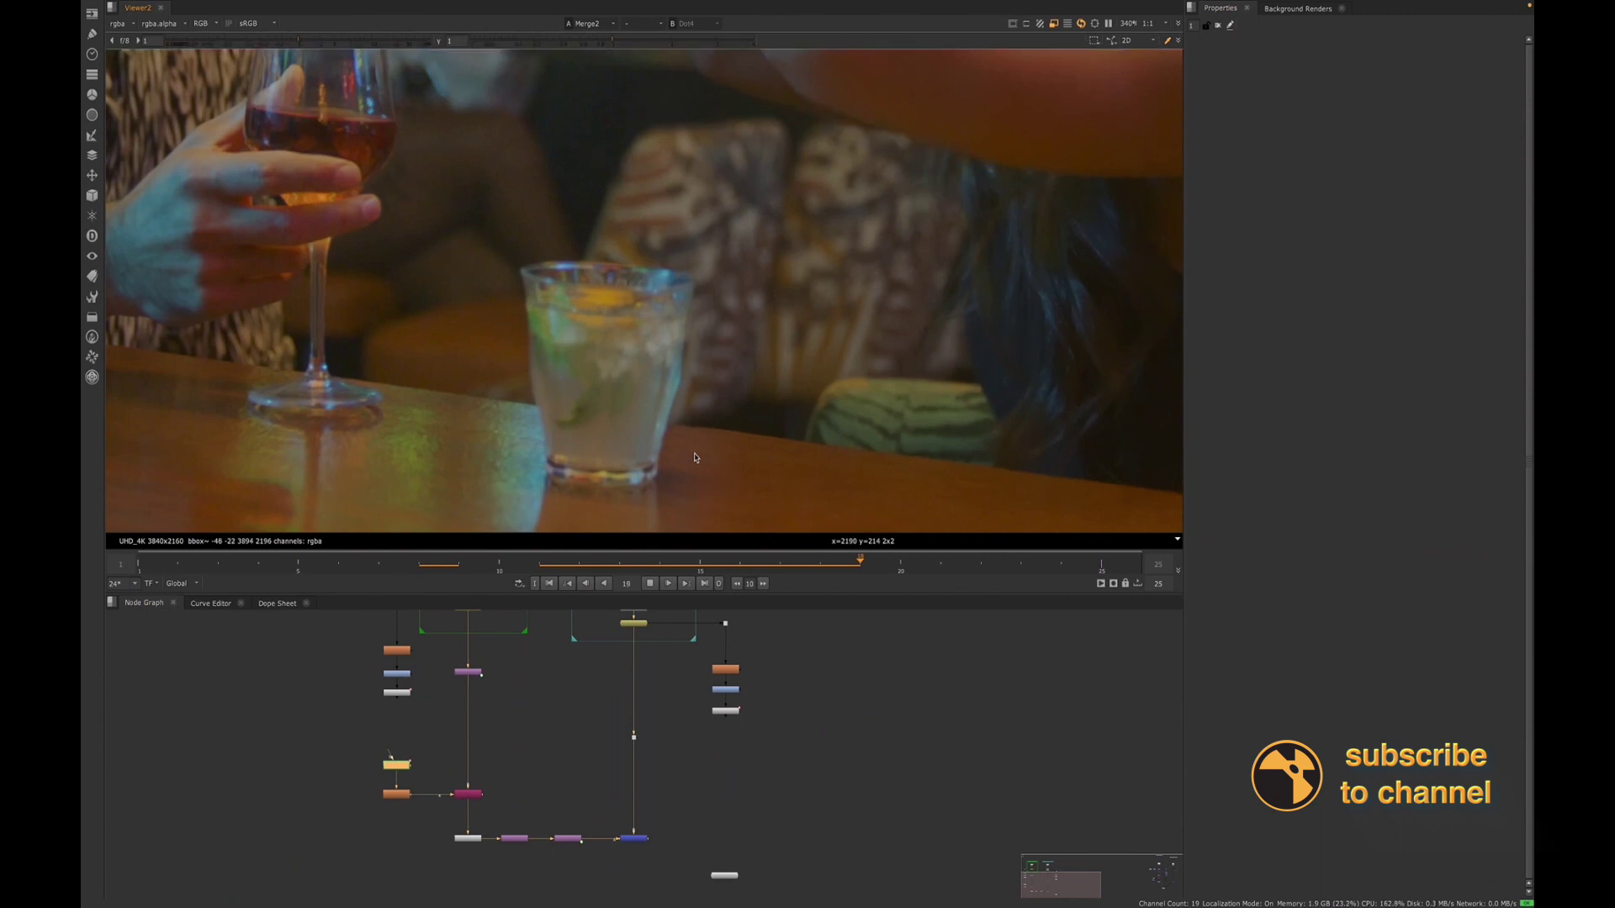
Review the Plate B and Plate A branches in the node graph and check the full blended frame in playback
{"action": "middle_click_drag", "start_coordinate": [582, 725], "coordinate": [580, 771]}
{"action": "key", "text": "f"}
{"action": "scroll", "coordinate": [695, 754], "scroll_direction": "up", "scroll_amount": 5}
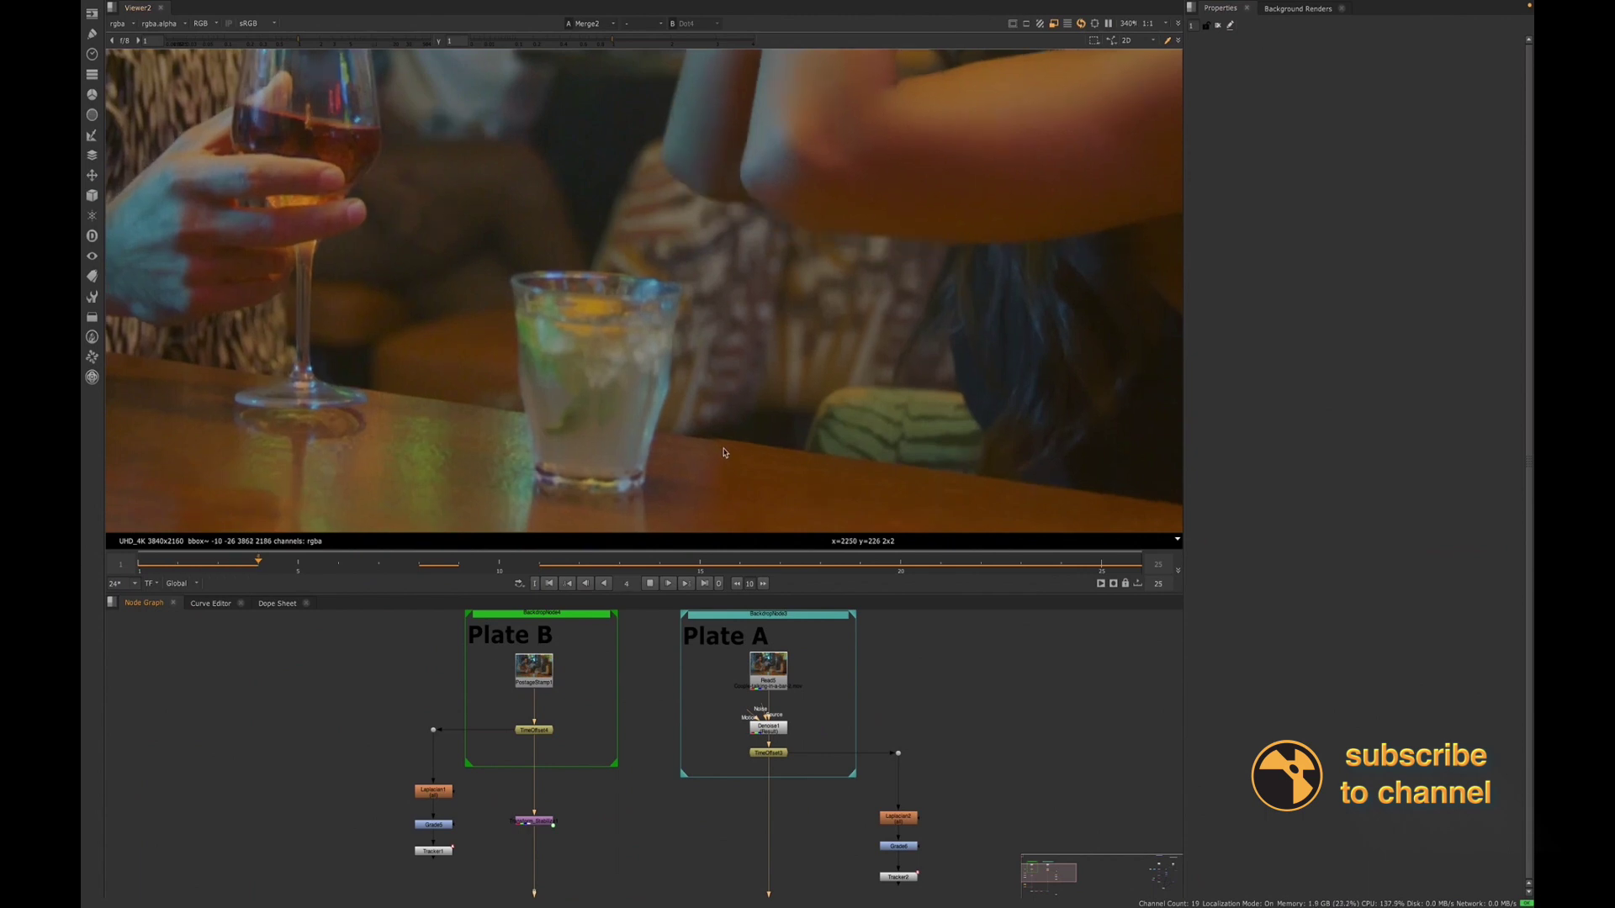
{"action": "scroll", "coordinate": [724, 453], "scroll_direction": "down", "scroll_amount": 5}
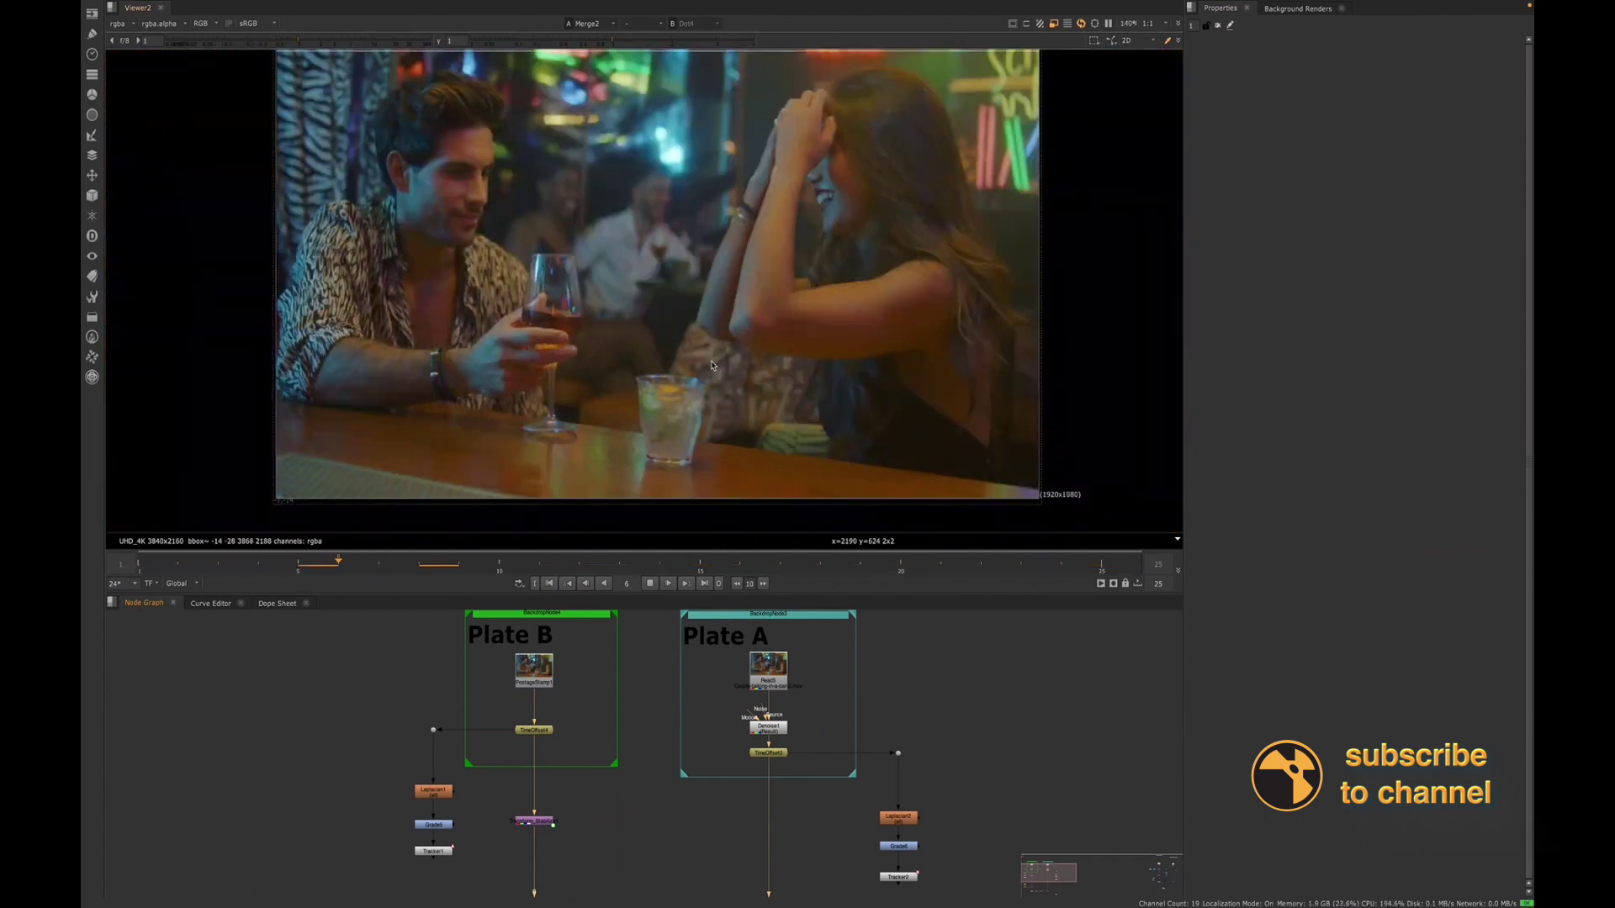
{"action": "scroll", "coordinate": [656, 410], "scroll_direction": "down", "scroll_amount": 1}
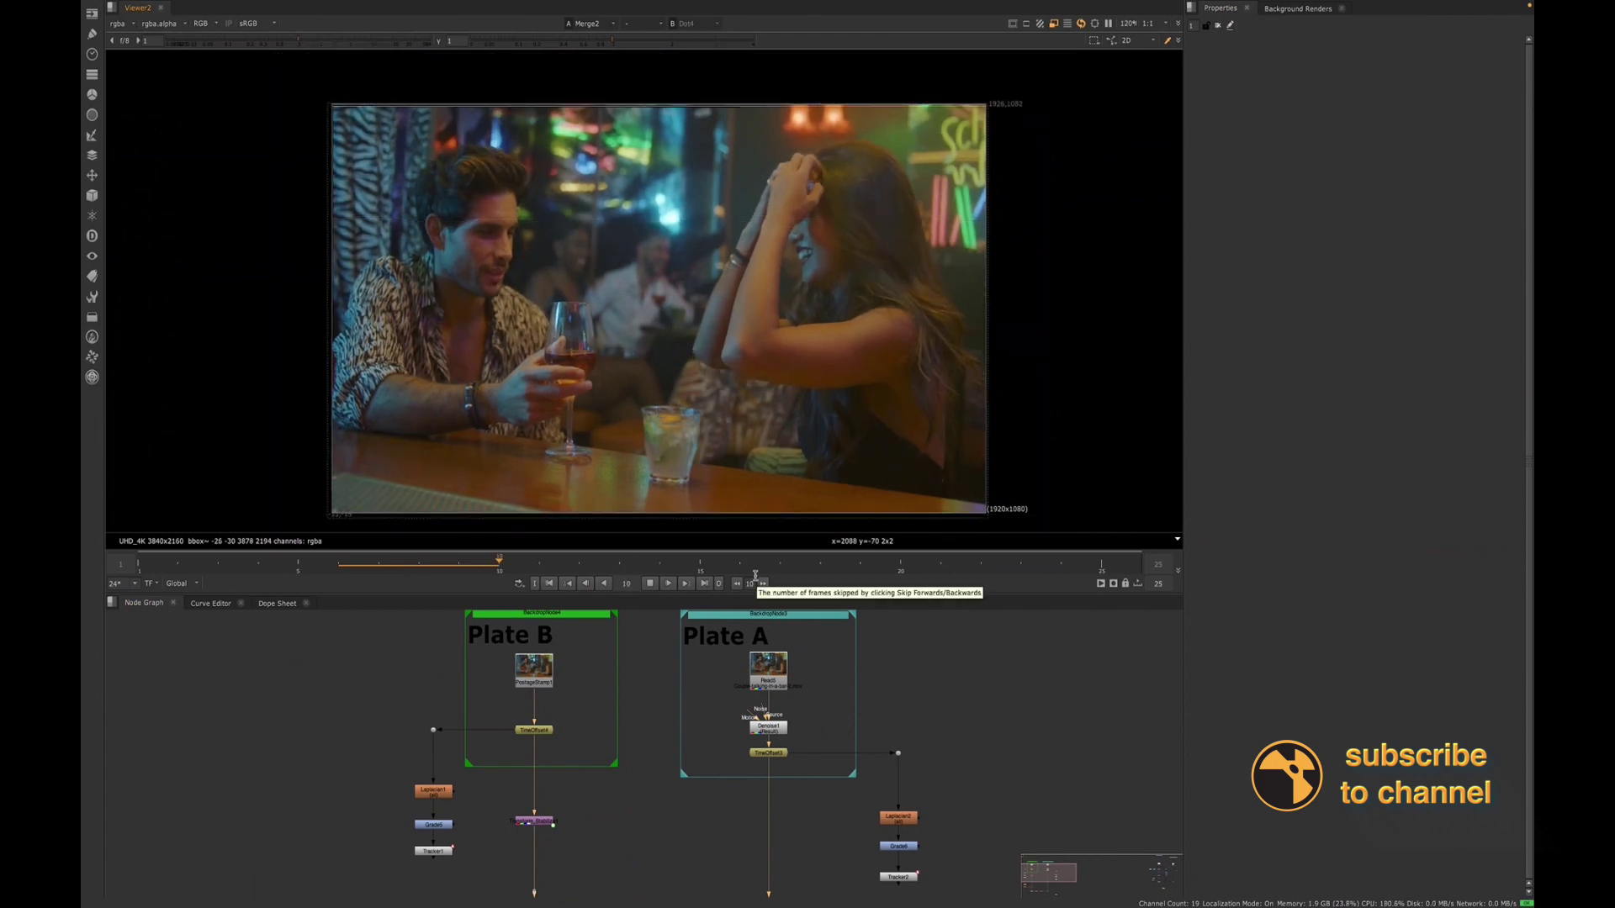
{"action": "middle_click_drag", "start_coordinate": [660, 858], "coordinate": [606, 779]}
{"action": "middle_click_drag", "start_coordinate": [598, 890], "coordinate": [587, 796]}
{"action": "middle_click_drag", "start_coordinate": [579, 720], "coordinate": [592, 785]}
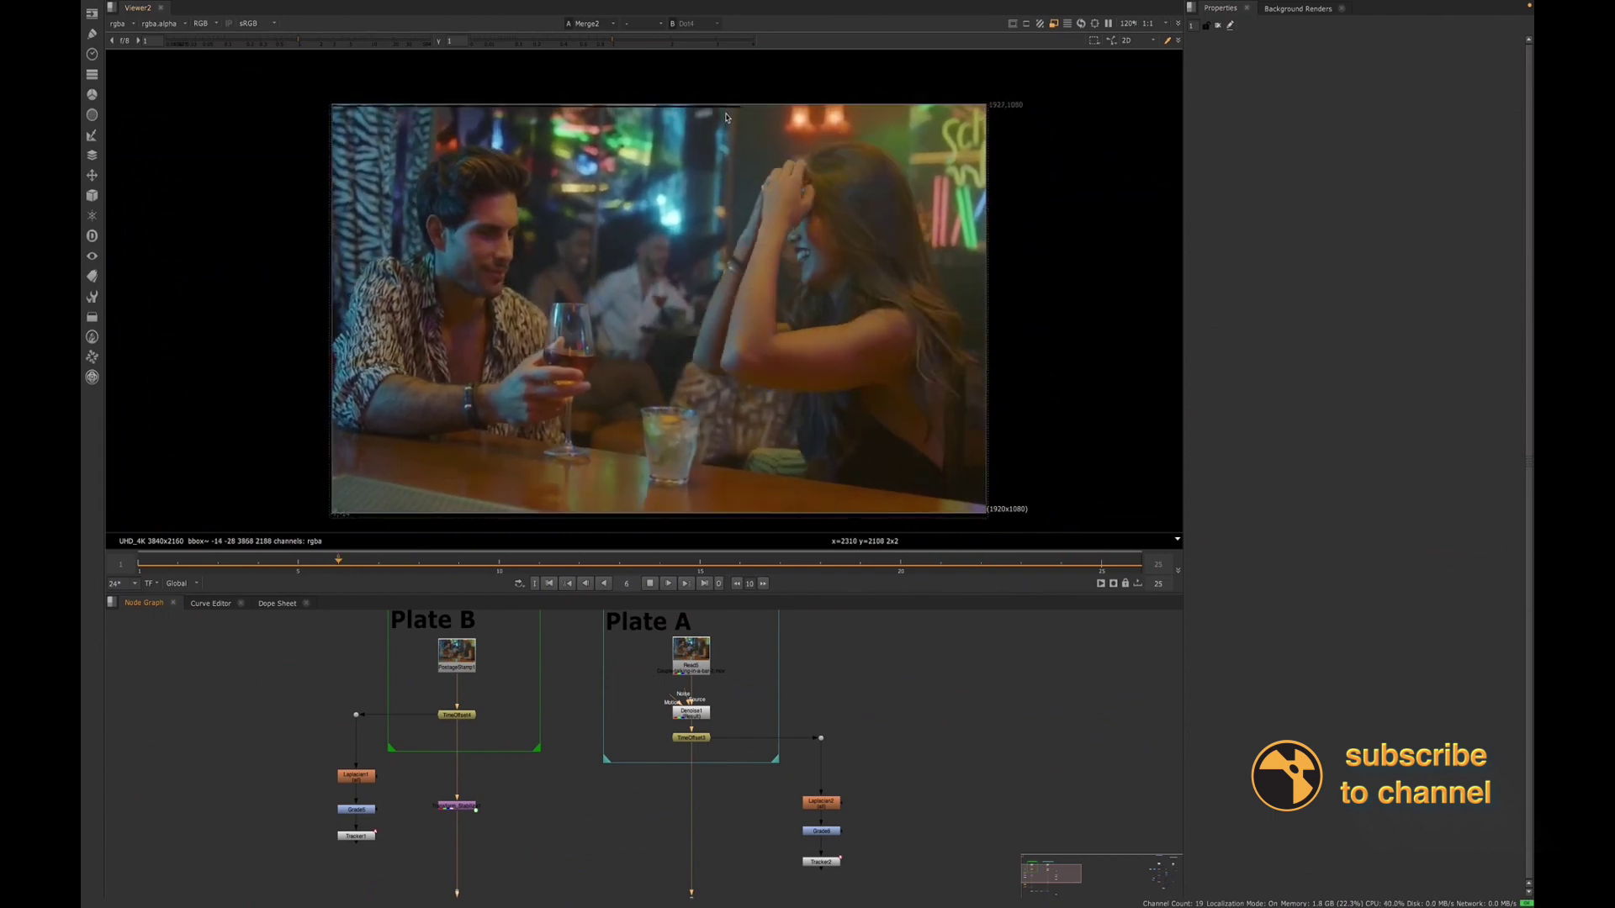
Stop the playback and switch the viewer between Plate A's Dot and Merge2 to compare the original with the blend
{"action": "left_click", "coordinate": [649, 583]}
{"action": "middle_click_drag", "start_coordinate": [630, 883], "coordinate": [634, 678]}
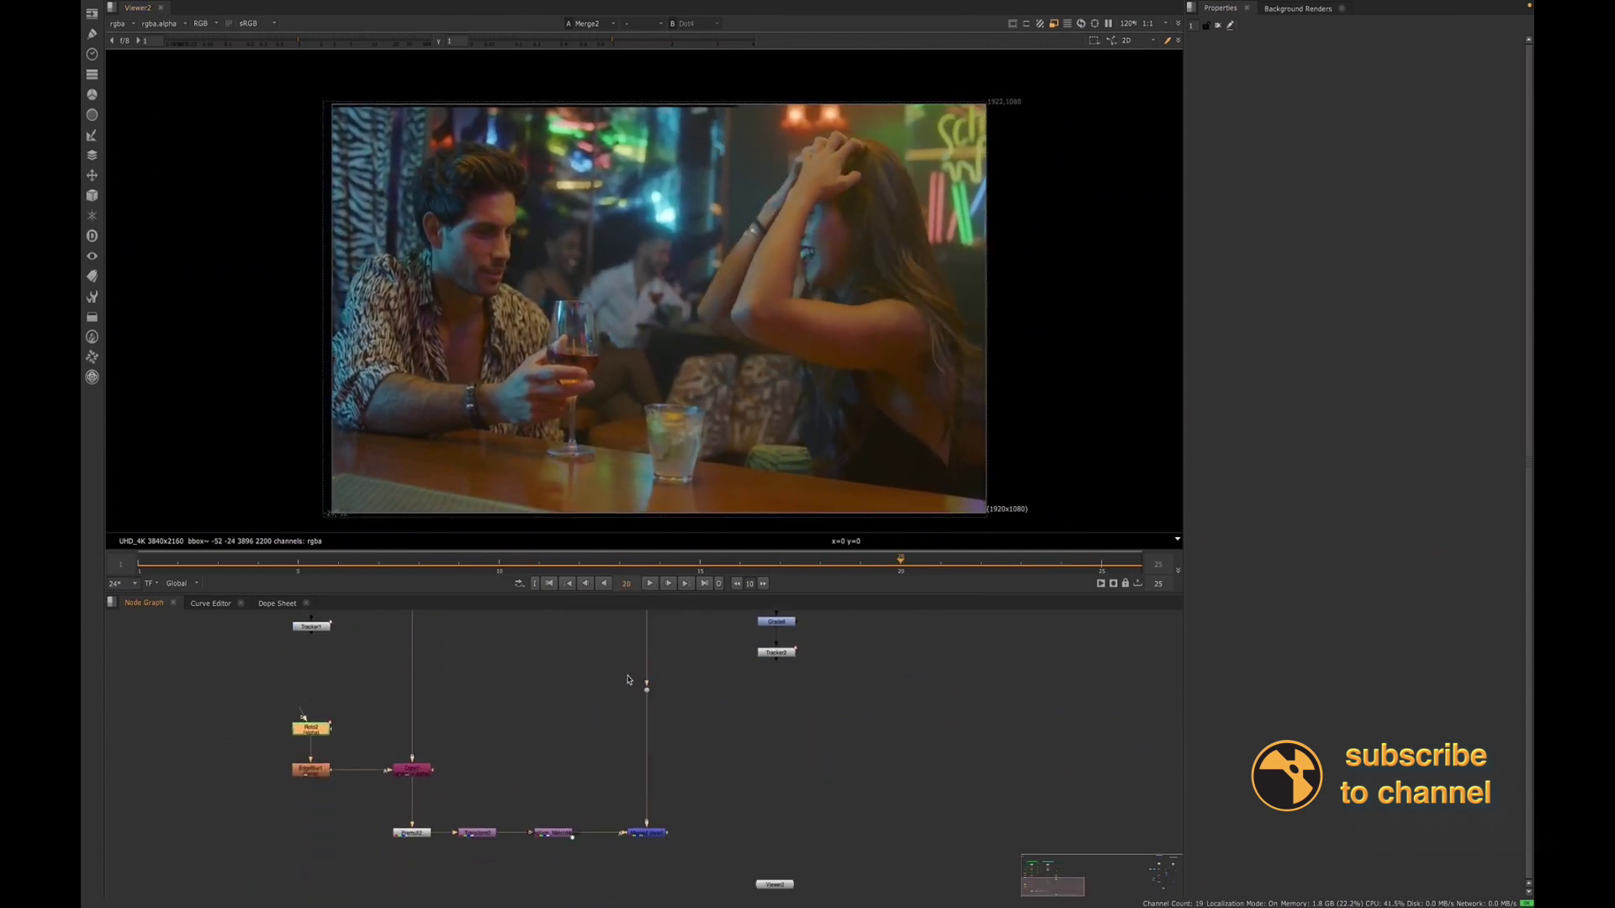
{"action": "left_click", "coordinate": [647, 834]}
{"action": "key", "text": "1"}
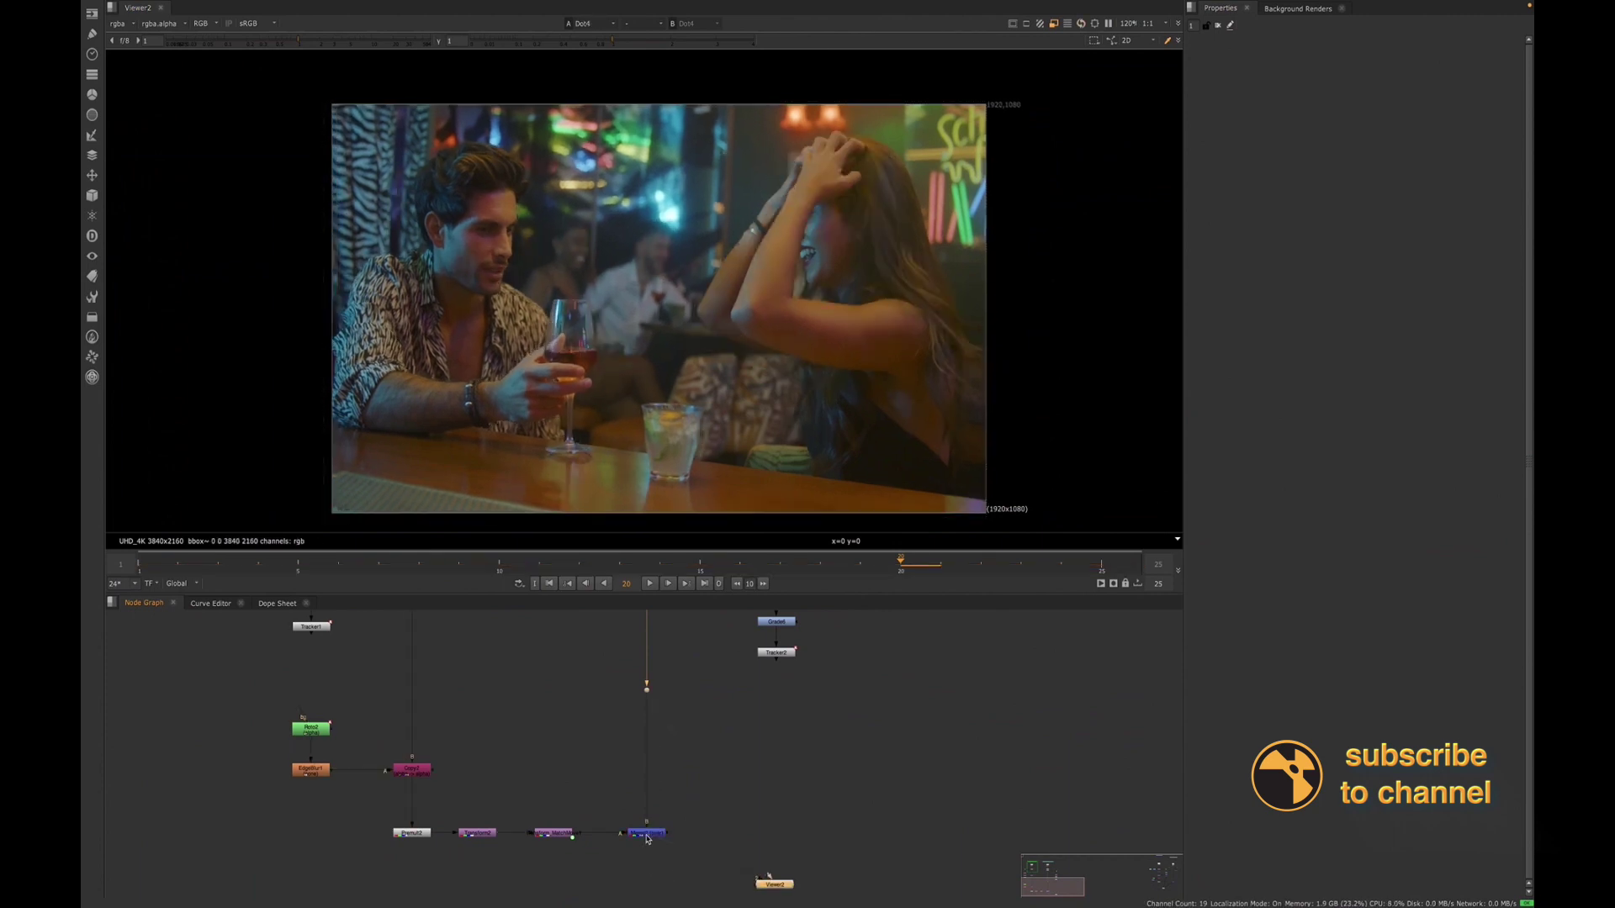
{"action": "left_click", "coordinate": [647, 836]}
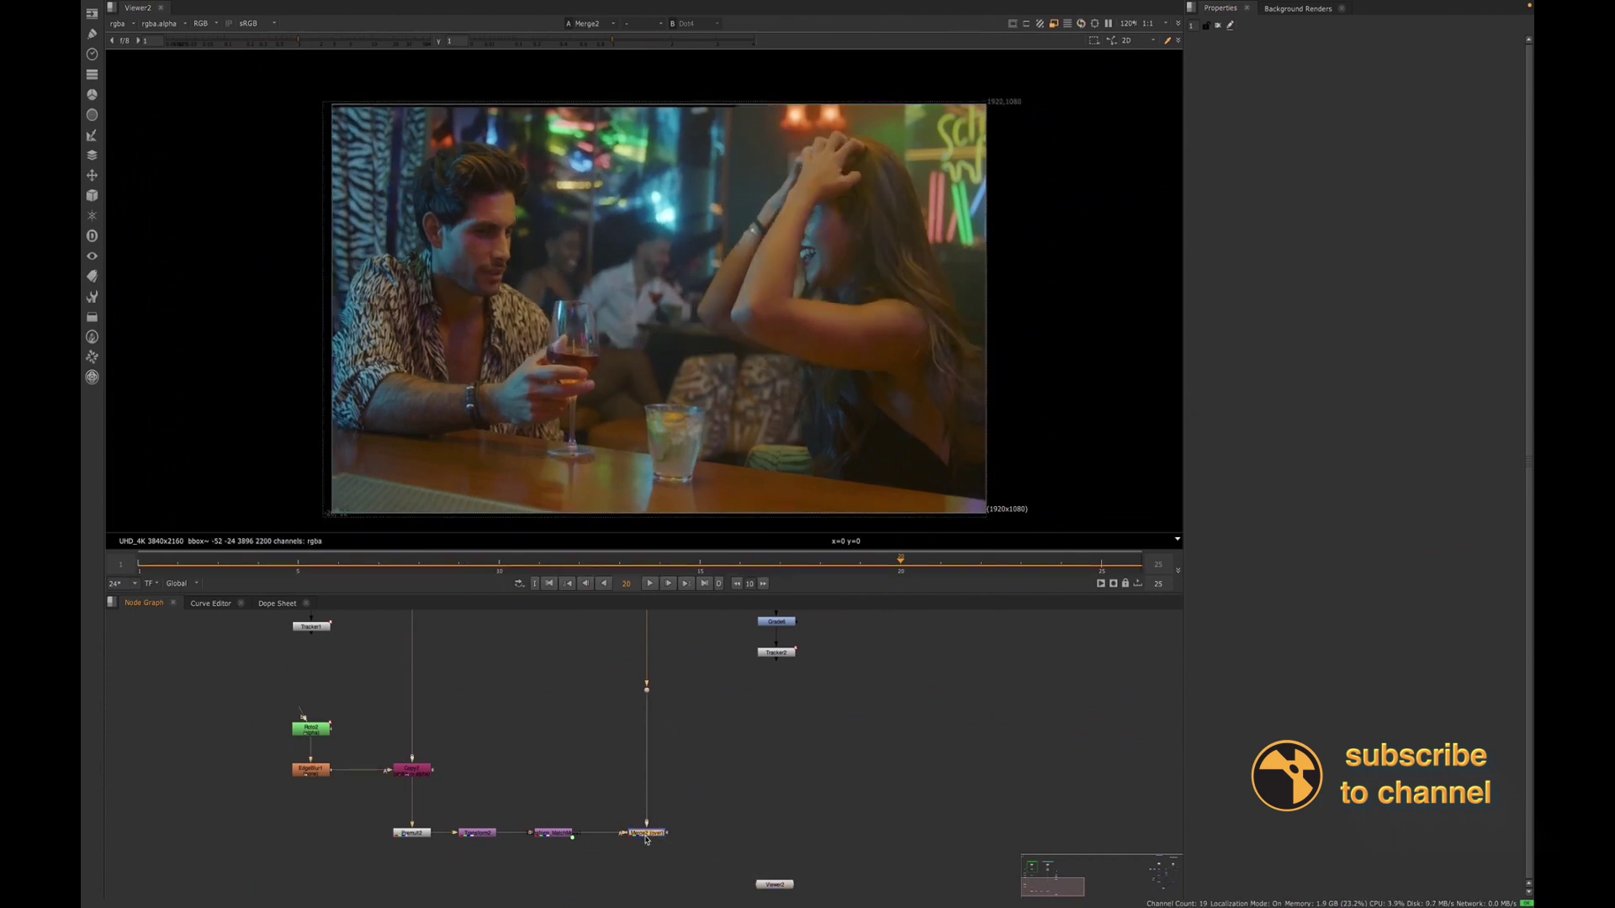
Add a Transform node below Merge2 and set its scale to 1.03
{"action": "key", "text": "Tab"}
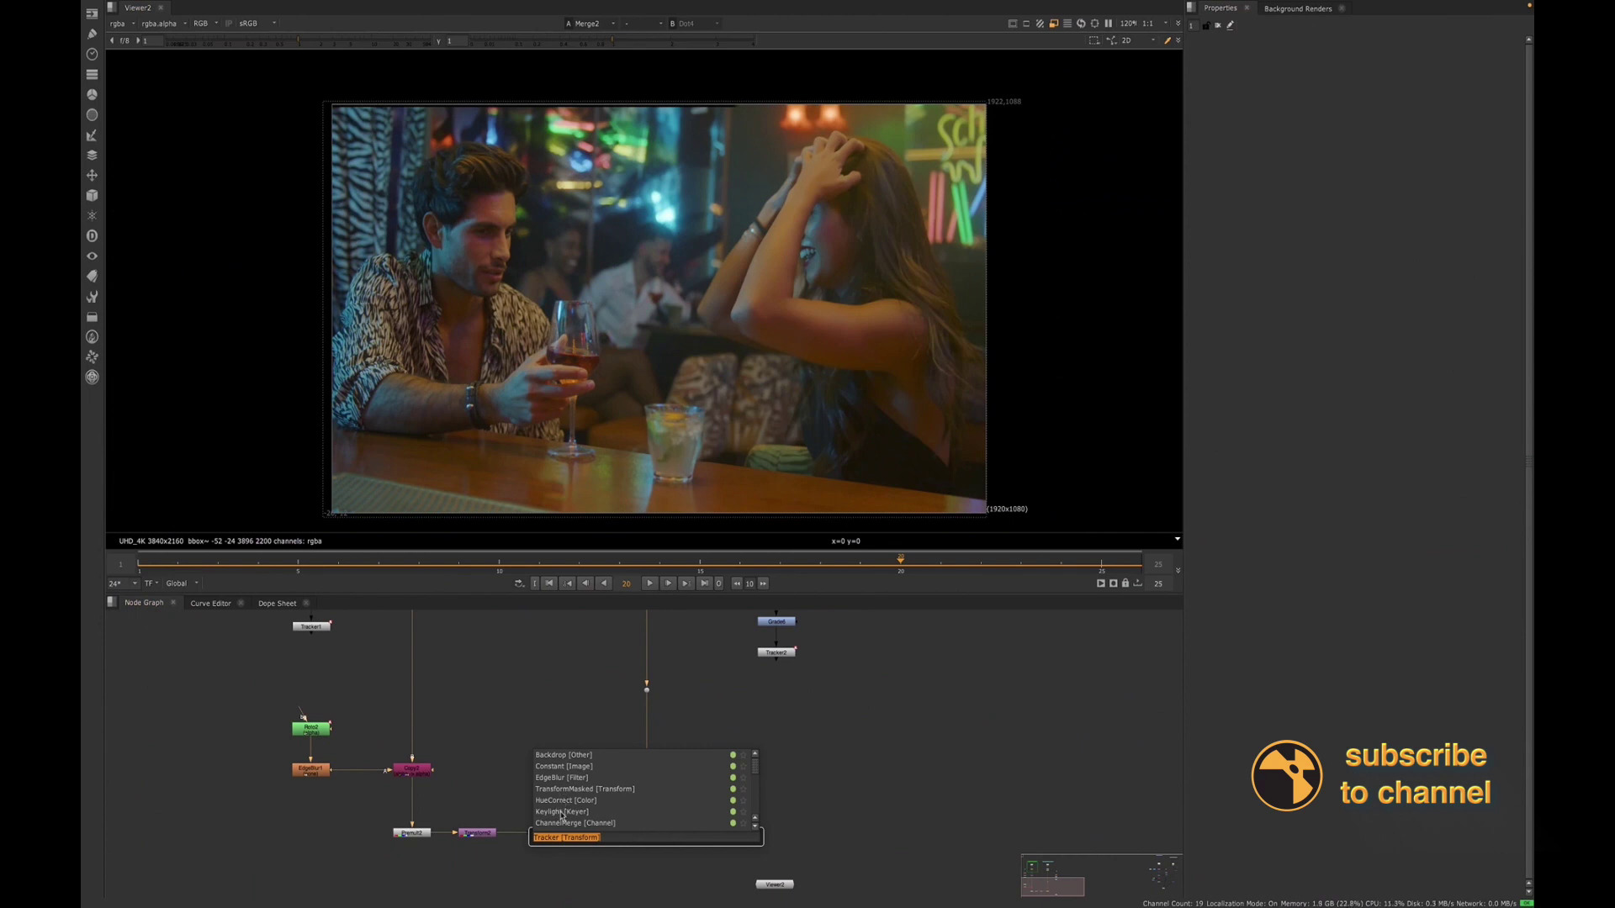
{"action": "key", "text": "Return"}
{"action": "key", "text": "t"}
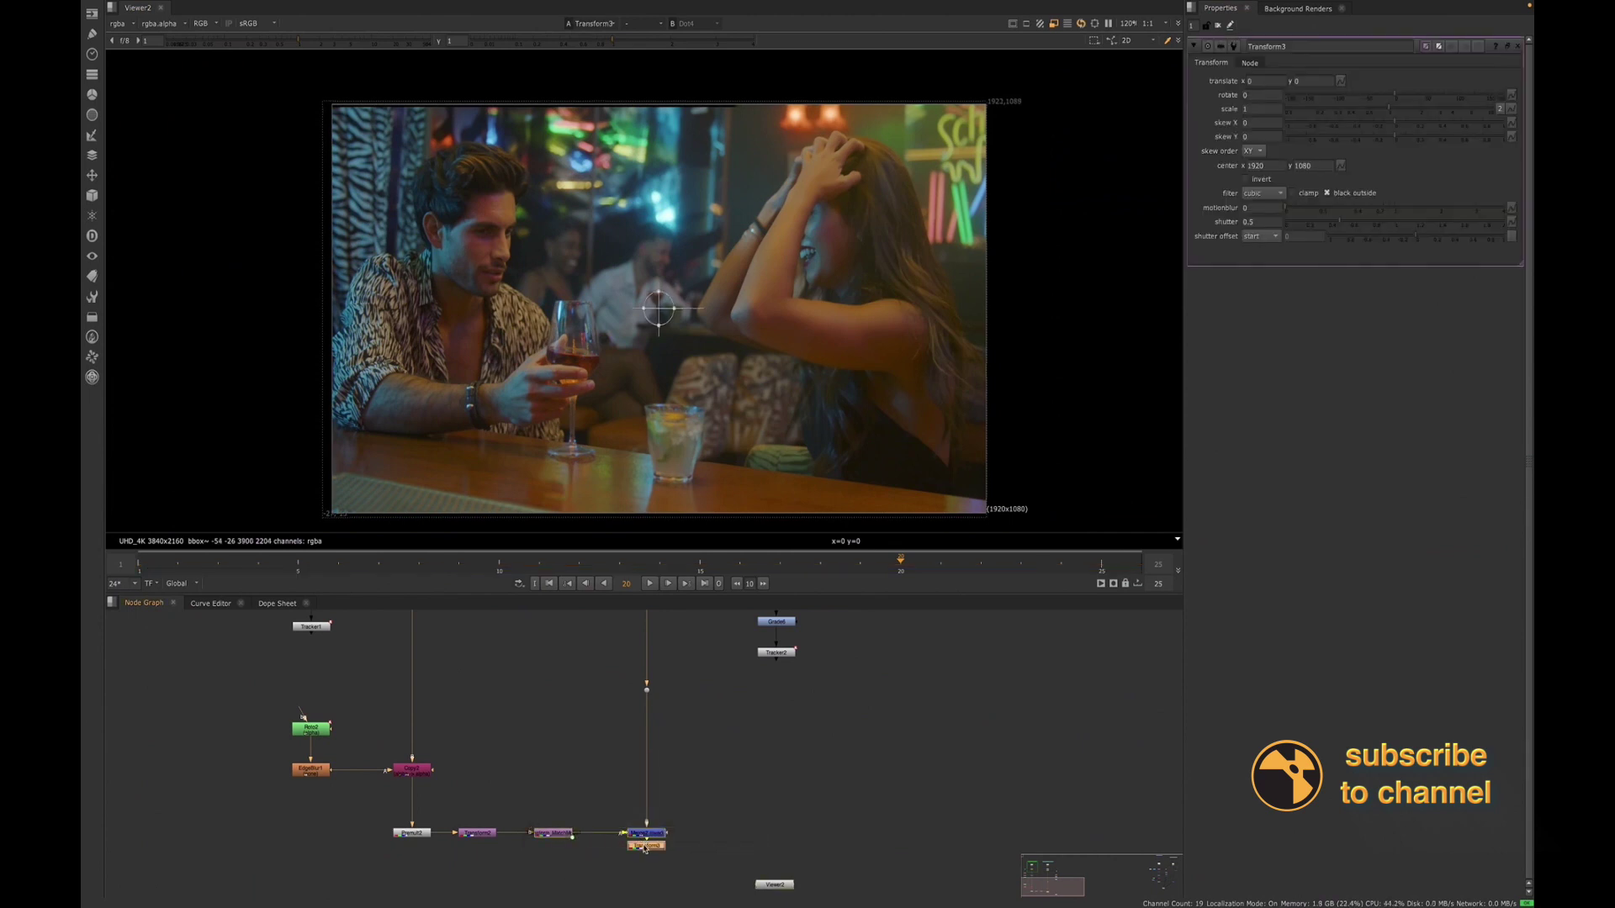
{"action": "left_click", "coordinate": [1249, 109]}
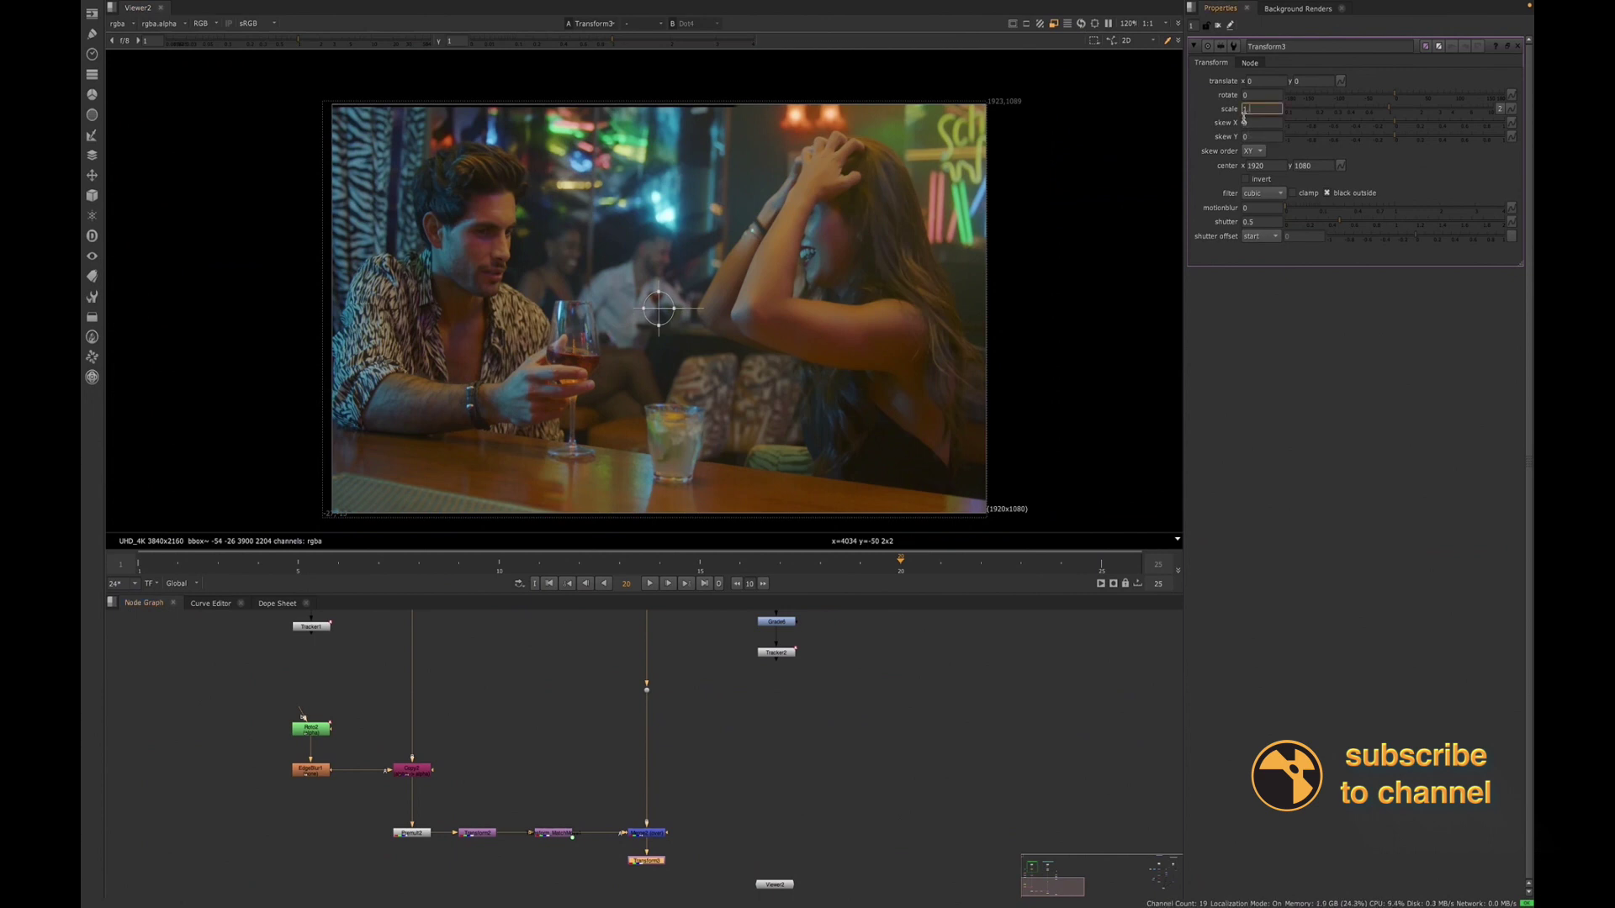
{"action": "type", "text": ".03"}
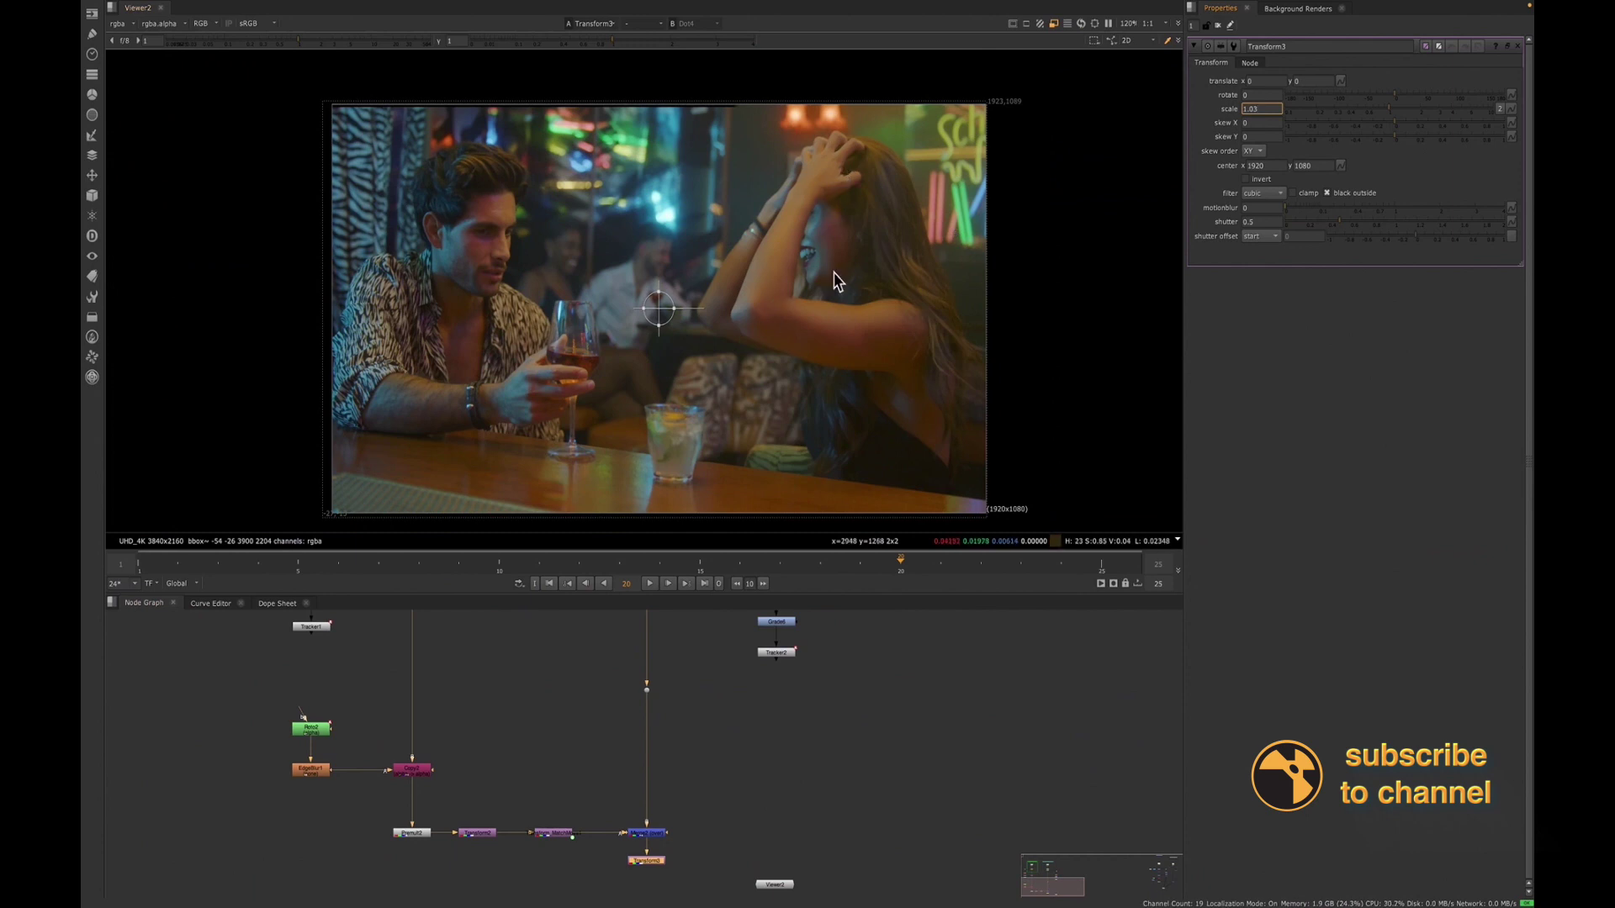
{"action": "left_click", "coordinate": [644, 861]}
{"action": "left_click", "coordinate": [645, 862]}
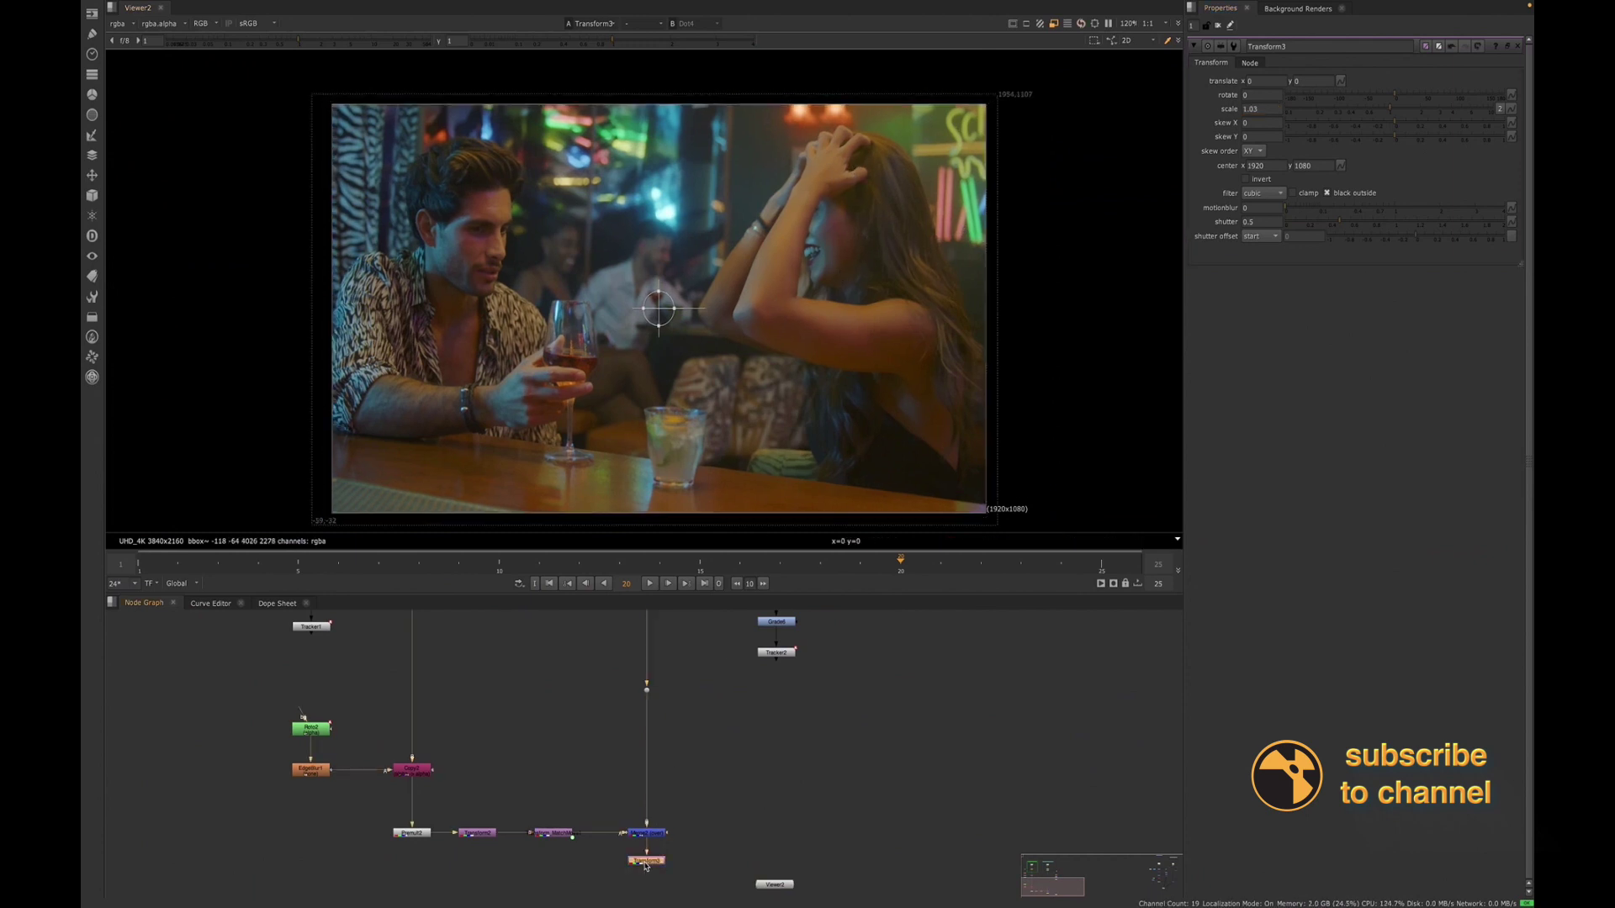
Lower the final Transform's scale to 1.01 and check the upper frame edge up close
{"action": "left_click", "coordinate": [1256, 109]}
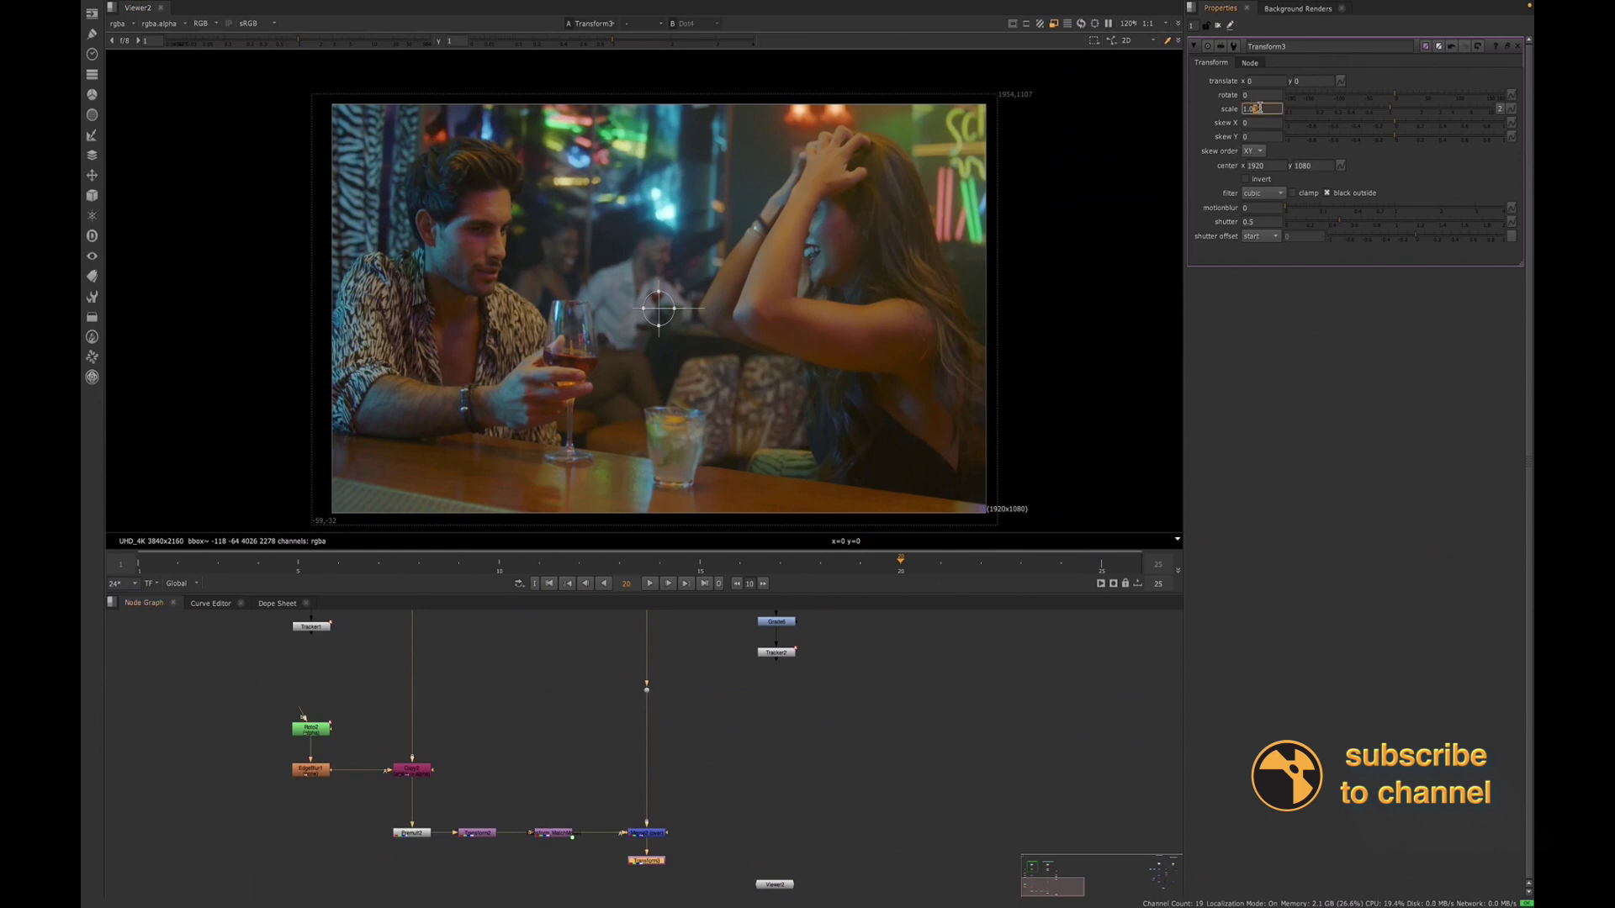
{"action": "key", "text": "Down"}
{"action": "key", "text": "Down"}
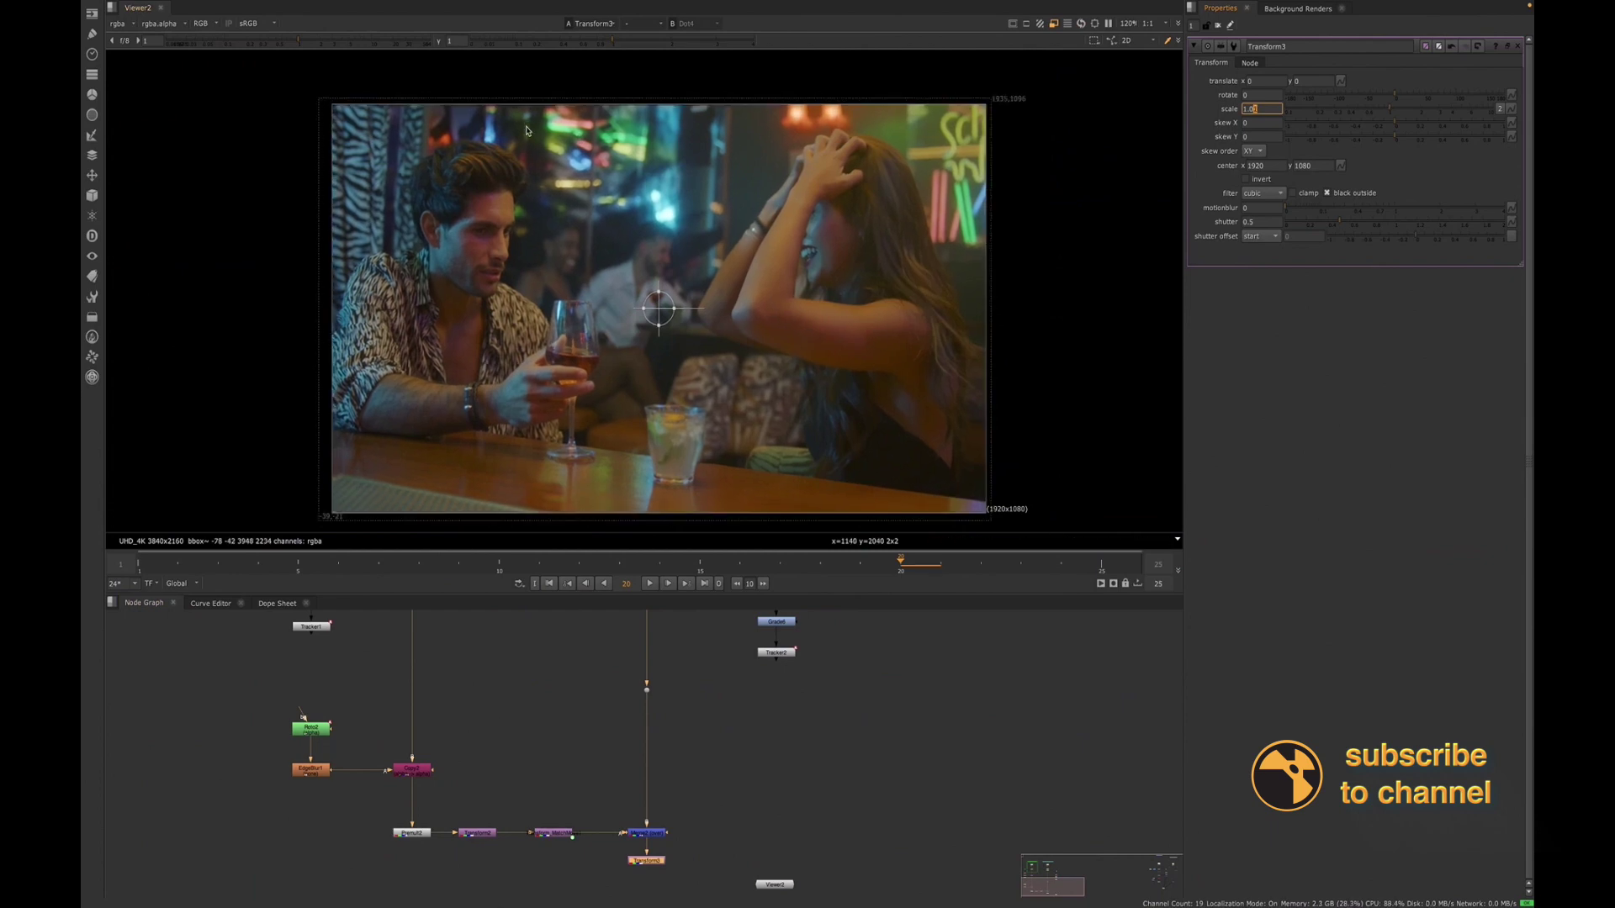
{"action": "scroll", "coordinate": [589, 139], "scroll_direction": "up", "scroll_amount": 8}
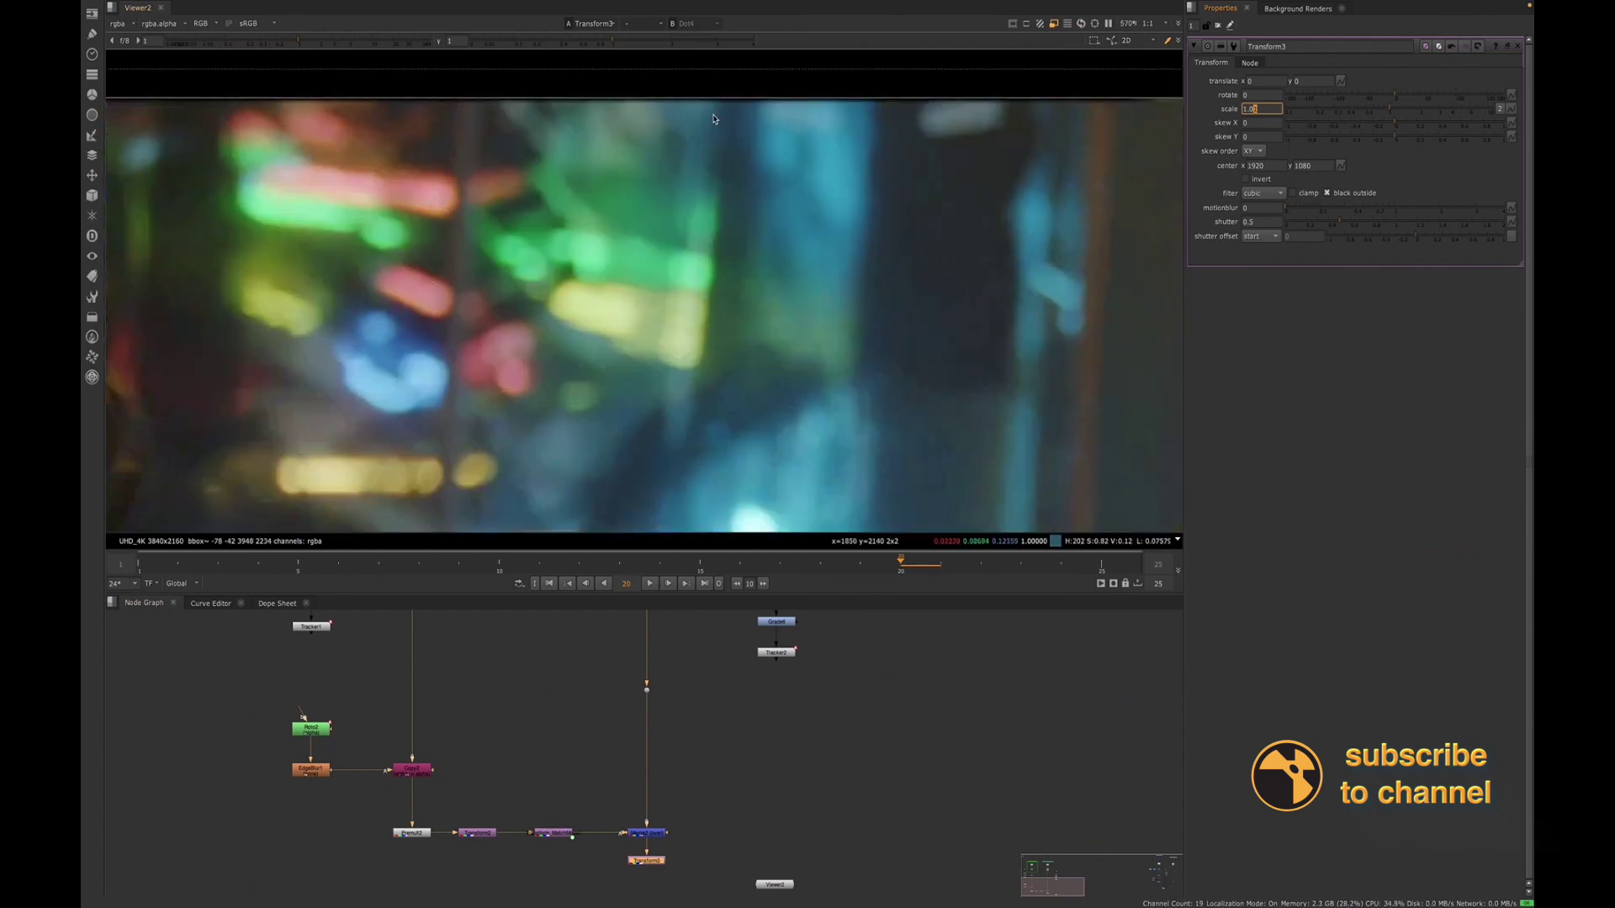
{"action": "middle_click_drag", "start_coordinate": [712, 122], "coordinate": [220, 142]}
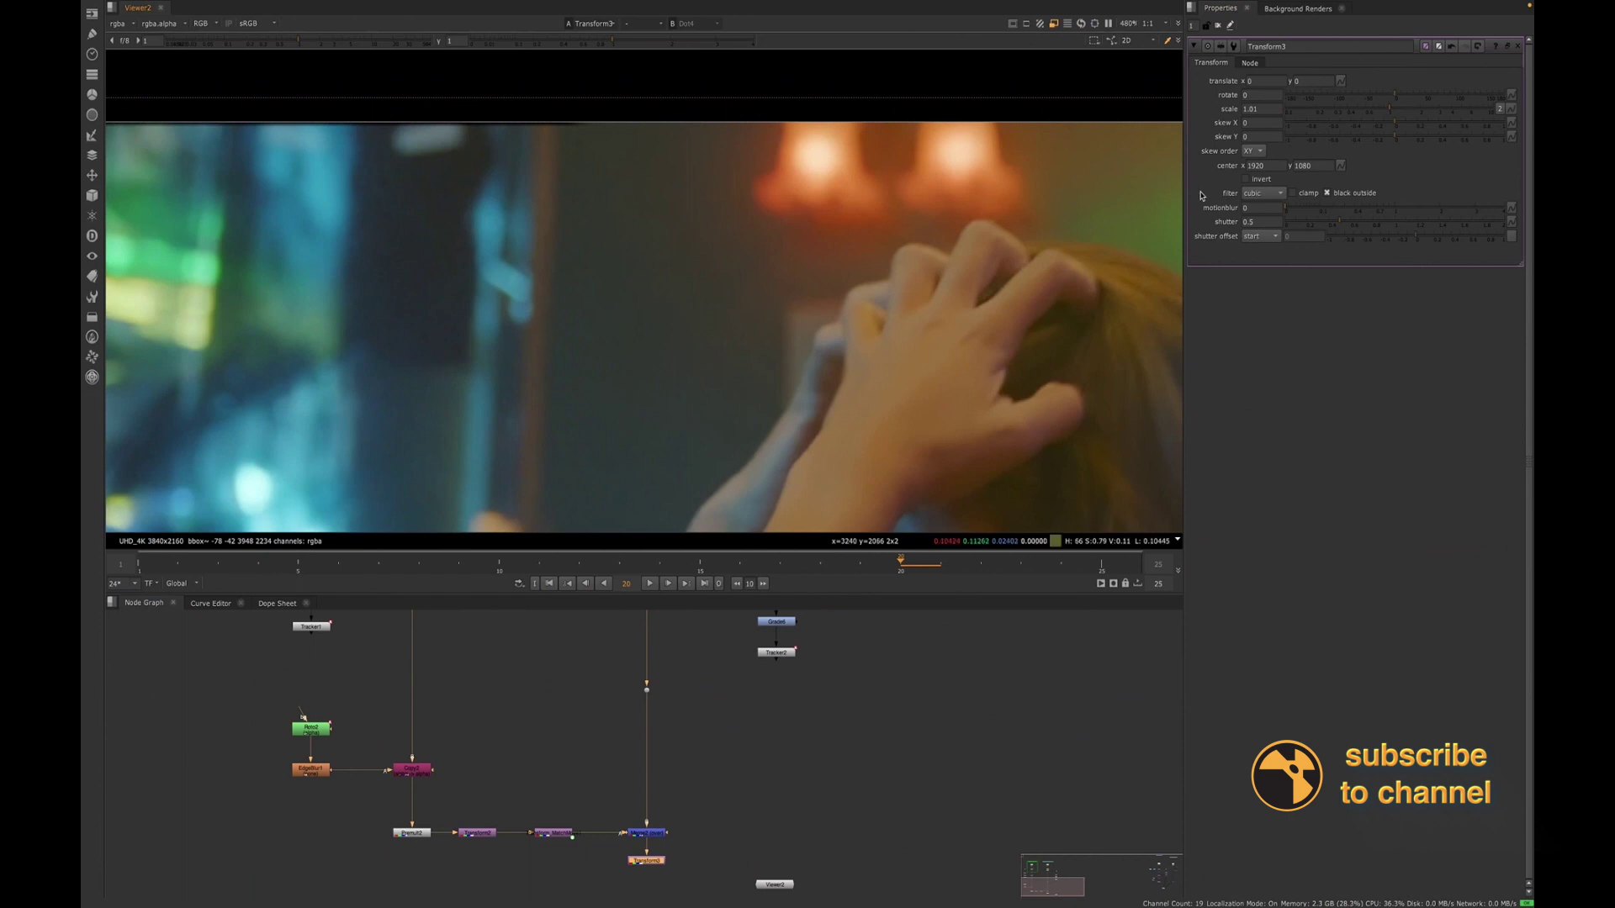
Set the final Transform's scale to 1.02, check the full frame and close its properties
{"action": "left_click", "coordinate": [1262, 109]}
{"action": "double_click", "coordinate": [1259, 109]}
{"action": "left_click", "coordinate": [1258, 109]}
{"action": "key", "text": "Up"}
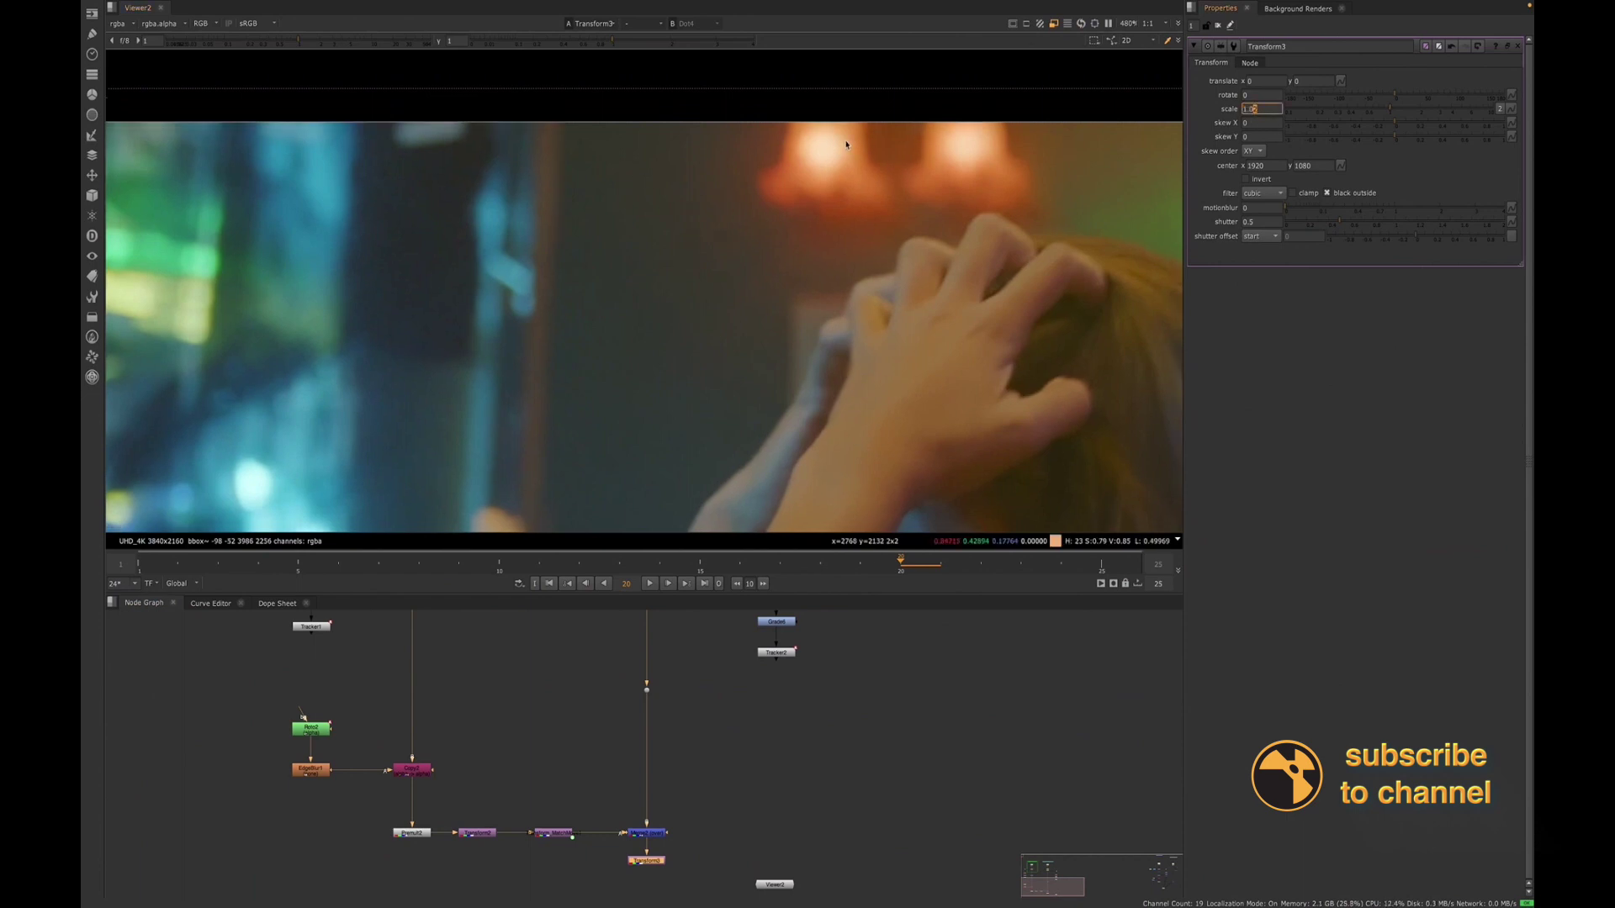
{"action": "scroll", "coordinate": [304, 192], "scroll_direction": "down", "scroll_amount": 2}
{"action": "scroll", "coordinate": [303, 192], "scroll_direction": "down", "scroll_amount": 5}
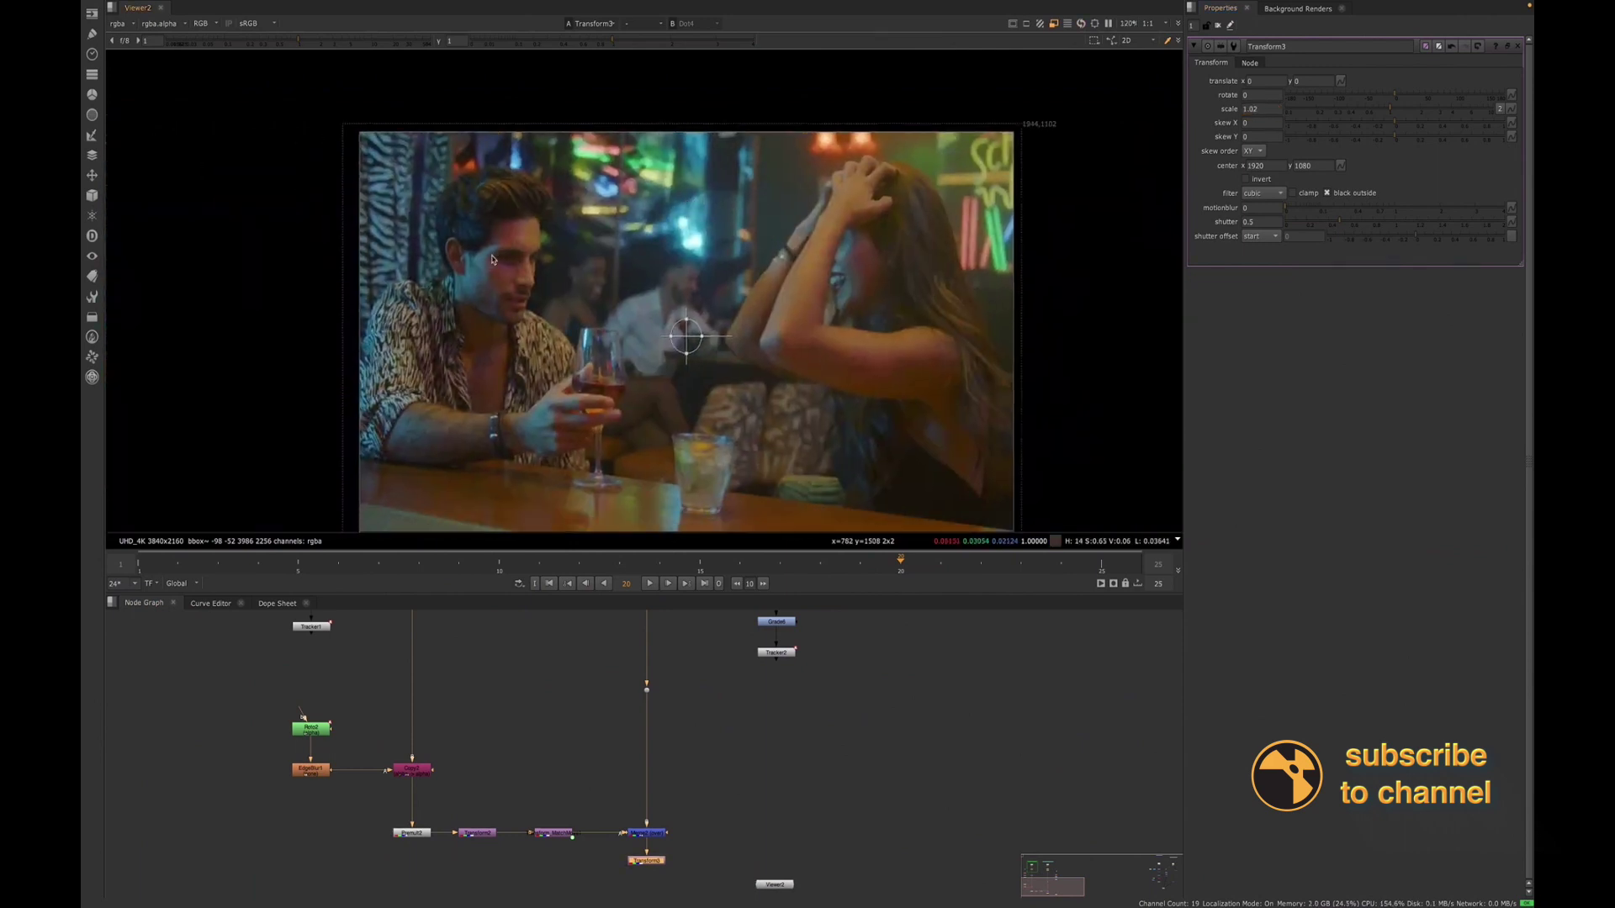
{"action": "middle_click_drag", "start_coordinate": [622, 277], "coordinate": [522, 250]}
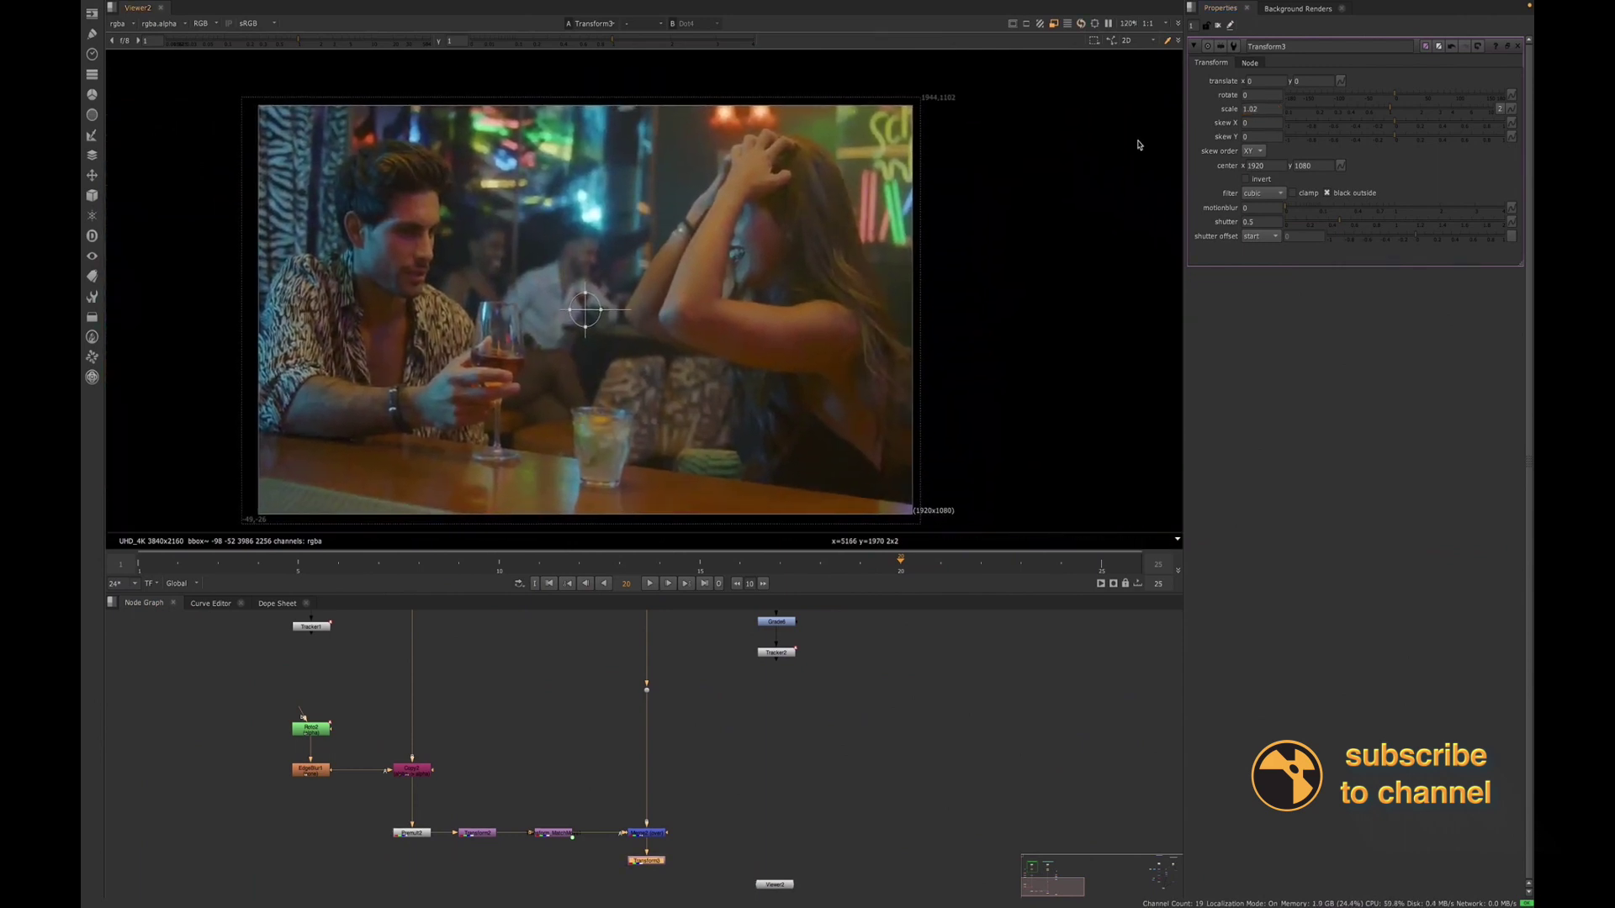
{"action": "left_click", "coordinate": [1219, 26]}
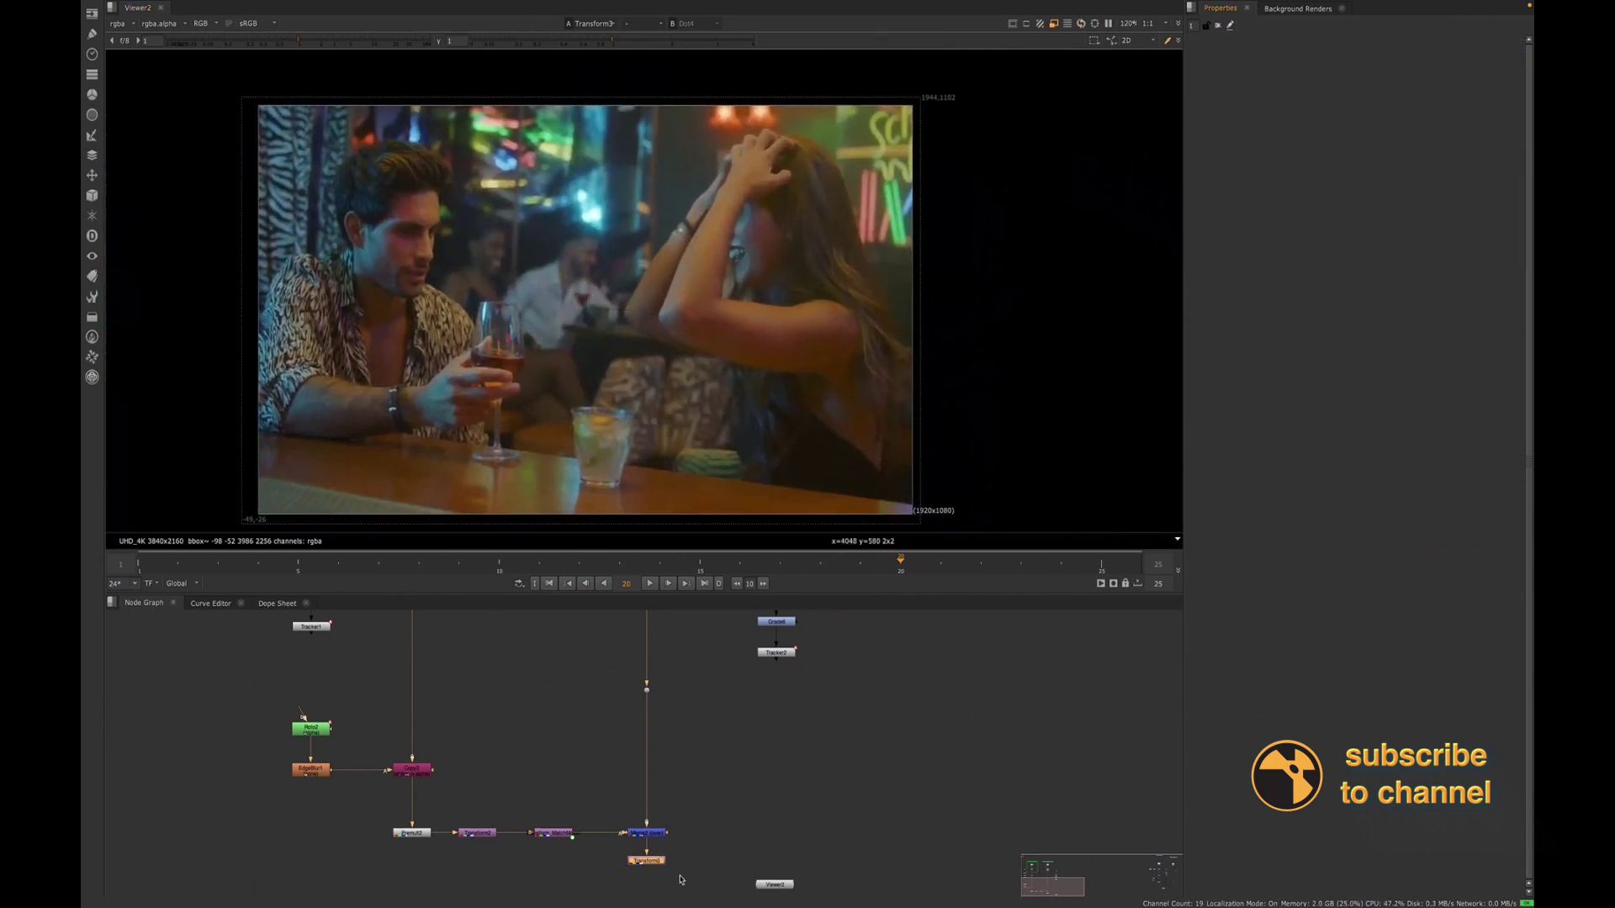
Compare the frame with and without the final Transform and leave that node disabled
{"action": "key", "text": "d"}
{"action": "key", "text": "d"}
{"action": "key", "text": "d"}
{"action": "key", "text": "d"}
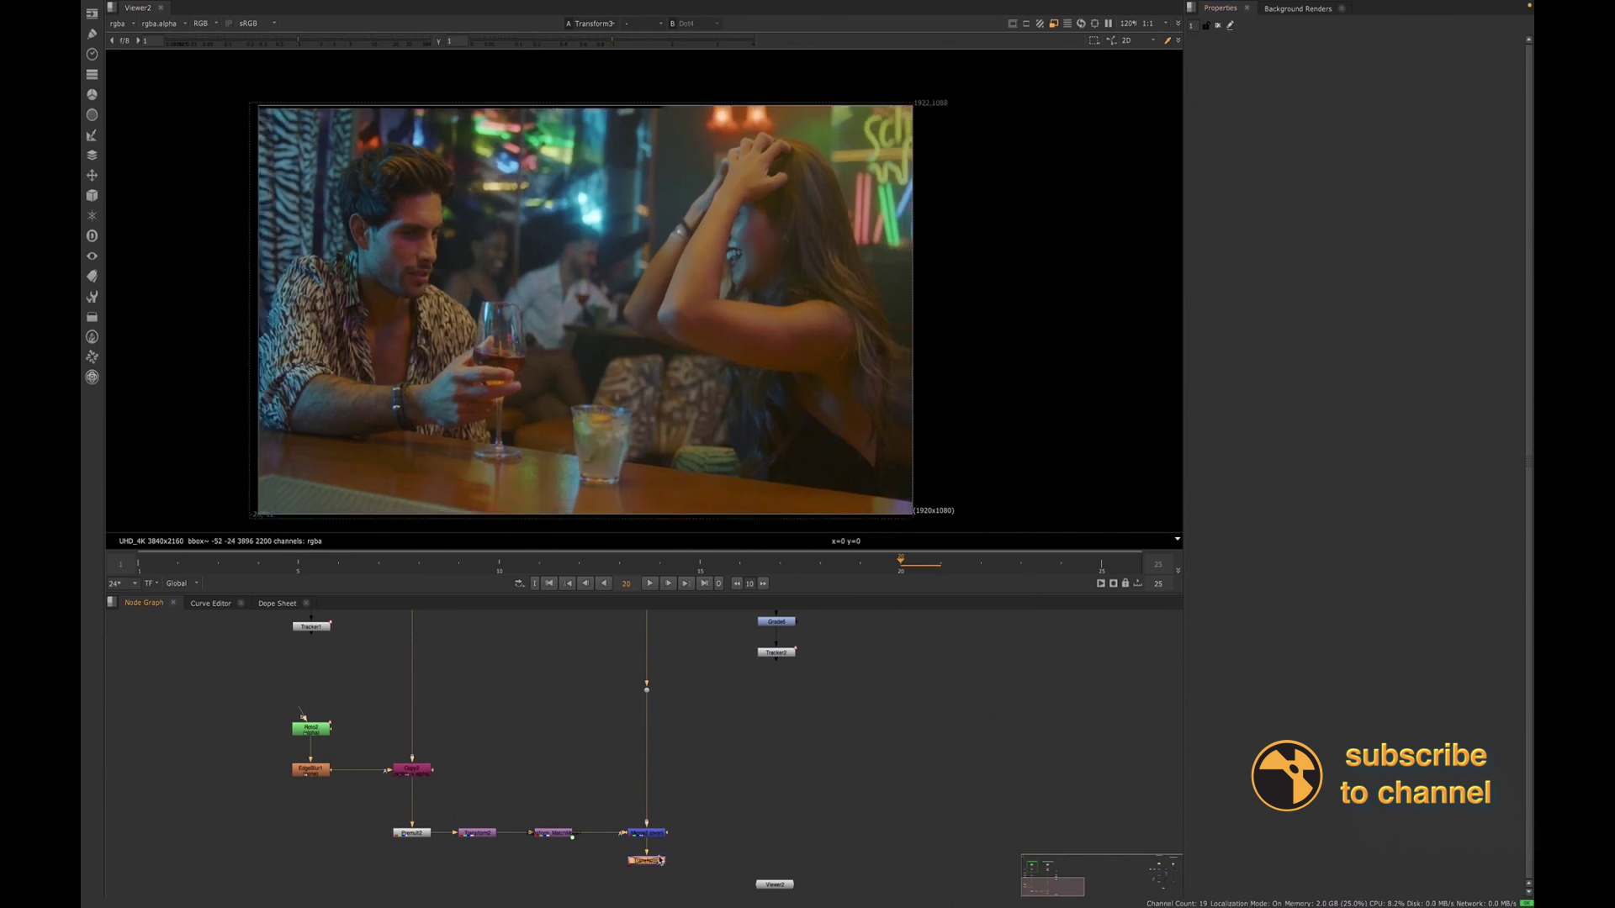
{"action": "key", "text": "d"}
{"action": "key", "text": "d"}
{"action": "key", "text": "d"}
{"action": "key", "text": "d"}
Set the scale of Transform2 in the Plate B branch to 1.02
{"action": "double_click", "coordinate": [477, 833]}
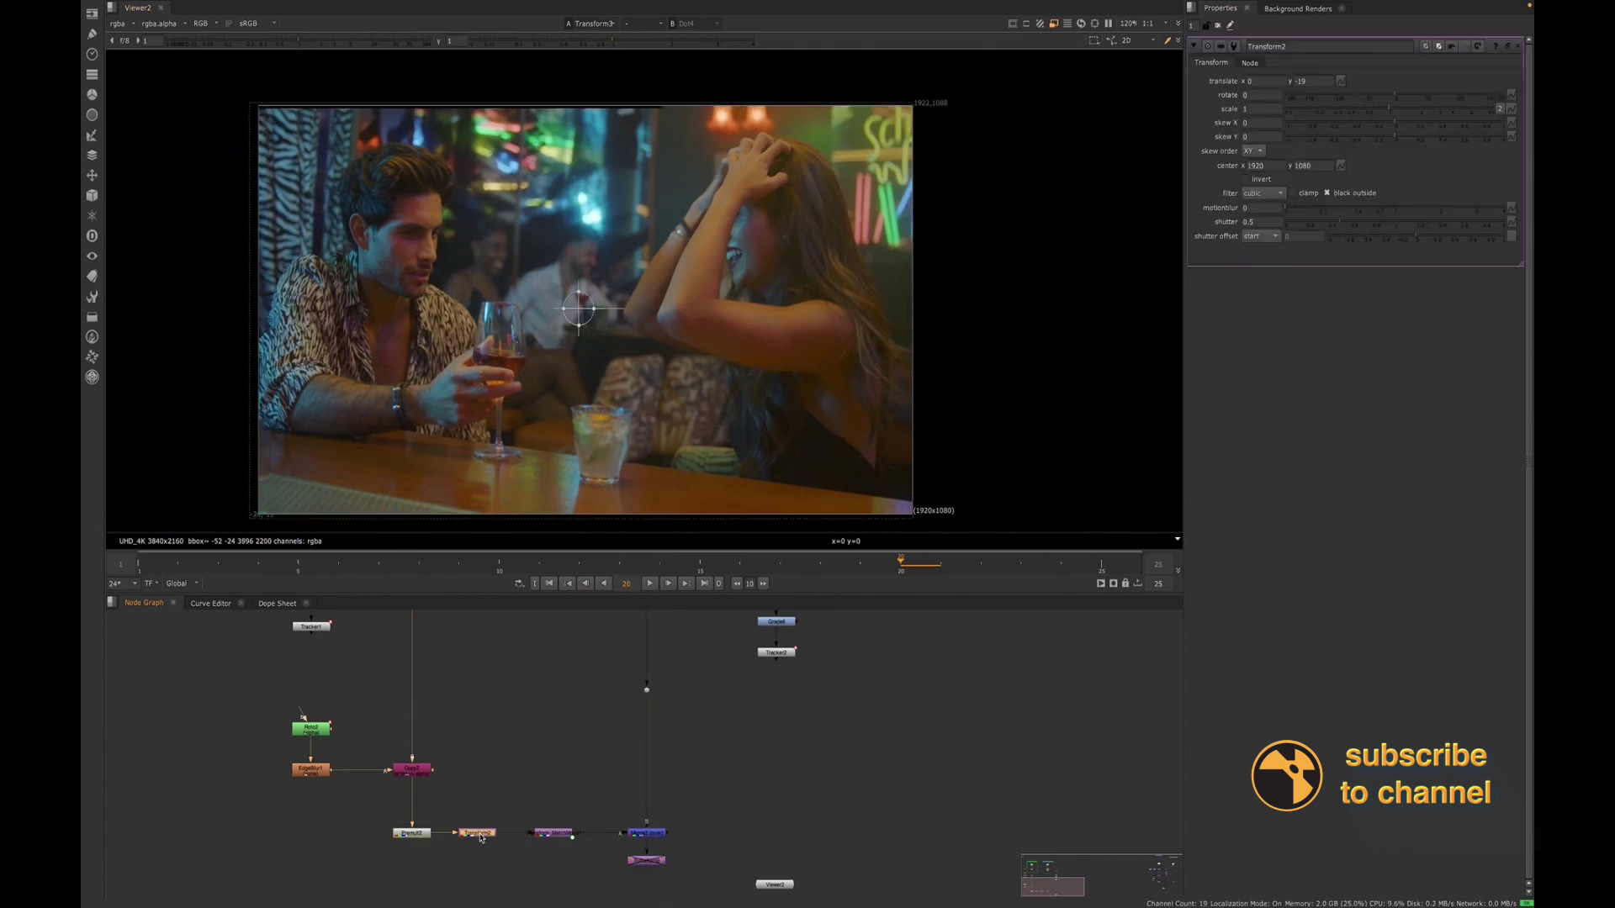
{"action": "left_click", "coordinate": [1265, 109]}
{"action": "type", "text": ".02"}
{"action": "left_click", "coordinate": [759, 753]}
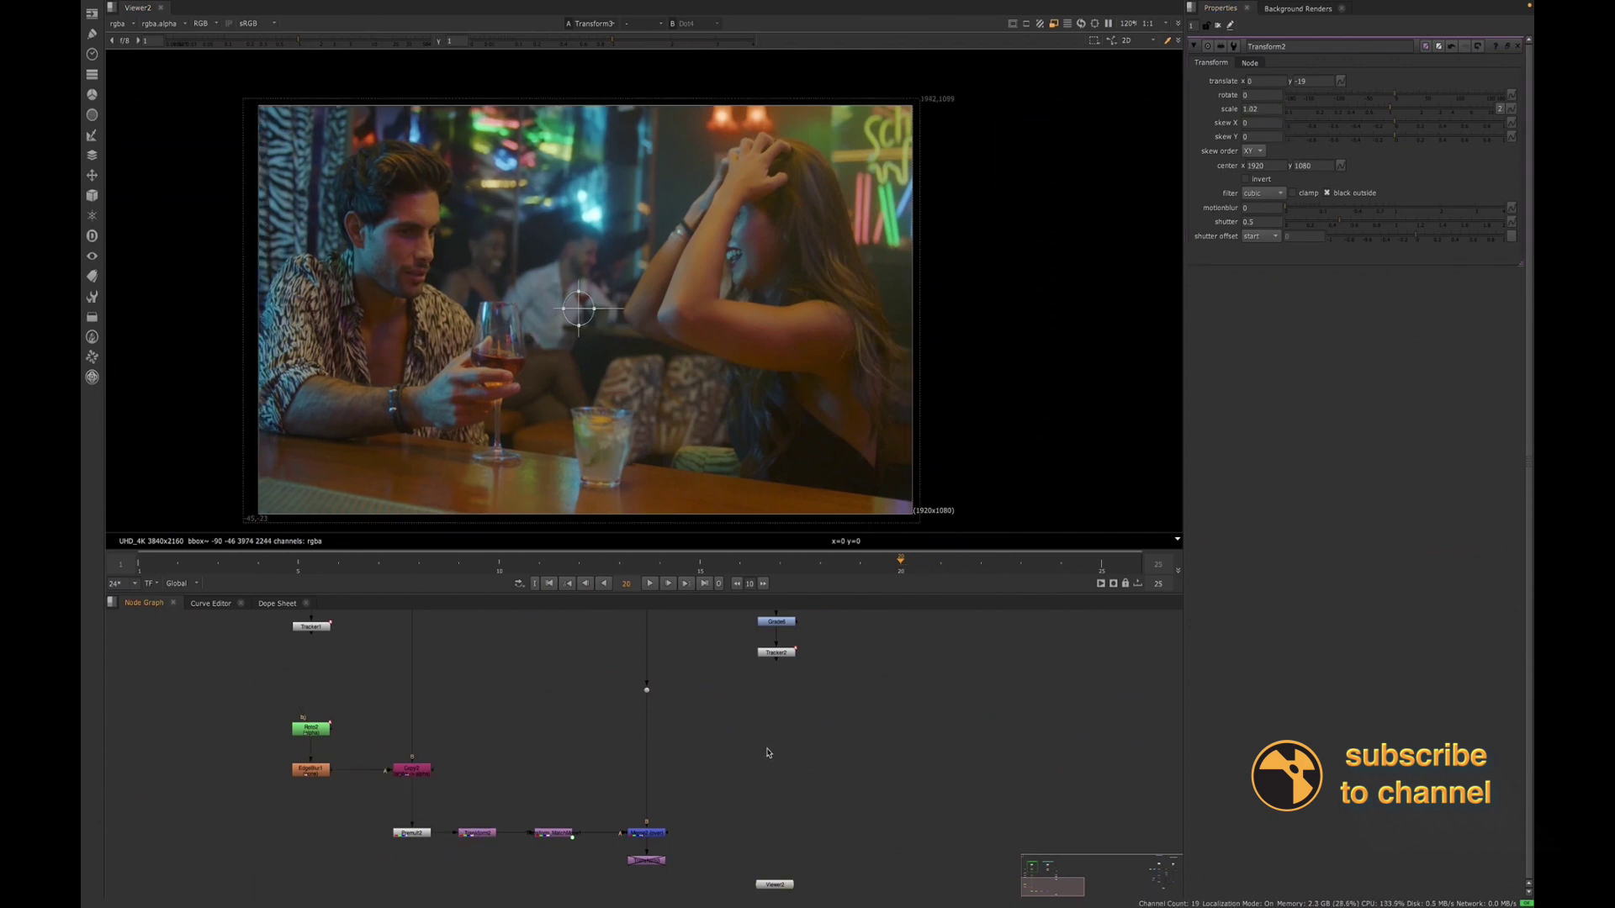
Toggle Merge2 off and on to compare Plate A with the blend around the glass and the woman's arm
{"action": "scroll", "coordinate": [627, 475], "scroll_direction": "up", "scroll_amount": 3}
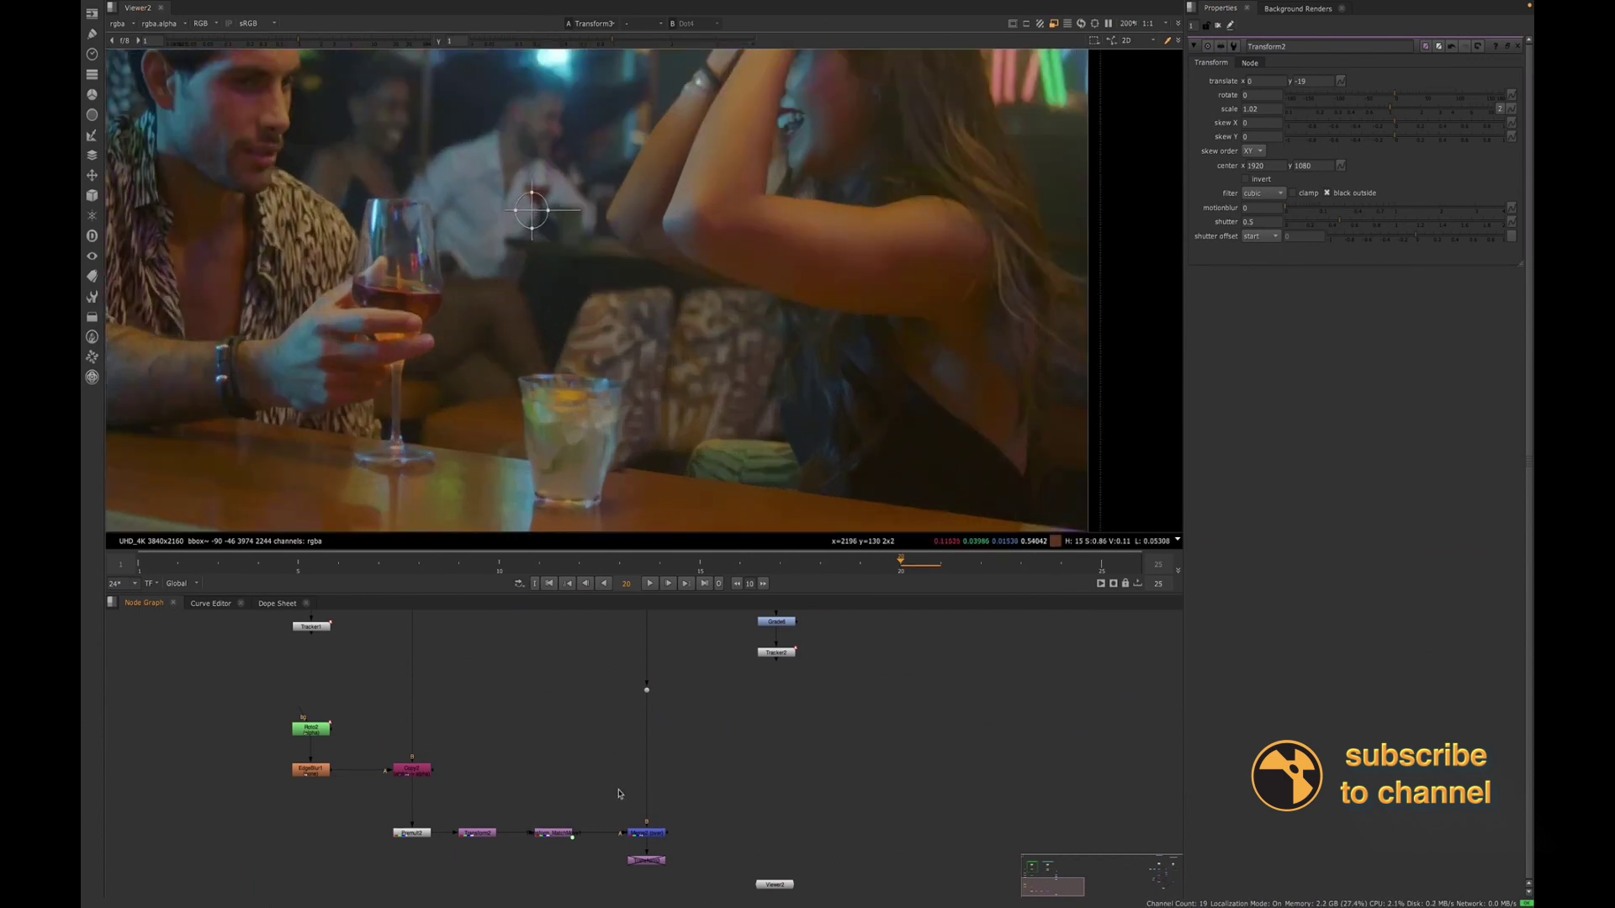
{"action": "left_click", "coordinate": [645, 834]}
{"action": "key", "text": "d"}
{"action": "key", "text": "d"}
{"action": "key", "text": "d"}
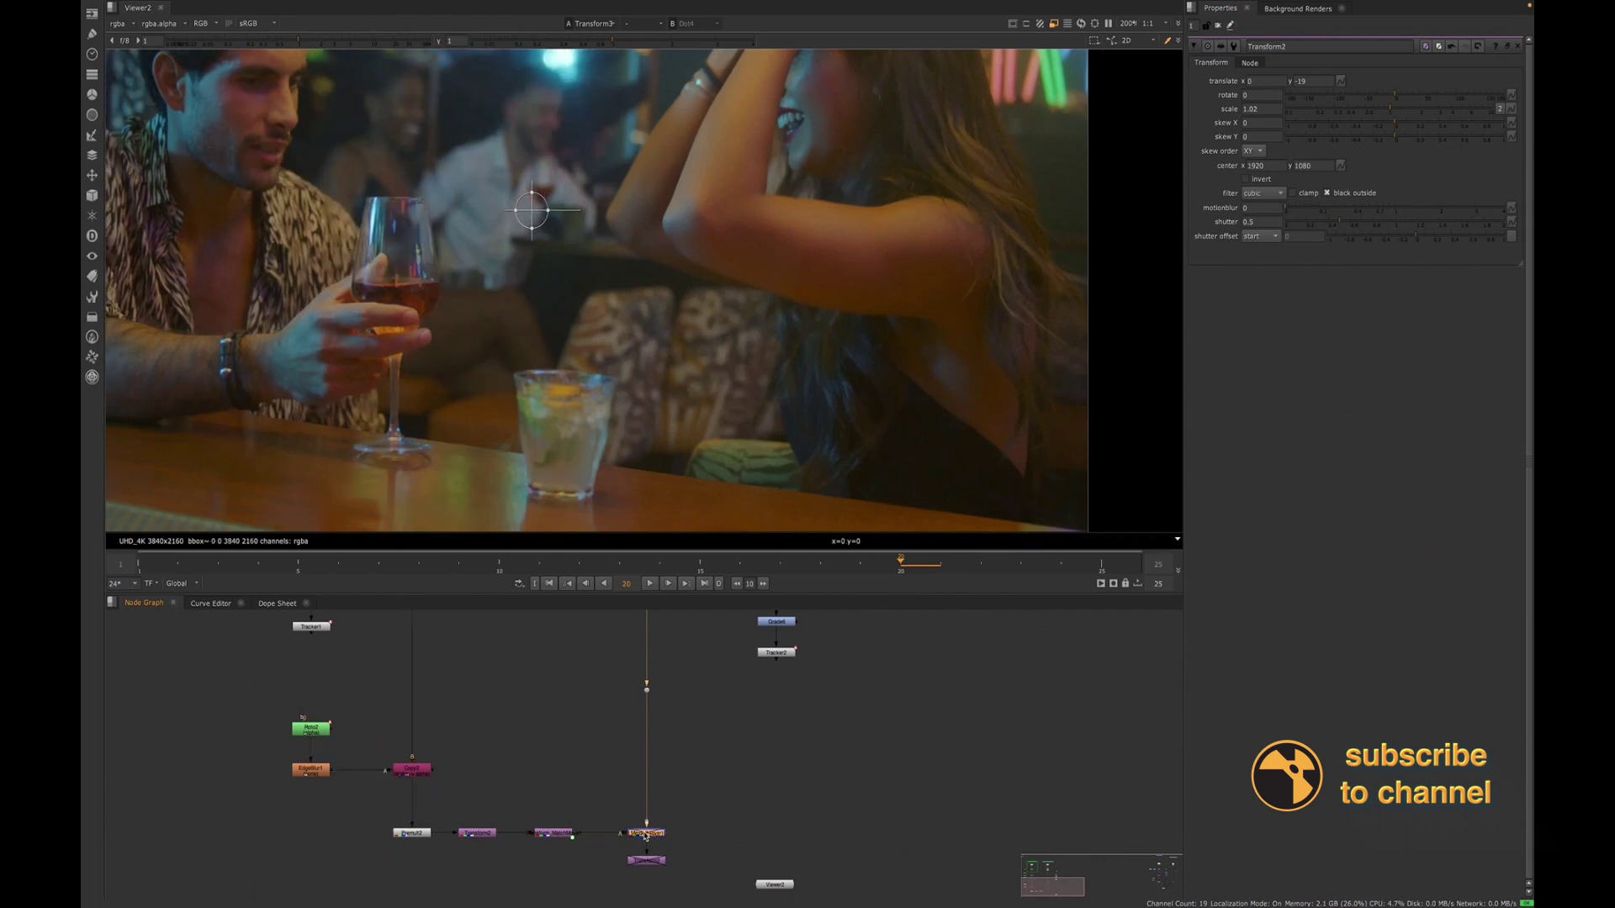
{"action": "key", "text": "d"}
{"action": "key", "text": "d"}
{"action": "scroll", "coordinate": [677, 499], "scroll_direction": "down", "scroll_amount": 2}
{"action": "scroll", "coordinate": [660, 232], "scroll_direction": "up", "scroll_amount": 2}
{"action": "key", "text": "d"}
{"action": "key", "text": "d"}
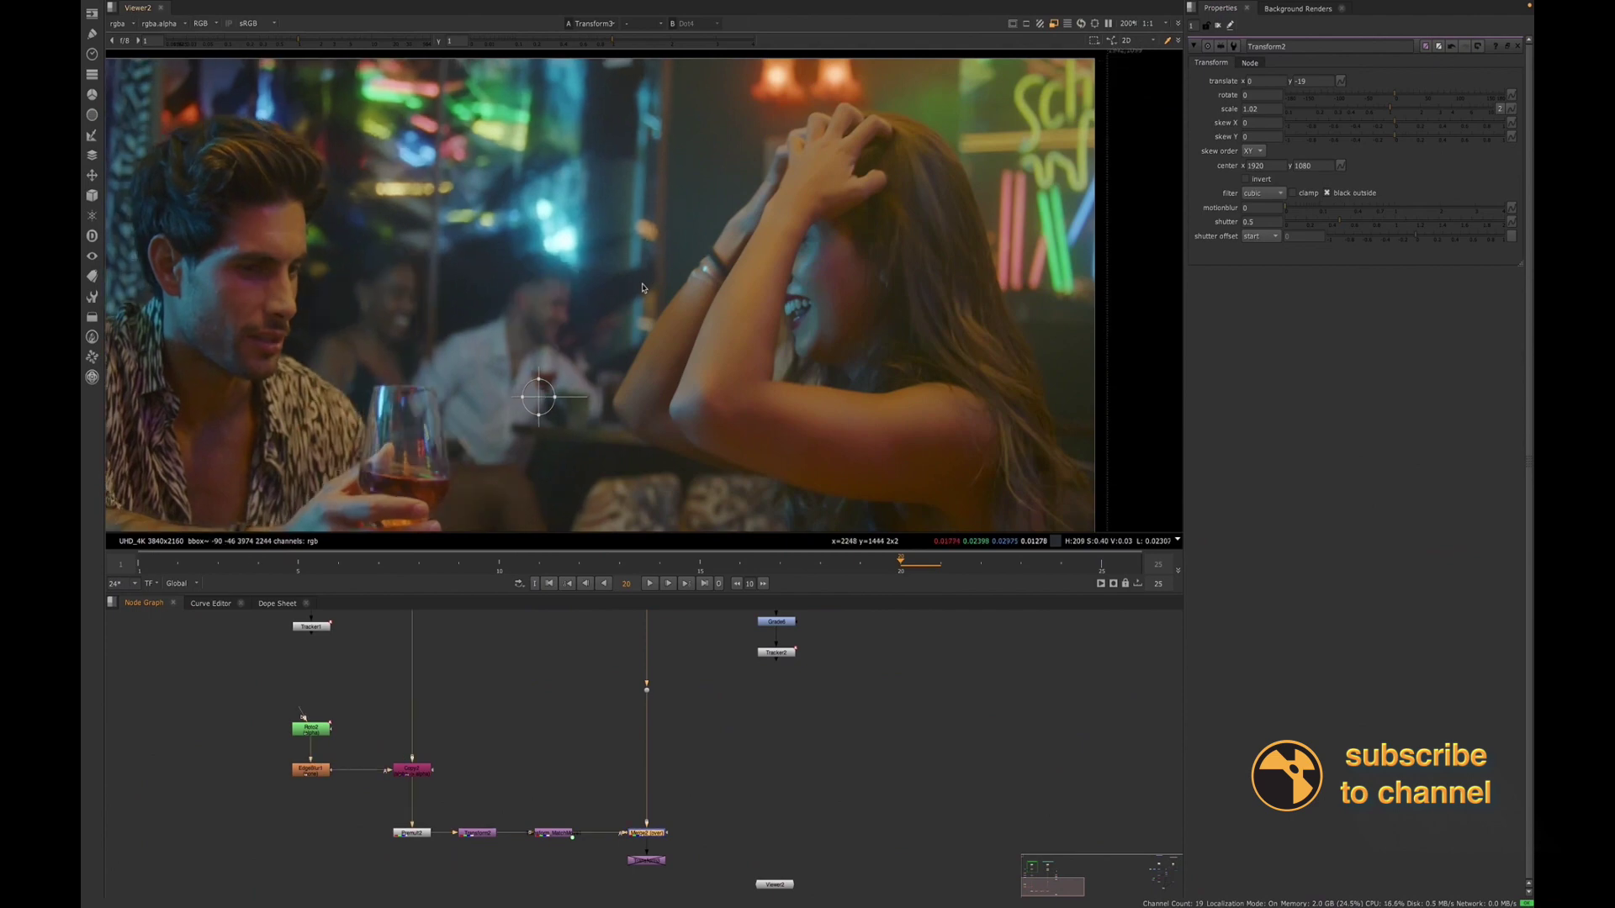
{"action": "scroll", "coordinate": [627, 328], "scroll_direction": "down", "scroll_amount": 2}
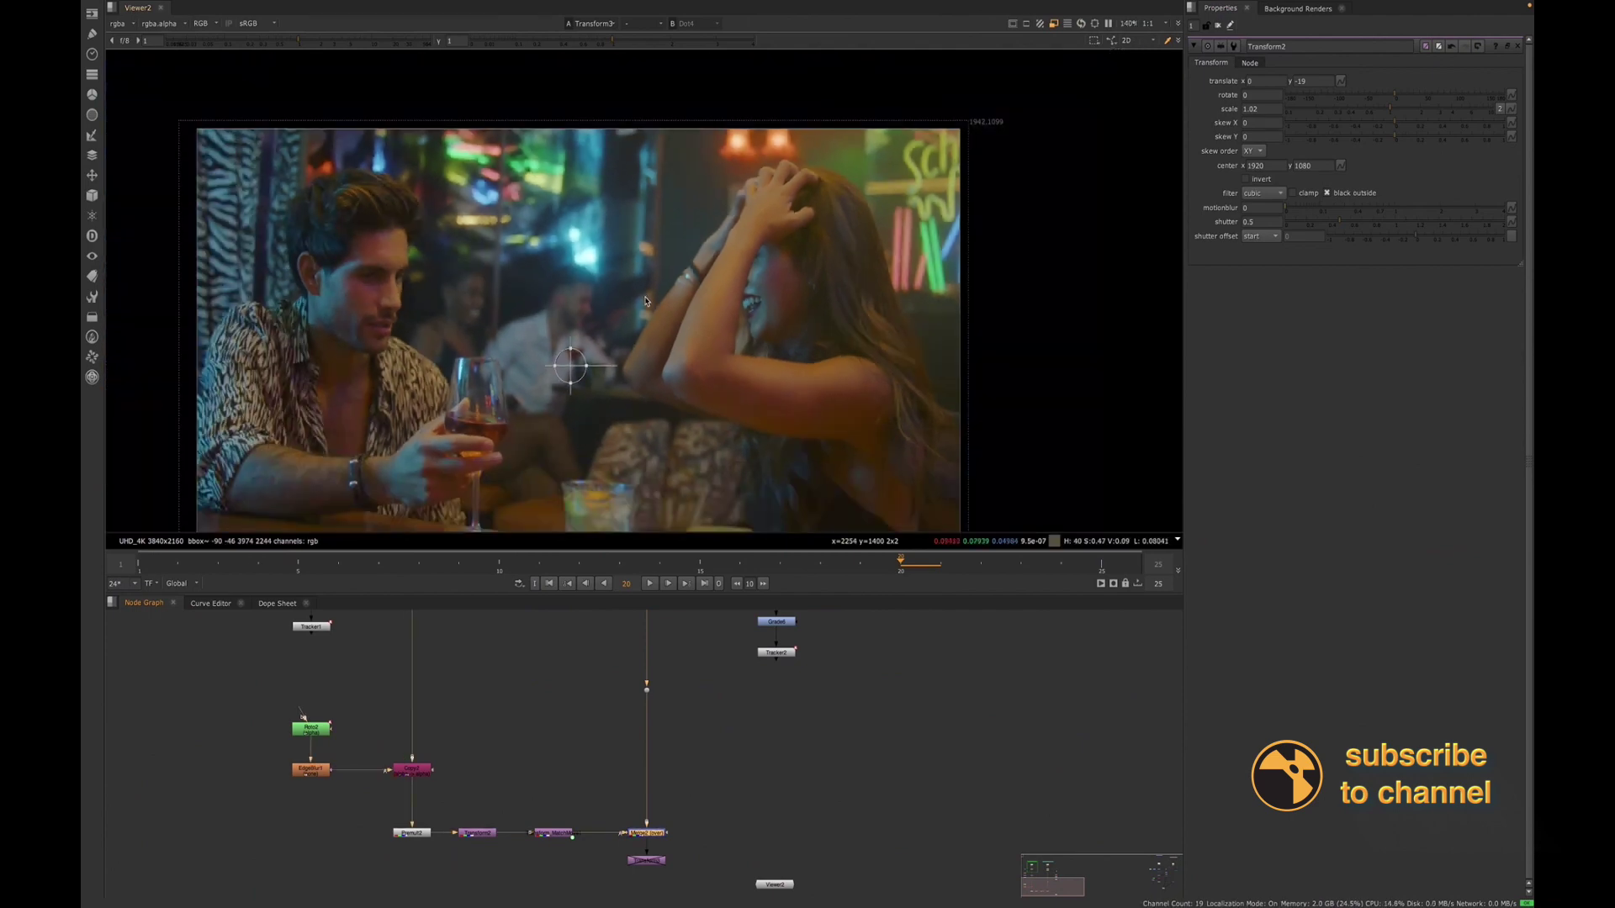
{"action": "middle_click_drag", "start_coordinate": [622, 340], "coordinate": [621, 326]}
Add an unconnected Transform node above Transform2 and set Transform2's Y translate to -2 to align the table edge
{"action": "left_click", "coordinate": [497, 836]}
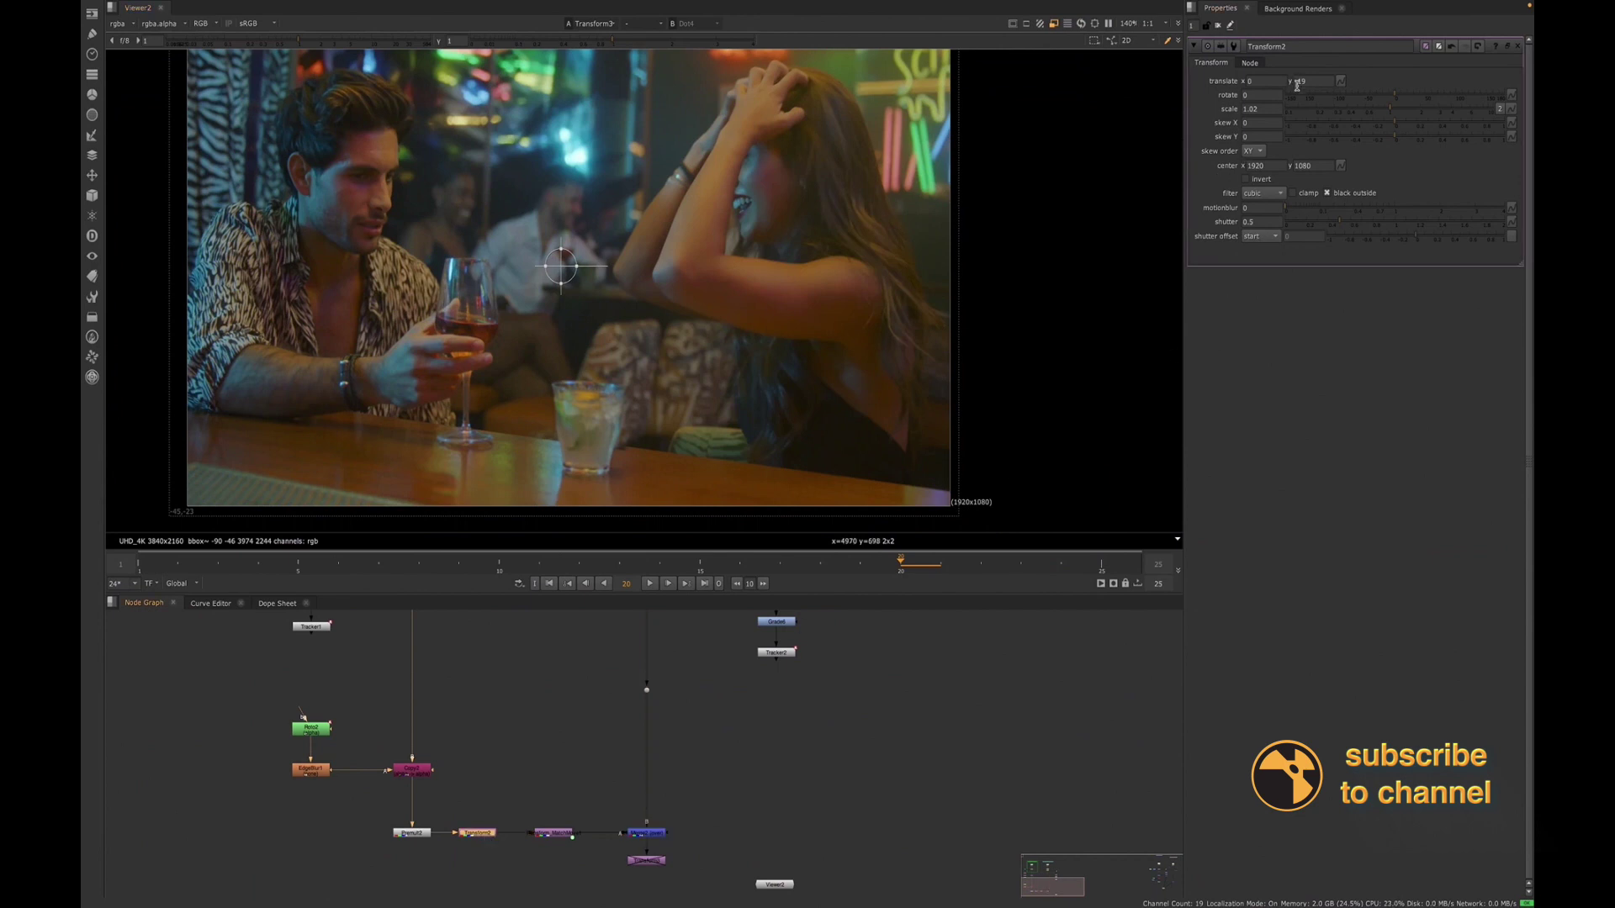
{"action": "key", "text": "t"}
{"action": "left_click", "coordinate": [475, 833]}
{"action": "left_click", "coordinate": [1301, 81]}
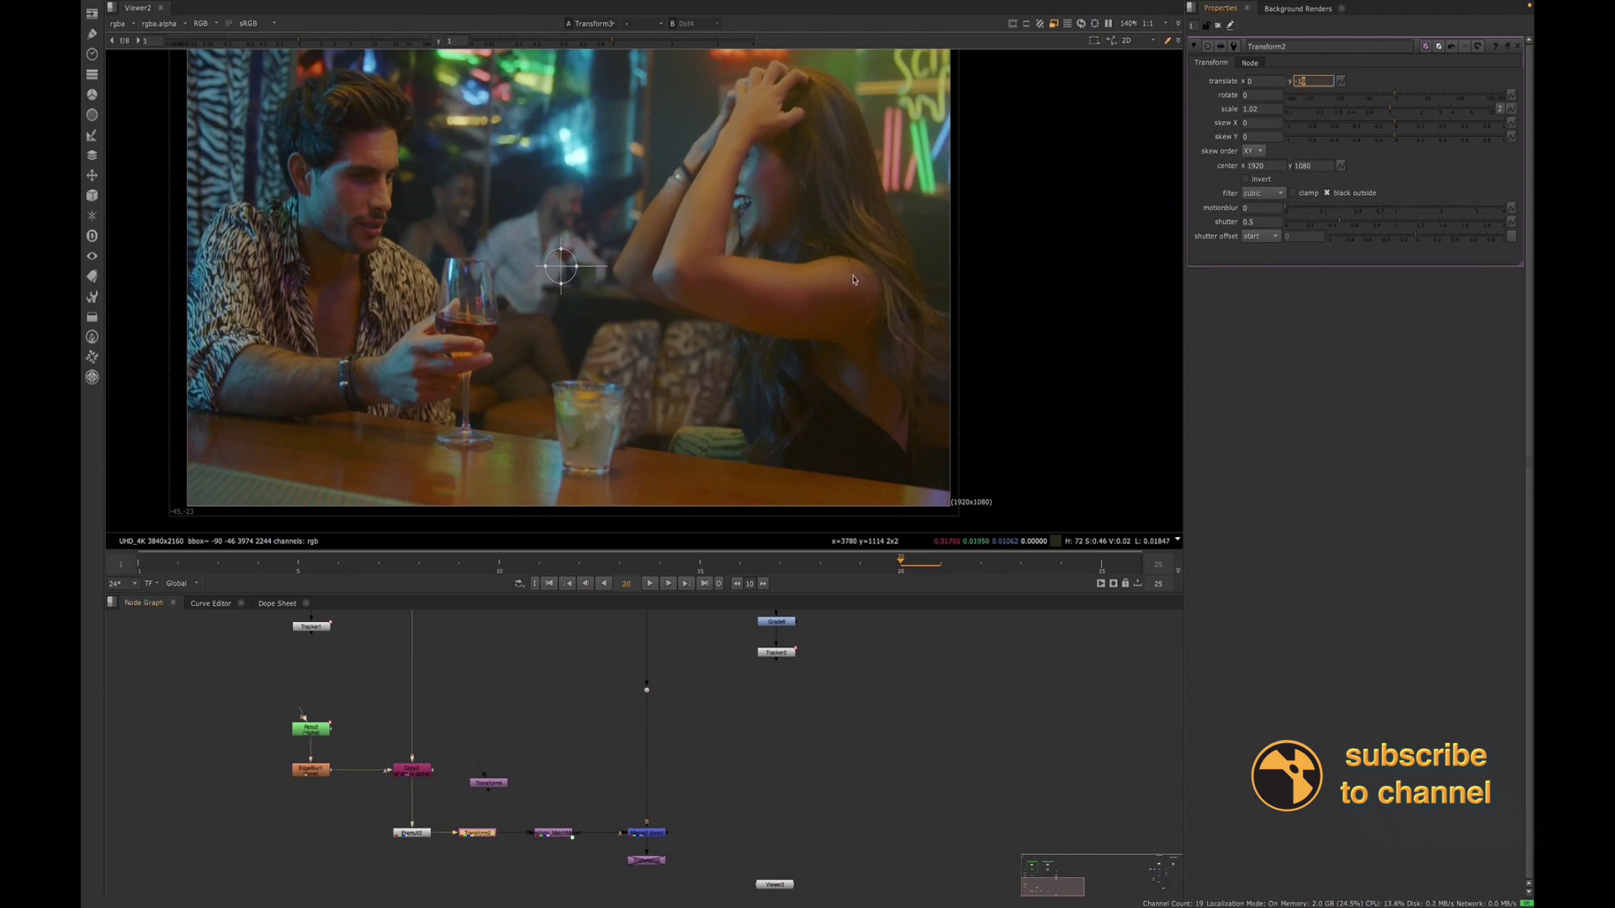
{"action": "scroll", "coordinate": [627, 443], "scroll_direction": "up", "scroll_amount": 3}
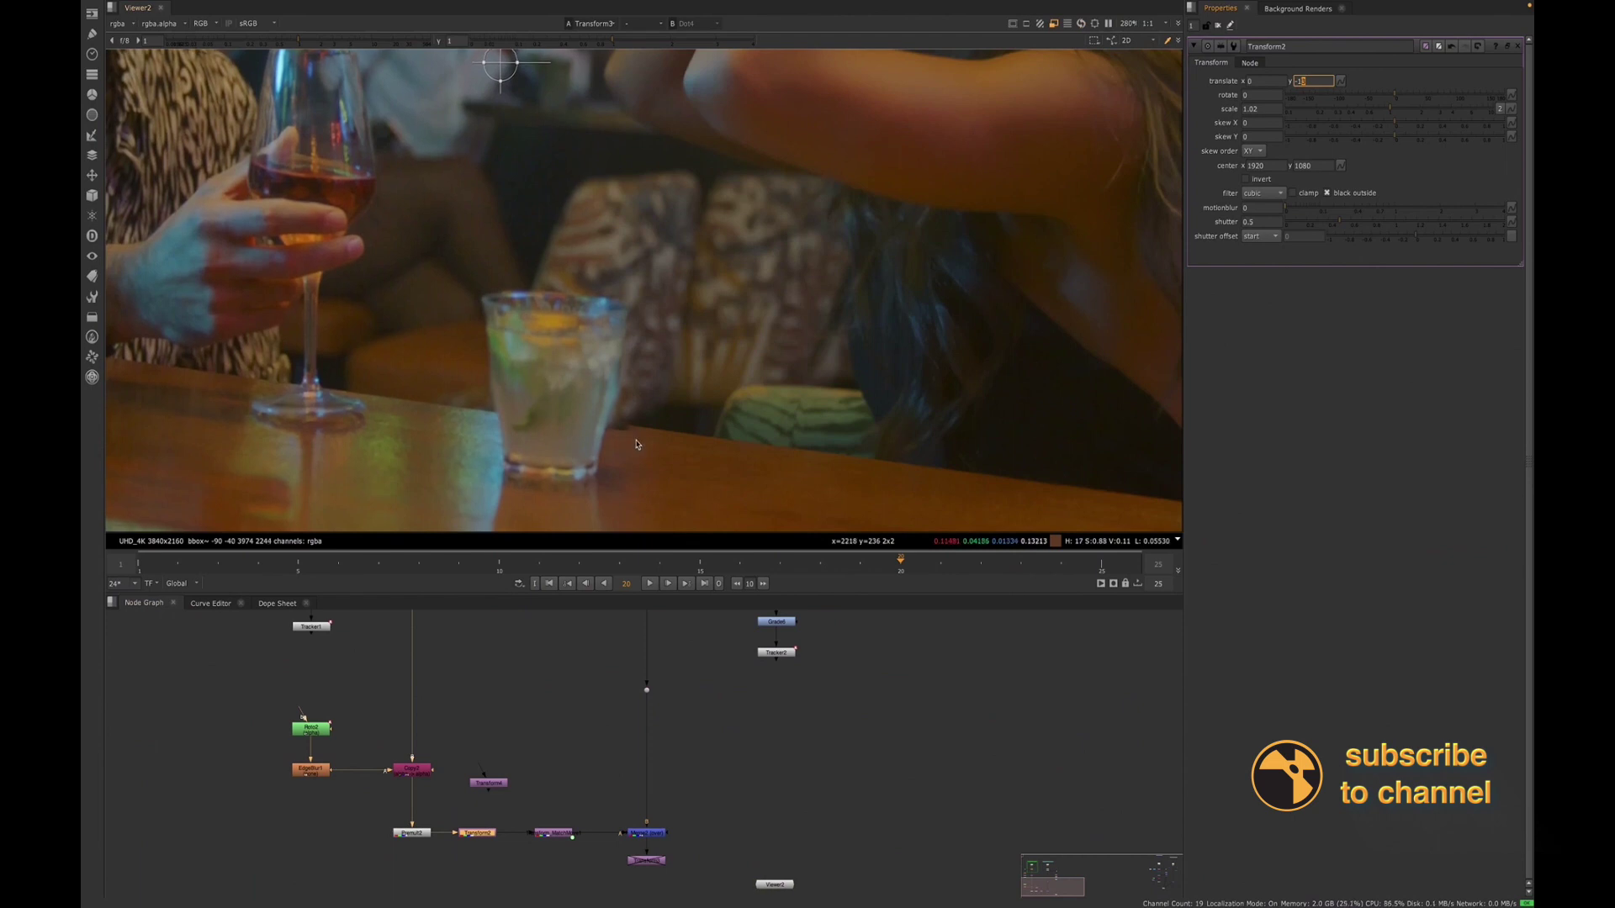
{"action": "key", "text": "Up"}
{"action": "key", "text": "Up"}
{"action": "key", "text": "Up"}
{"action": "key", "text": "Up"}
{"action": "key", "text": "Up"}
{"action": "key", "text": "Up"}
{"action": "key", "text": "Up"}
{"action": "key", "text": "Up"}
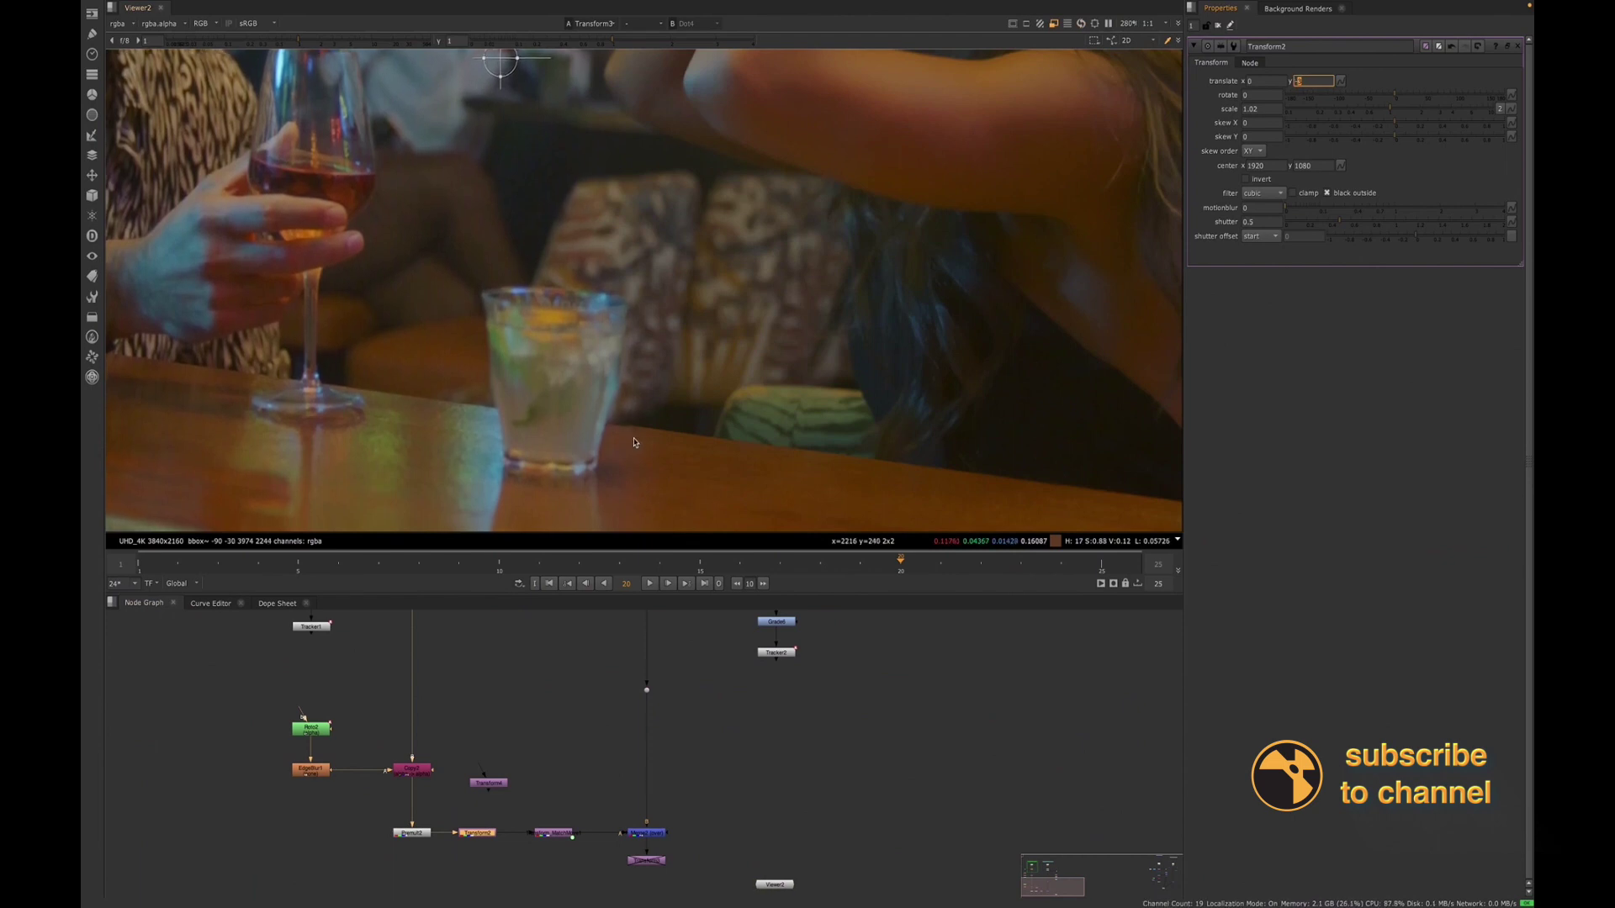
{"action": "scroll", "coordinate": [654, 433], "scroll_direction": "down", "scroll_amount": 1}
{"action": "scroll", "coordinate": [693, 289], "scroll_direction": "down", "scroll_amount": 6}
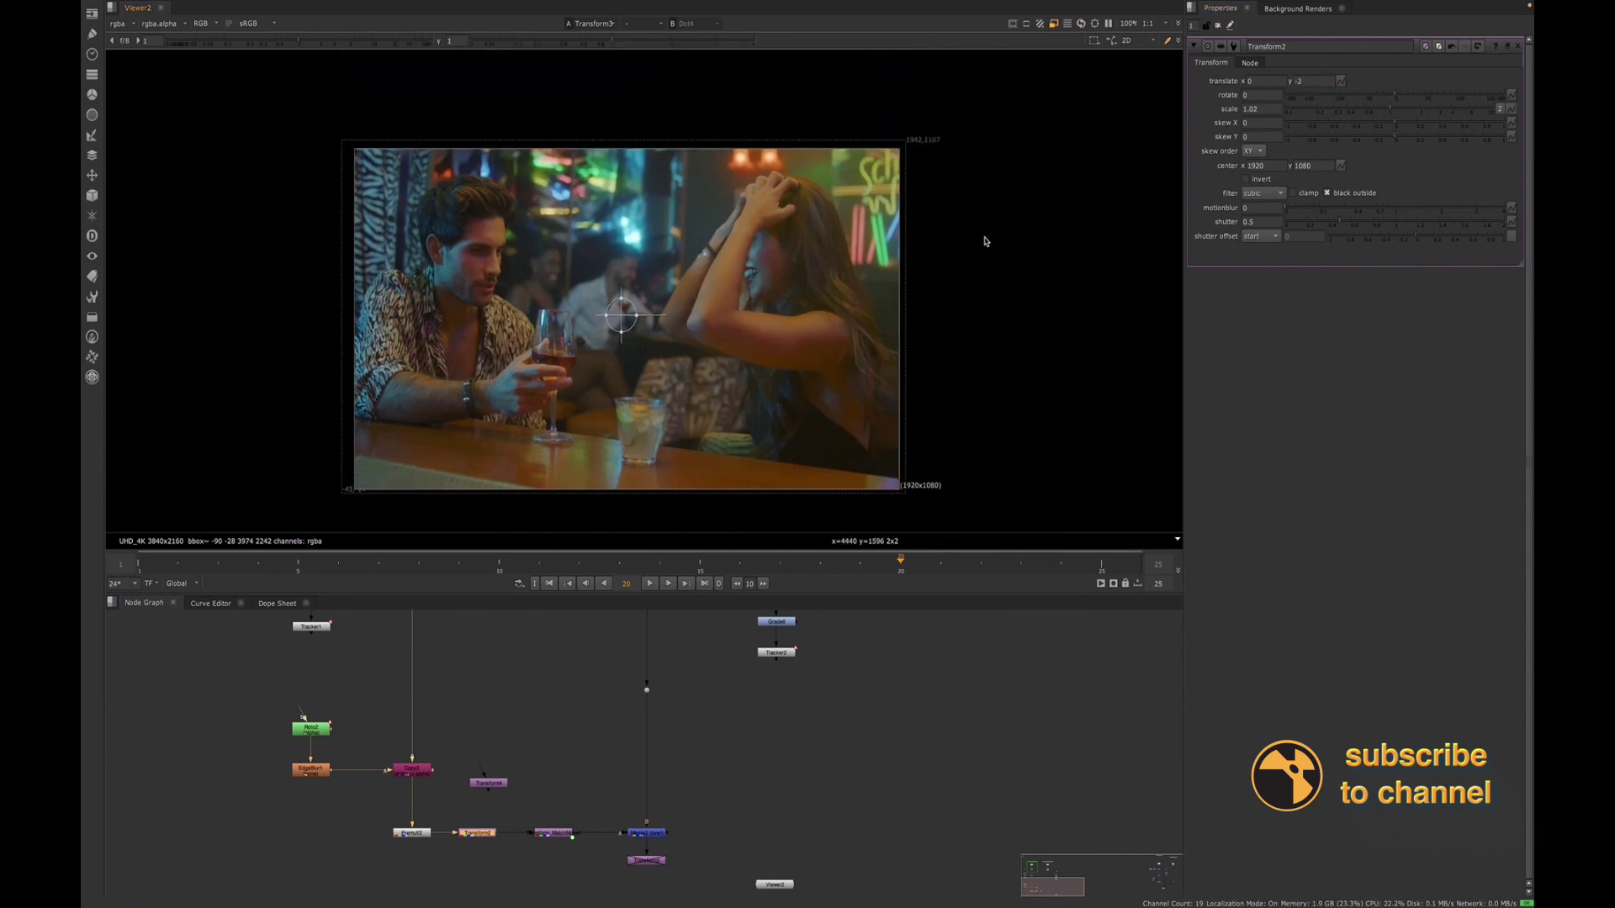
Set Transform2's X translate to 22, check the full frame and close its properties
{"action": "left_click", "coordinate": [1254, 79]}
{"action": "scroll", "coordinate": [551, 335], "scroll_direction": "up", "scroll_amount": 4}
{"action": "key", "text": "Up"}
{"action": "key", "text": "Up"}
{"action": "key", "text": "Up"}
{"action": "key", "text": "Up"}
{"action": "key", "text": "Up"}
{"action": "key", "text": "Up"}
{"action": "key", "text": "Up"}
{"action": "key", "text": "Up"}
{"action": "key", "text": "Up"}
{"action": "key", "text": "Up"}
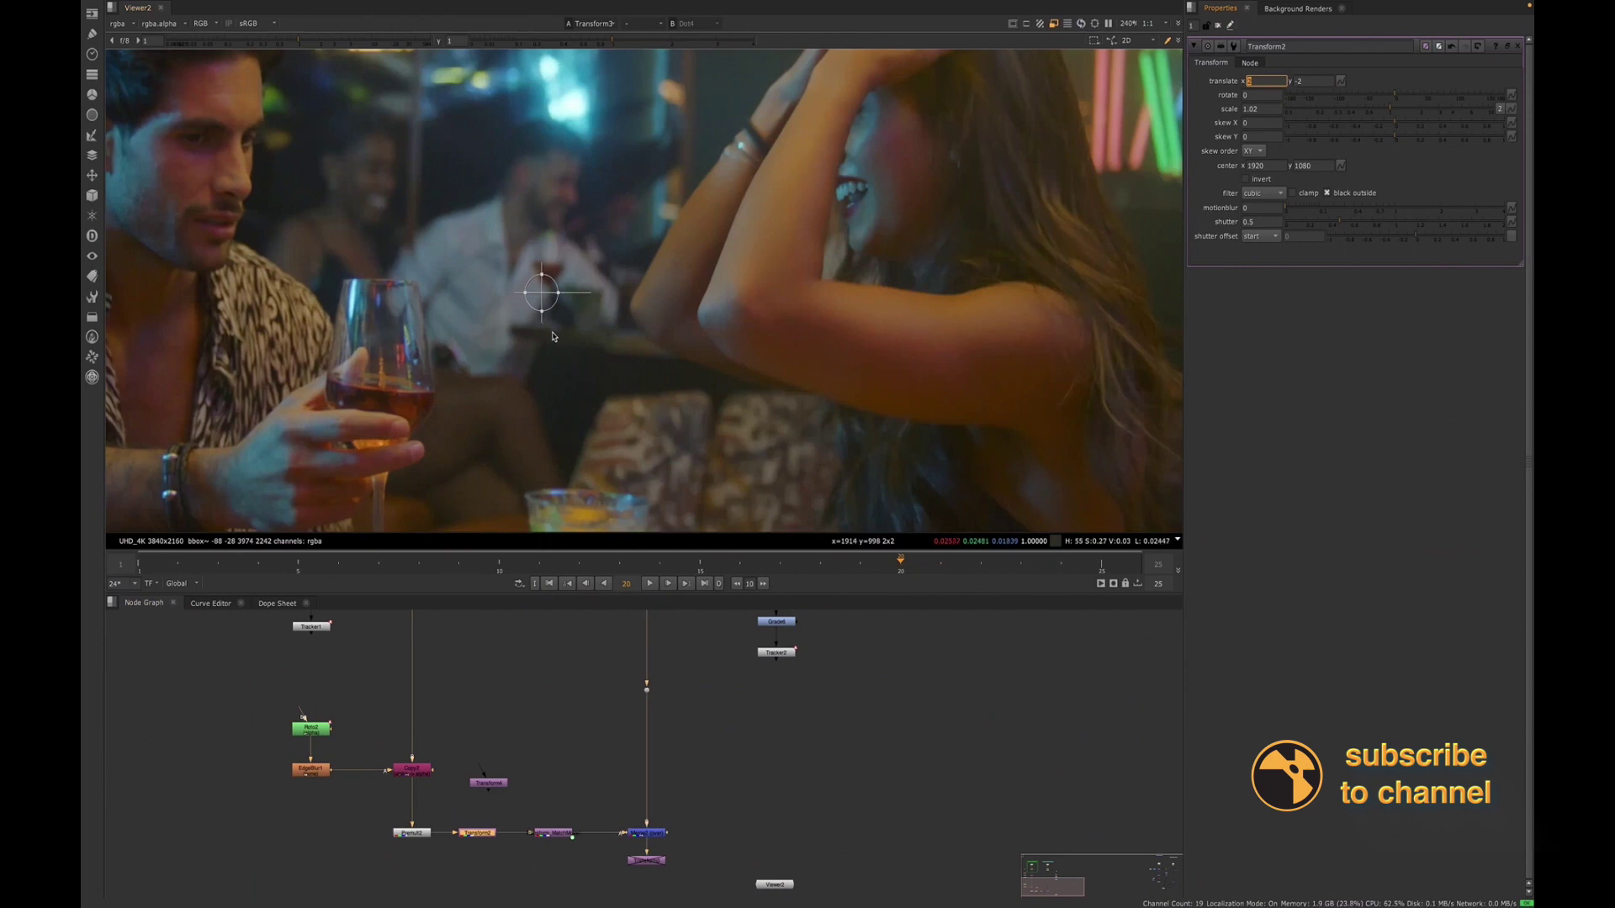
{"action": "key", "text": "Up"}
{"action": "key", "text": "Up"}
{"action": "key", "text": "Up"}
{"action": "key", "text": "Up"}
{"action": "key", "text": "Up"}
{"action": "key", "text": "Up"}
{"action": "key", "text": "Up"}
{"action": "key", "text": "Up"}
{"action": "key", "text": "Up"}
{"action": "key", "text": "Up"}
{"action": "key", "text": "Up"}
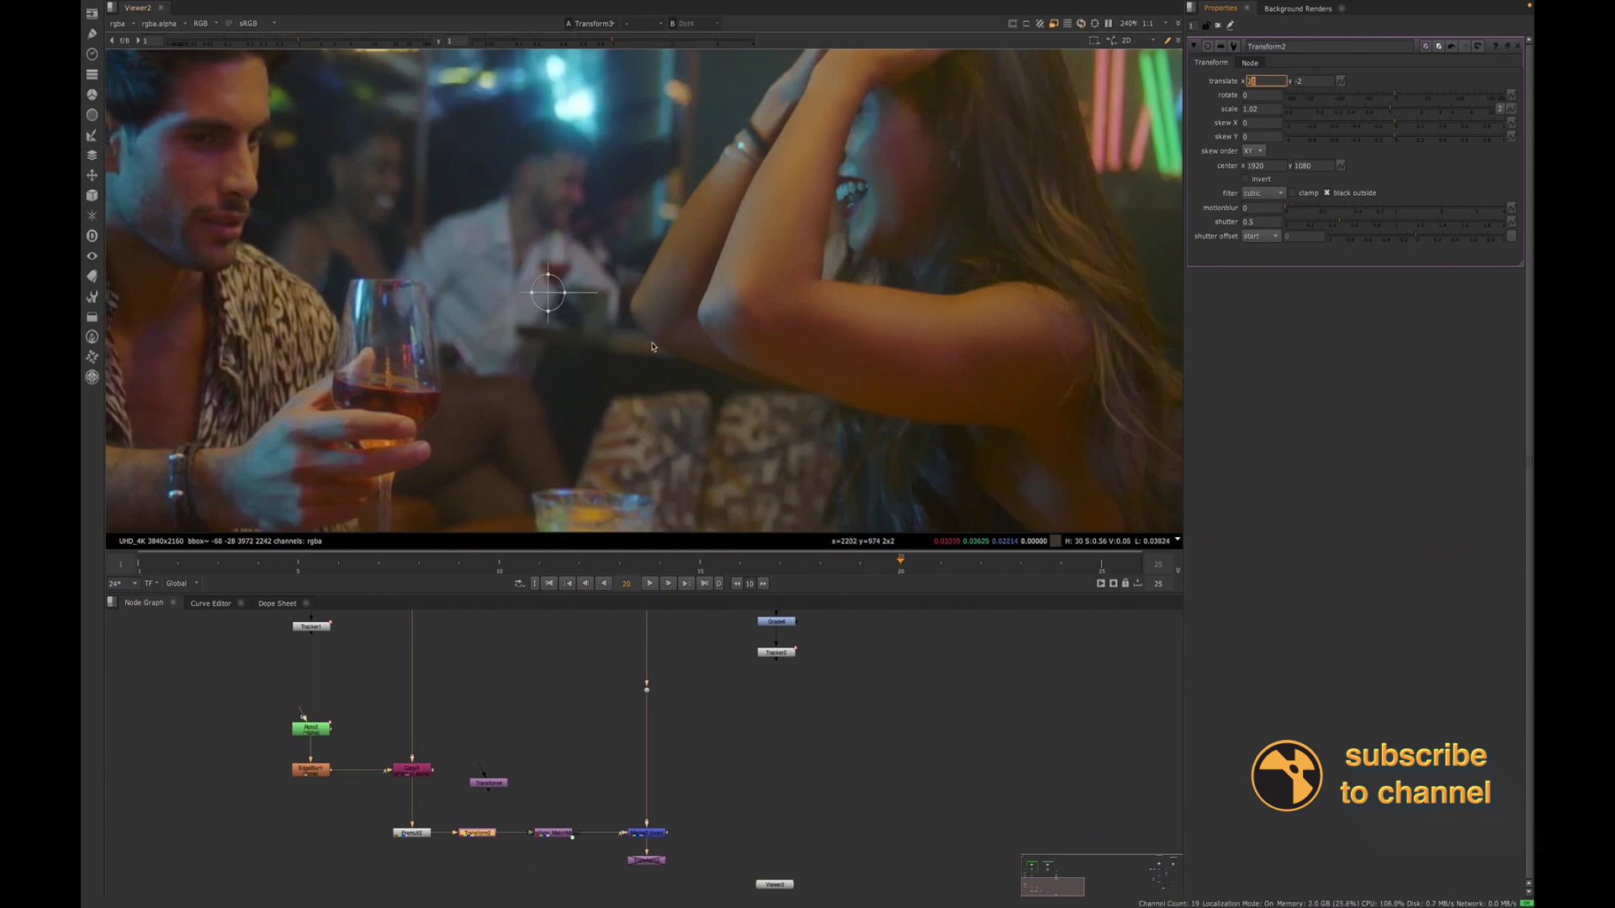
{"action": "scroll", "coordinate": [671, 363], "scroll_direction": "down", "scroll_amount": 3}
{"action": "middle_click_drag", "start_coordinate": [678, 438], "coordinate": [663, 375]}
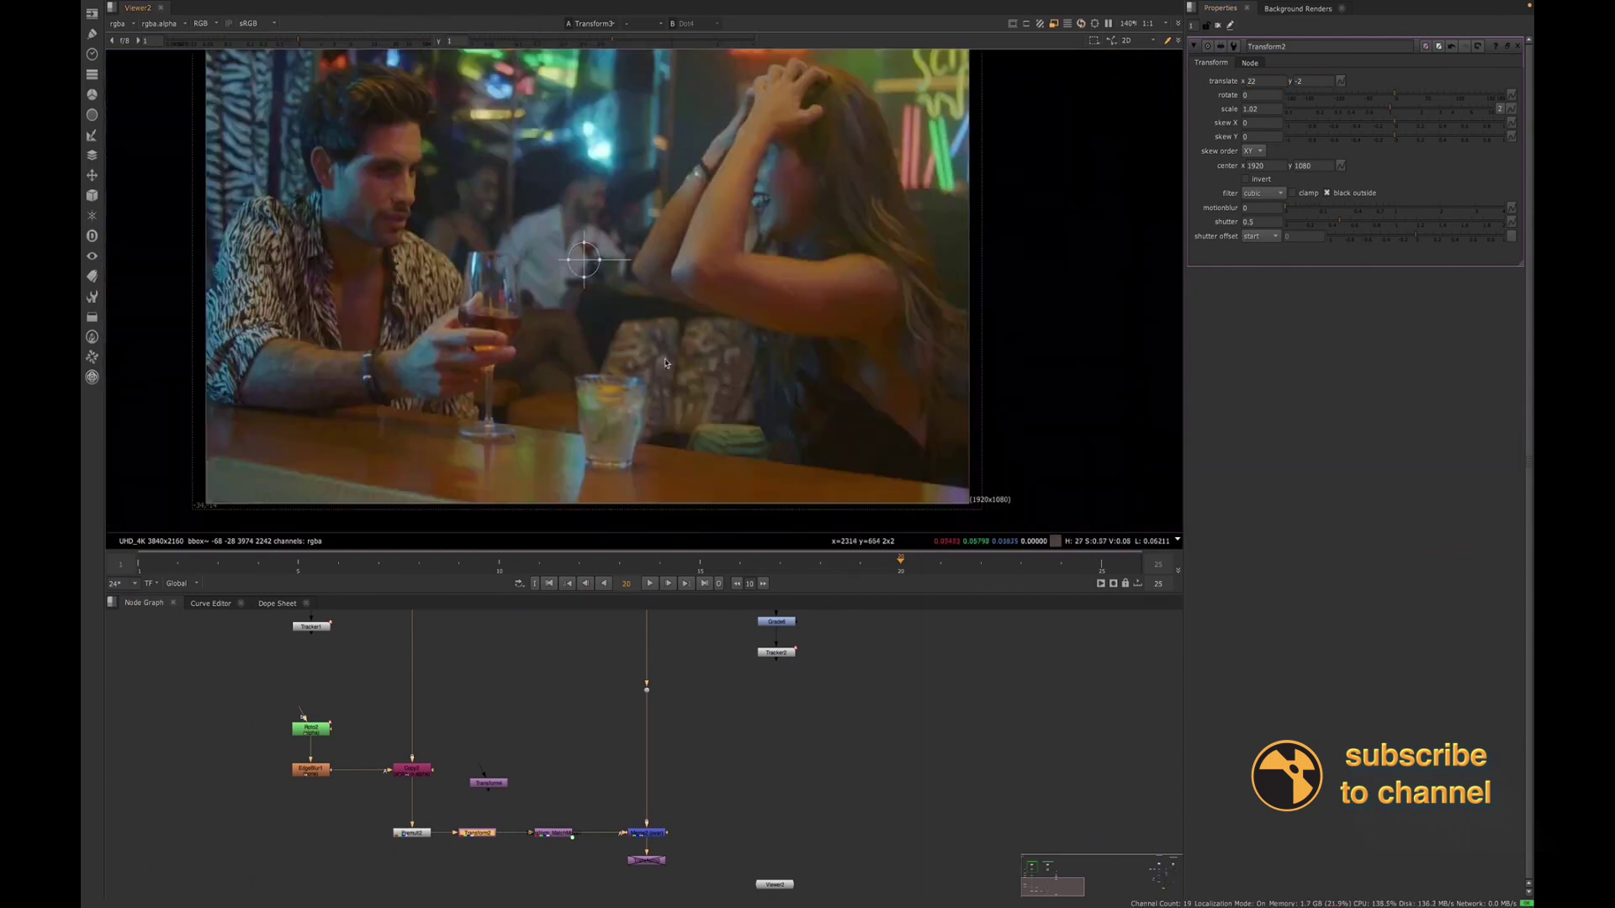
{"action": "scroll", "coordinate": [661, 373], "scroll_direction": "down", "scroll_amount": 3}
{"action": "scroll", "coordinate": [691, 338], "scroll_direction": "up", "scroll_amount": 2}
{"action": "scroll", "coordinate": [707, 351], "scroll_direction": "up", "scroll_amount": 2}
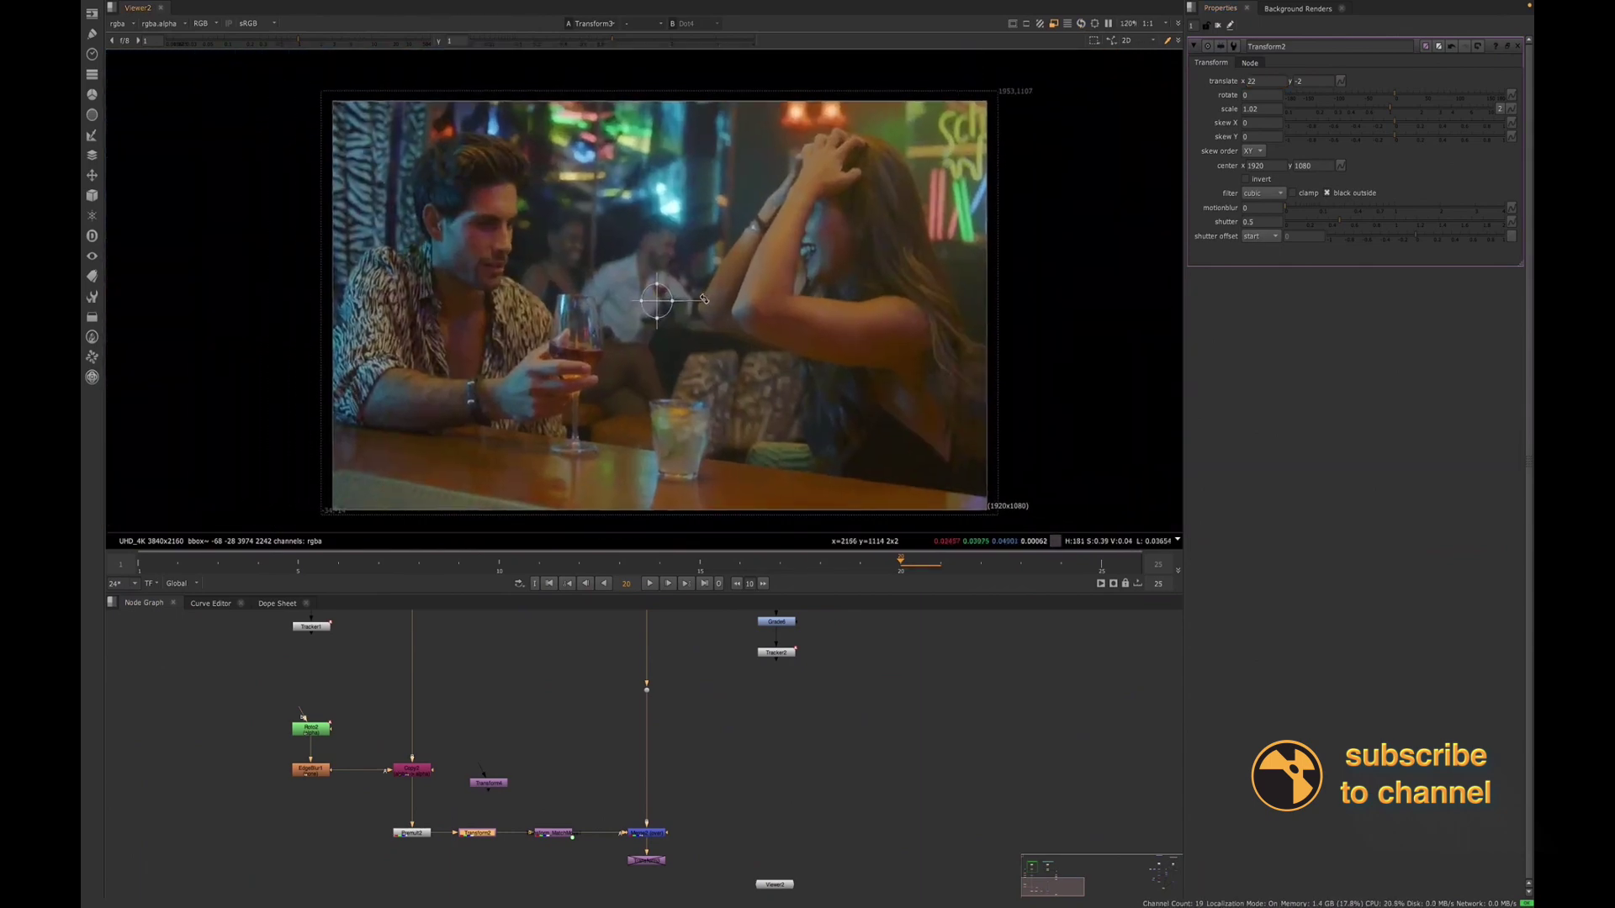
{"action": "left_click", "coordinate": [1220, 27]}
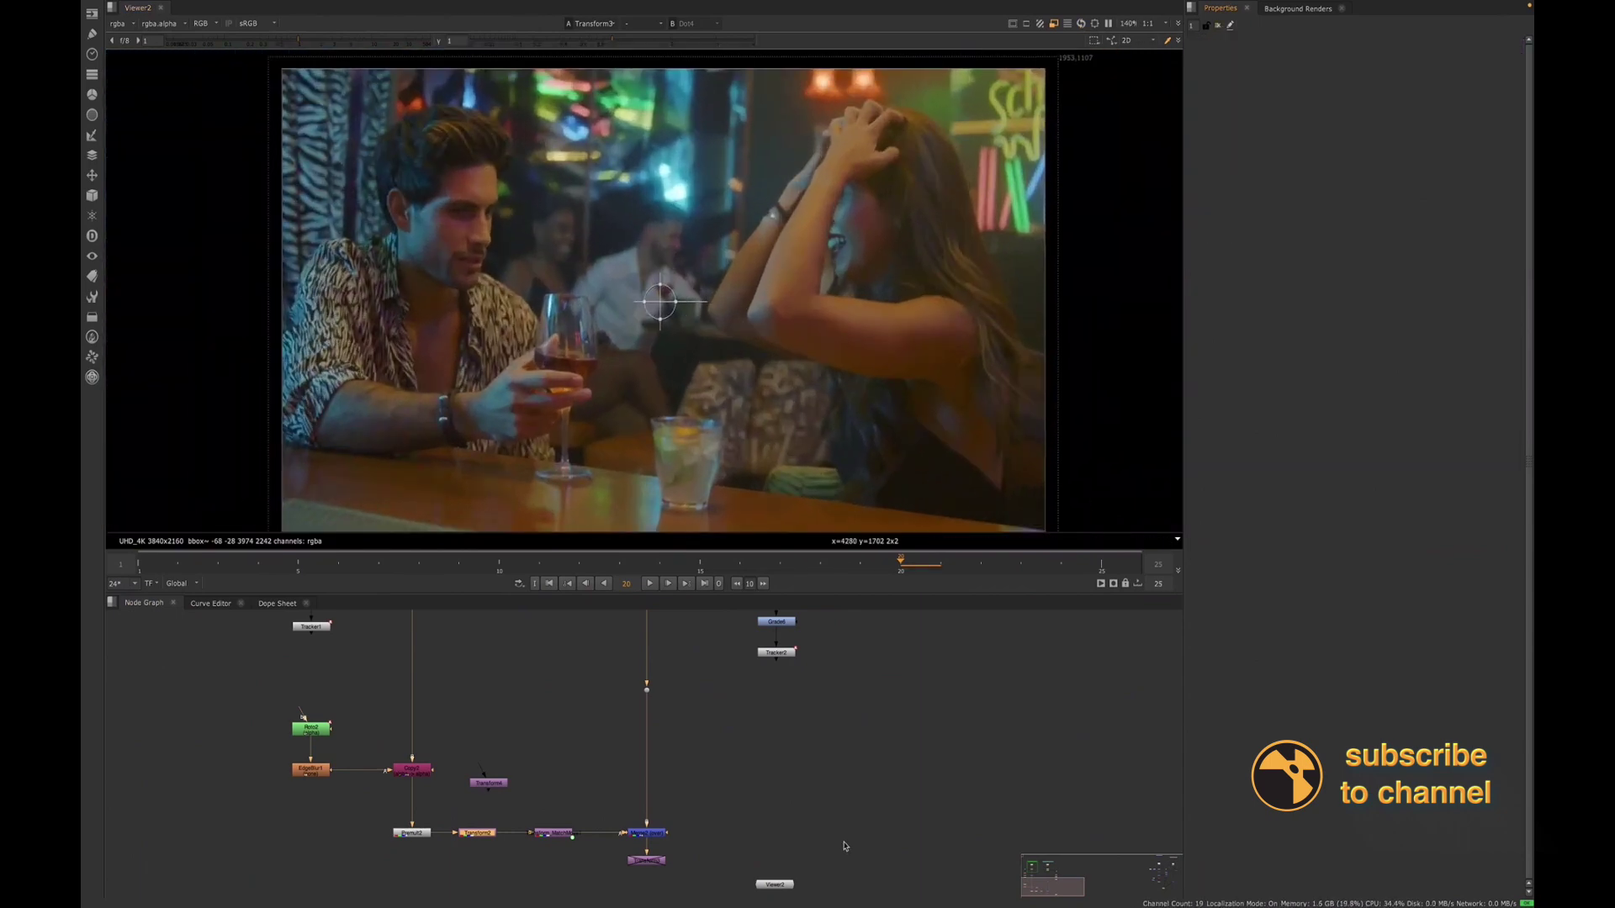
Play the blended result in an enlarged viewer and review the Plate B branch in the node graph
{"action": "left_click", "coordinate": [649, 583]}
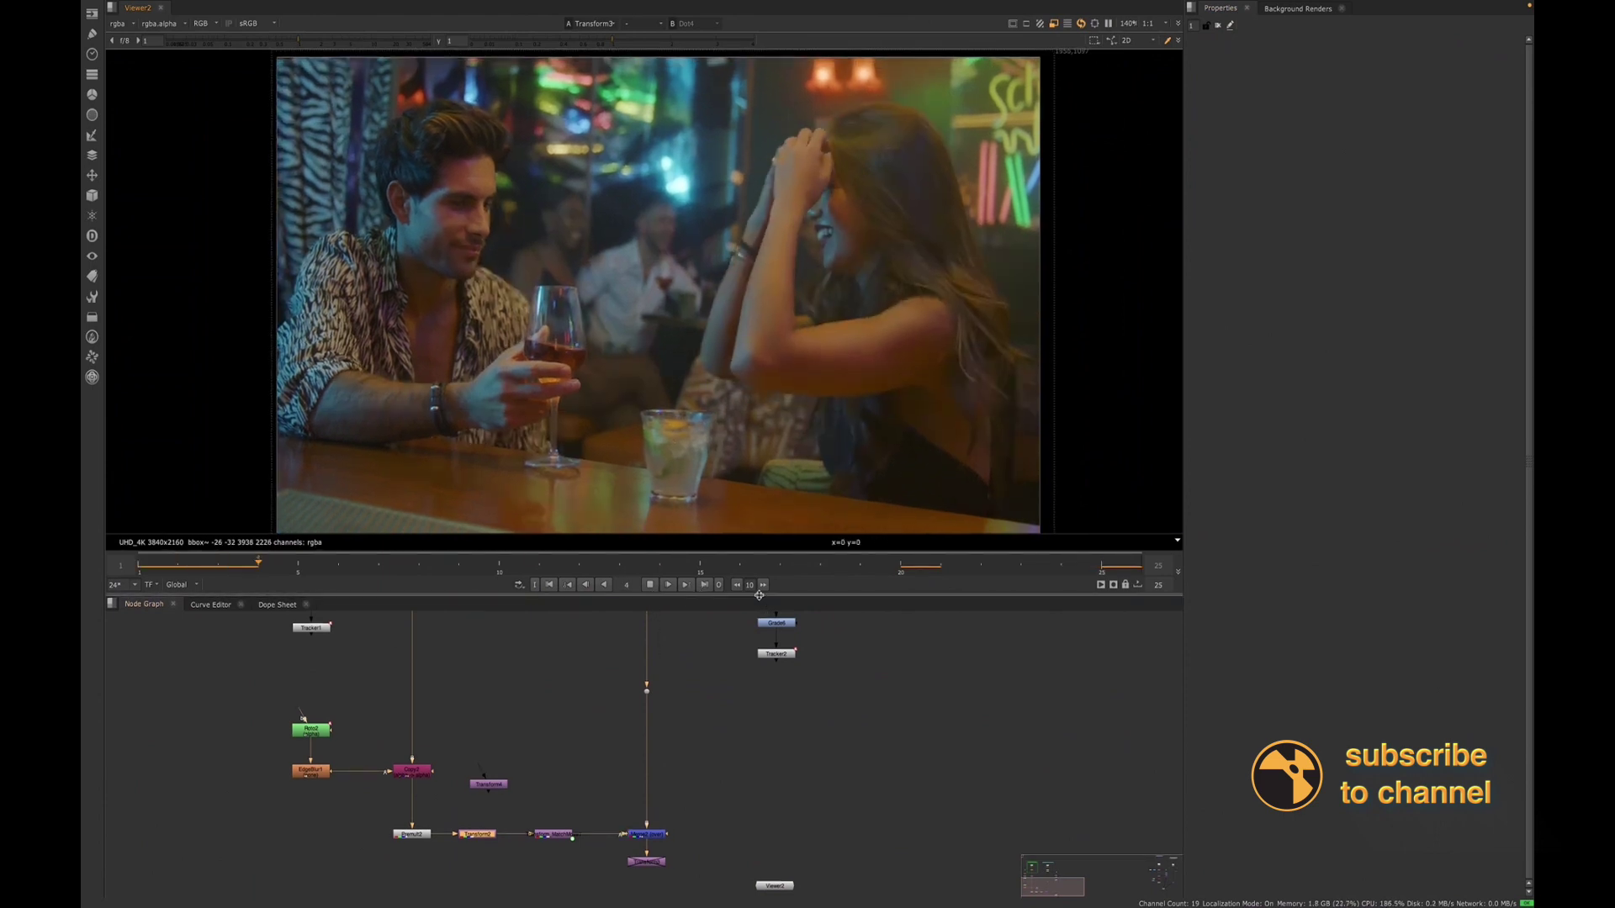
{"action": "left_click_drag", "start_coordinate": [753, 596], "coordinate": [752, 656]}
{"action": "scroll", "coordinate": [677, 428], "scroll_direction": "down", "scroll_amount": 2}
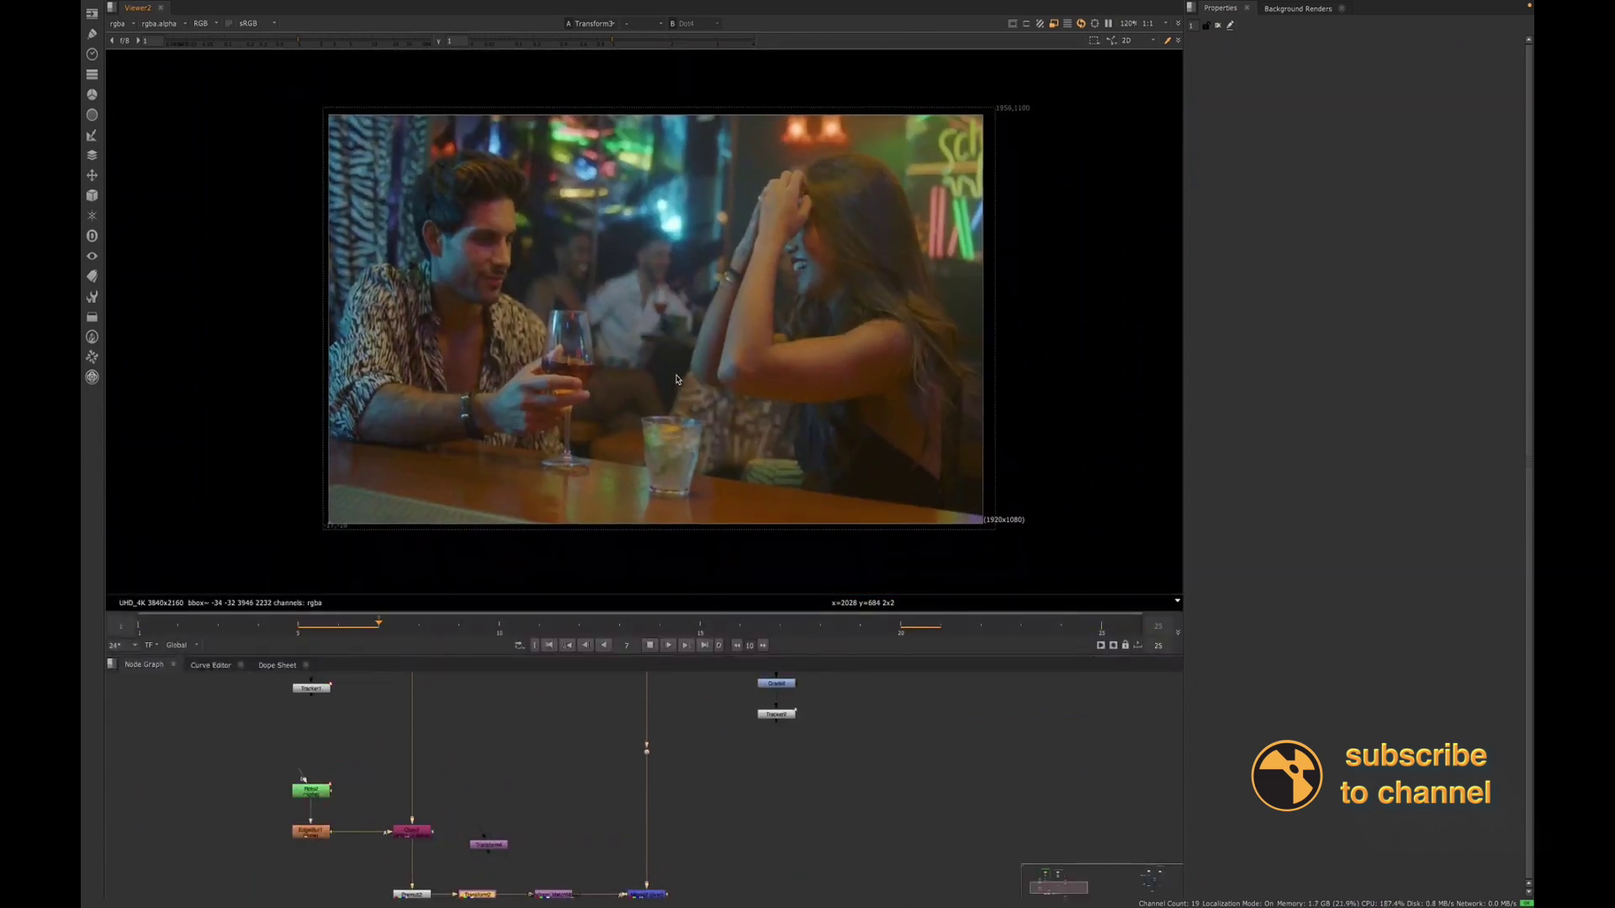
{"action": "scroll", "coordinate": [677, 382], "scroll_direction": "up", "scroll_amount": 1}
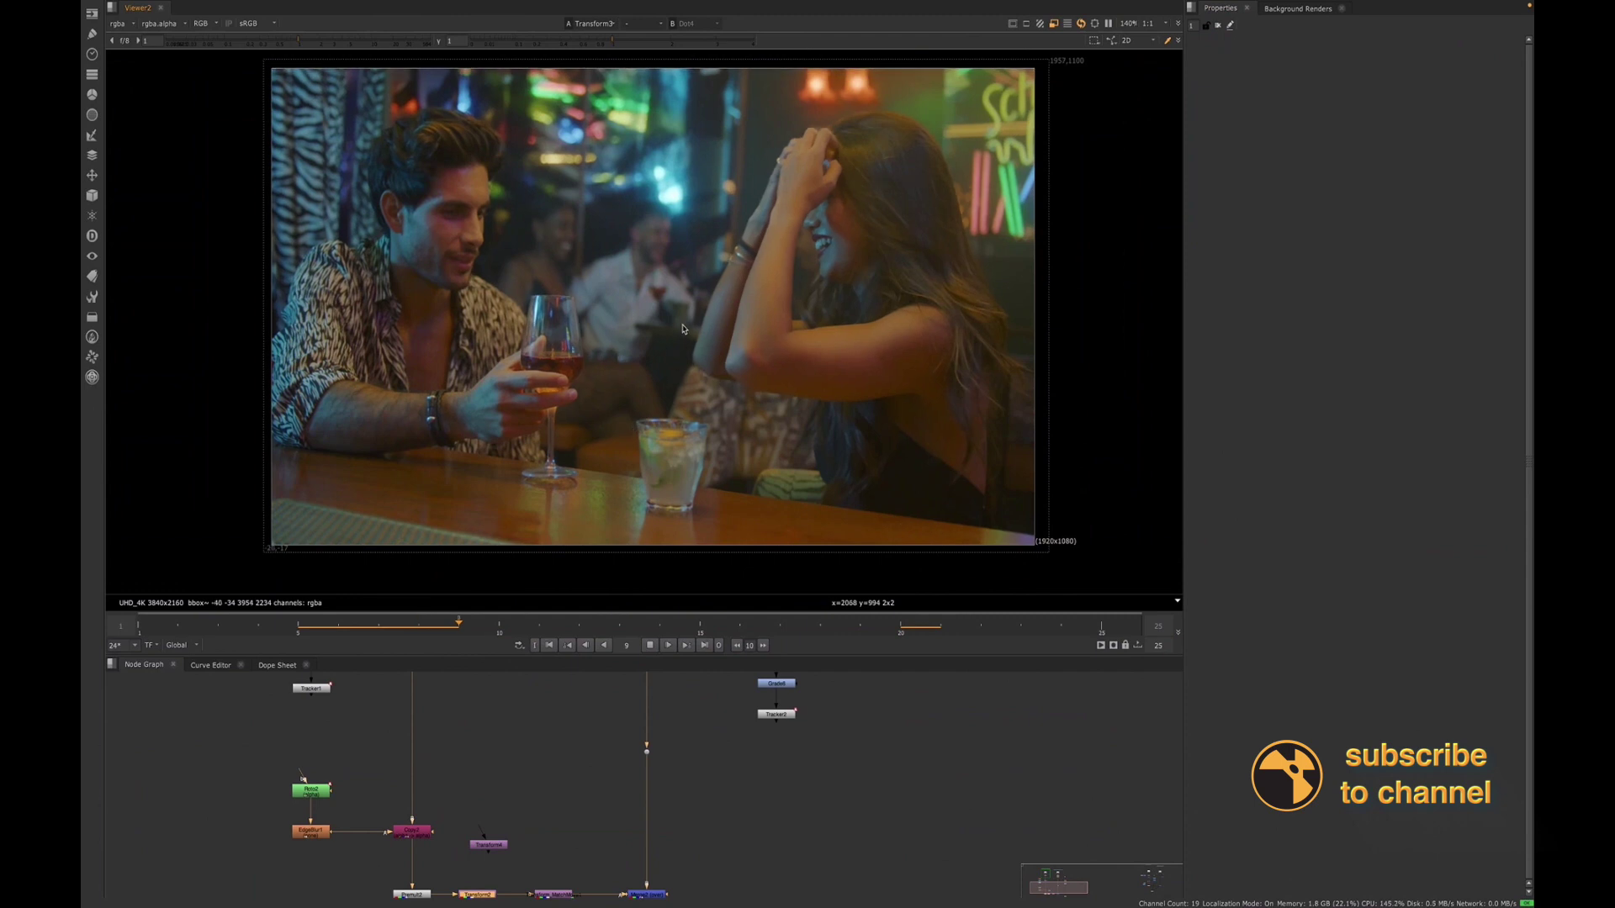
{"action": "left_click", "coordinate": [313, 792]}
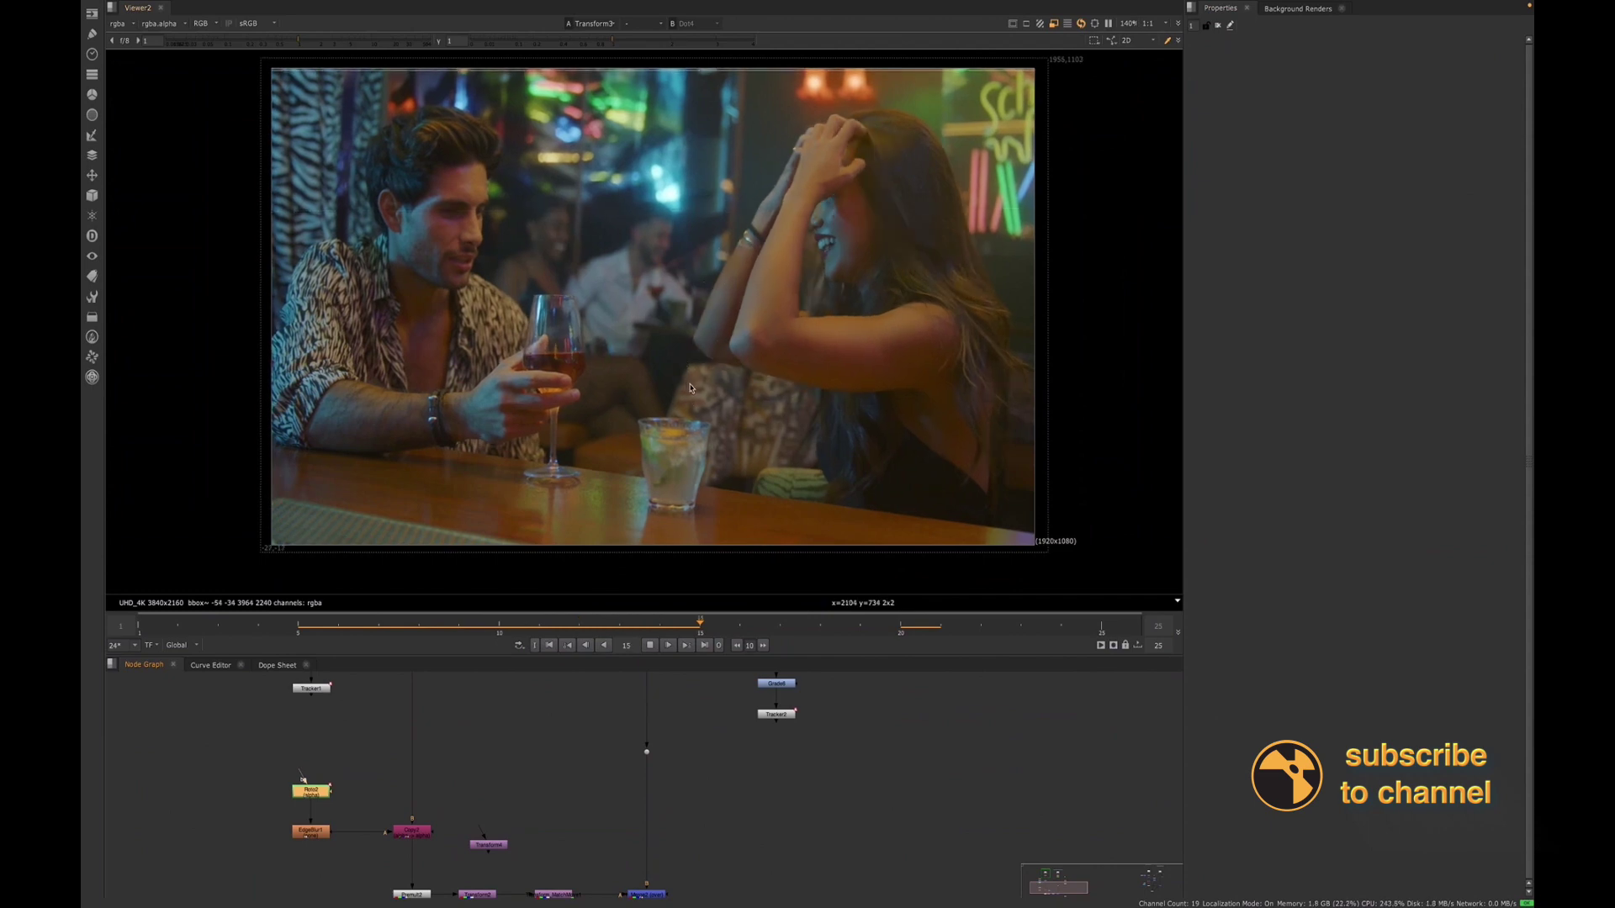
{"action": "middle_click_drag", "start_coordinate": [461, 882], "coordinate": [454, 852]}
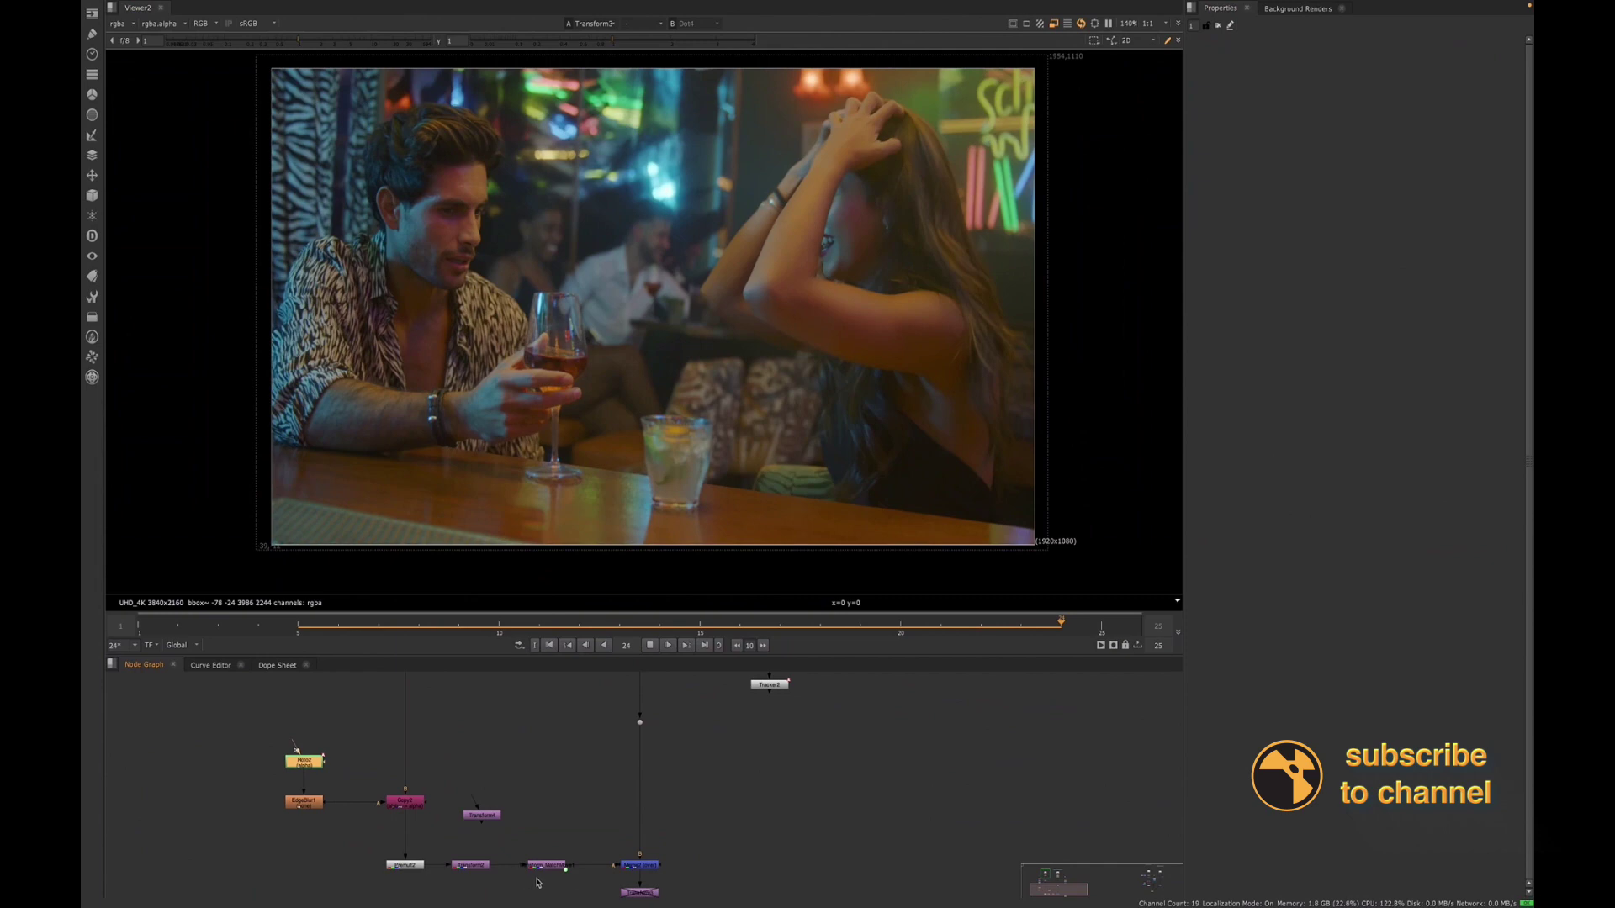
{"action": "scroll", "coordinate": [540, 872], "scroll_direction": "down", "scroll_amount": 2}
{"action": "scroll", "coordinate": [537, 871], "scroll_direction": "down", "scroll_amount": 1}
{"action": "scroll", "coordinate": [476, 715], "scroll_direction": "up", "scroll_amount": 2}
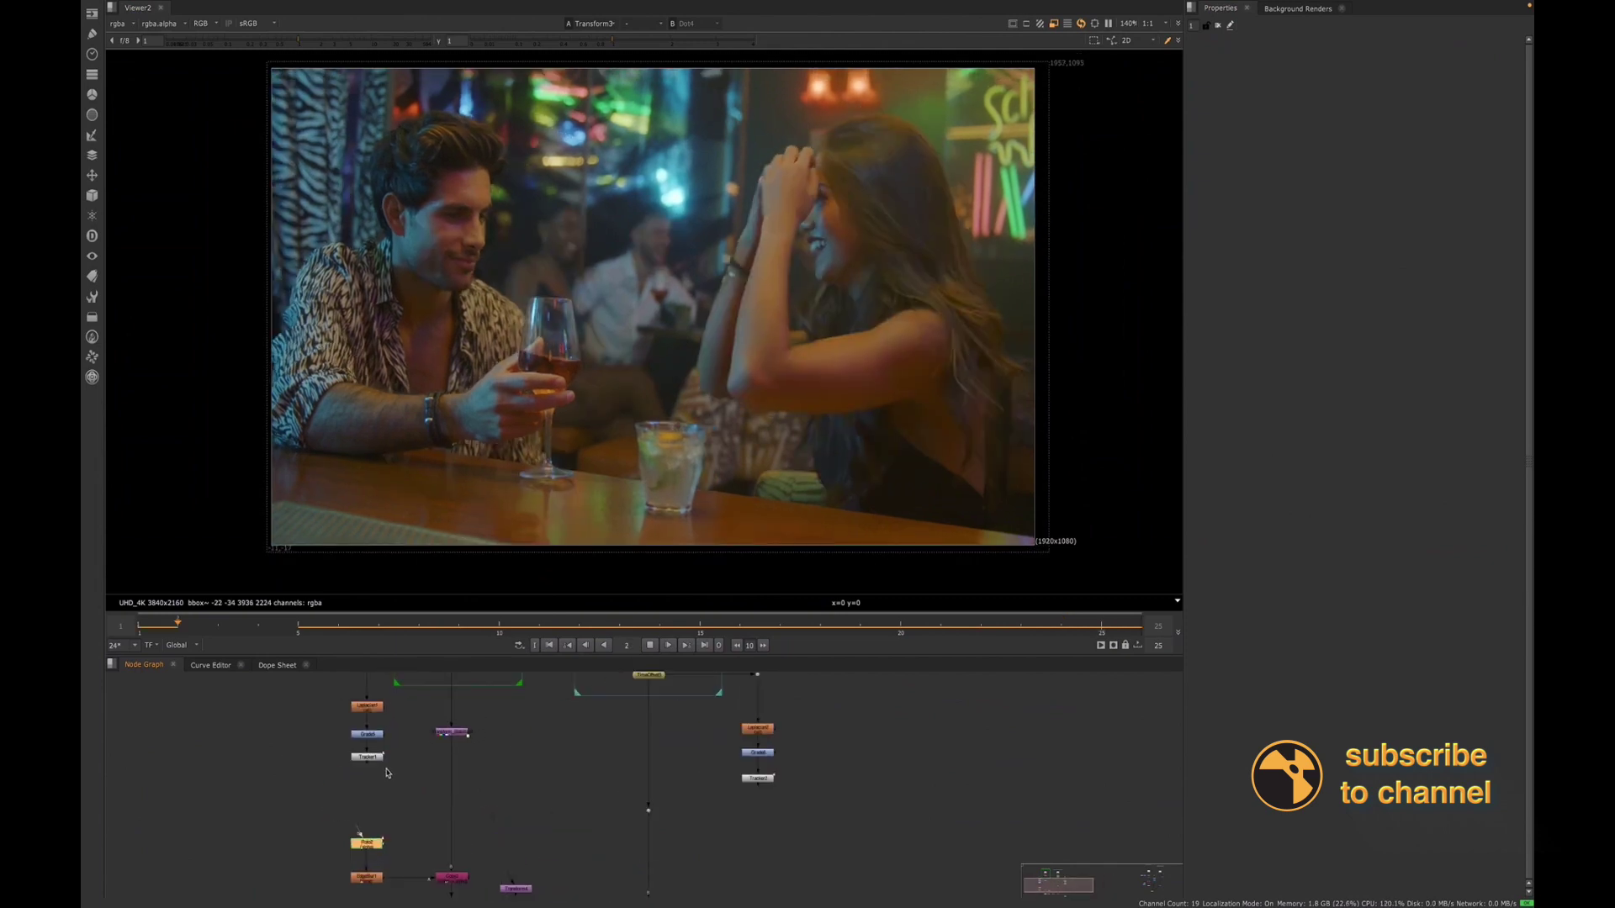